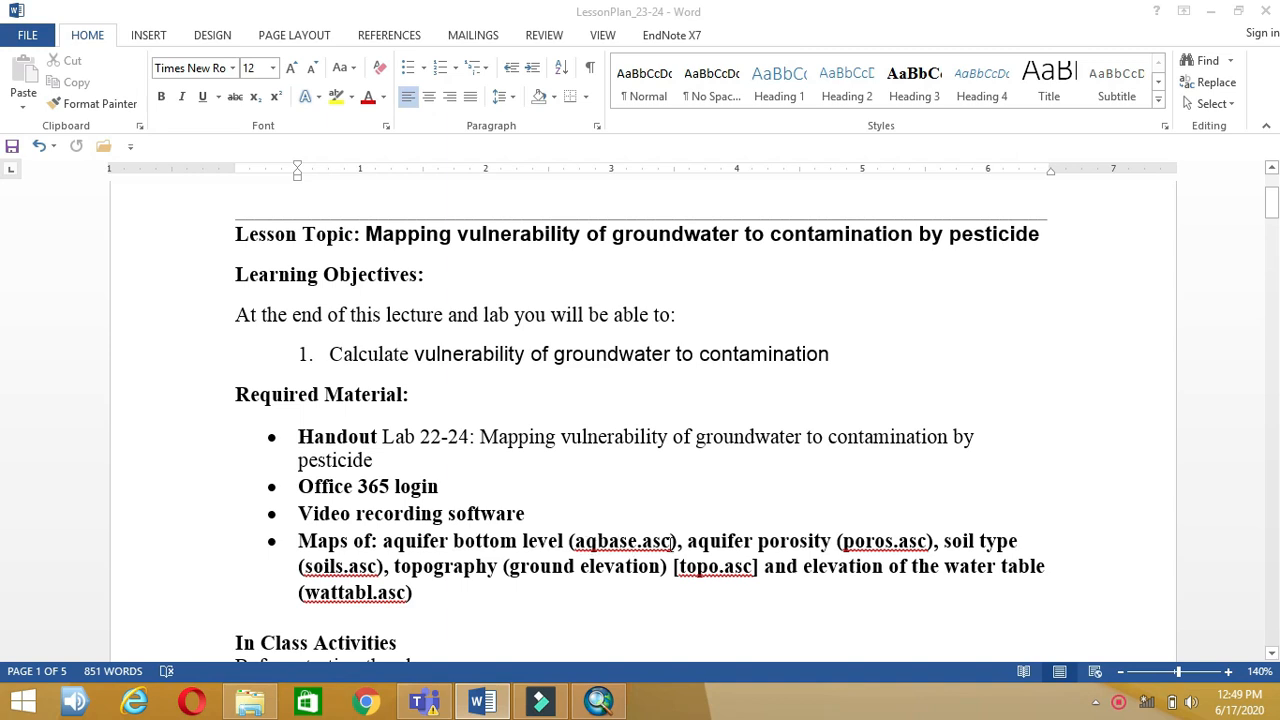
- Switch to File Explorer and examine the ASC map files in the Lab23-24 data folder
{"action": "left_click", "coordinate": [249, 702]}
{"action": "left_click", "coordinate": [293, 206]}
{"action": "double_click", "coordinate": [293, 206]}
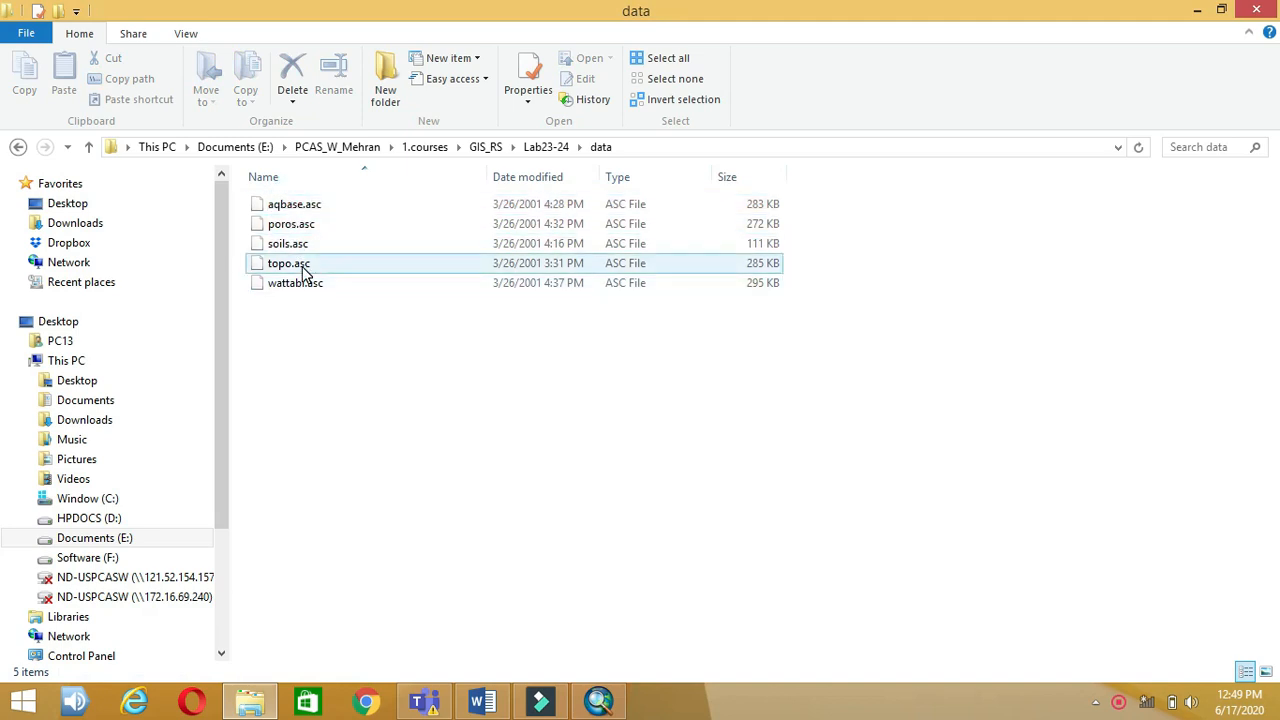
- Switch to the Word lesson plan and read the lab introduction, the aquifer diagram, equations 1 to 3 and their variable definitions
{"action": "left_click", "coordinate": [482, 702]}
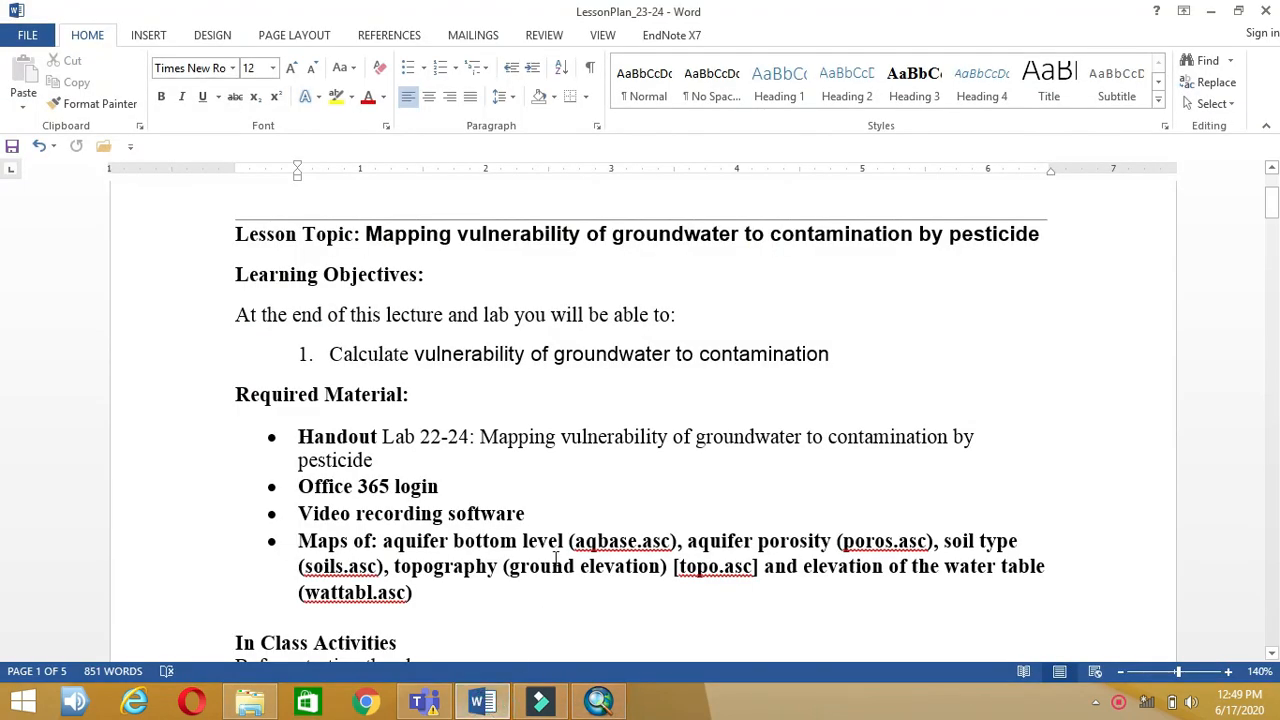
{"action": "scroll", "coordinate": [556, 558], "scroll_direction": "down", "scroll_amount": 3}
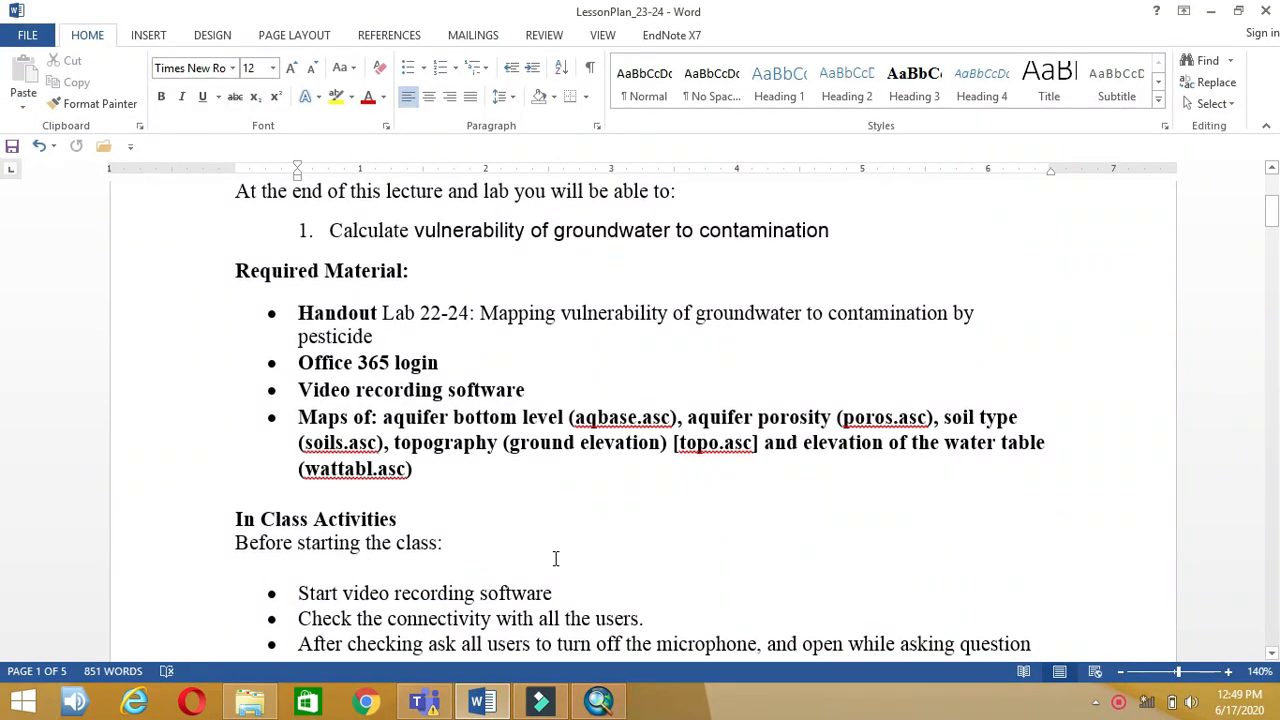
{"action": "scroll", "coordinate": [556, 558], "scroll_direction": "down", "scroll_amount": 15}
{"action": "scroll", "coordinate": [556, 560], "scroll_direction": "down", "scroll_amount": 10}
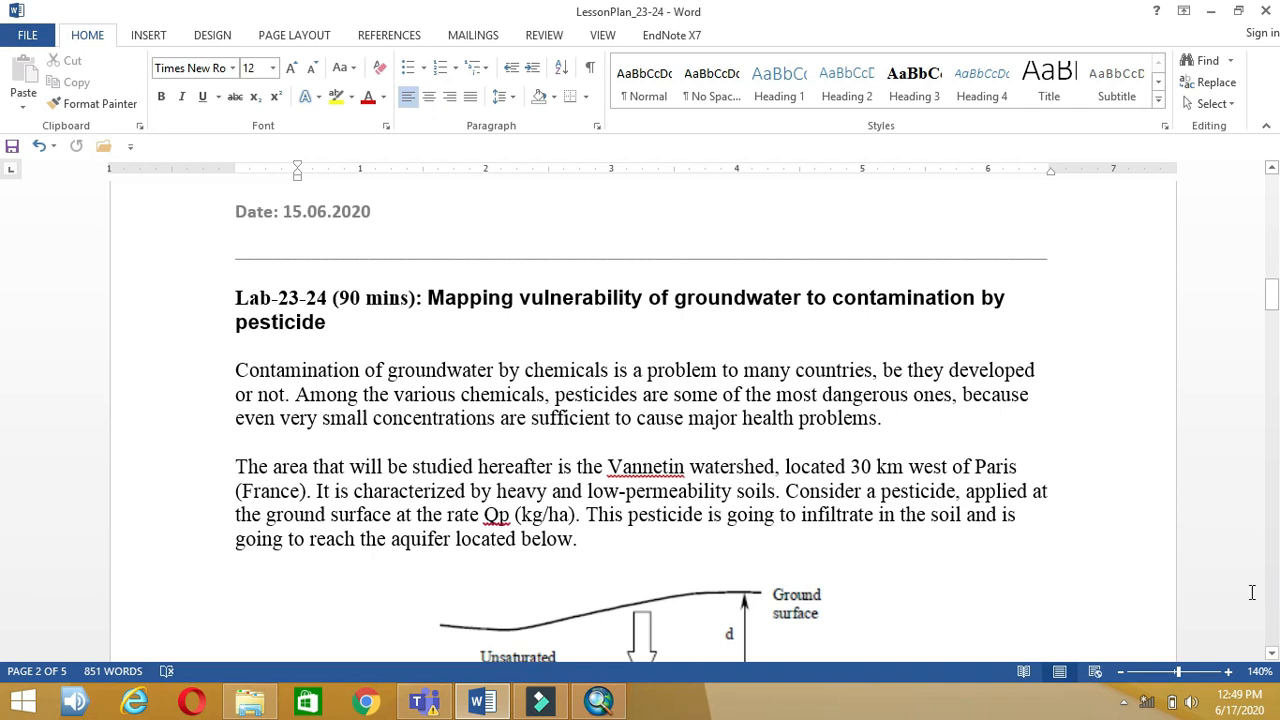
{"action": "scroll", "coordinate": [1251, 593], "scroll_direction": "down", "scroll_amount": 2}
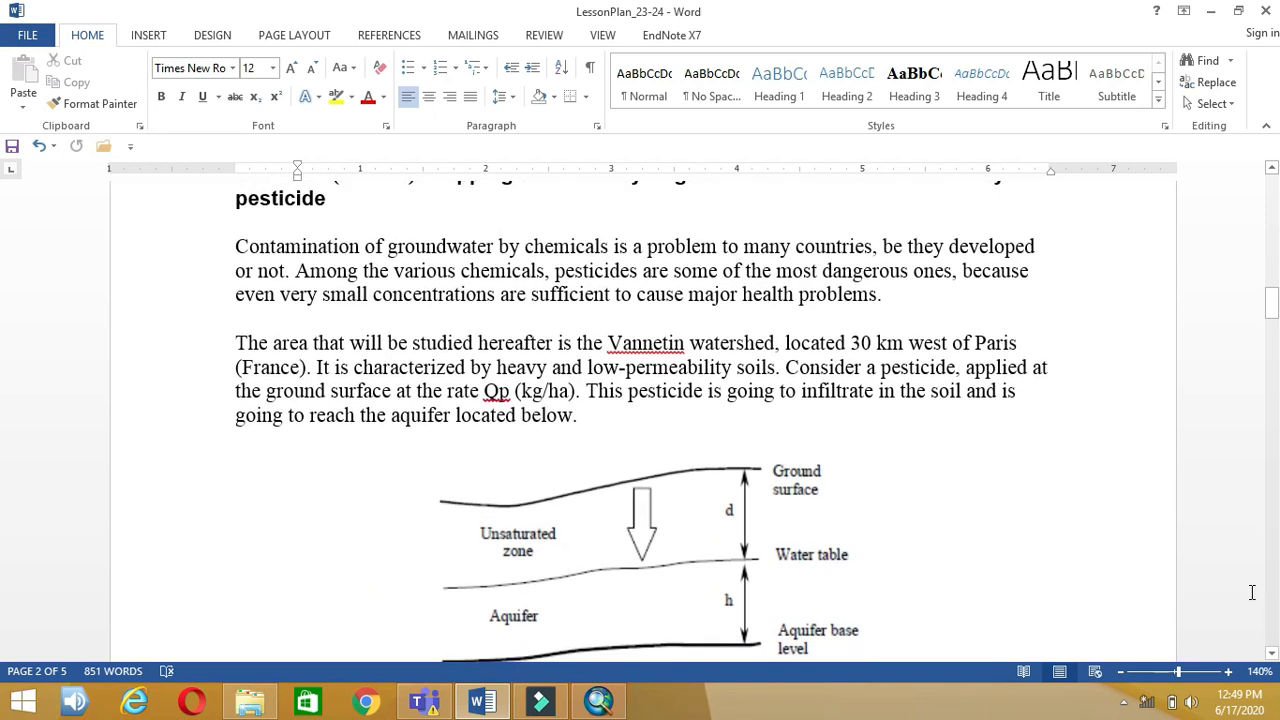
{"action": "scroll", "coordinate": [1251, 593], "scroll_direction": "down", "scroll_amount": 1}
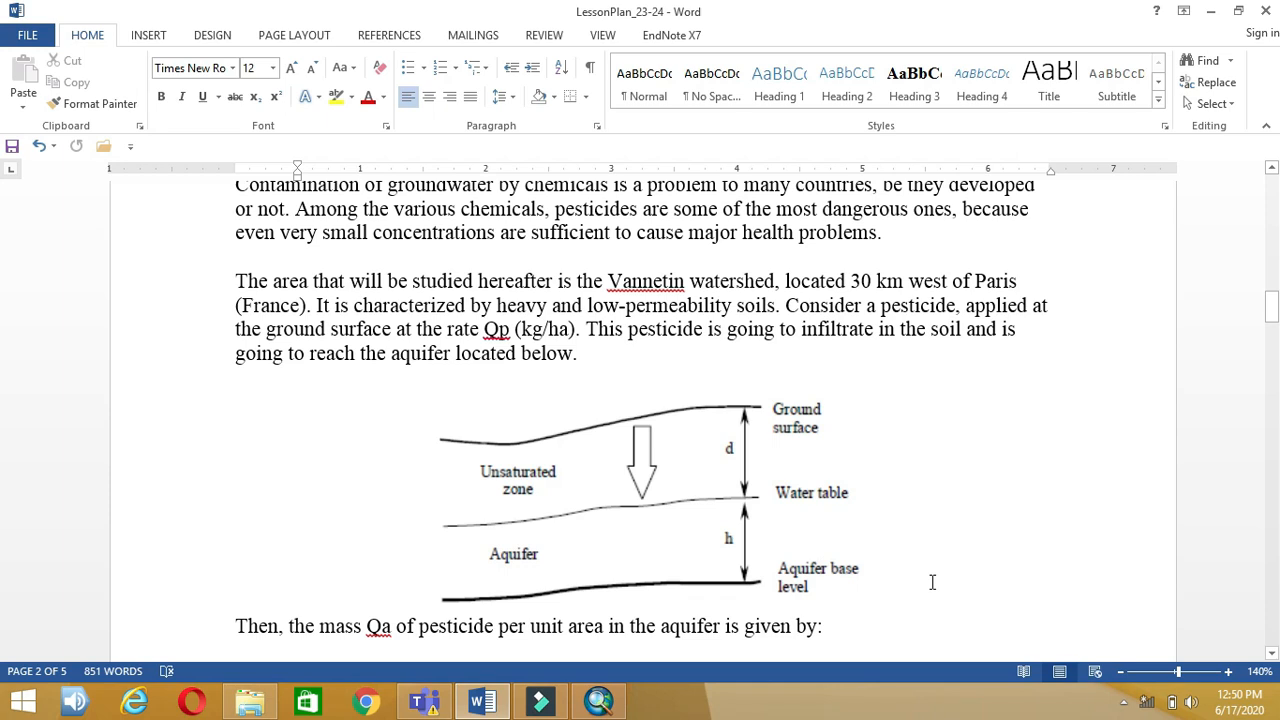
{"action": "scroll", "coordinate": [932, 582], "scroll_direction": "down", "scroll_amount": 3}
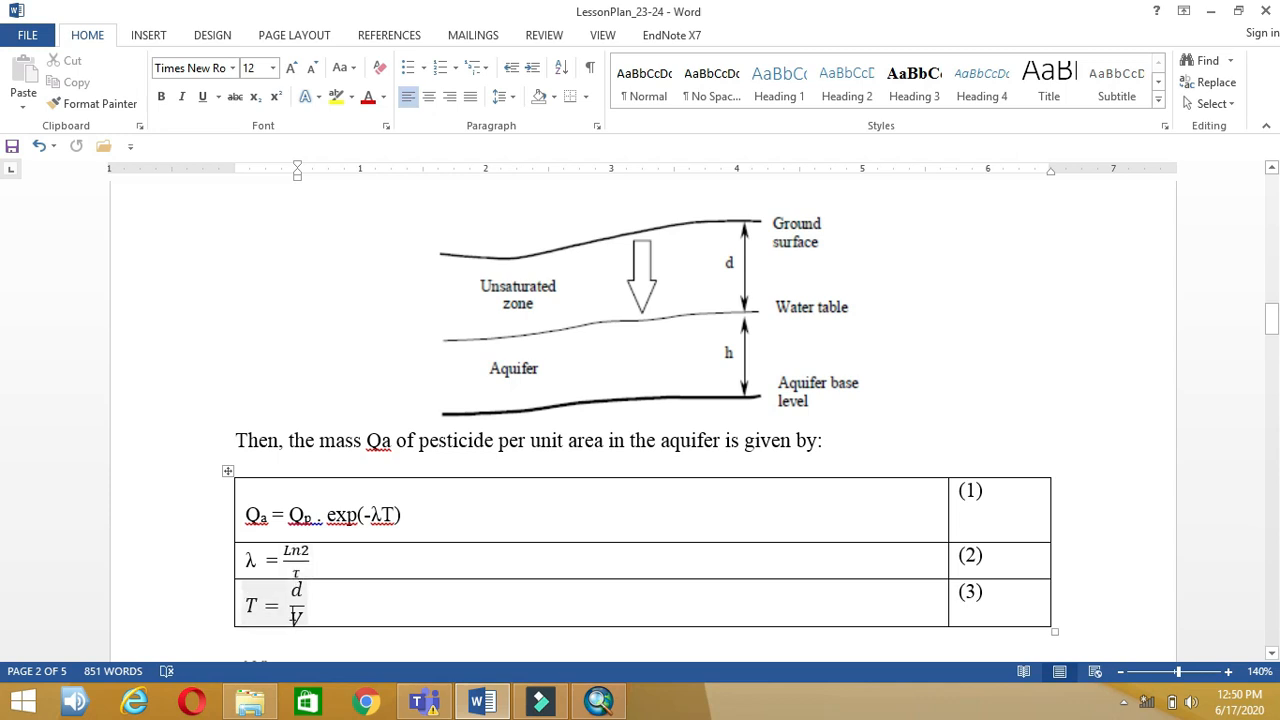
{"action": "scroll", "coordinate": [294, 612], "scroll_direction": "down", "scroll_amount": 5}
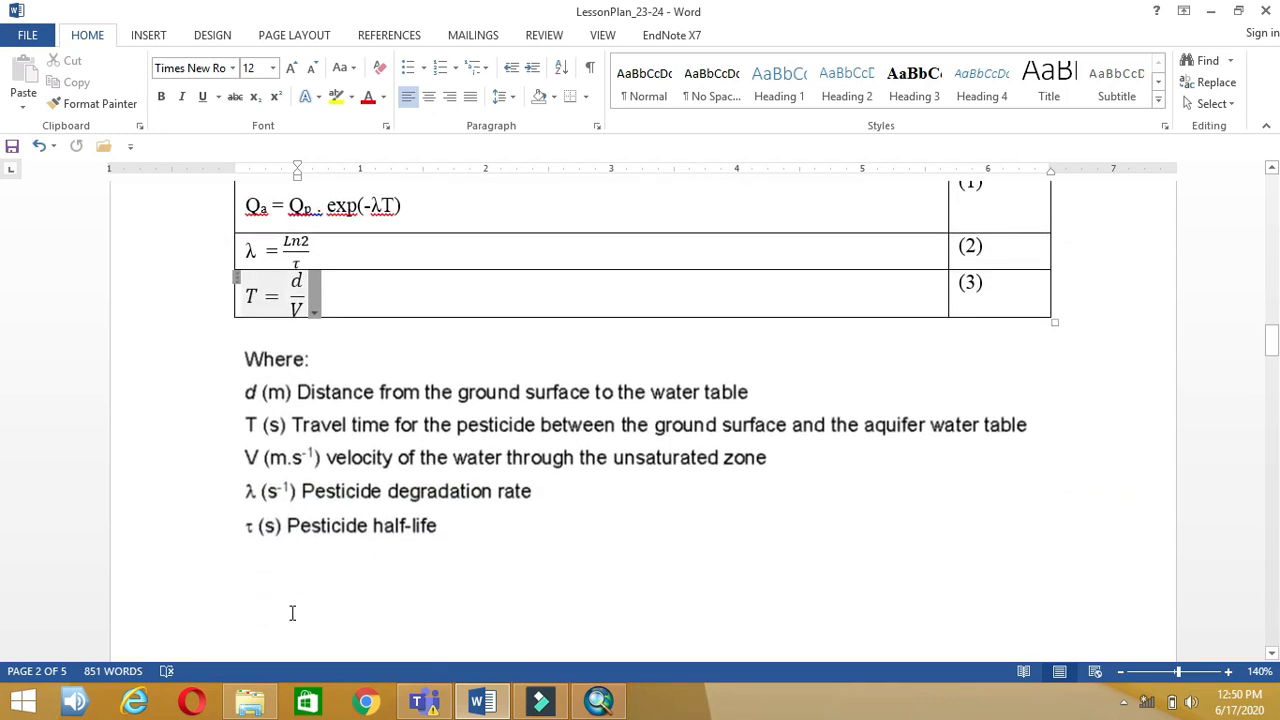
{"action": "scroll", "coordinate": [292, 612], "scroll_direction": "up", "scroll_amount": 1}
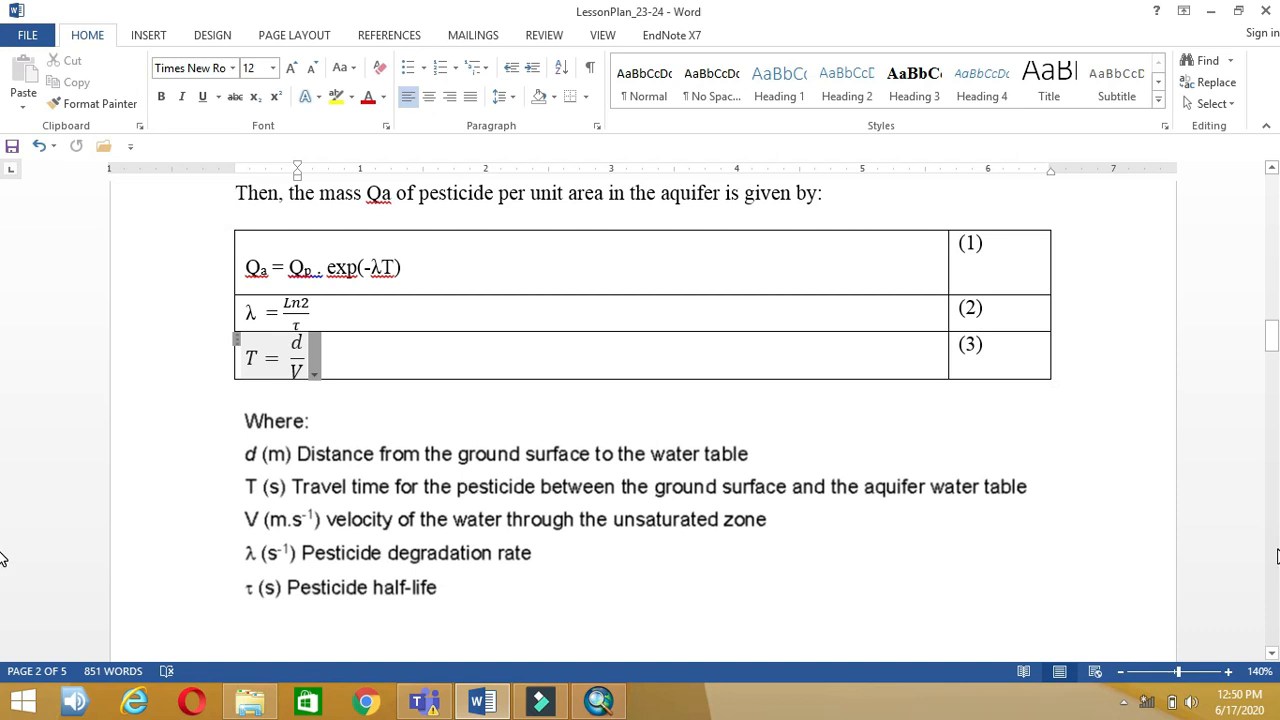
{"action": "left_click", "coordinate": [1148, 523]}
{"action": "left_click", "coordinate": [908, 492]}
{"action": "left_click", "coordinate": [1151, 500]}
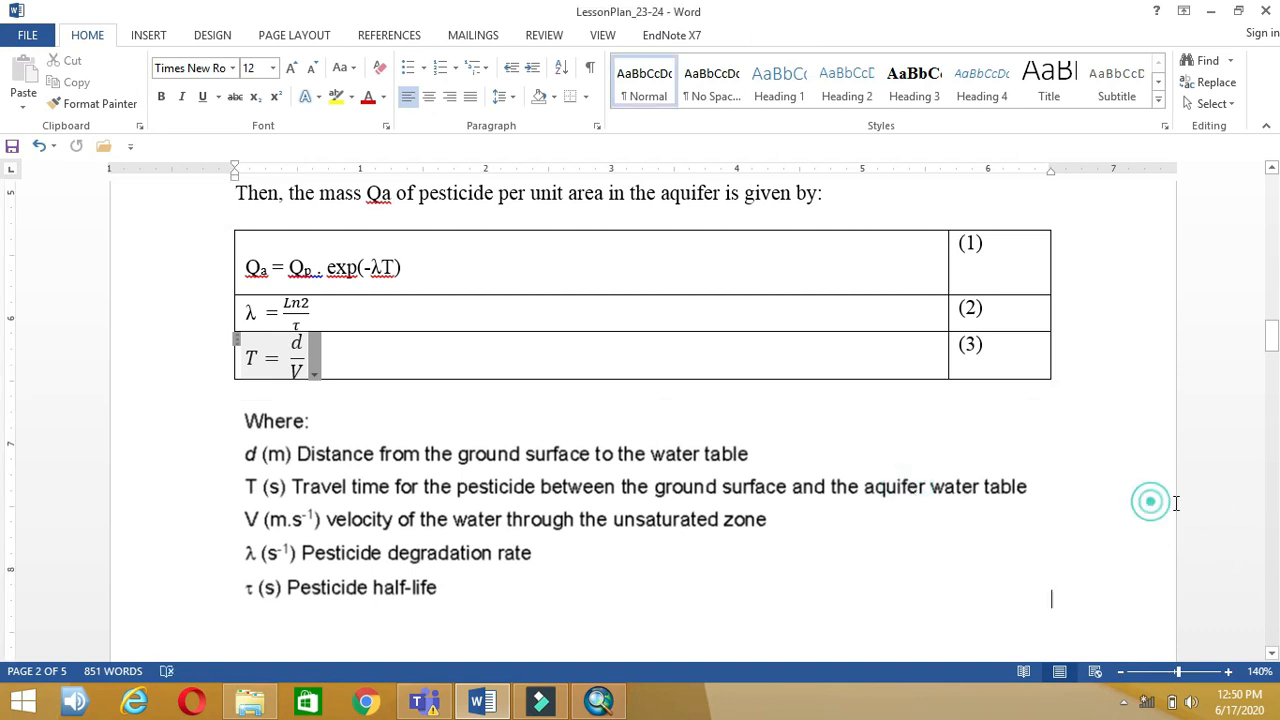
{"action": "left_click", "coordinate": [580, 468]}
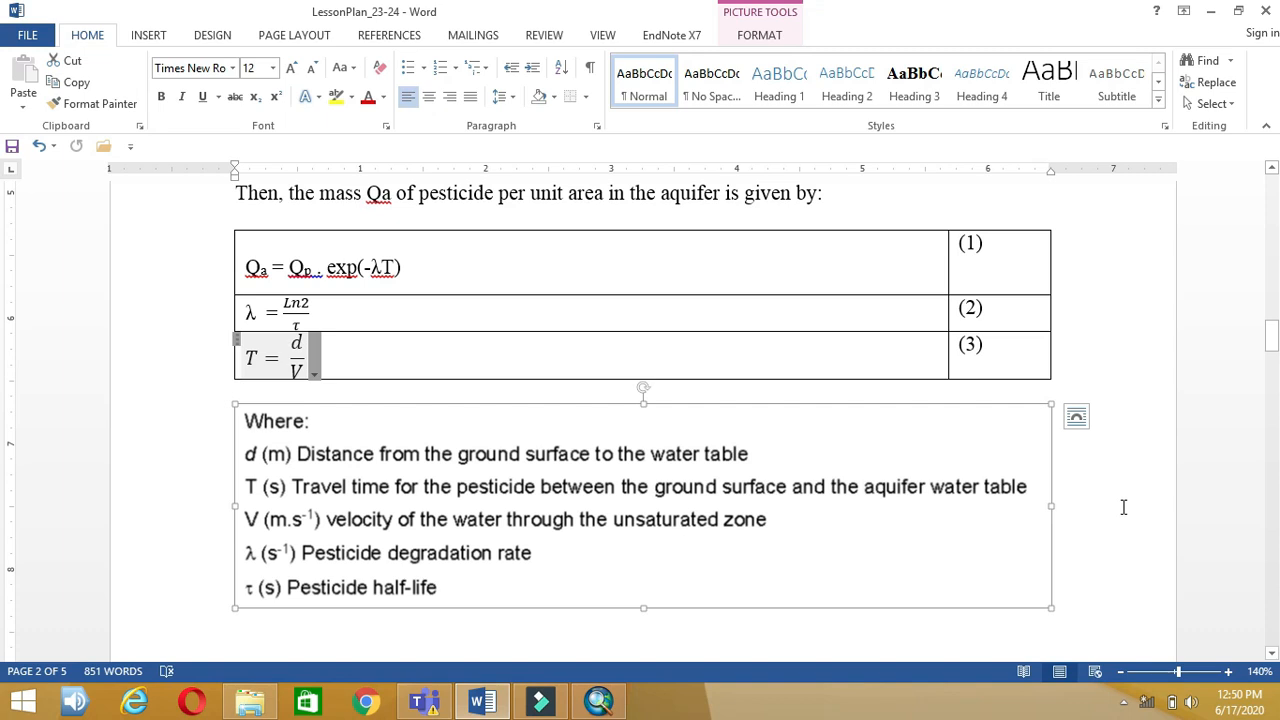
- Read equation 4 for the pesticide concentration Ca and the definitions of aquifer thickness and porosity
{"action": "scroll", "coordinate": [1123, 510], "scroll_direction": "down", "scroll_amount": 10}
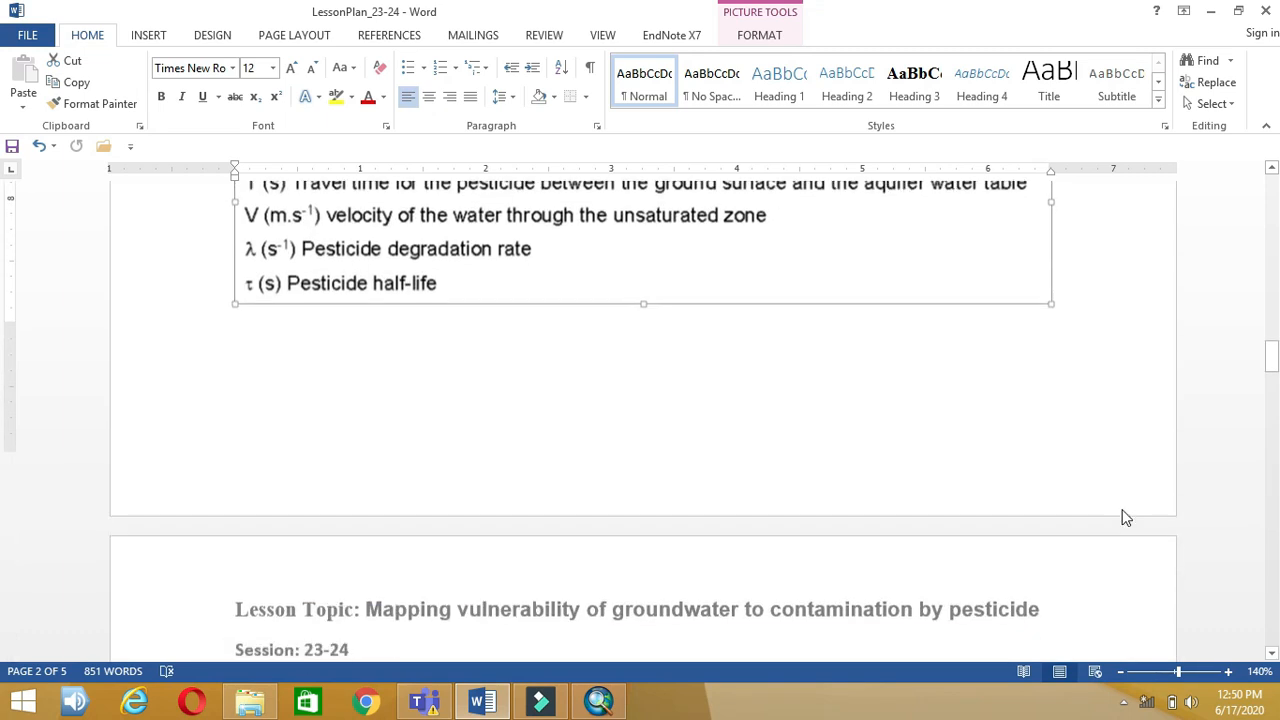
{"action": "scroll", "coordinate": [1123, 510], "scroll_direction": "down", "scroll_amount": 3}
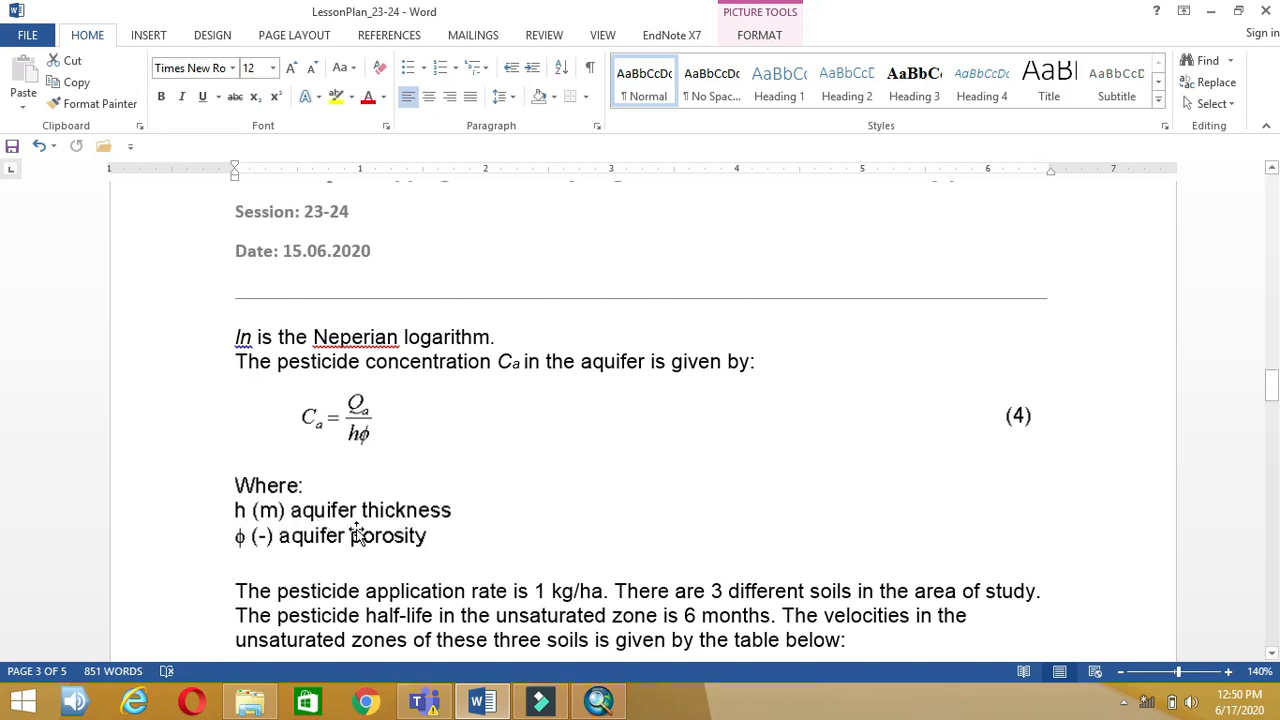
{"action": "right_click", "coordinate": [1254, 482]}
{"action": "left_click", "coordinate": [1224, 575]}
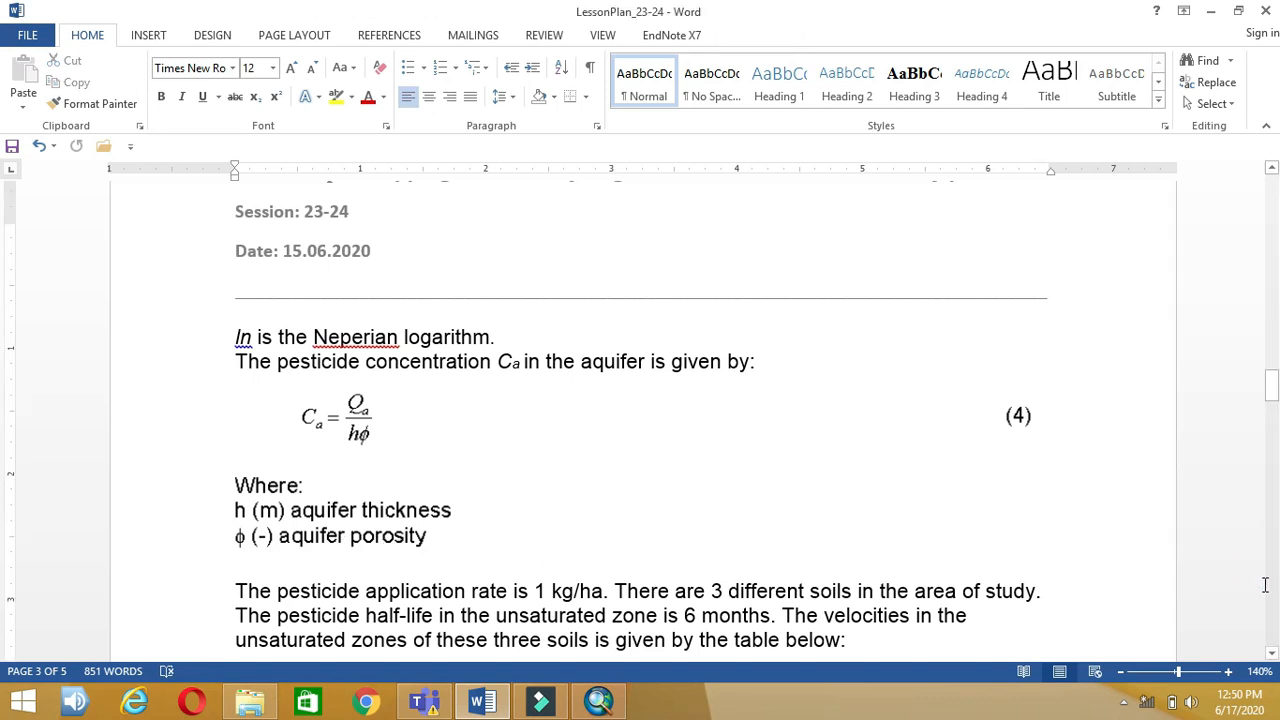
- Examine the pesticide application rate, number of soils, half-life and the table of velocities for the three soils
{"action": "scroll", "coordinate": [1264, 585], "scroll_direction": "down", "scroll_amount": 3}
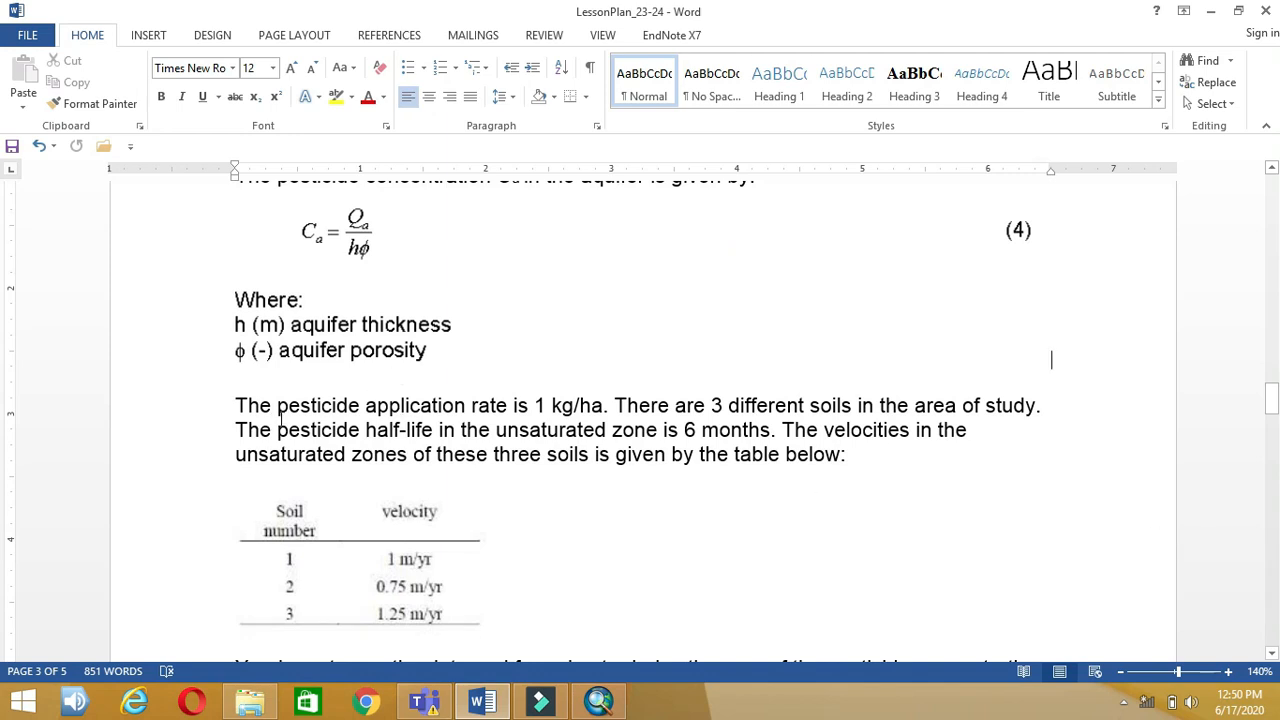
{"action": "left_click_drag", "start_coordinate": [533, 405], "coordinate": [603, 407]}
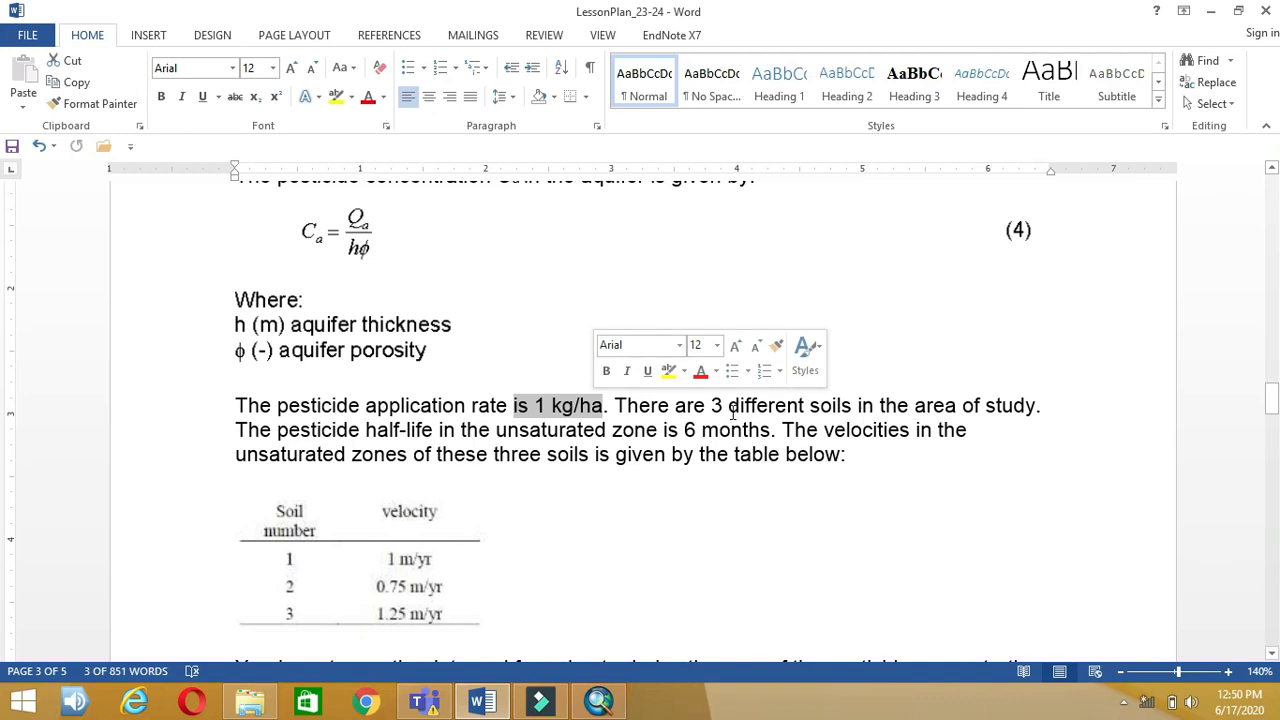
{"action": "left_click_drag", "start_coordinate": [717, 402], "coordinate": [851, 400]}
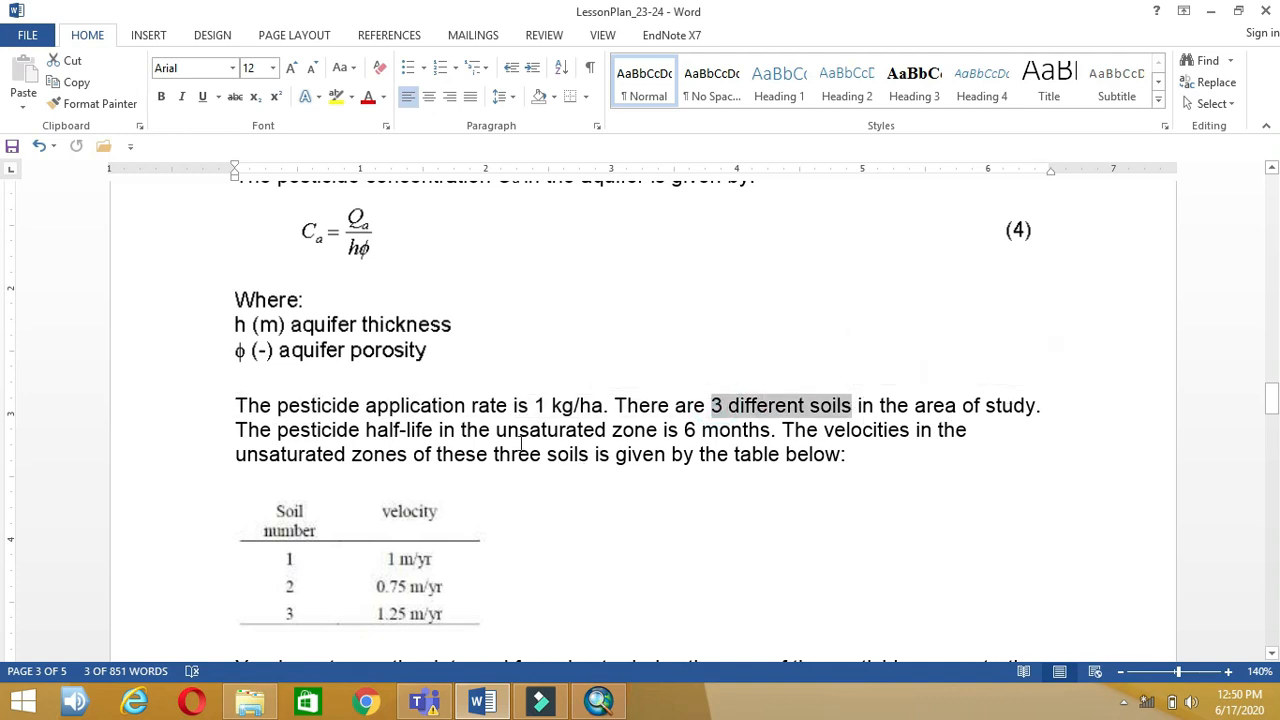
{"action": "left_click_drag", "start_coordinate": [680, 429], "coordinate": [771, 430]}
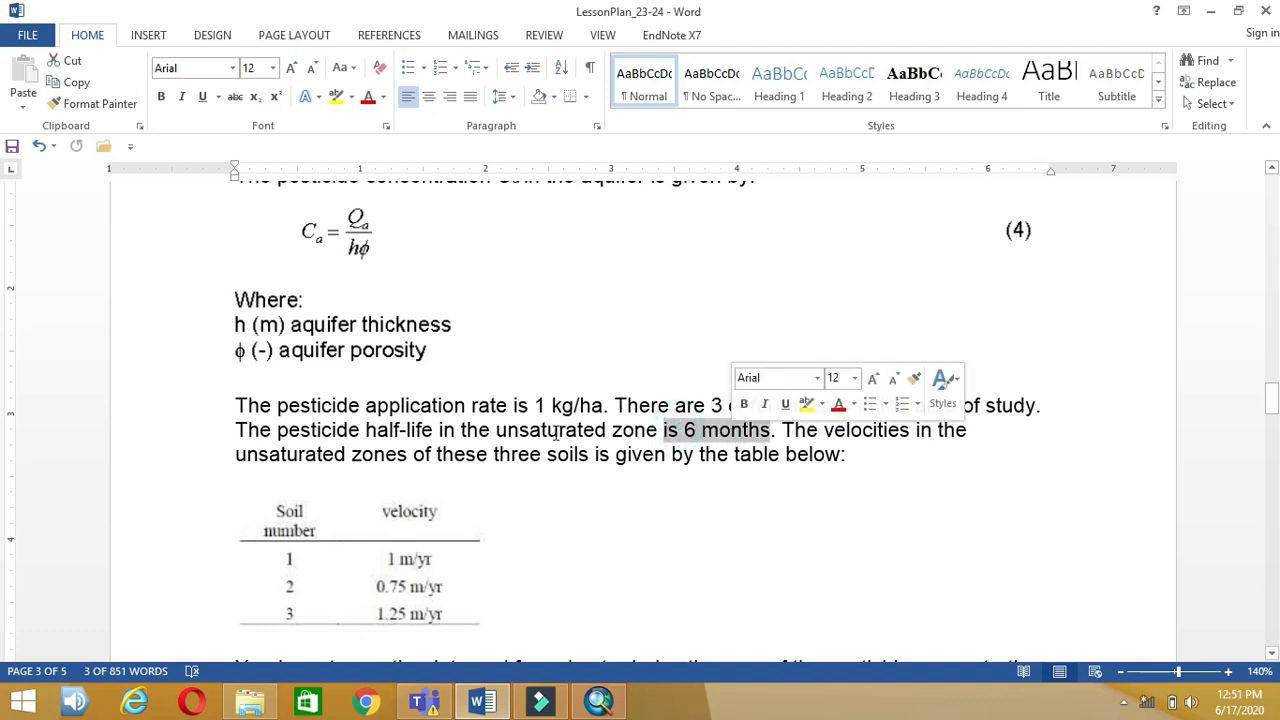
{"action": "left_click_drag", "start_coordinate": [366, 430], "coordinate": [437, 430]}
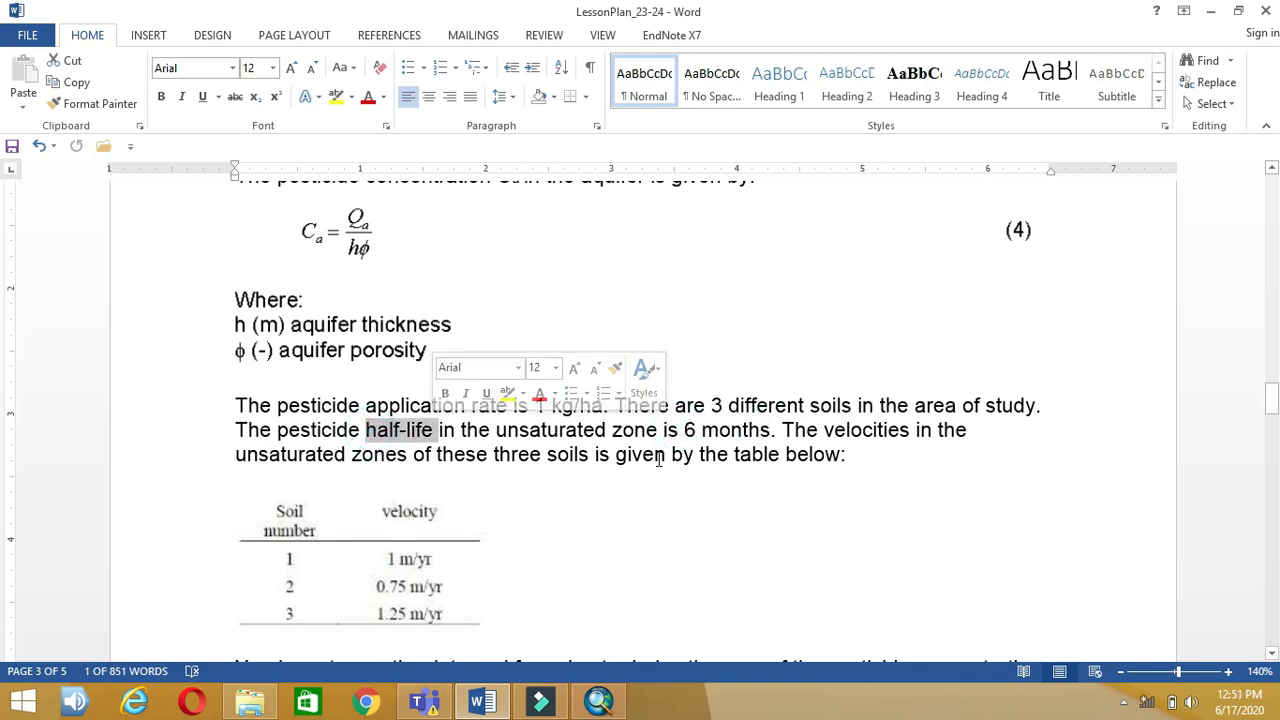
{"action": "left_click", "coordinate": [358, 468]}
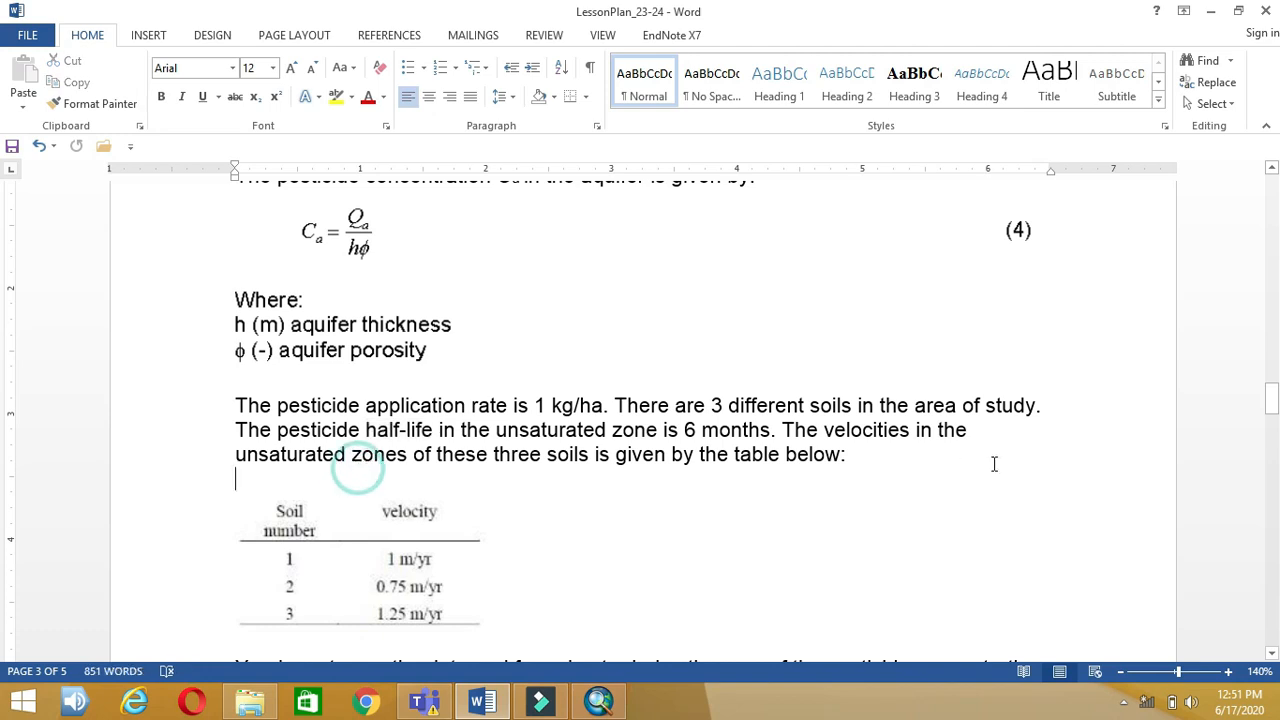
{"action": "left_click_drag", "start_coordinate": [826, 433], "coordinate": [909, 433]}
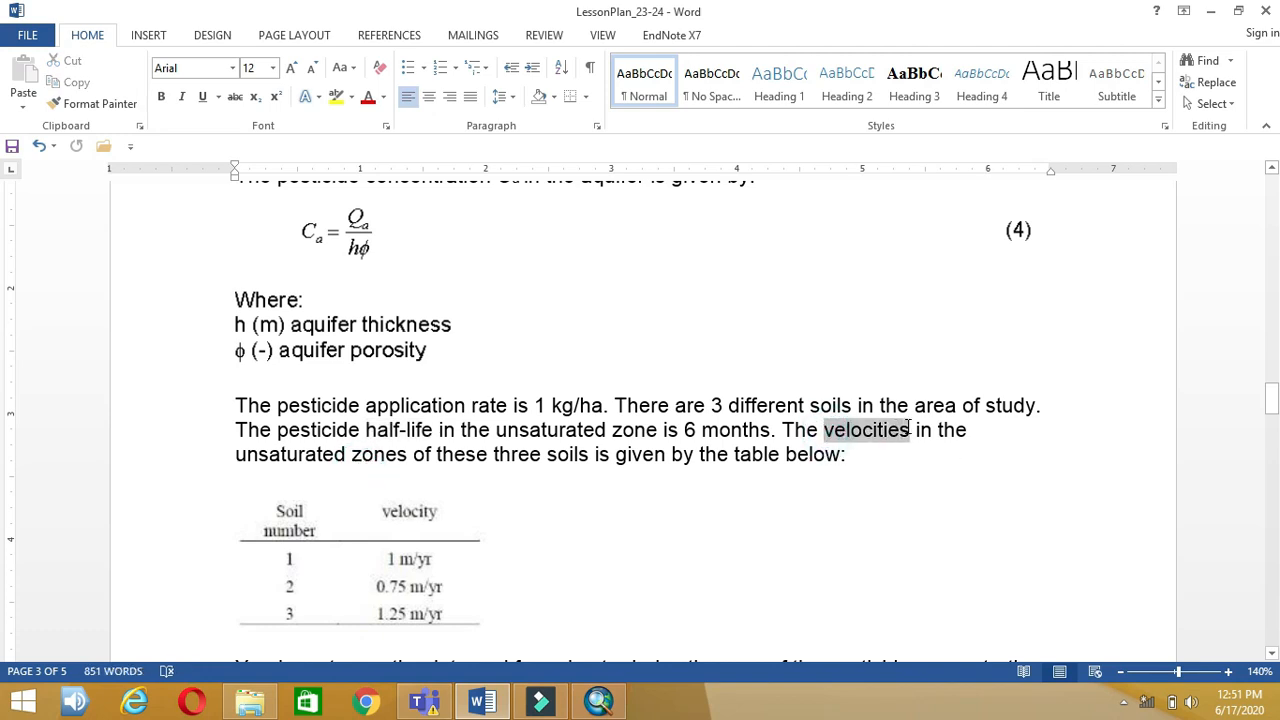
{"action": "left_click", "coordinate": [606, 545]}
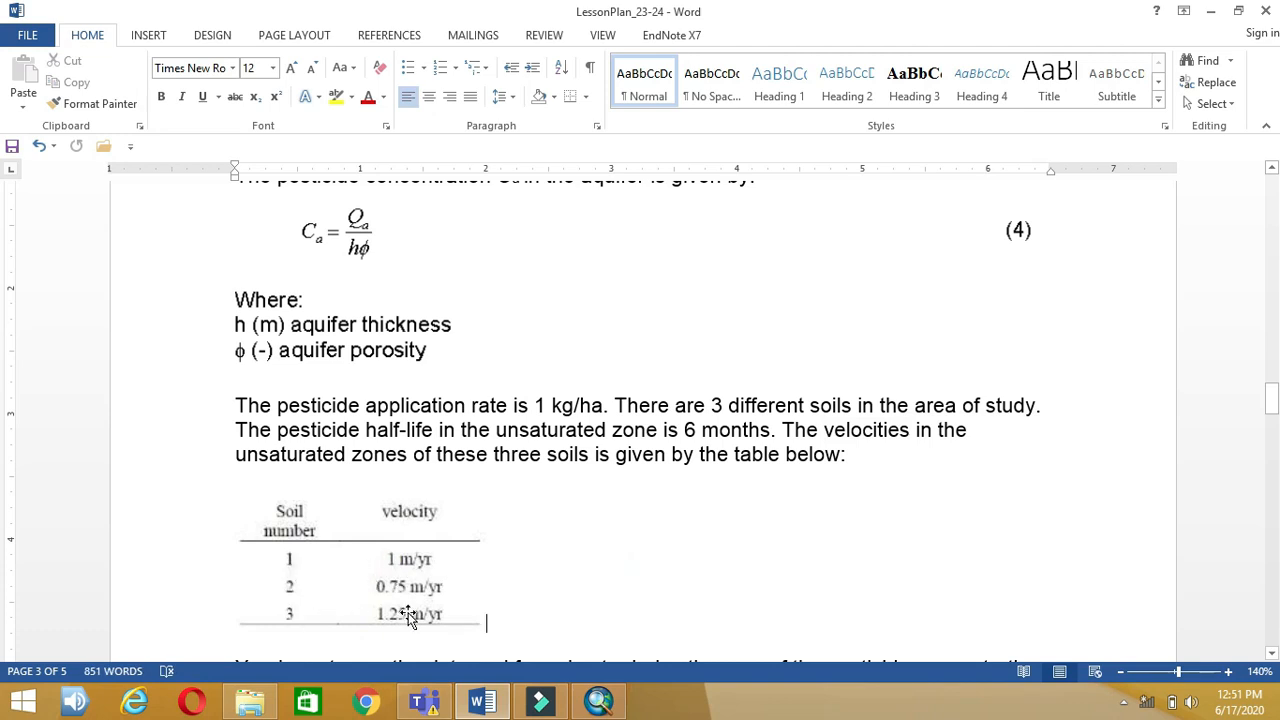
- Read the required result maps, the three concentration zones and the start of the Procedure section
{"action": "scroll", "coordinate": [795, 594], "scroll_direction": "down", "scroll_amount": 3}
{"action": "scroll", "coordinate": [799, 595], "scroll_direction": "down", "scroll_amount": 2}
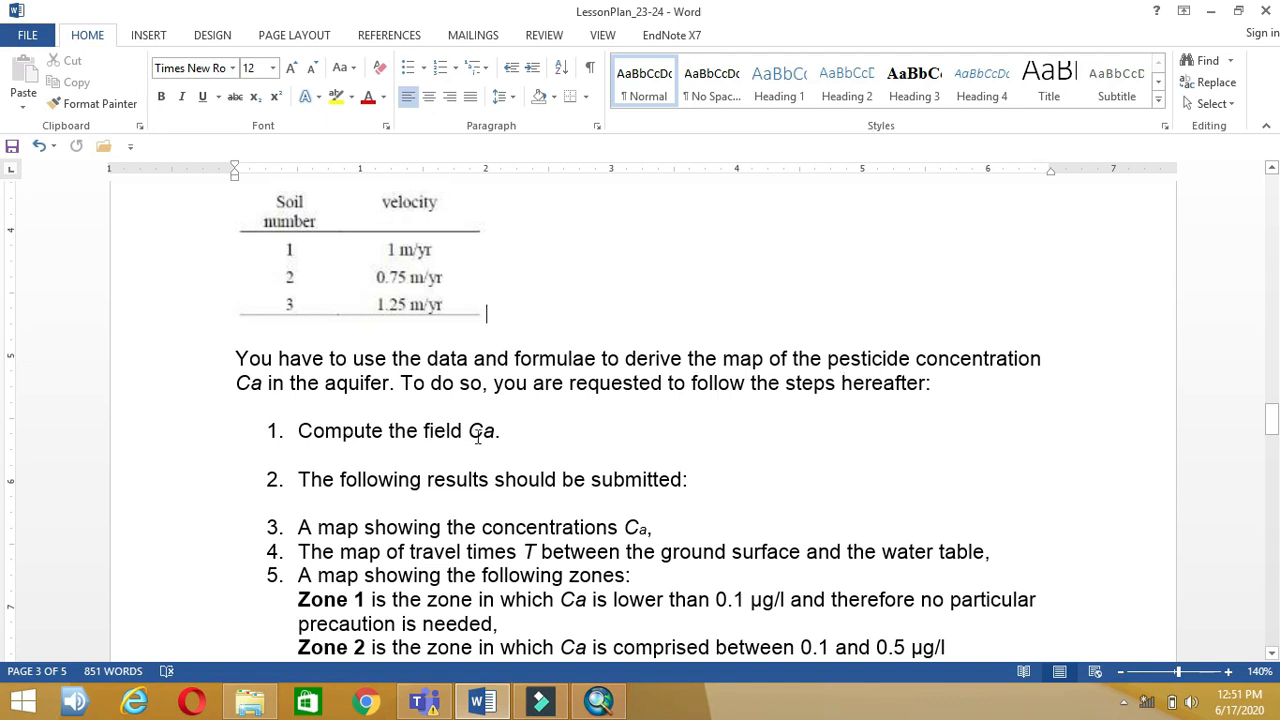
{"action": "scroll", "coordinate": [517, 490], "scroll_direction": "down", "scroll_amount": 2}
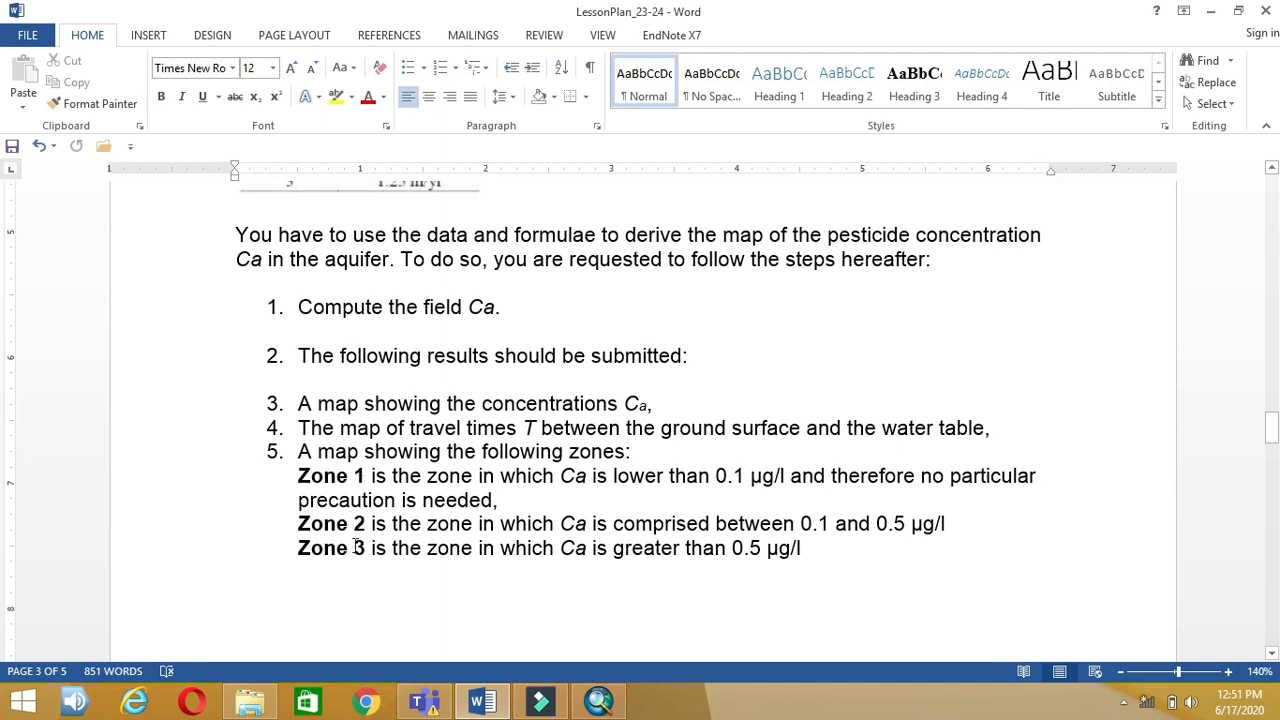
{"action": "scroll", "coordinate": [1012, 470], "scroll_direction": "down", "scroll_amount": 10}
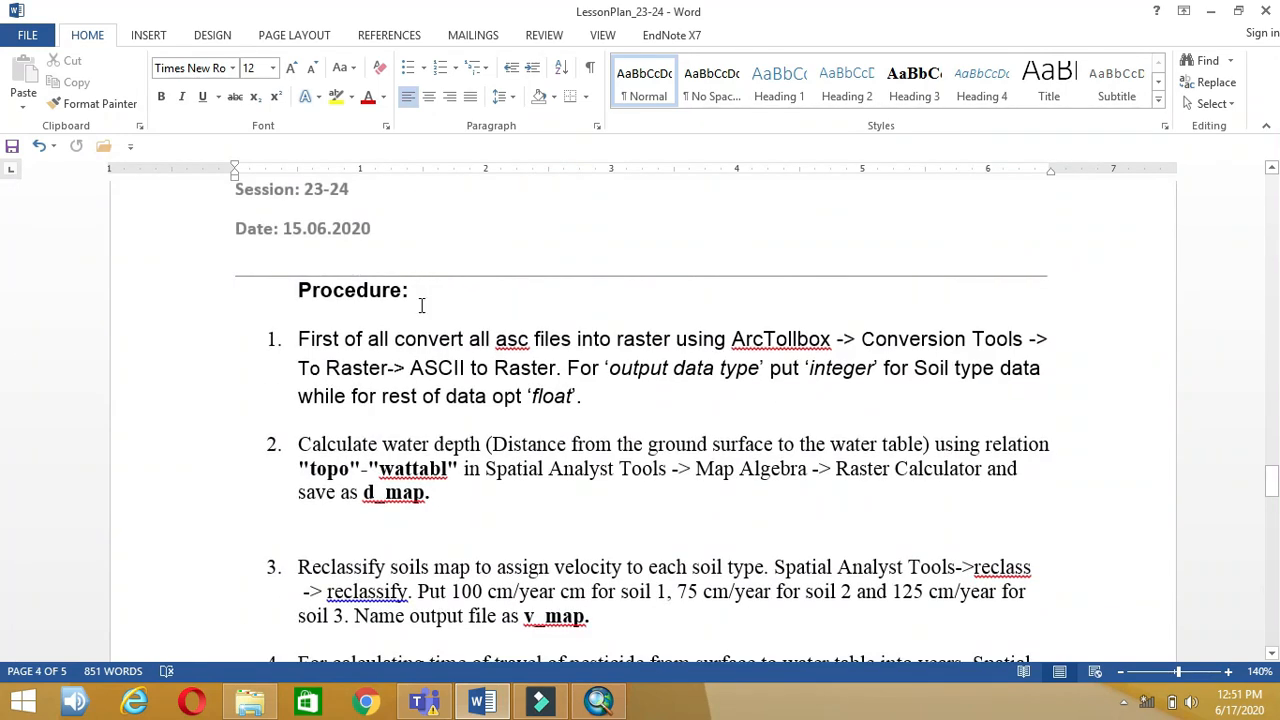
{"action": "triple_click", "coordinate": [420, 290]}
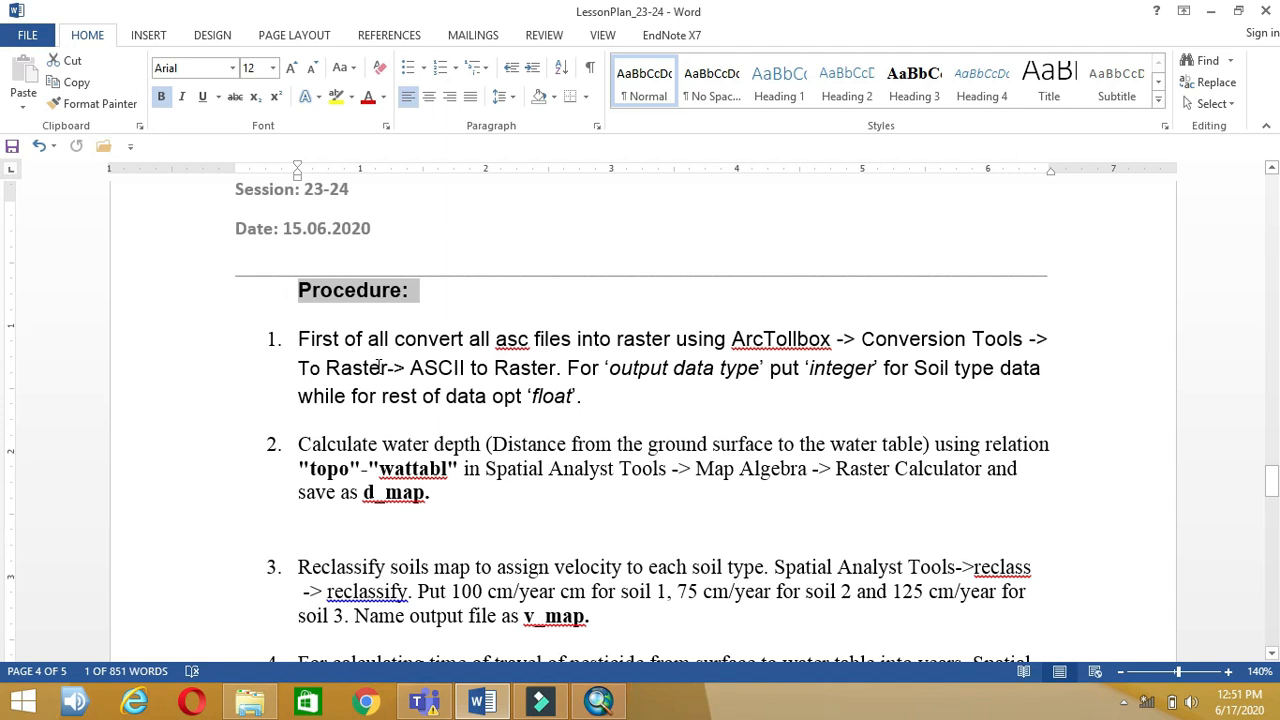
{"action": "left_click", "coordinate": [381, 292]}
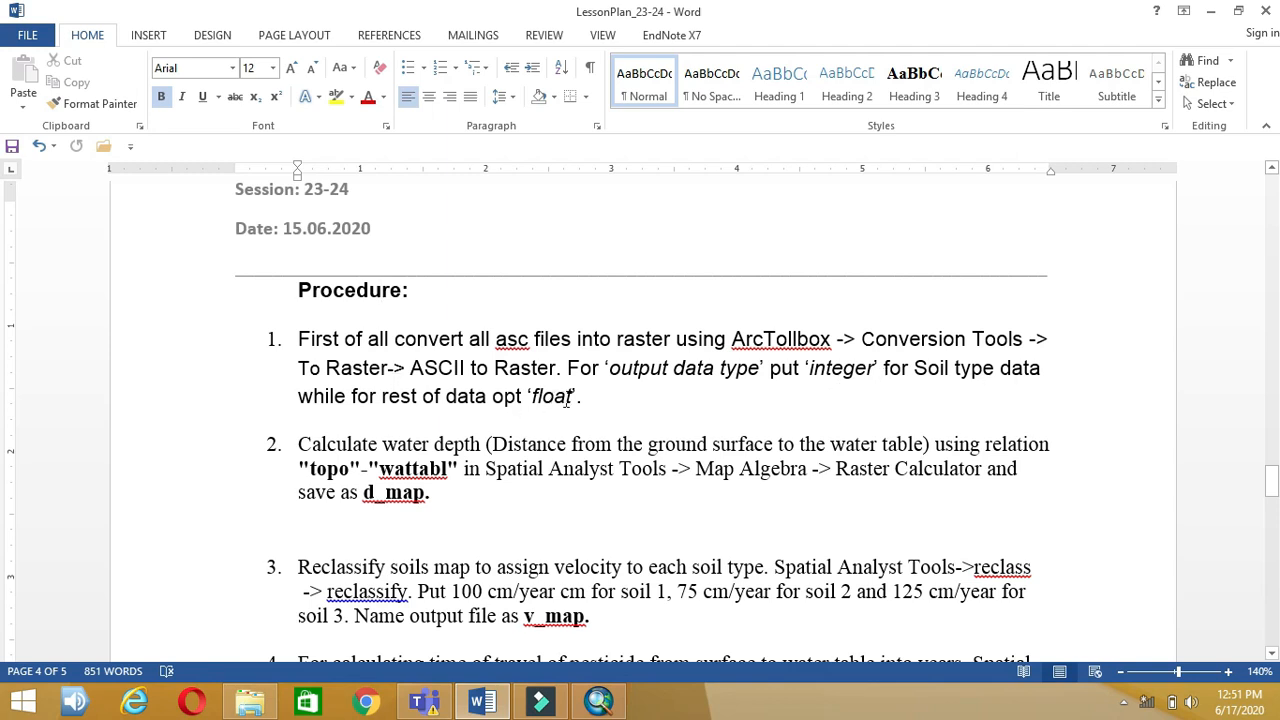
- Switch to ArcMap and open ArcToolbox, checking the ASCII to Raster tool path in the Word procedure
{"action": "left_click", "coordinate": [598, 702]}
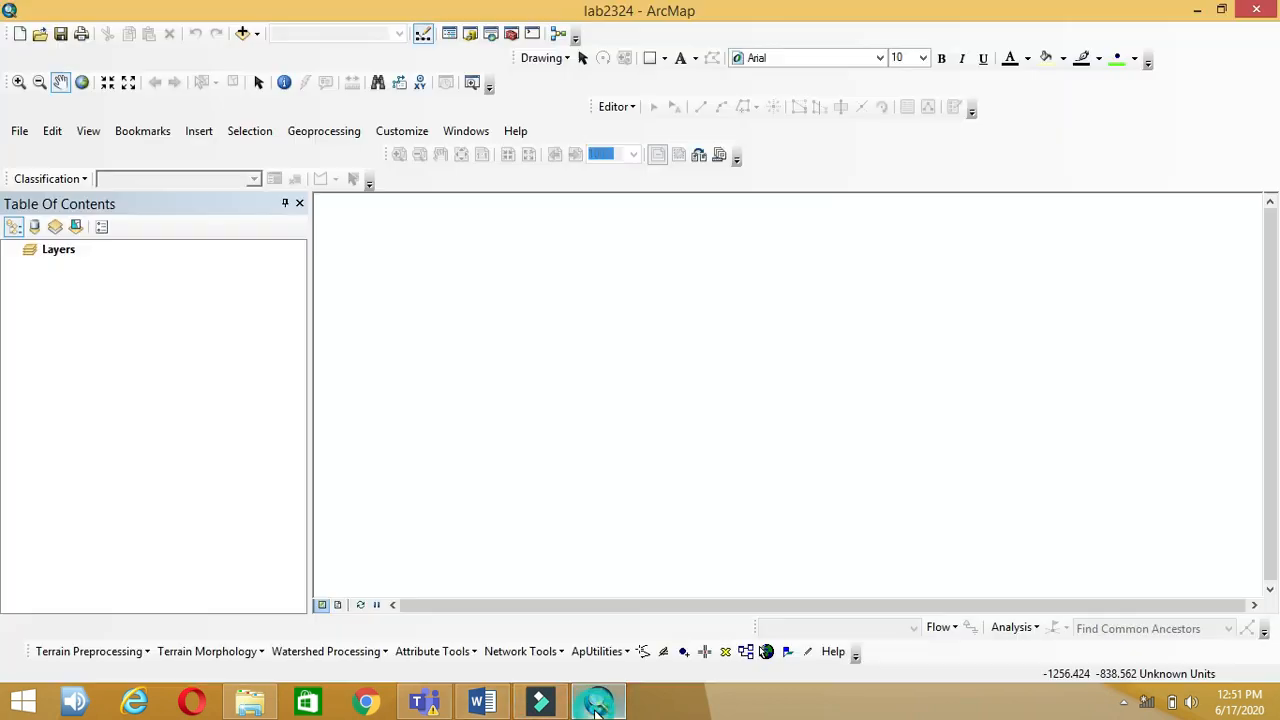
{"action": "left_click", "coordinate": [513, 34]}
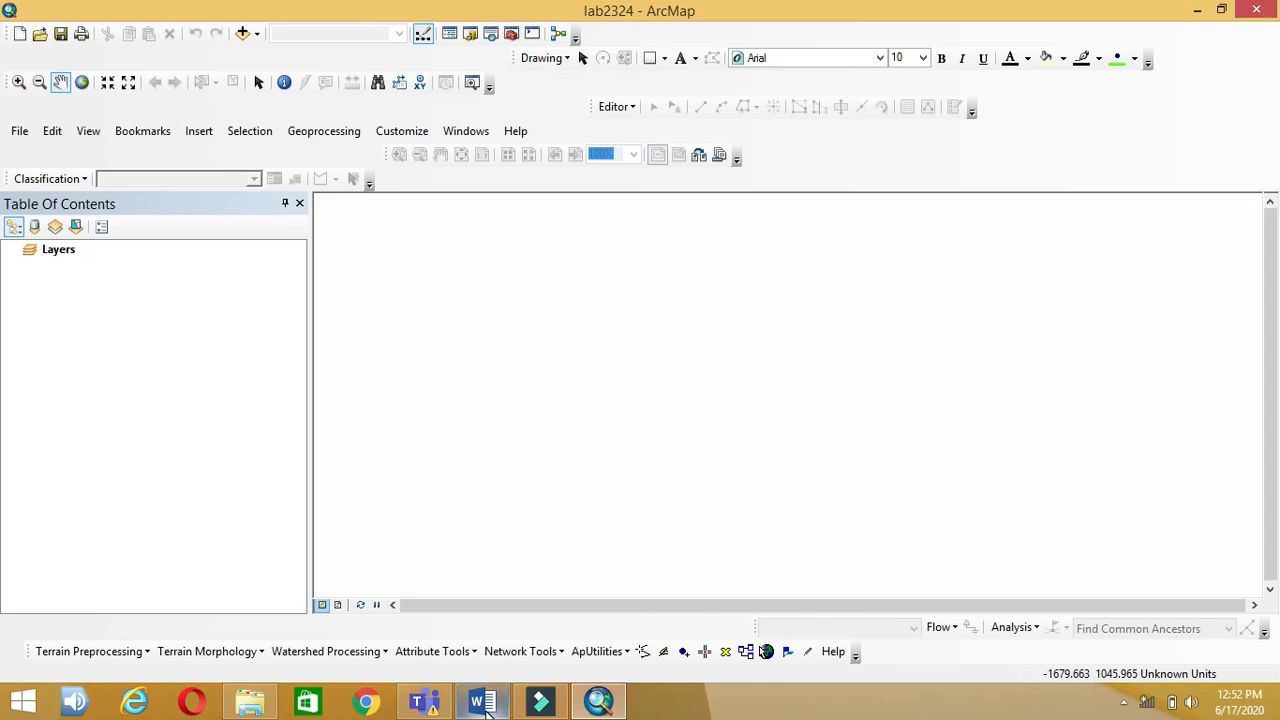
{"action": "left_click", "coordinate": [484, 704]}
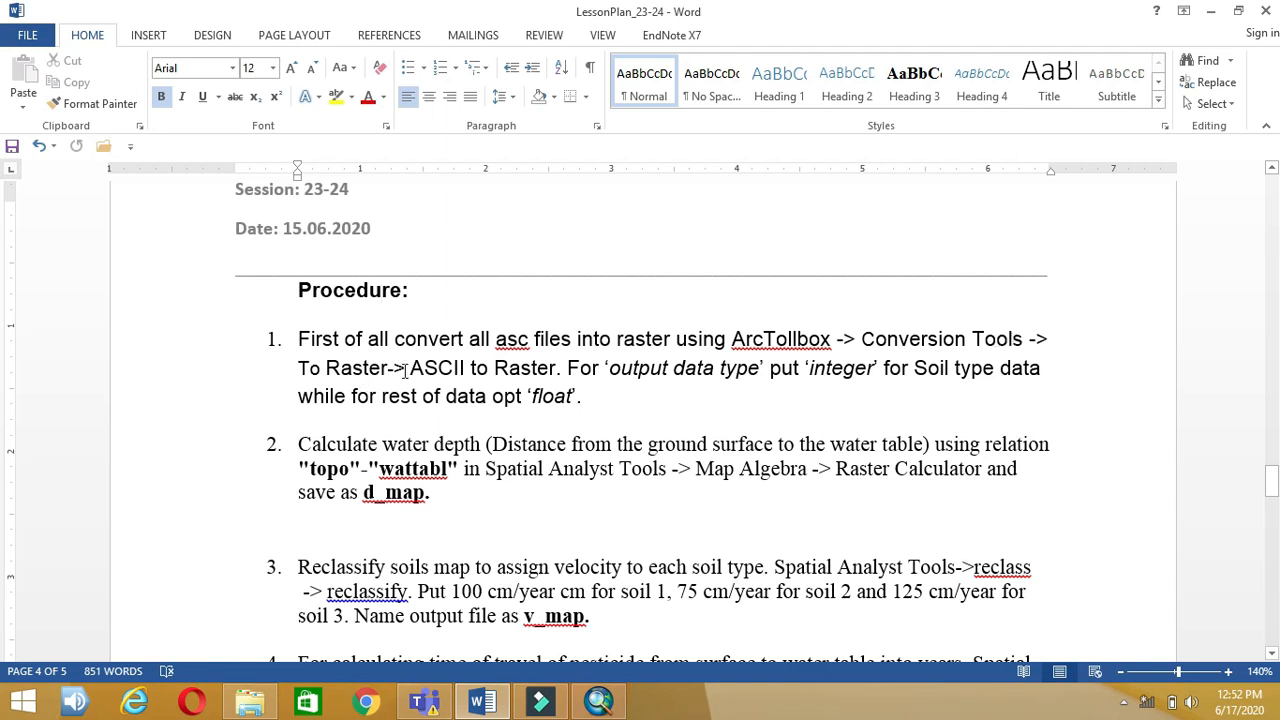
{"action": "left_click", "coordinate": [487, 705]}
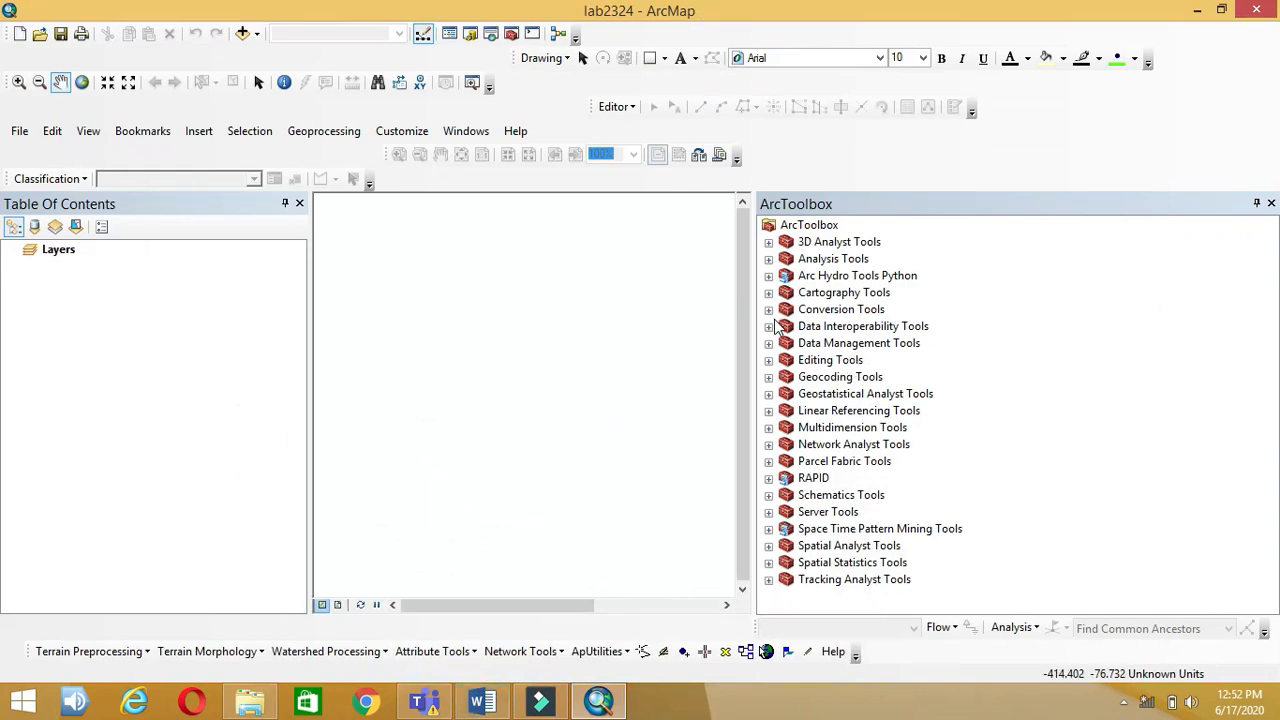
- Open the ASCII to Raster tool from the To Raster conversion toolset and consult the Word procedure for its output data type
{"action": "left_click", "coordinate": [769, 312]}
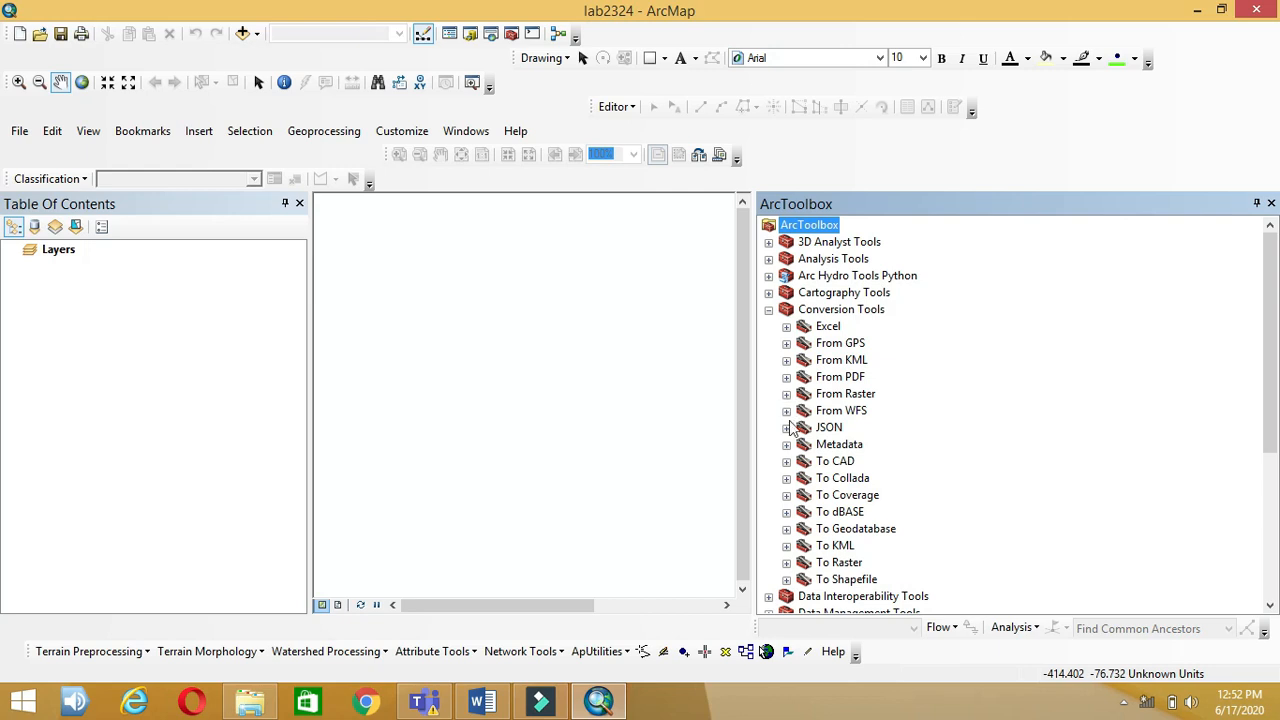
{"action": "left_click", "coordinate": [787, 562]}
{"action": "left_click", "coordinate": [851, 450]}
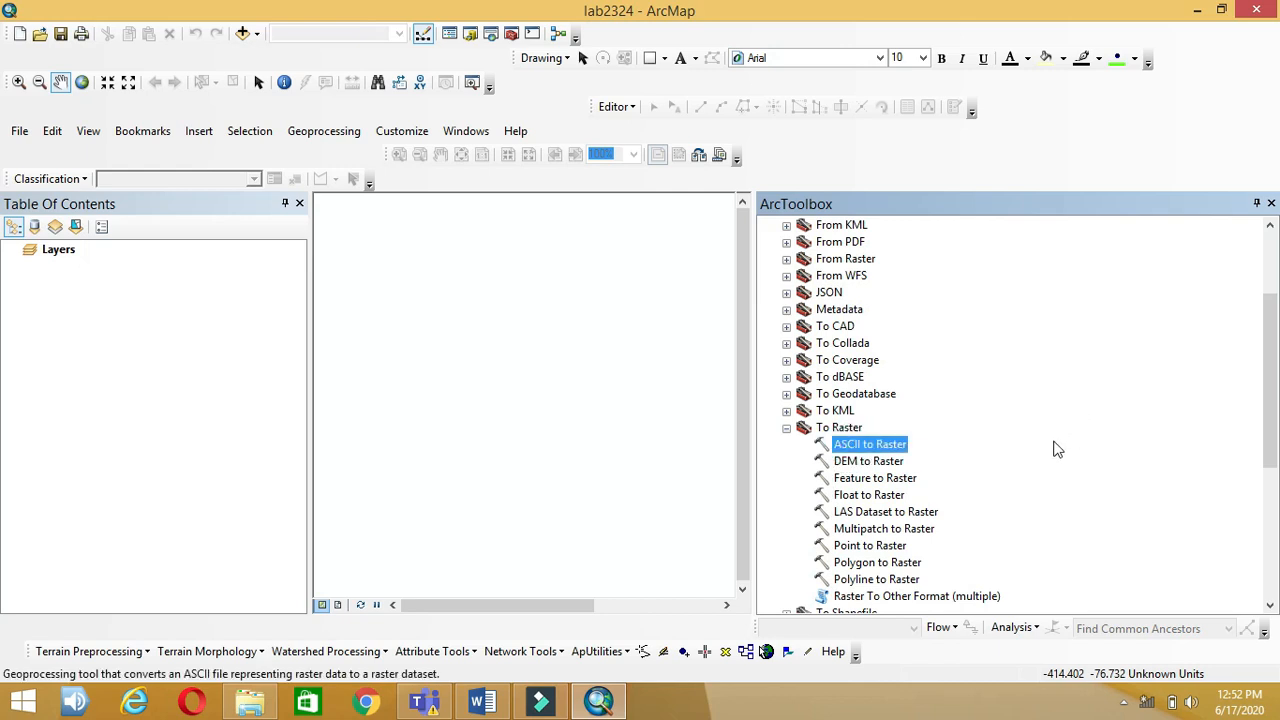
{"action": "double_click", "coordinate": [889, 450]}
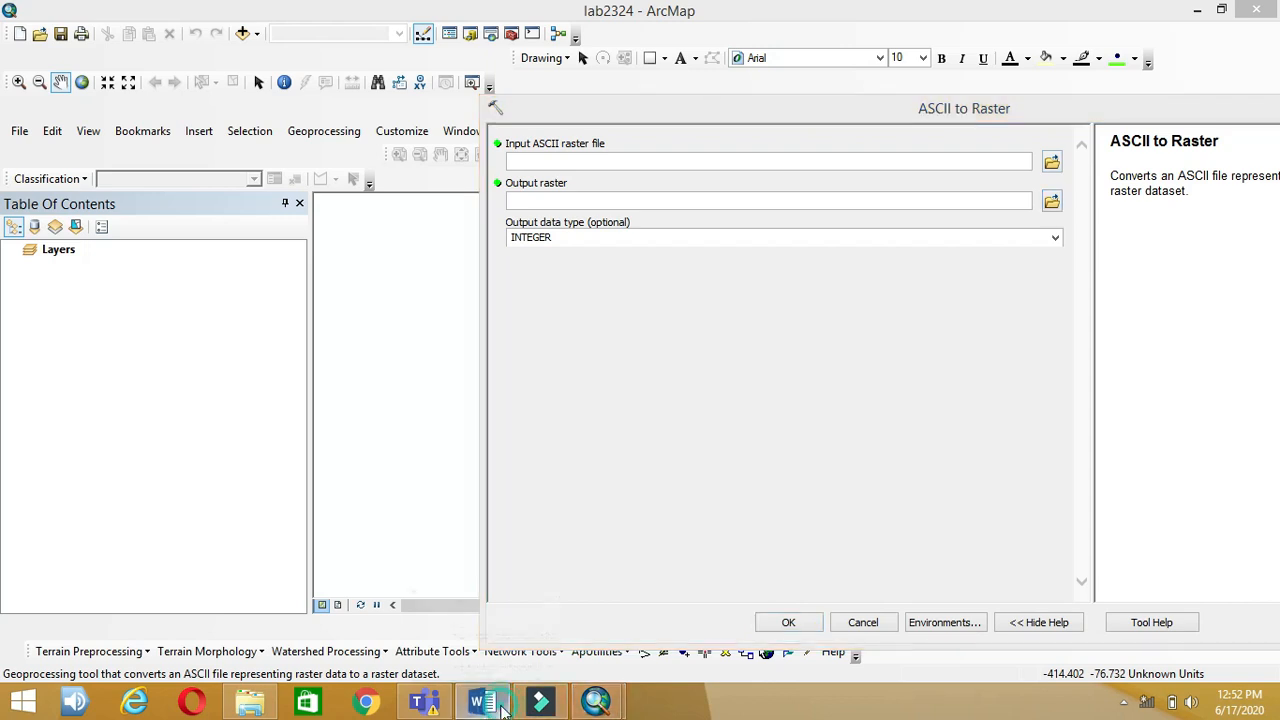
{"action": "left_click", "coordinate": [500, 708]}
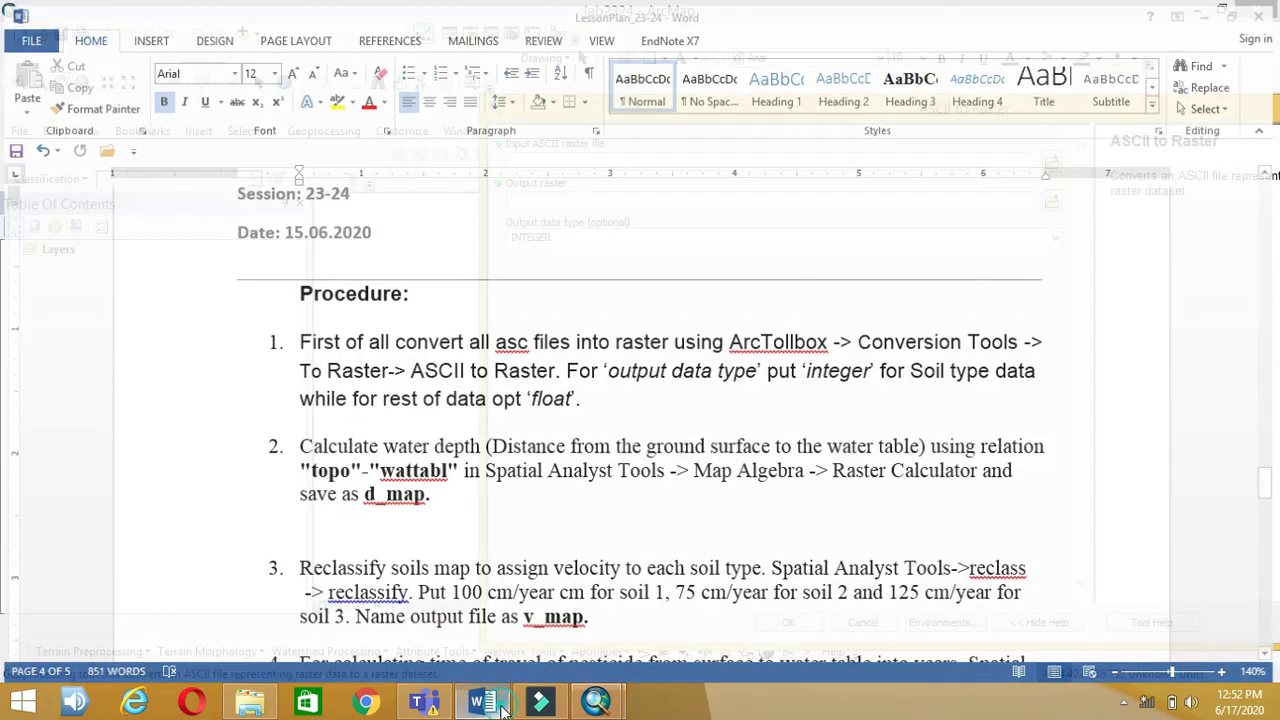
- Switch to ArcMap, choose aqbase.asc from the Lab23-24 data folder as the input ASCII file and set the output data type to FLOAT
{"action": "left_click", "coordinate": [596, 702]}
{"action": "left_click", "coordinate": [1052, 164]}
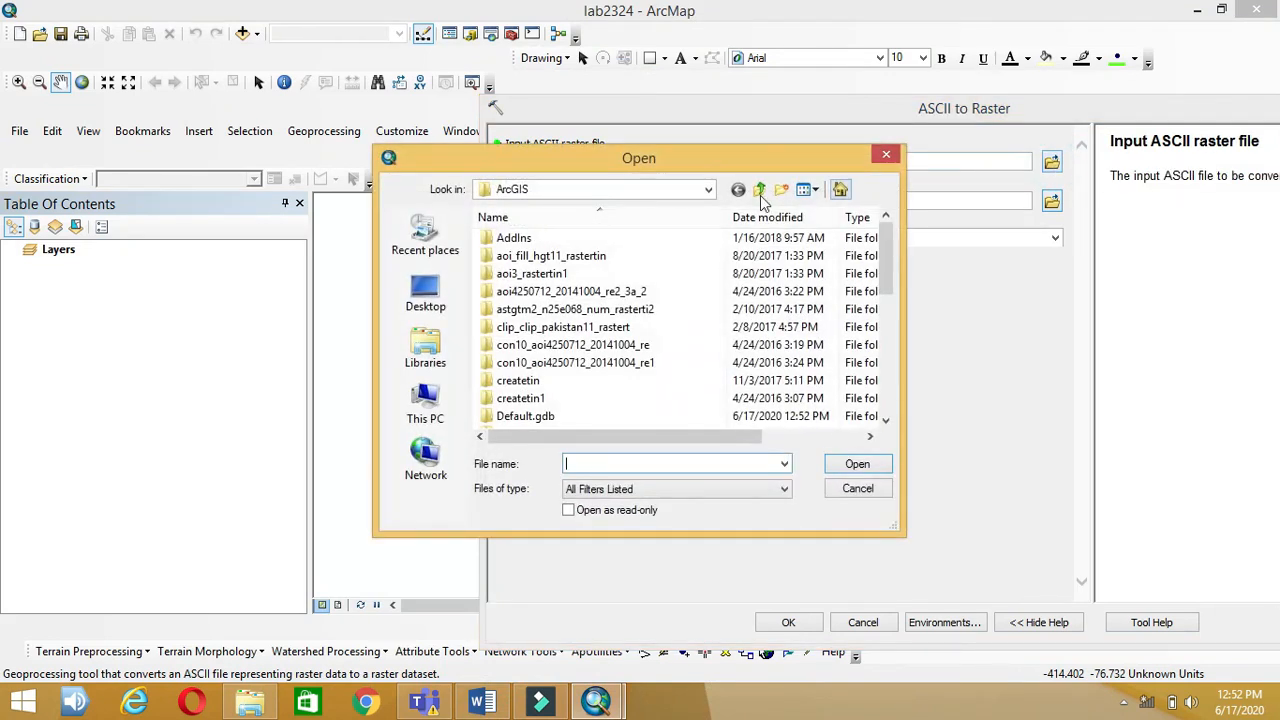
{"action": "left_click", "coordinate": [838, 192]}
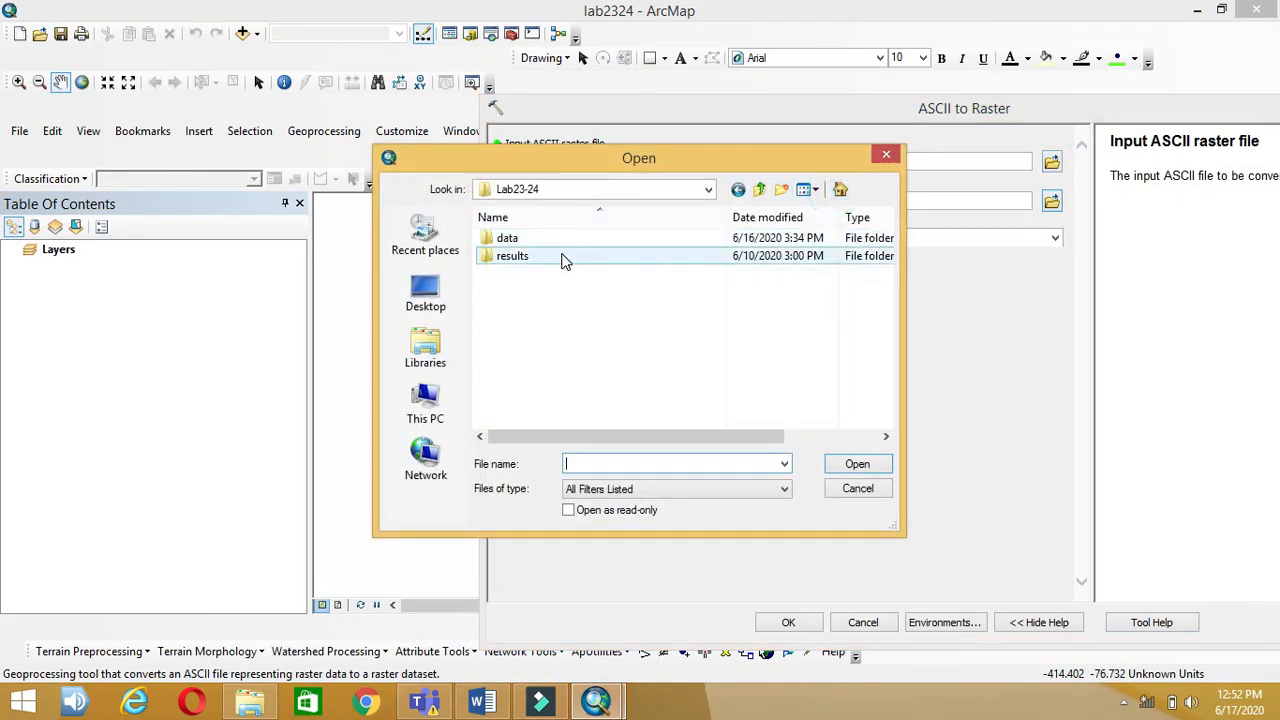
{"action": "double_click", "coordinate": [560, 238]}
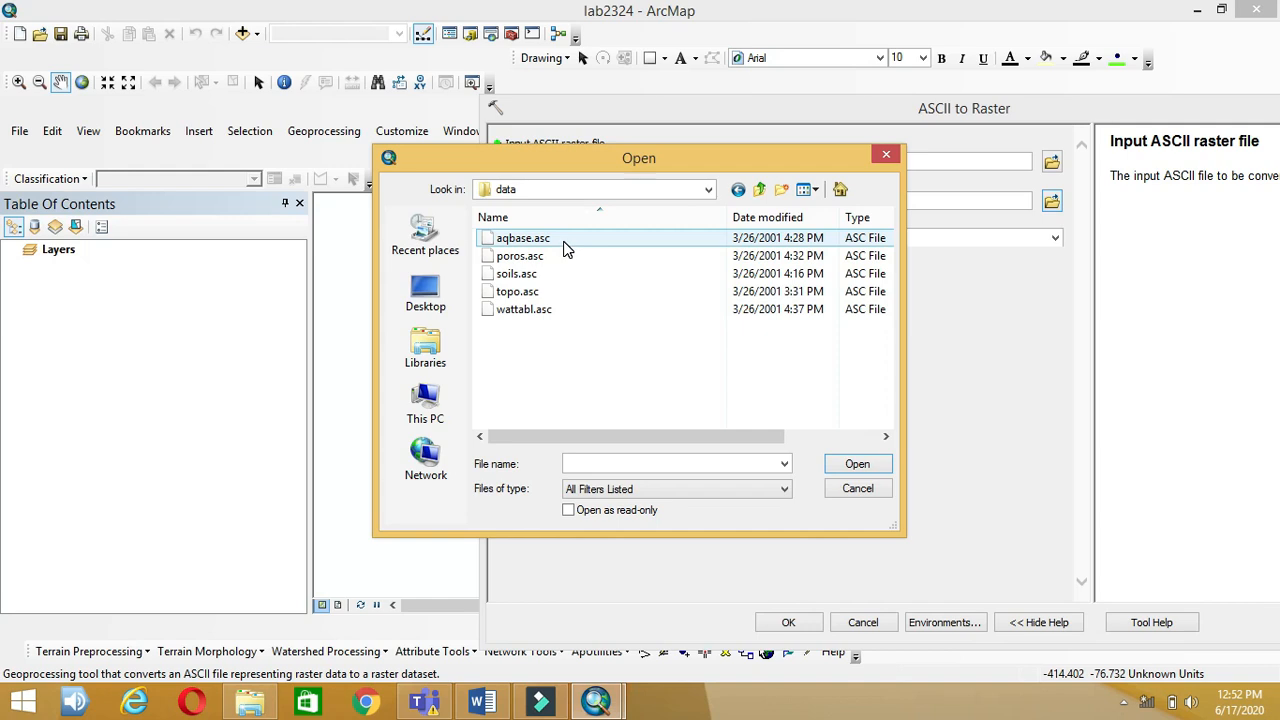
{"action": "double_click", "coordinate": [561, 241]}
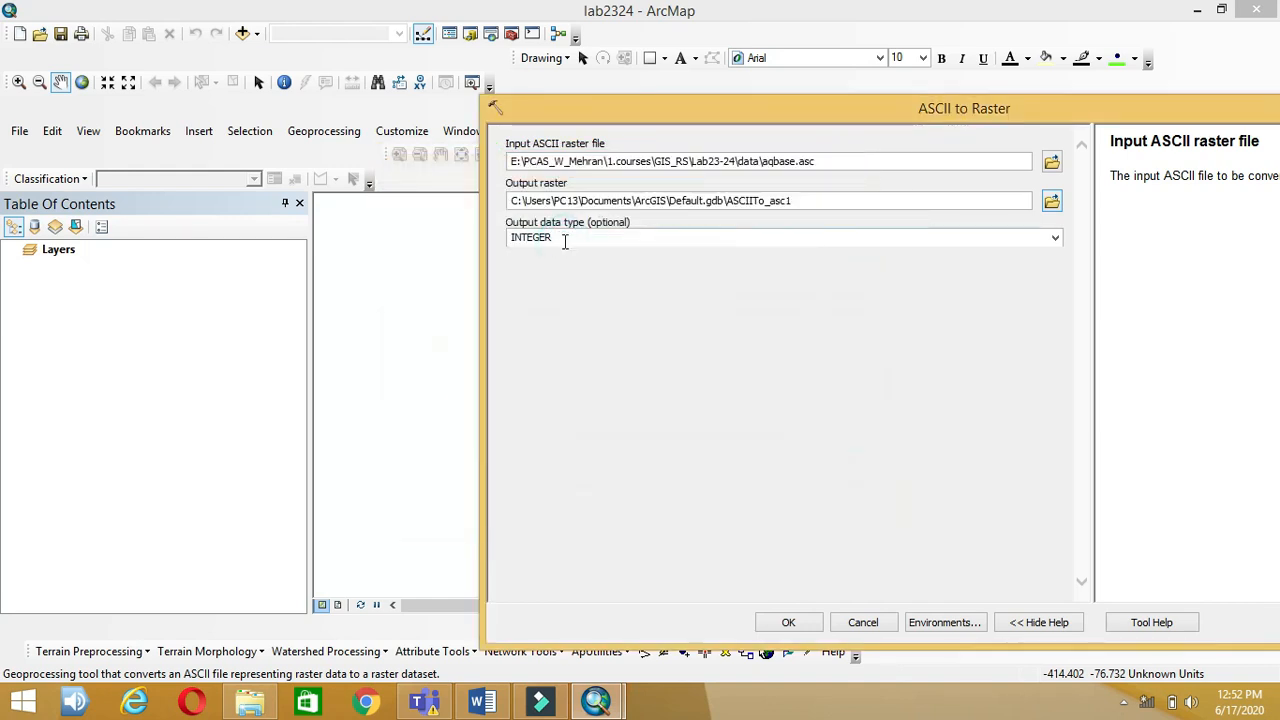
{"action": "left_click", "coordinate": [1055, 238]}
{"action": "left_click", "coordinate": [834, 265]}
{"action": "left_click", "coordinate": [836, 268]}
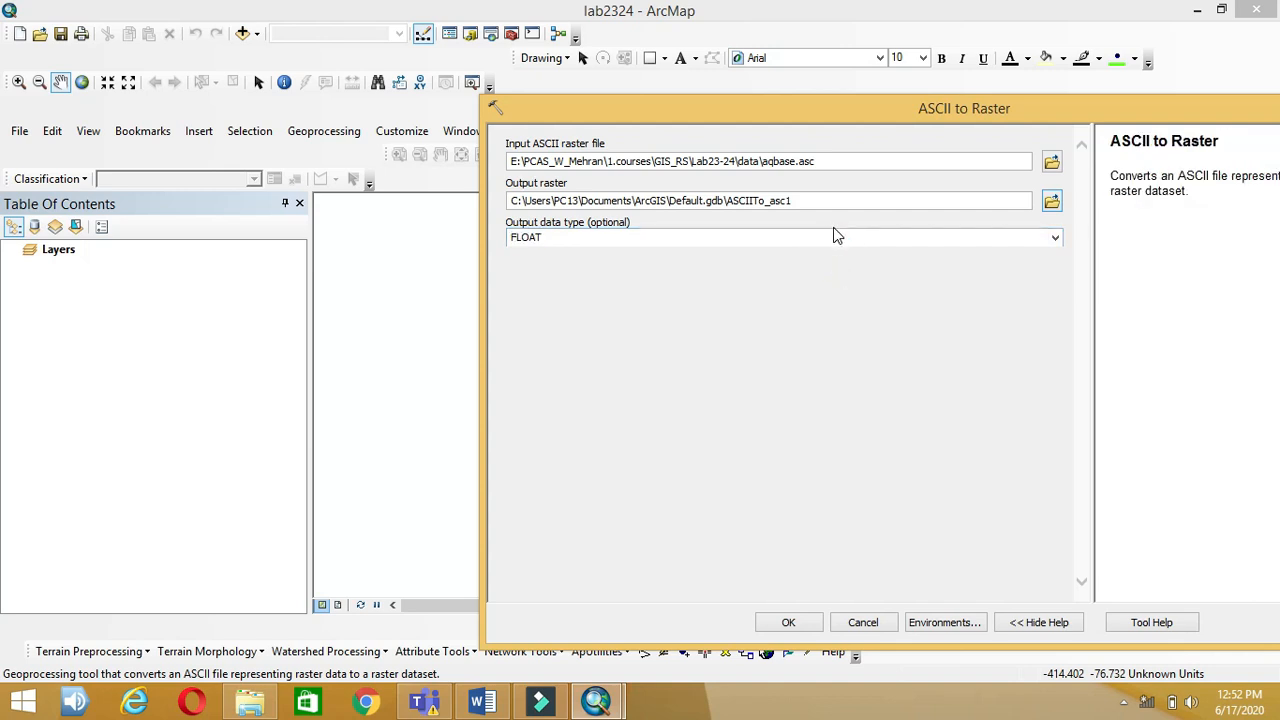
- Name the output raster aqbase in the Lab23-24 results folder, run the conversion and close its progress window
{"action": "left_click", "coordinate": [1050, 202]}
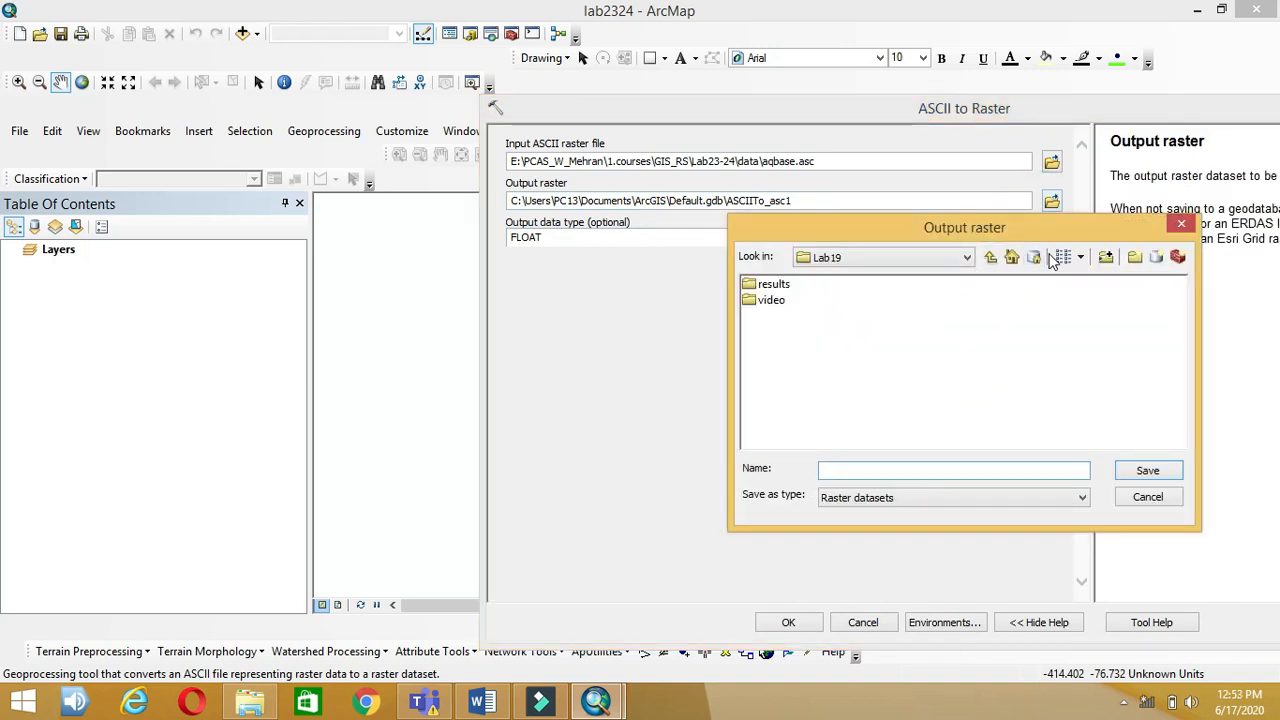
{"action": "left_click", "coordinate": [1011, 257]}
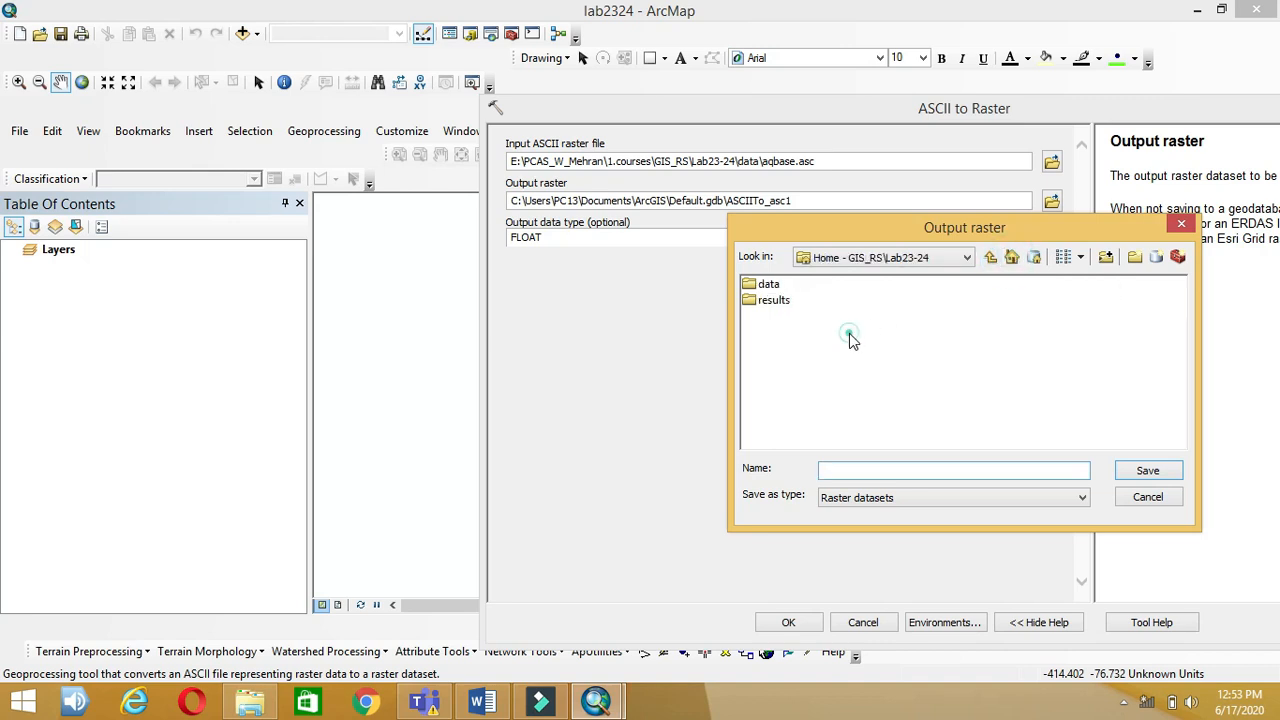
{"action": "double_click", "coordinate": [786, 304]}
{"action": "left_click", "coordinate": [891, 472]}
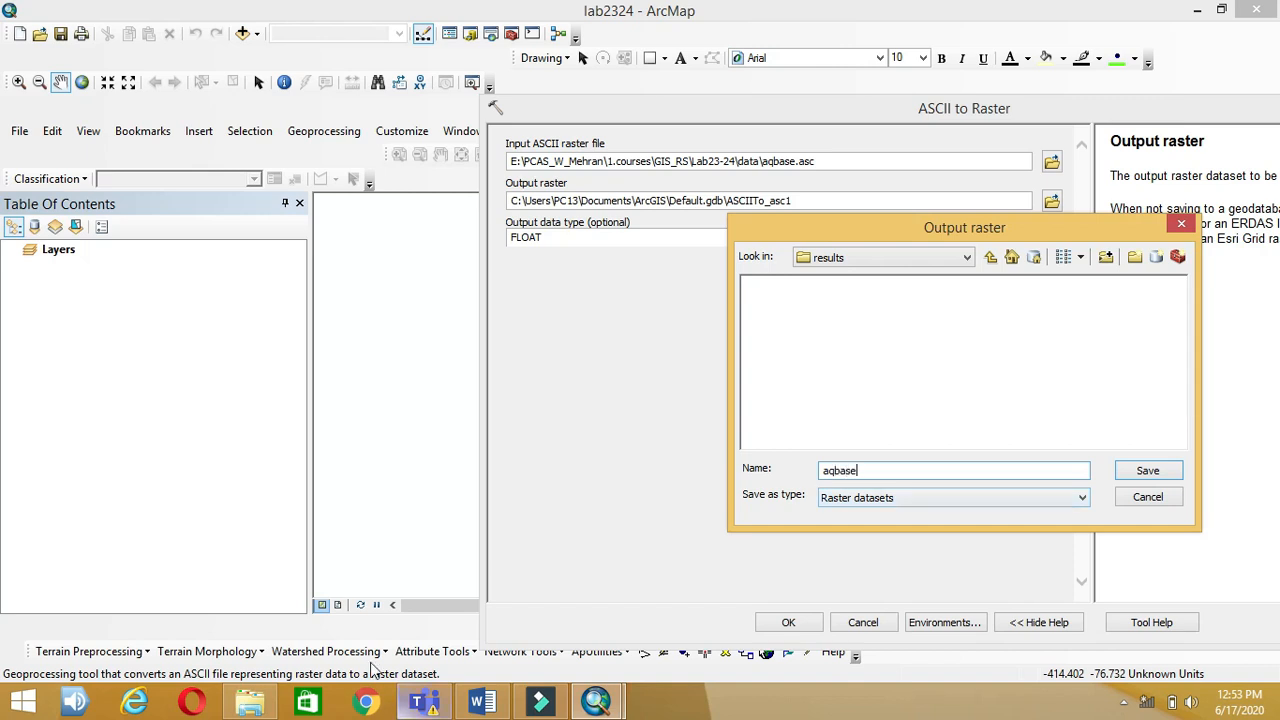
{"action": "left_click", "coordinate": [481, 702]}
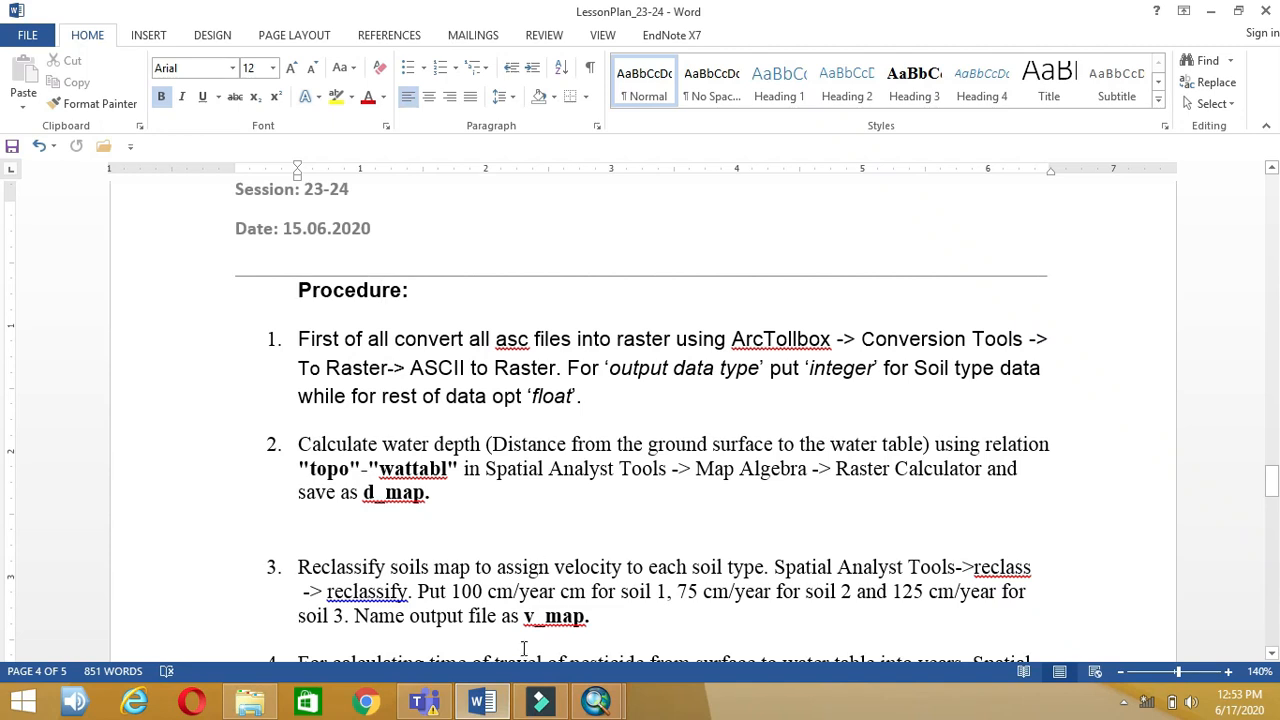
{"action": "left_click", "coordinate": [481, 702]}
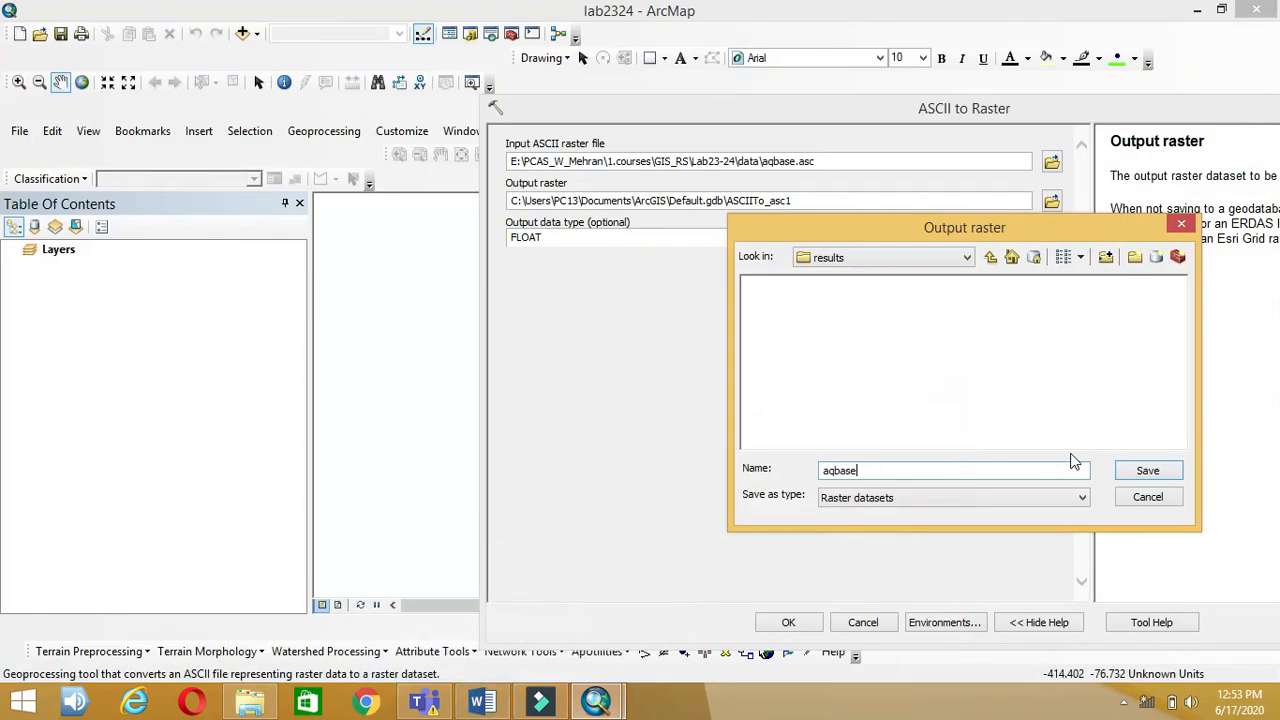
{"action": "left_click", "coordinate": [1148, 470]}
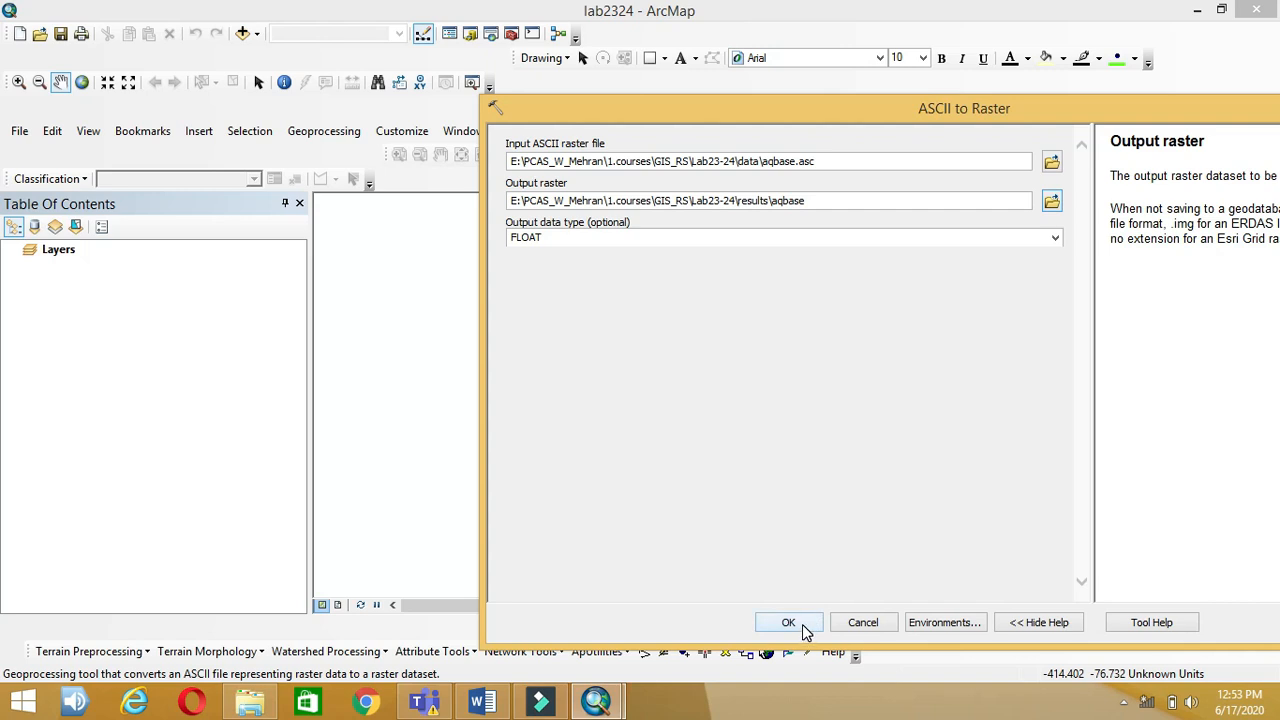
{"action": "left_click", "coordinate": [789, 622]}
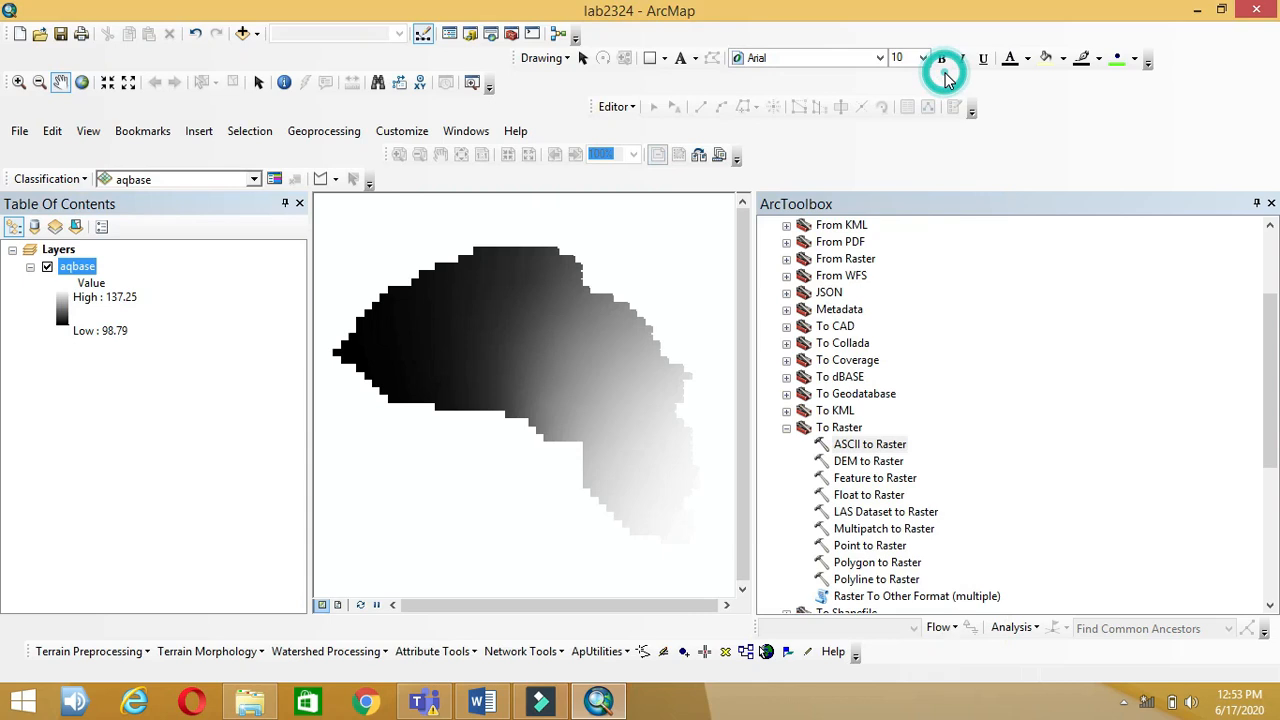
{"action": "left_click", "coordinate": [950, 83]}
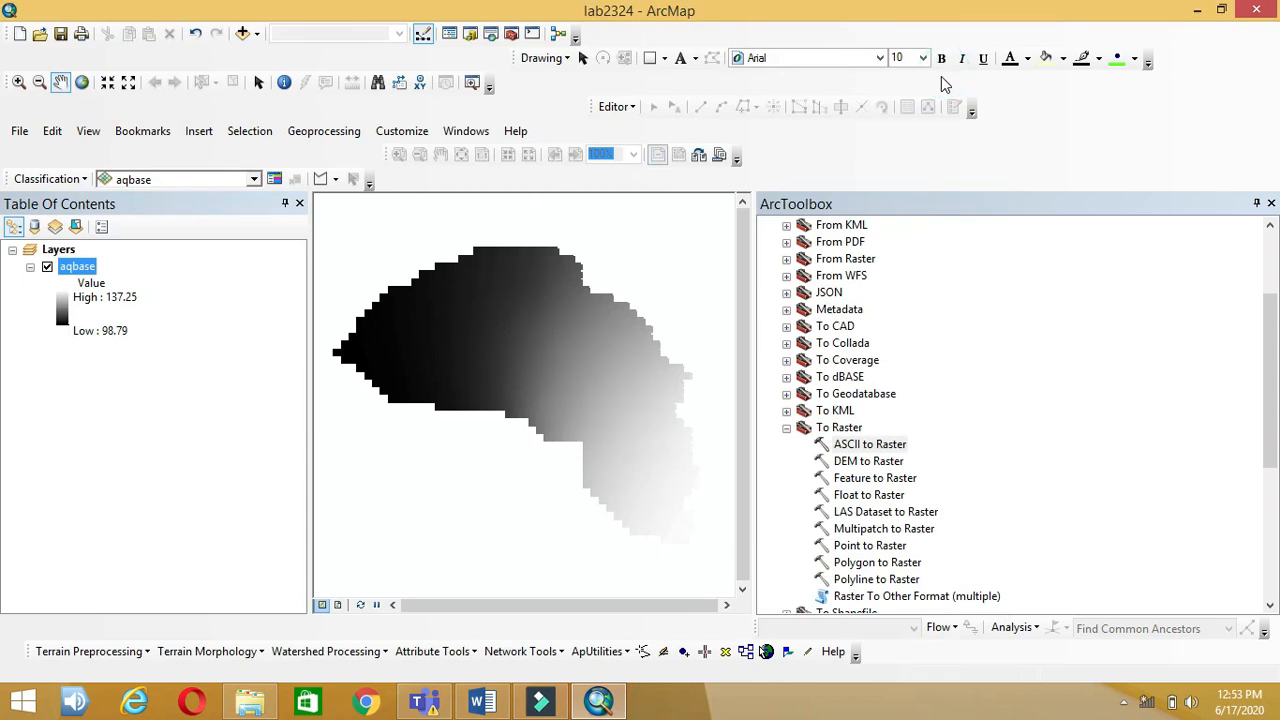
- Reopen ASCII to Raster, choose poros.asc from the Lab23-24 data folder as input and set the output data type to FLOAT
{"action": "double_click", "coordinate": [866, 446]}
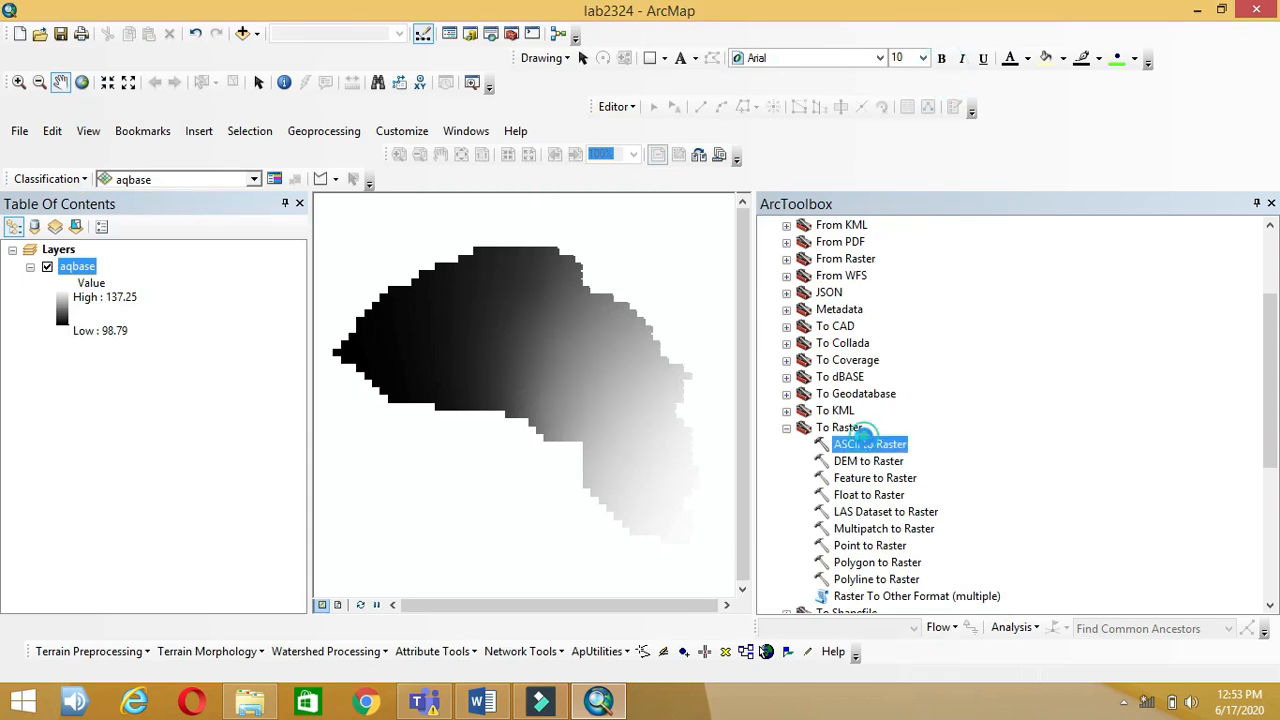
{"action": "left_click", "coordinate": [1051, 162]}
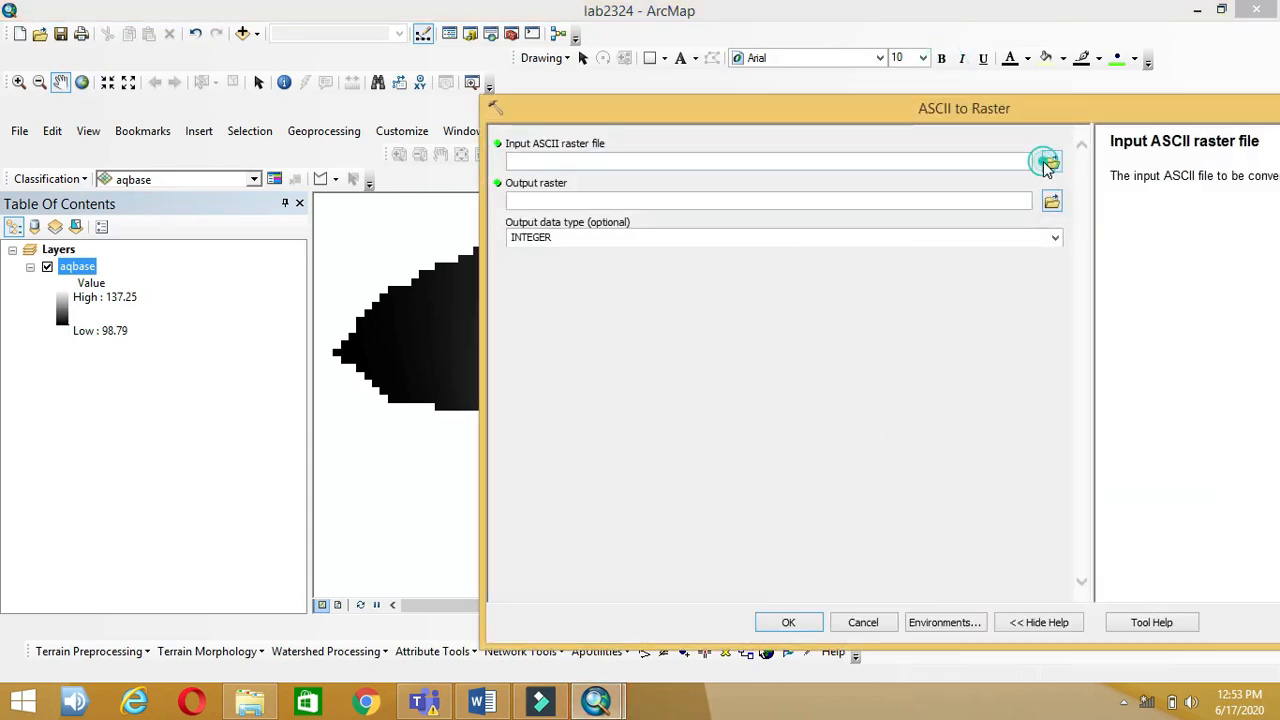
{"action": "left_click", "coordinate": [843, 190]}
{"action": "key", "text": "Return"}
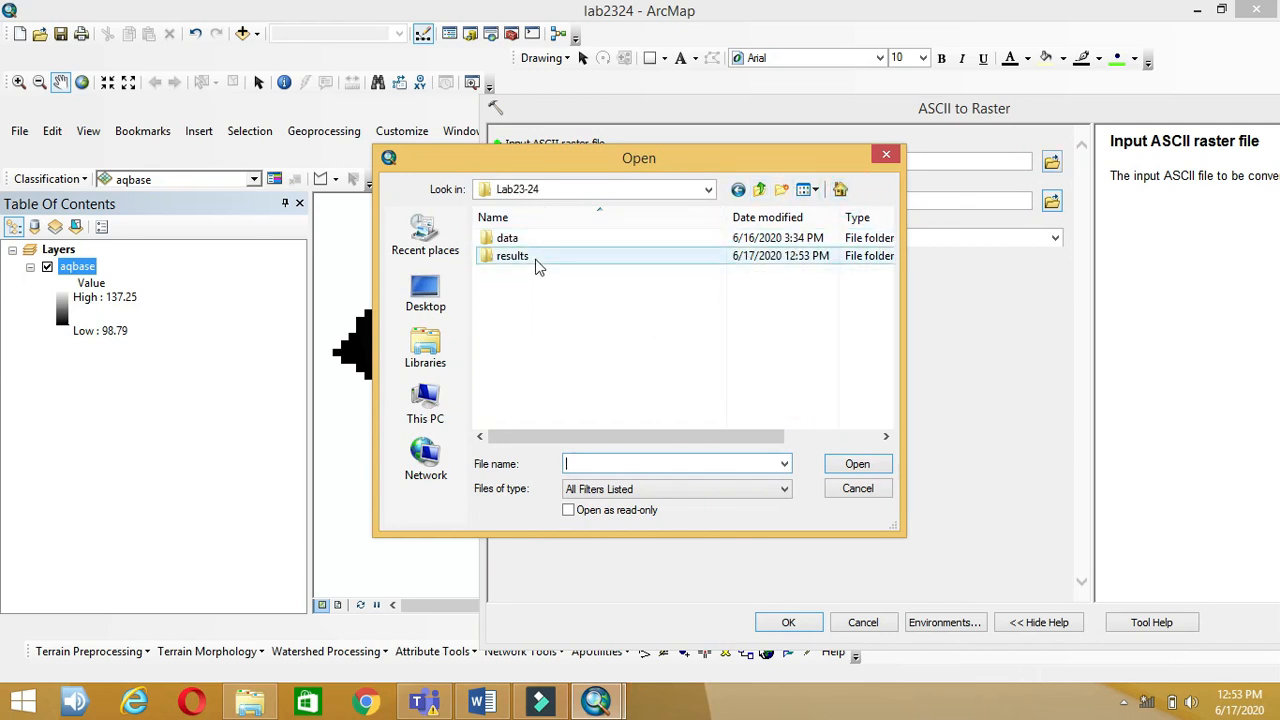
{"action": "double_click", "coordinate": [535, 240]}
{"action": "double_click", "coordinate": [536, 256]}
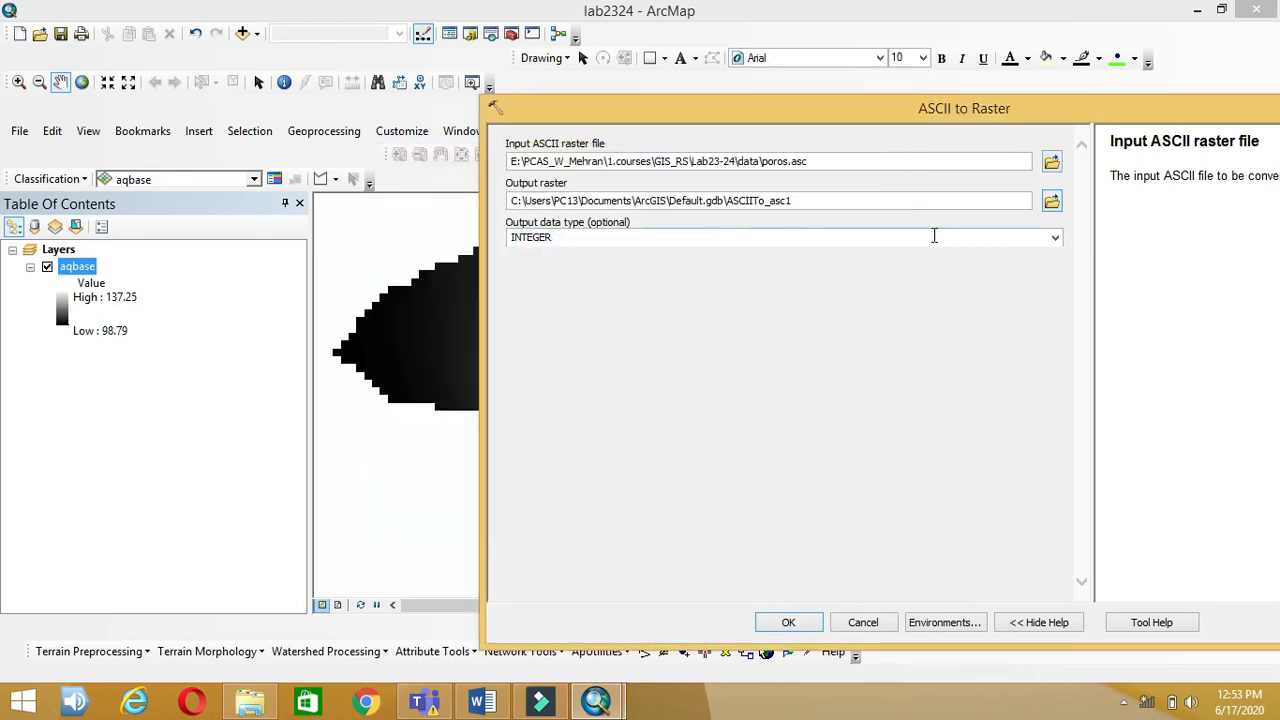
{"action": "left_click", "coordinate": [1052, 242]}
{"action": "left_click", "coordinate": [902, 266]}
- Name the output raster poros in the results folder, run the conversion and close its progress window
{"action": "left_click", "coordinate": [1051, 201]}
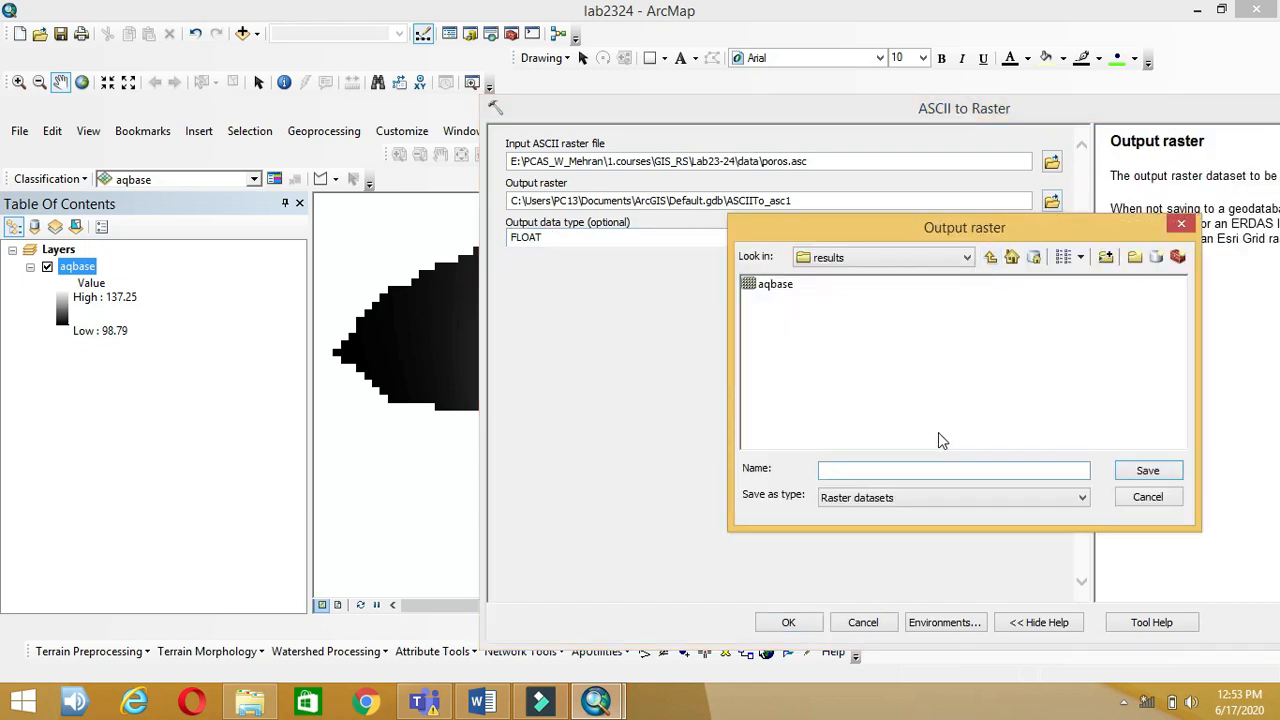
{"action": "left_click", "coordinate": [971, 473]}
{"action": "left_click", "coordinate": [1146, 470]}
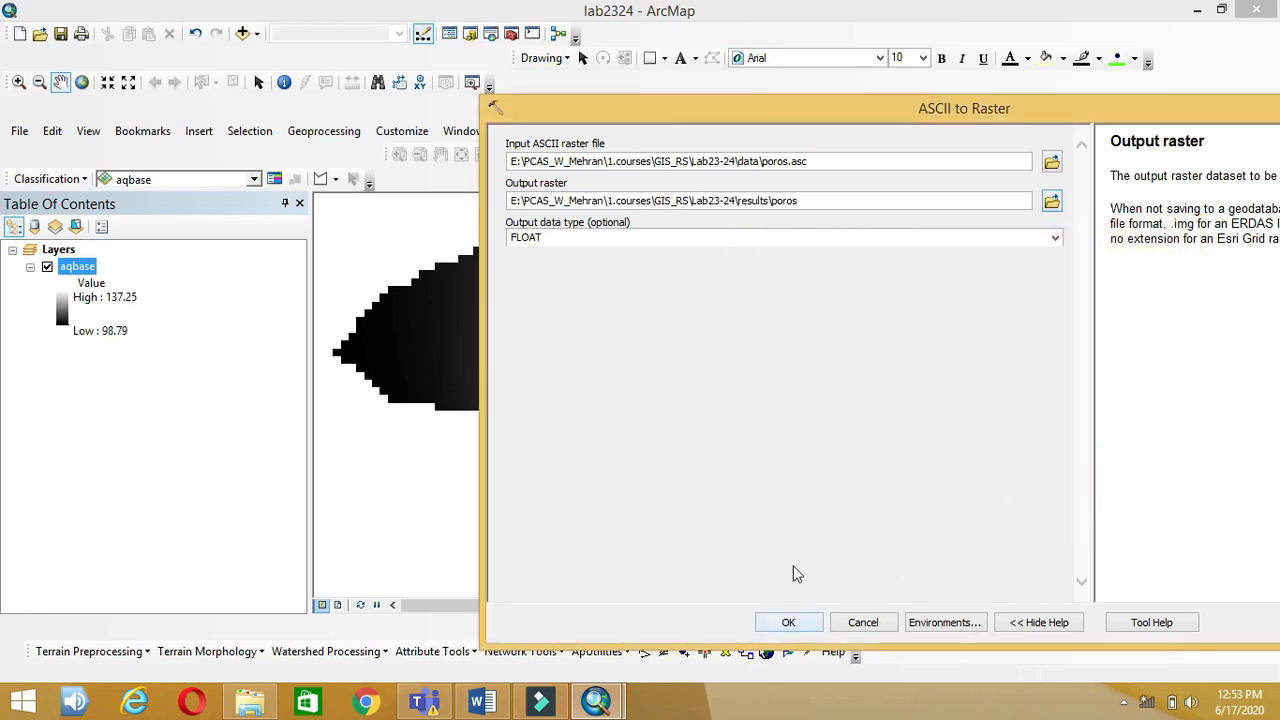
{"action": "left_click", "coordinate": [789, 622]}
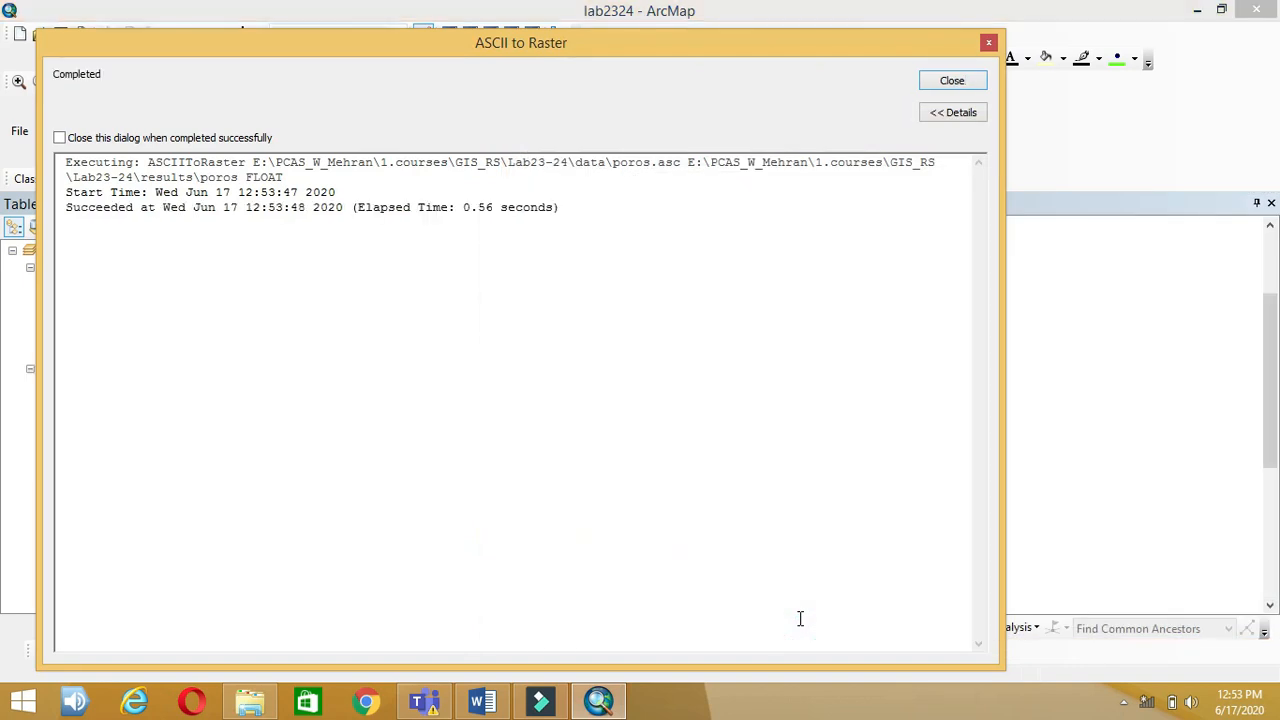
{"action": "left_click", "coordinate": [942, 81]}
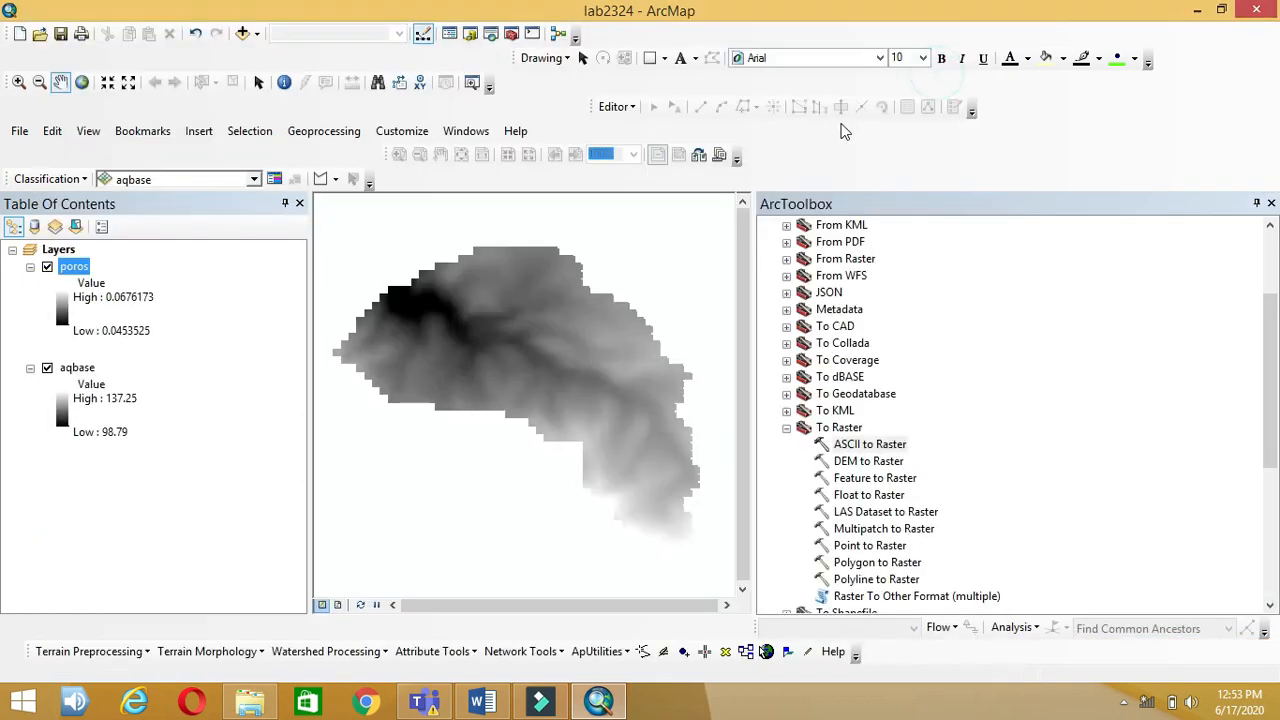
- Reopen ASCII to Raster and choose soils.asc from the data folder as input, with INTEGER as the output data type
{"action": "double_click", "coordinate": [857, 444]}
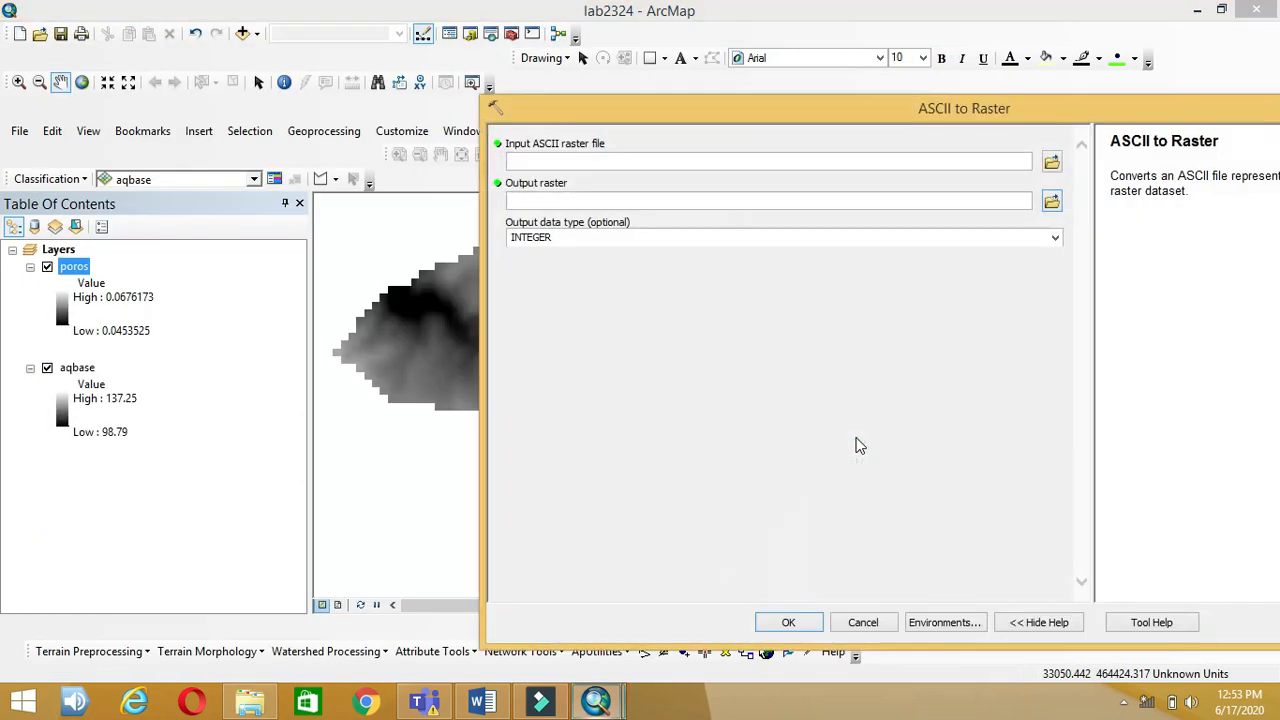
{"action": "left_click", "coordinate": [1051, 162]}
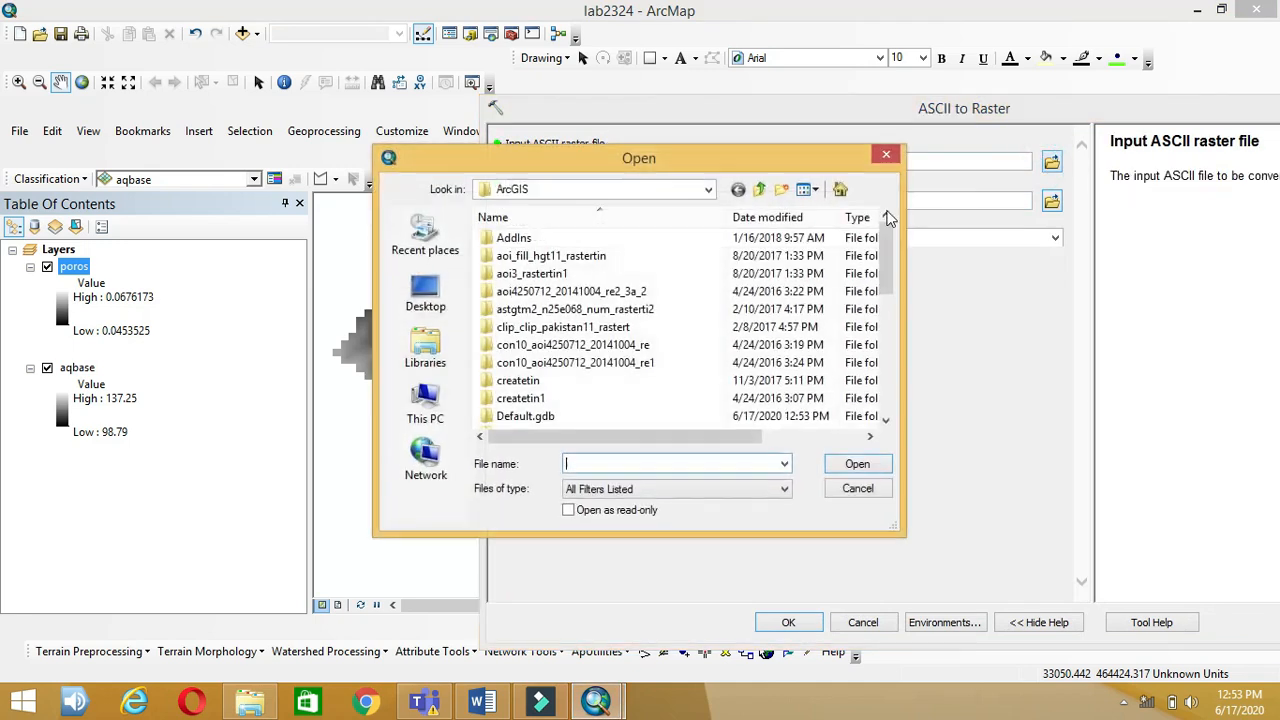
{"action": "left_click", "coordinate": [837, 190]}
{"action": "double_click", "coordinate": [555, 240]}
{"action": "double_click", "coordinate": [557, 275]}
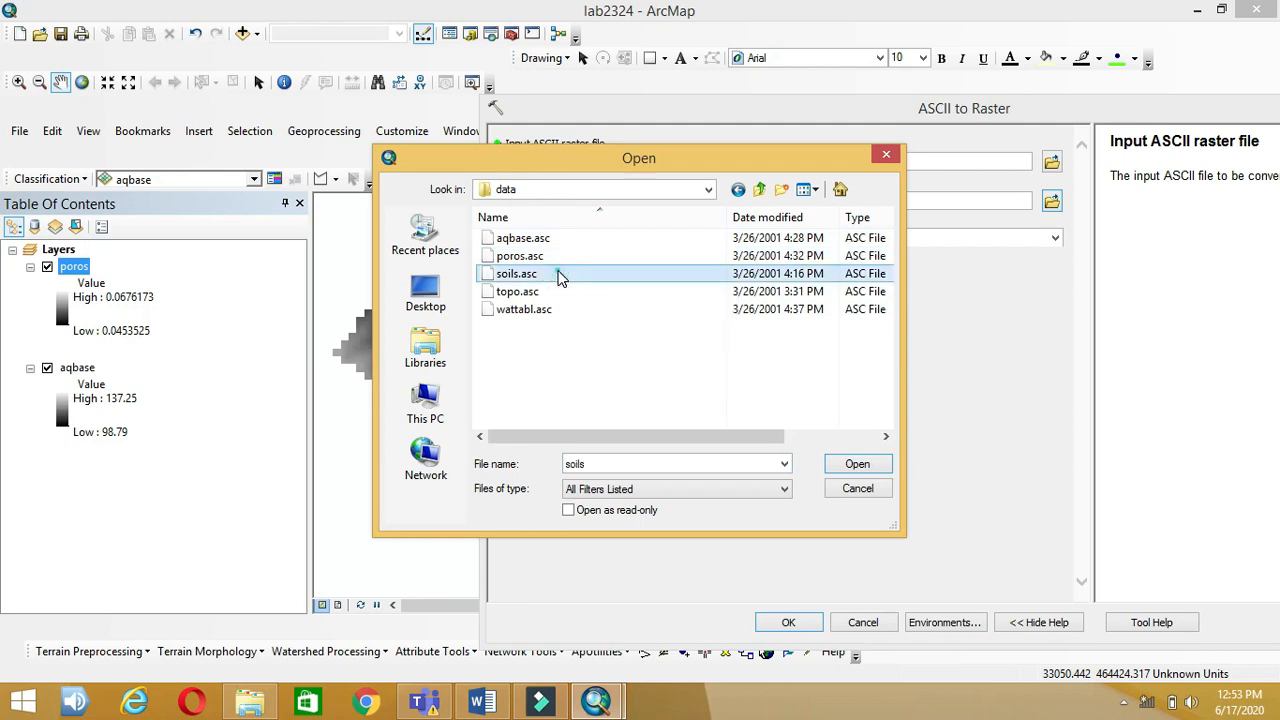
{"action": "left_click", "coordinate": [1050, 241]}
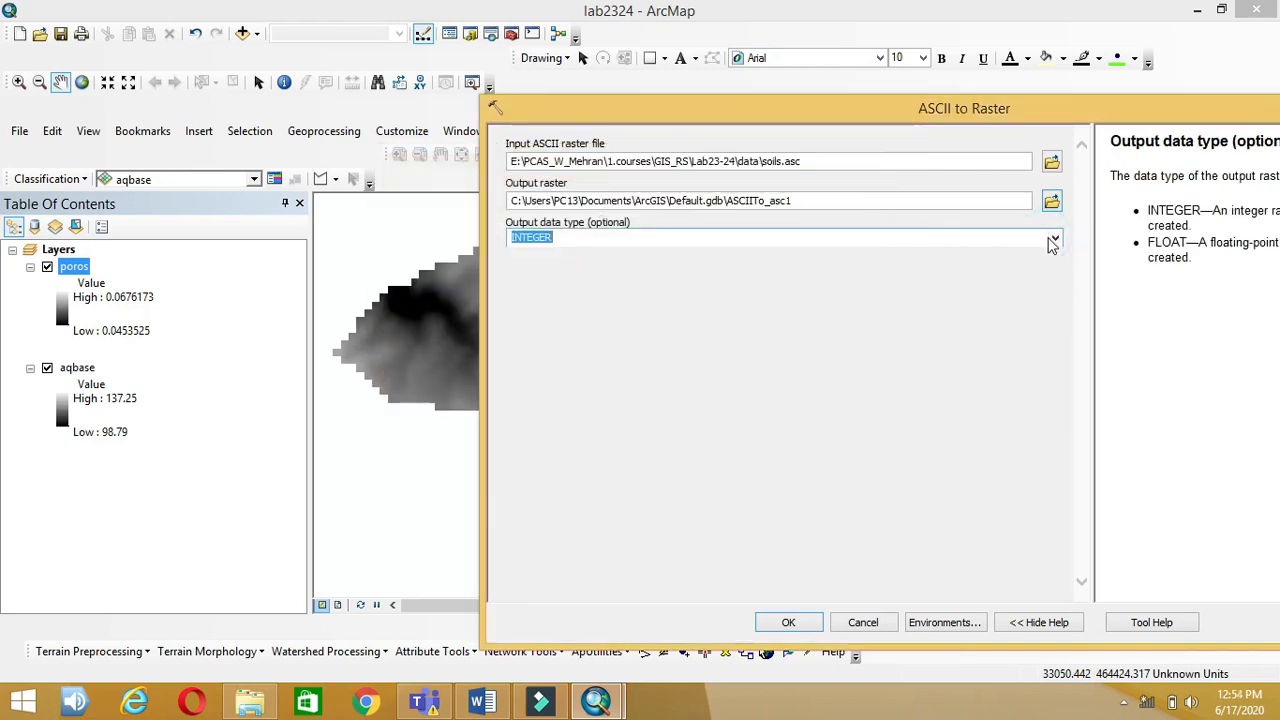
- Name the output raster soils in the results folder, run the conversion and close its progress window
{"action": "left_click", "coordinate": [1051, 201]}
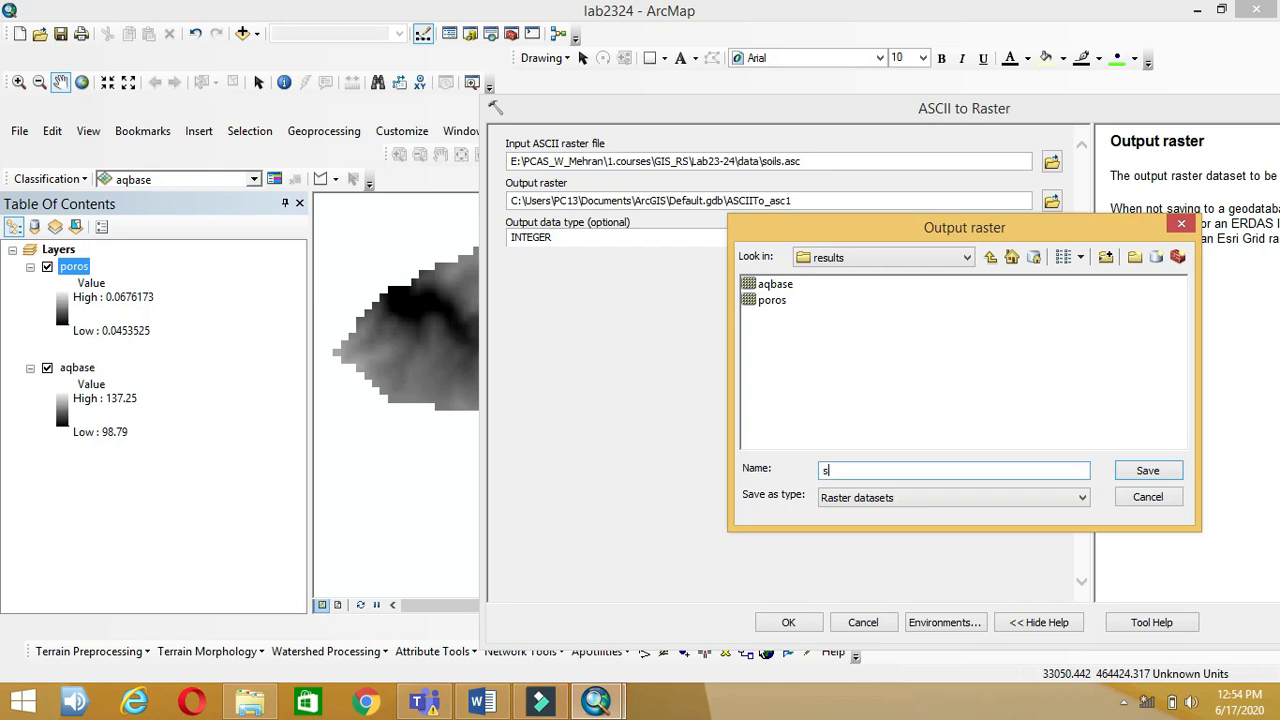
{"action": "left_click", "coordinate": [1150, 472]}
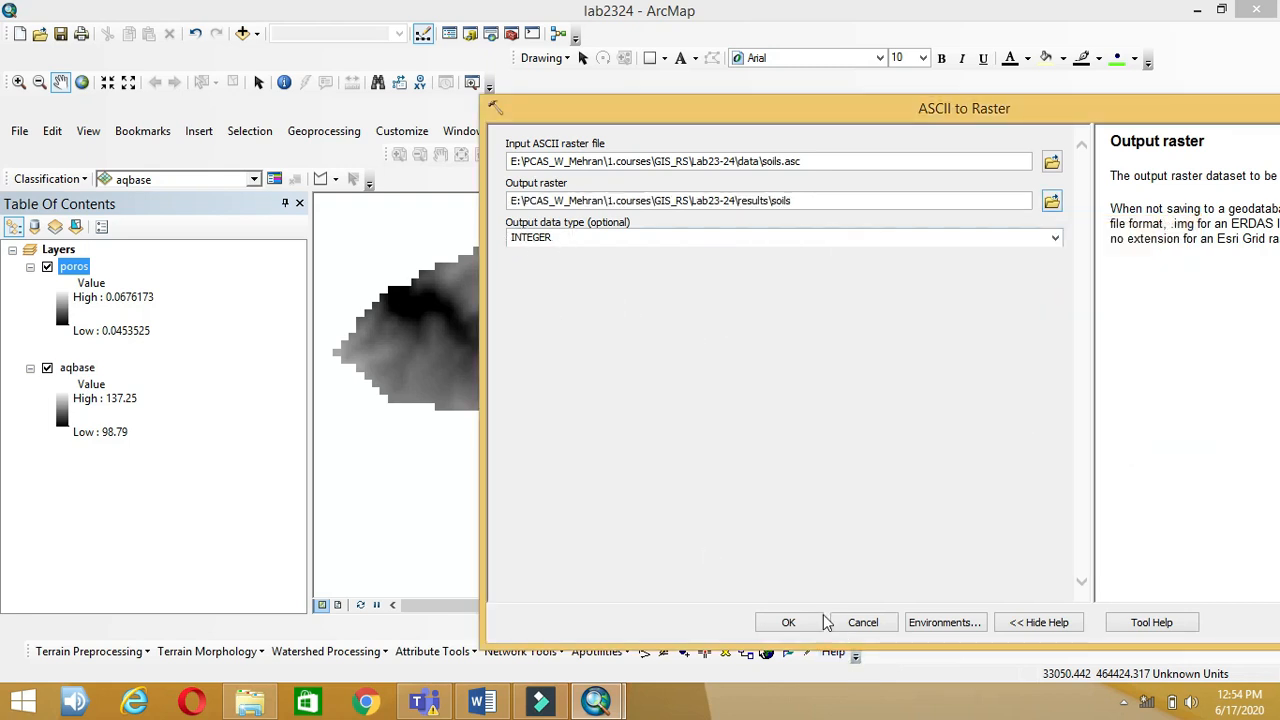
{"action": "left_click", "coordinate": [790, 622]}
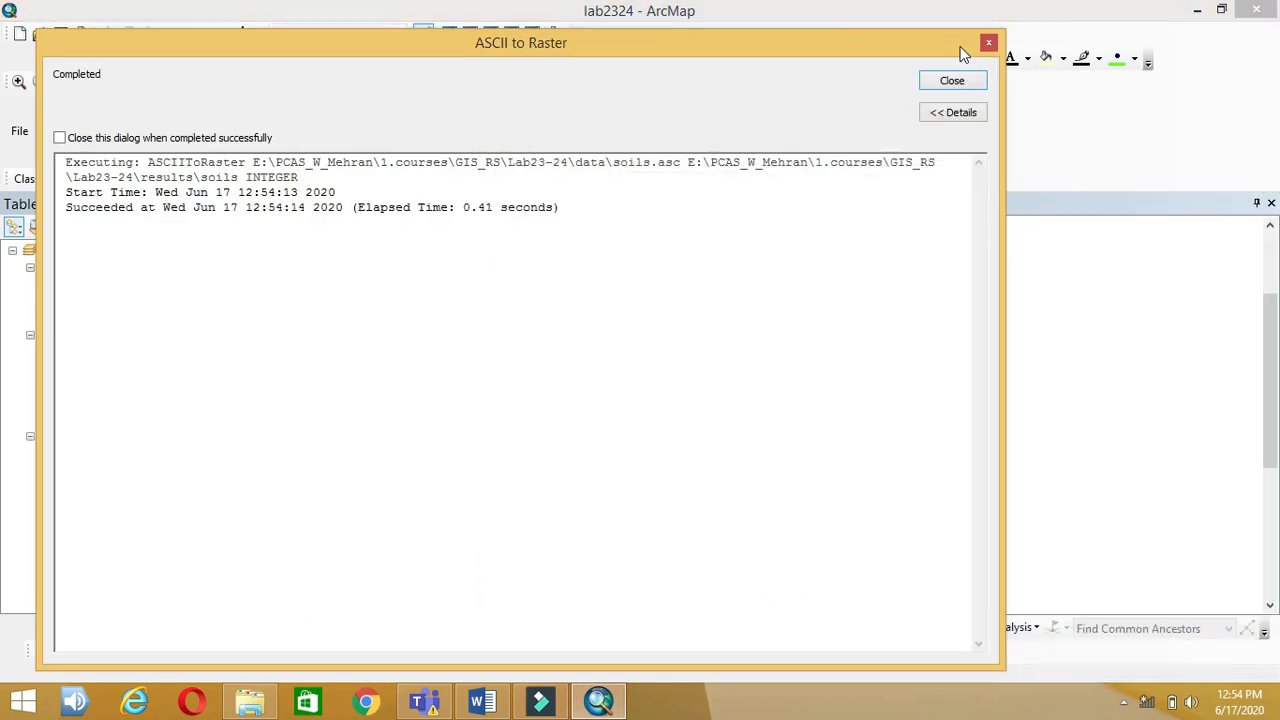
{"action": "left_click", "coordinate": [951, 80]}
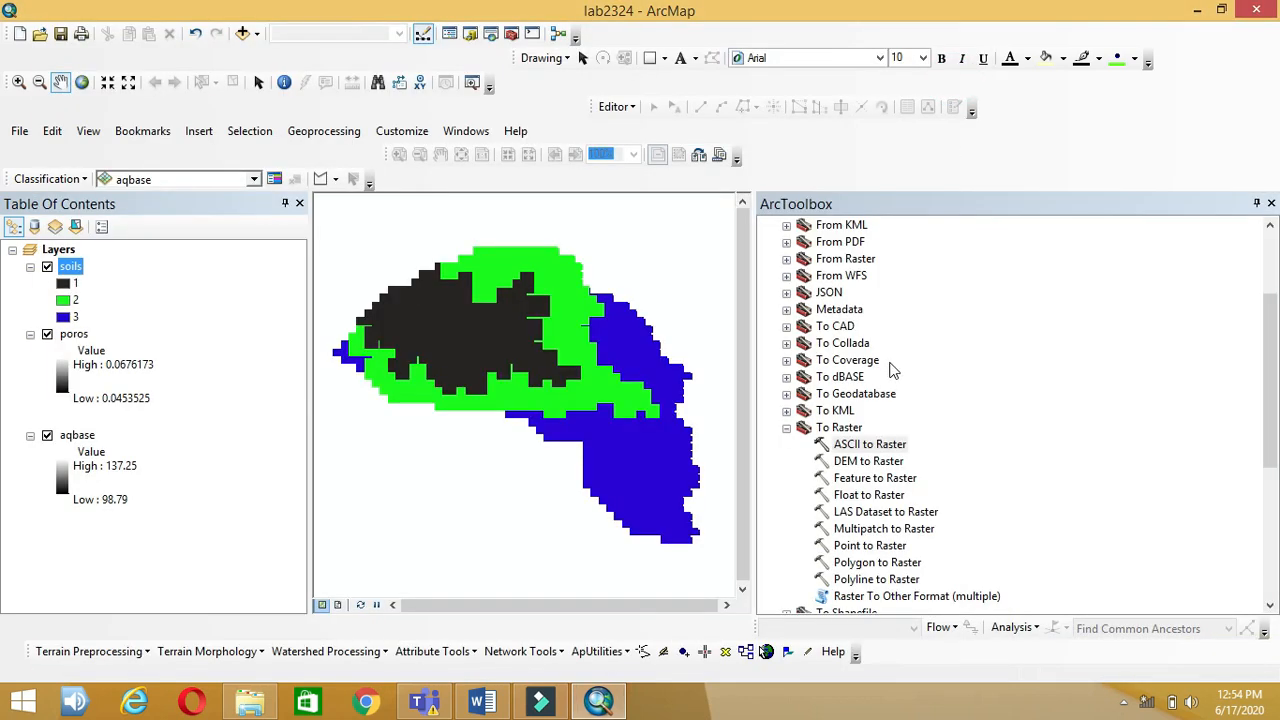
- Reopen ASCII to Raster, choose topo.asc from the Lab23-24 data folder as input and set the output data type to FLOAT
{"action": "double_click", "coordinate": [873, 444]}
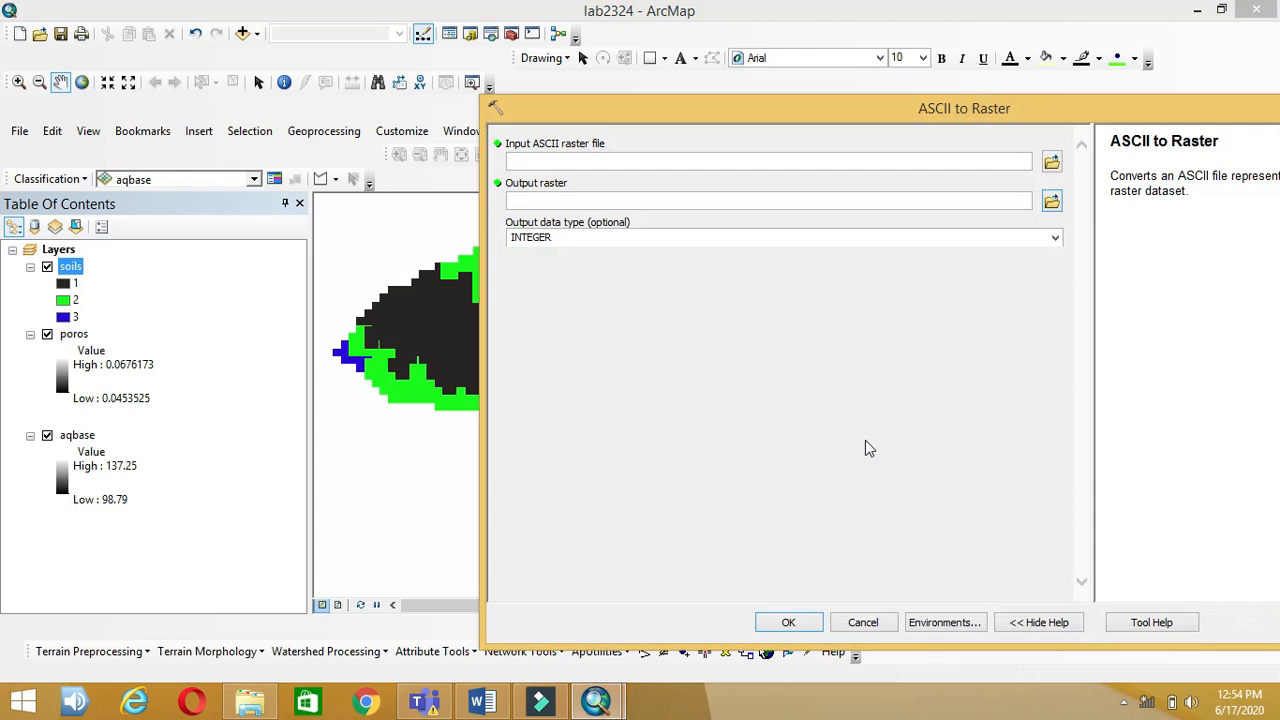
{"action": "left_click", "coordinate": [1050, 165]}
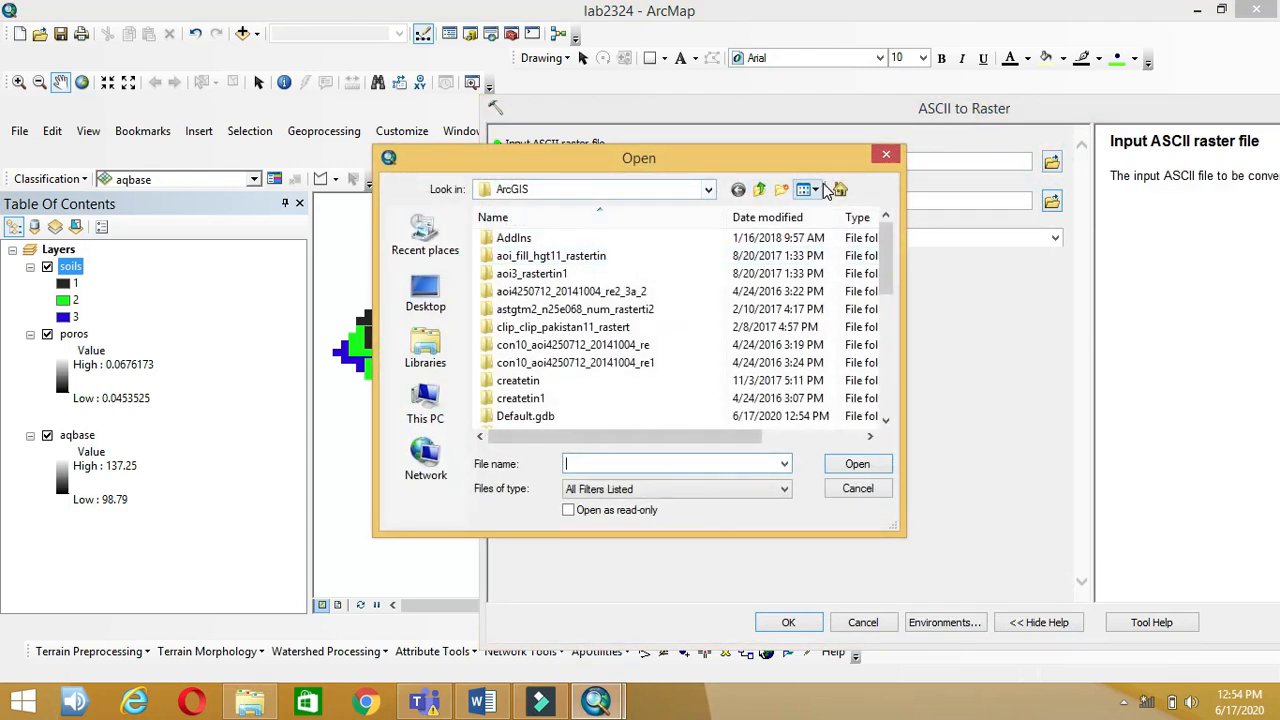
{"action": "left_click", "coordinate": [840, 189]}
{"action": "double_click", "coordinate": [503, 240]}
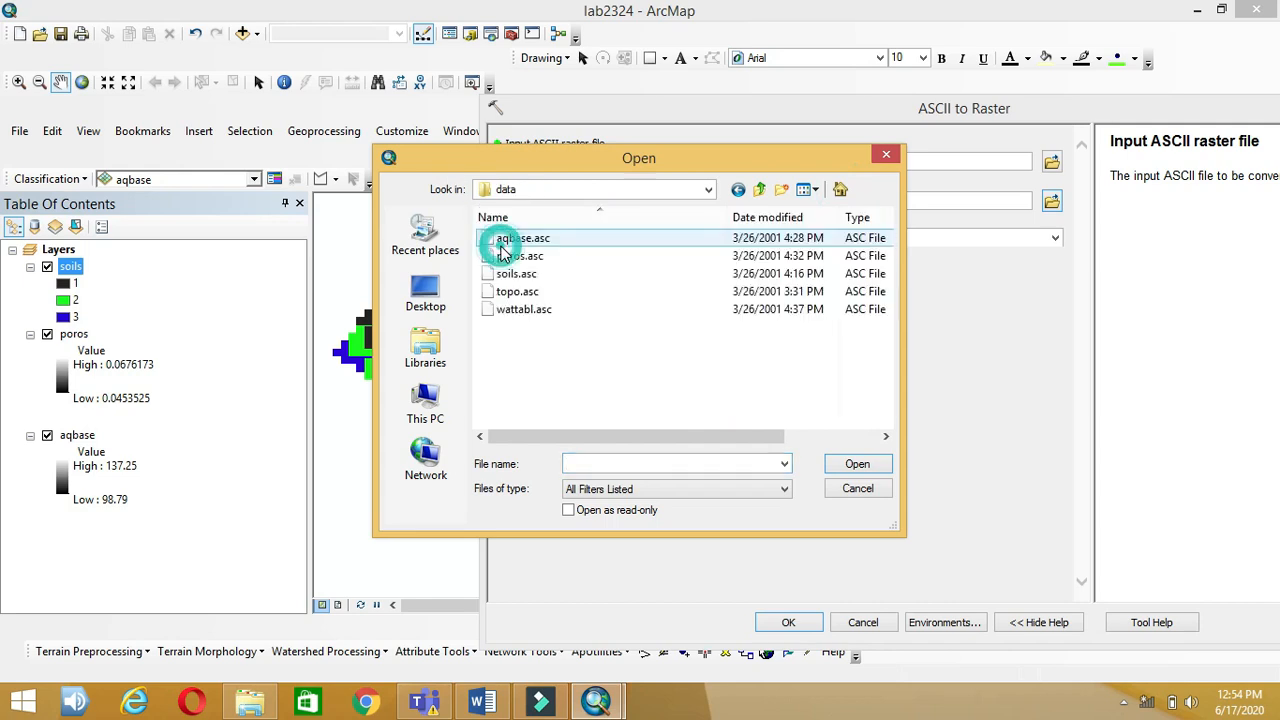
{"action": "double_click", "coordinate": [515, 292]}
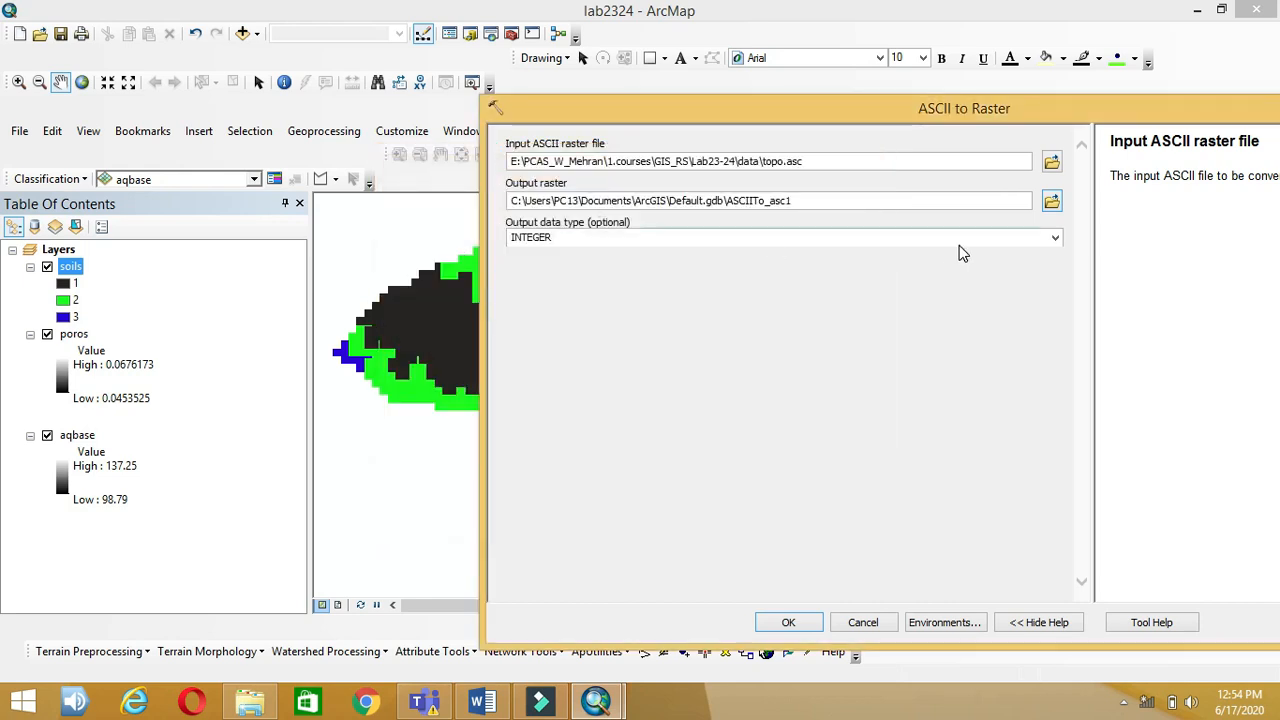
{"action": "left_click", "coordinate": [1054, 241]}
{"action": "left_click", "coordinate": [874, 268]}
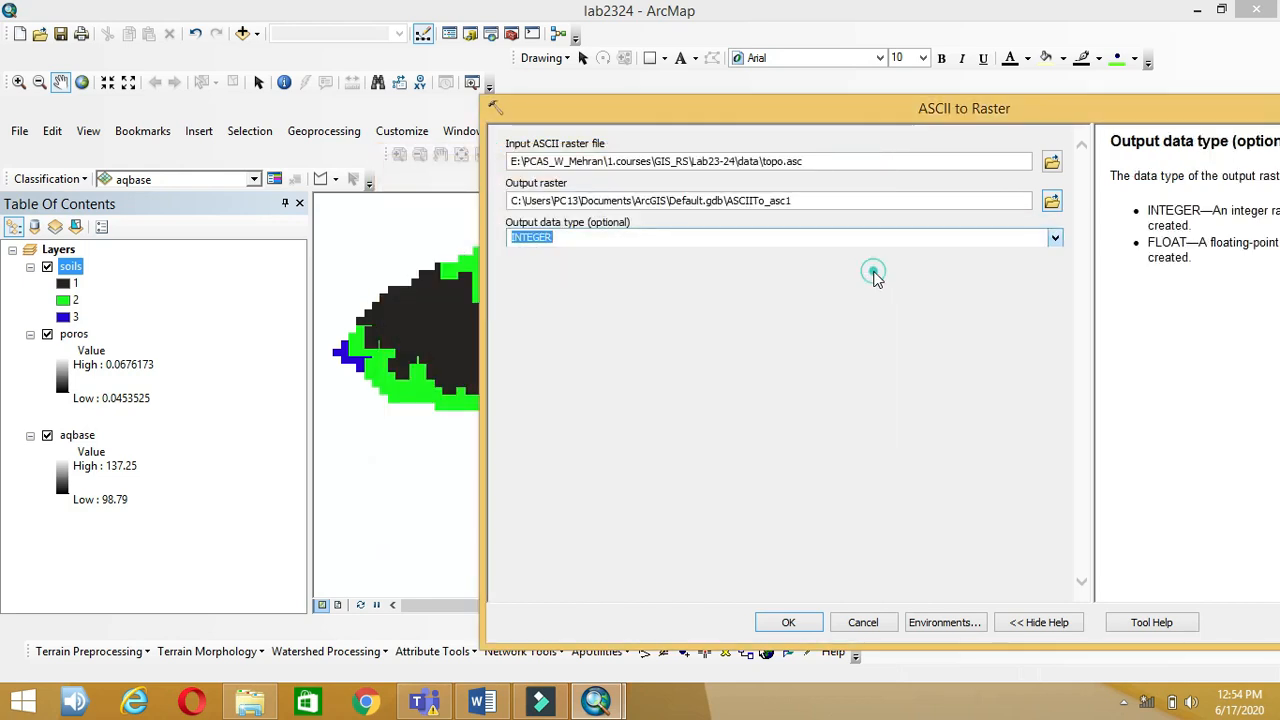
- Name the output raster topo in the results folder, run the conversion and close its progress window
{"action": "left_click", "coordinate": [1052, 202]}
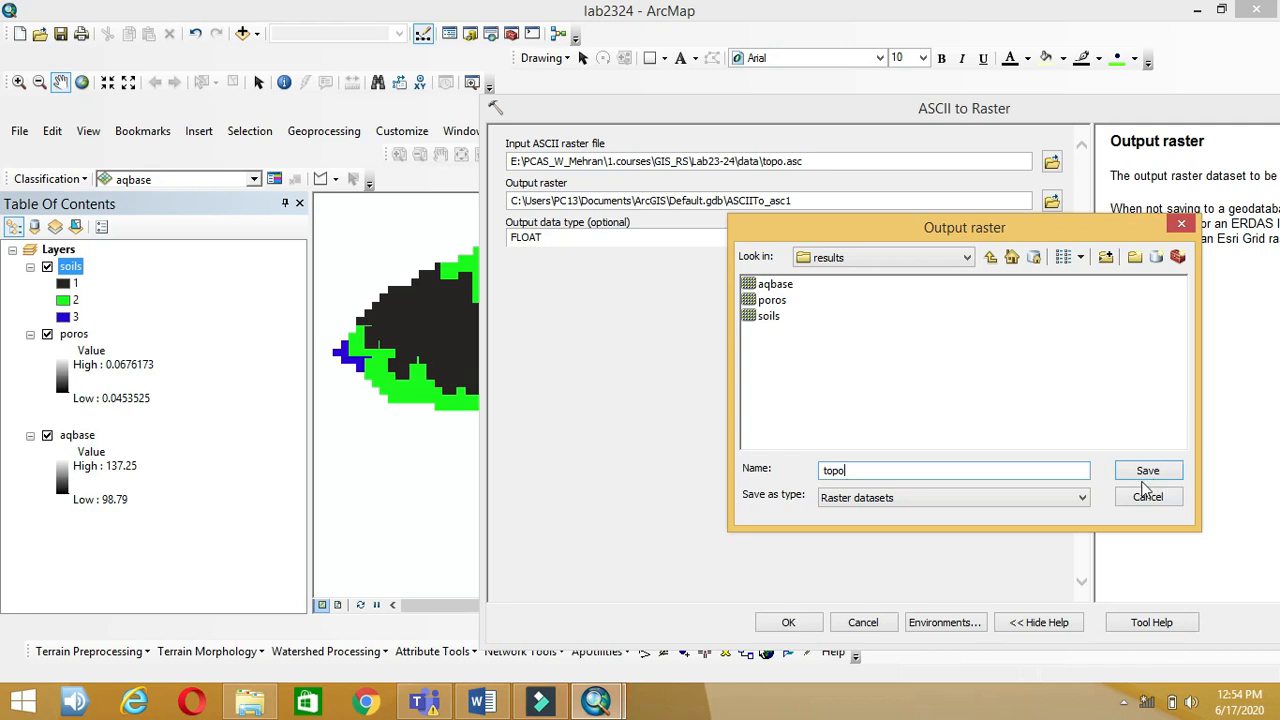
{"action": "left_click", "coordinate": [1145, 474]}
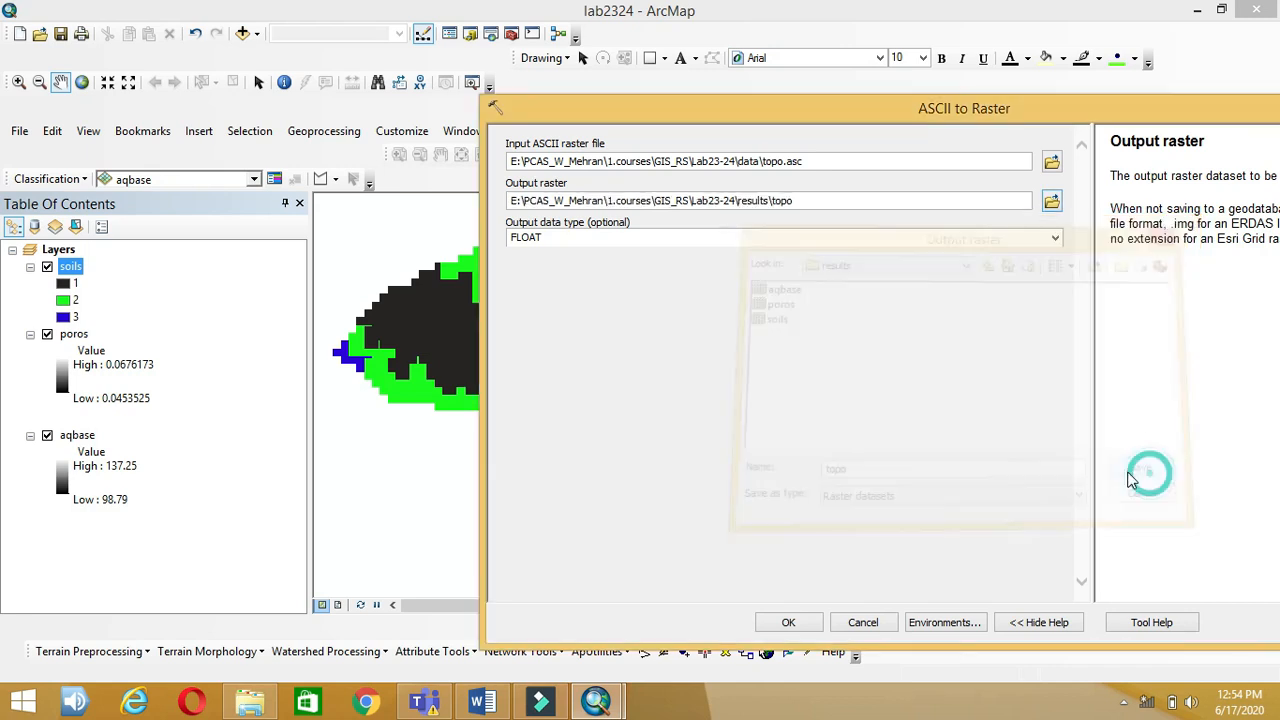
{"action": "left_click", "coordinate": [803, 628]}
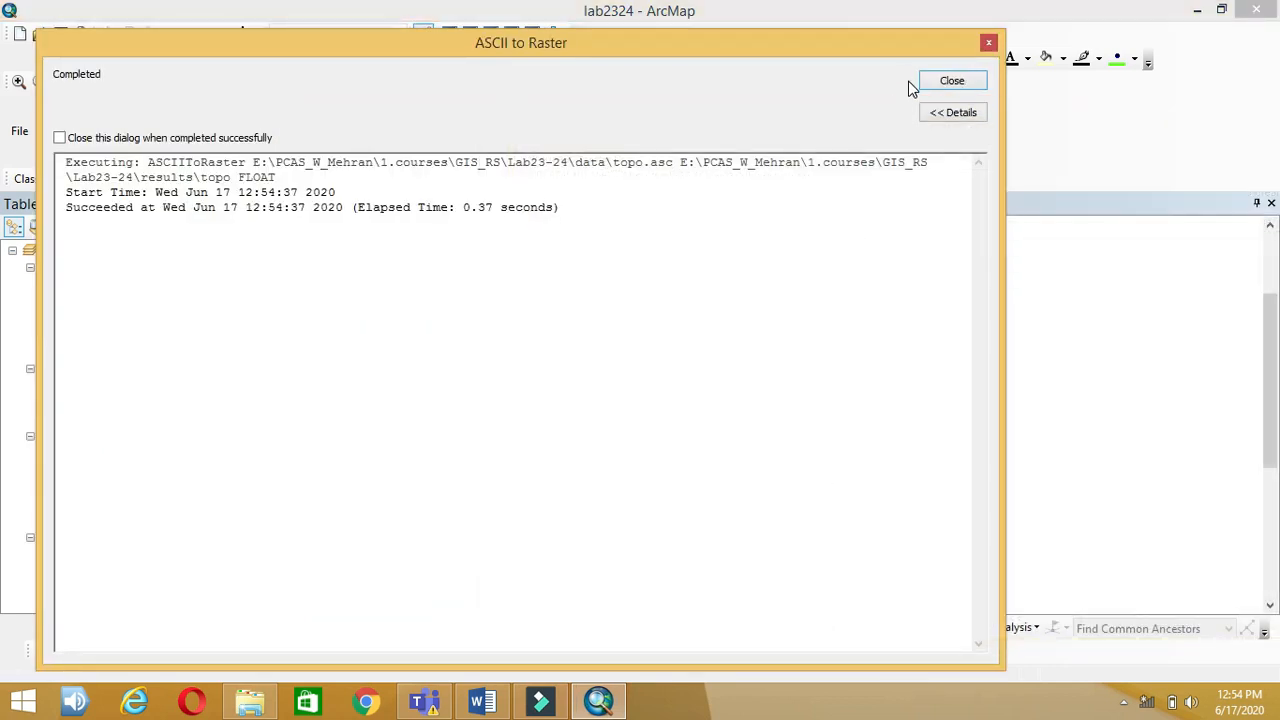
{"action": "left_click", "coordinate": [945, 82]}
- Reopen ASCII to Raster, choose wattabl.asc from the data folder as input and set the output data type to FLOAT
{"action": "double_click", "coordinate": [866, 444]}
{"action": "left_click", "coordinate": [1053, 163]}
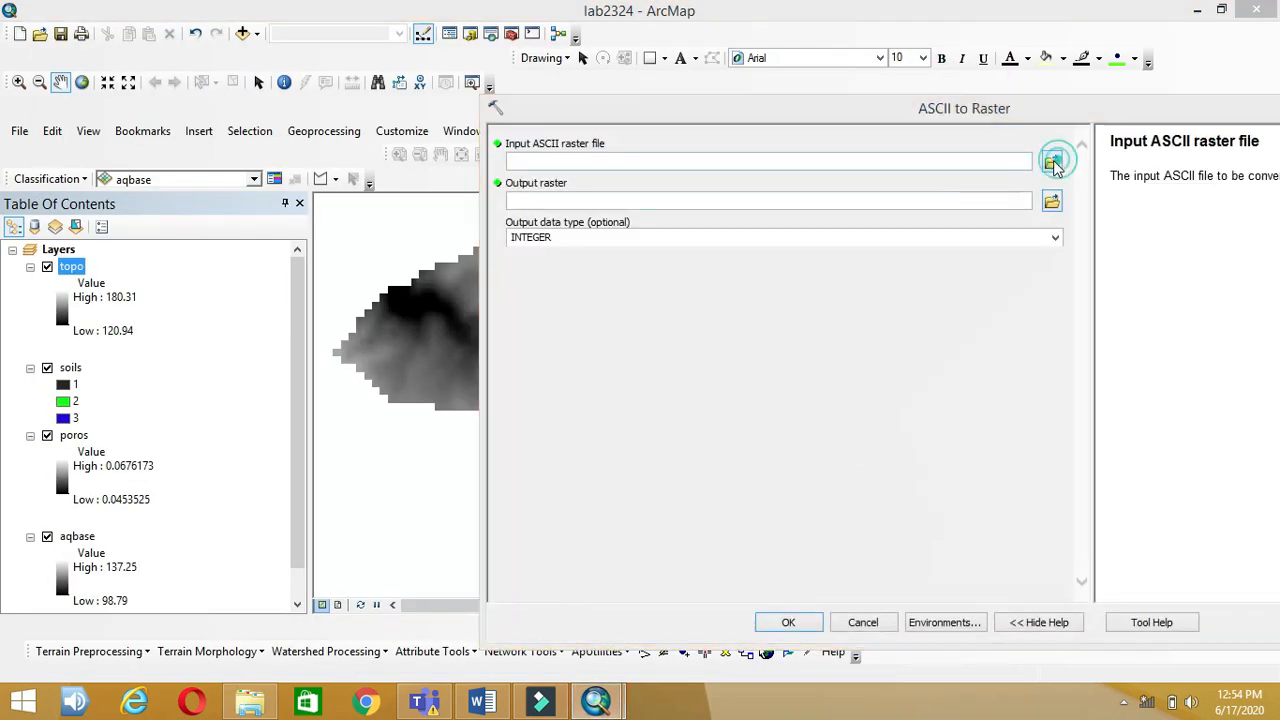
{"action": "left_click", "coordinate": [840, 189]}
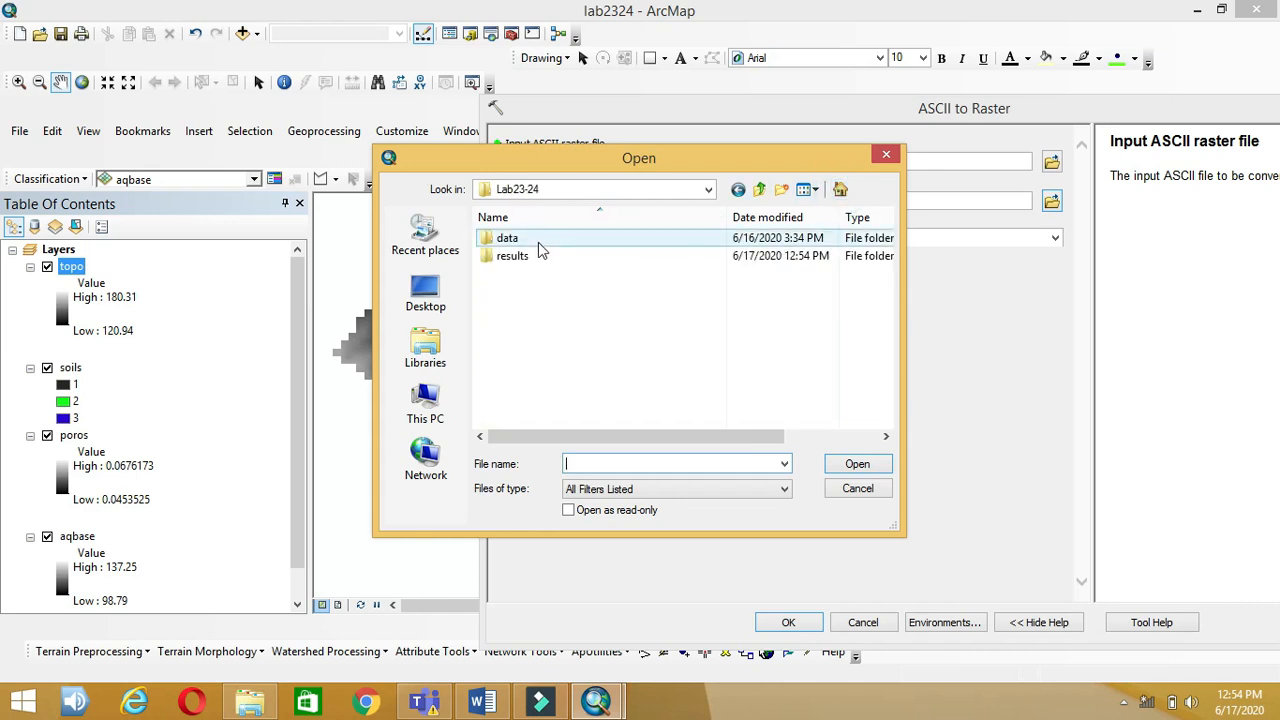
{"action": "double_click", "coordinate": [538, 240]}
{"action": "left_click", "coordinate": [542, 239]}
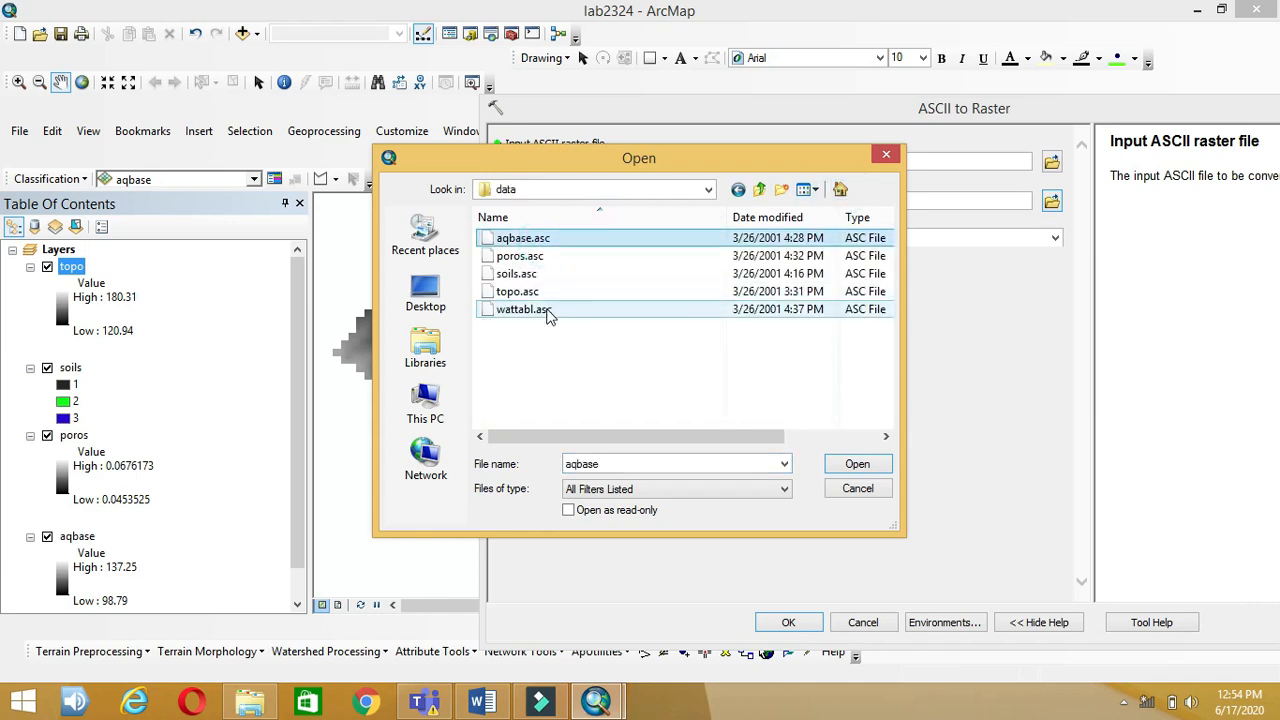
{"action": "left_click", "coordinate": [548, 312]}
{"action": "left_click", "coordinate": [843, 466]}
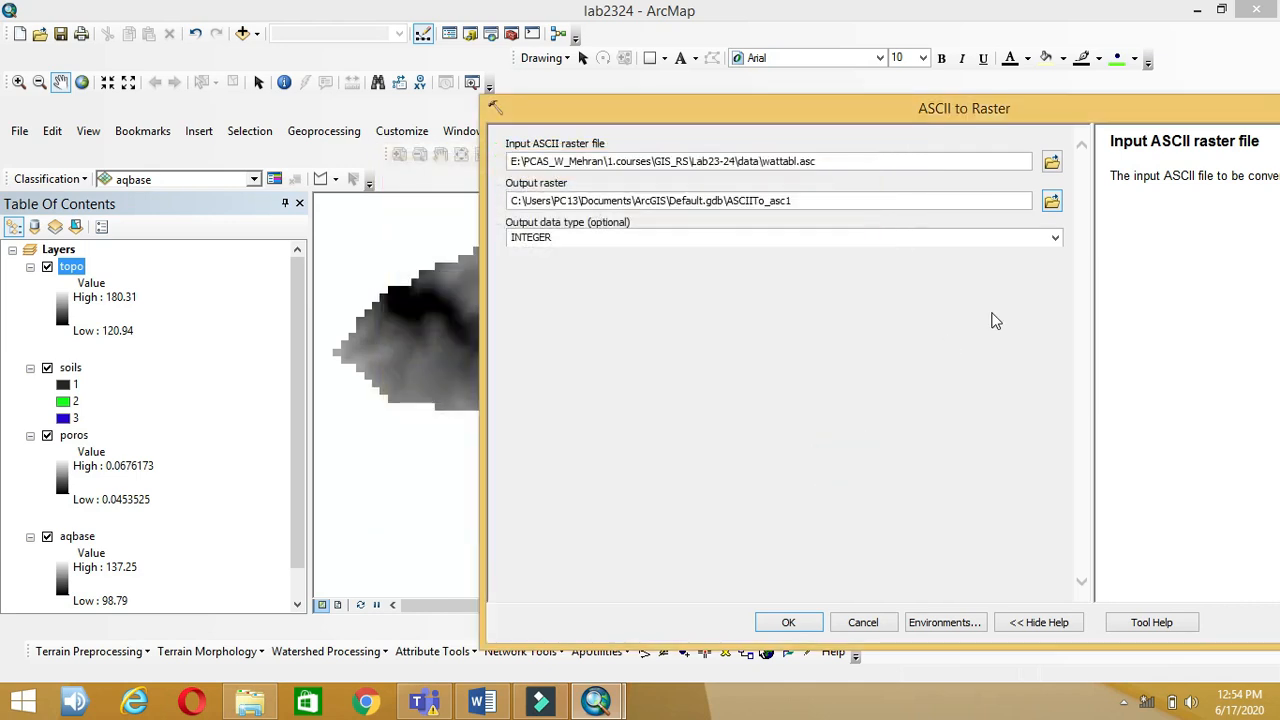
{"action": "left_click", "coordinate": [1053, 239]}
{"action": "left_click", "coordinate": [713, 272]}
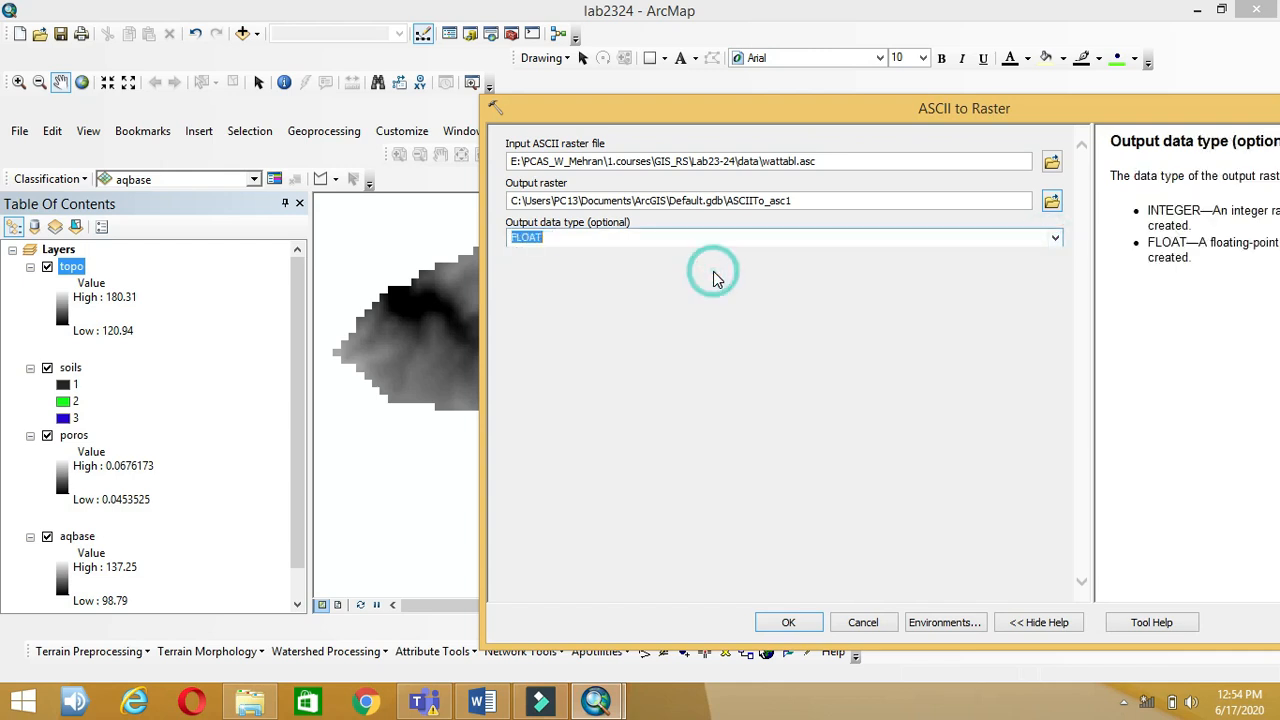
- Name the output raster wattabl in the results folder, run the conversion and close its progress window
{"action": "left_click", "coordinate": [1051, 204]}
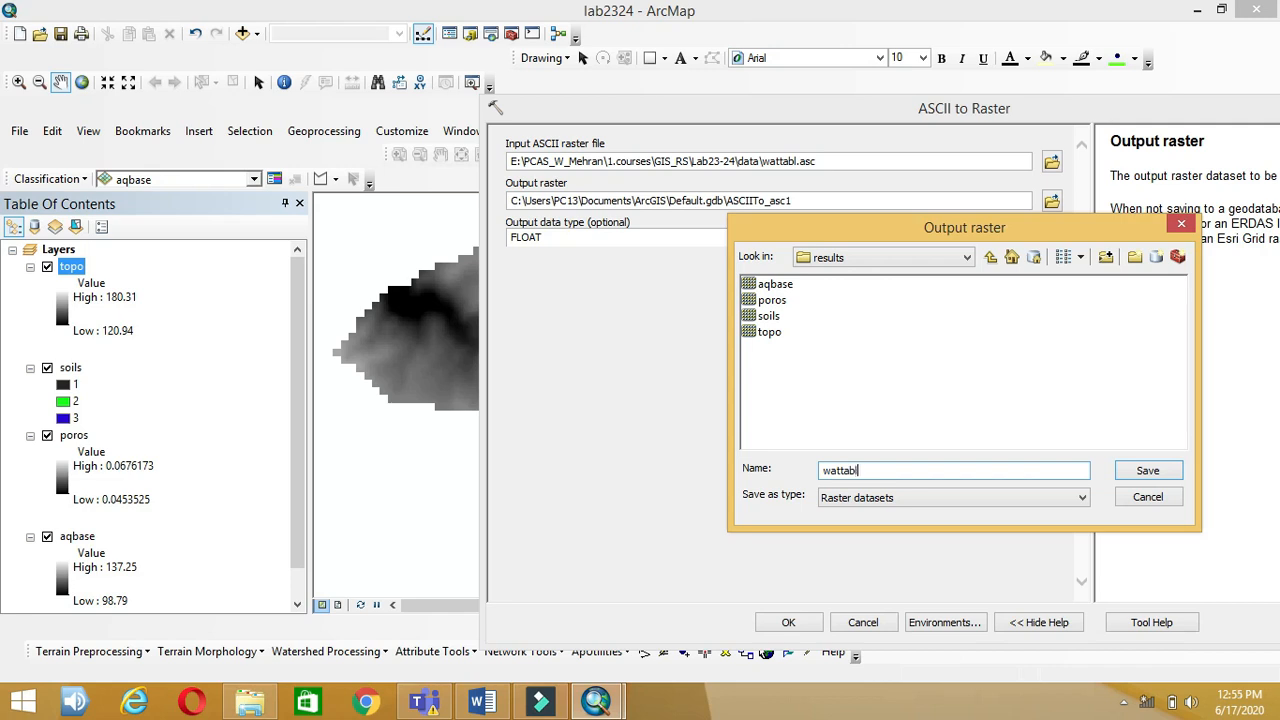
{"action": "left_click", "coordinate": [1148, 470]}
{"action": "left_click", "coordinate": [792, 624]}
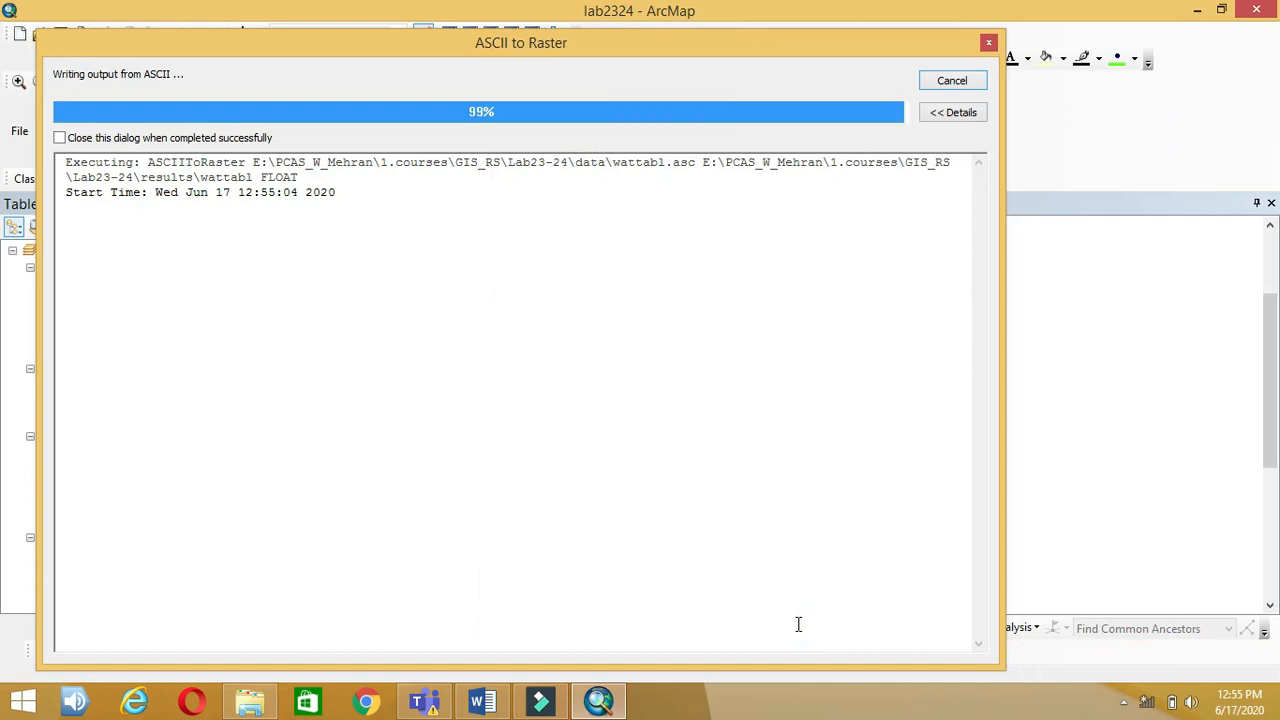
{"action": "left_click", "coordinate": [966, 83]}
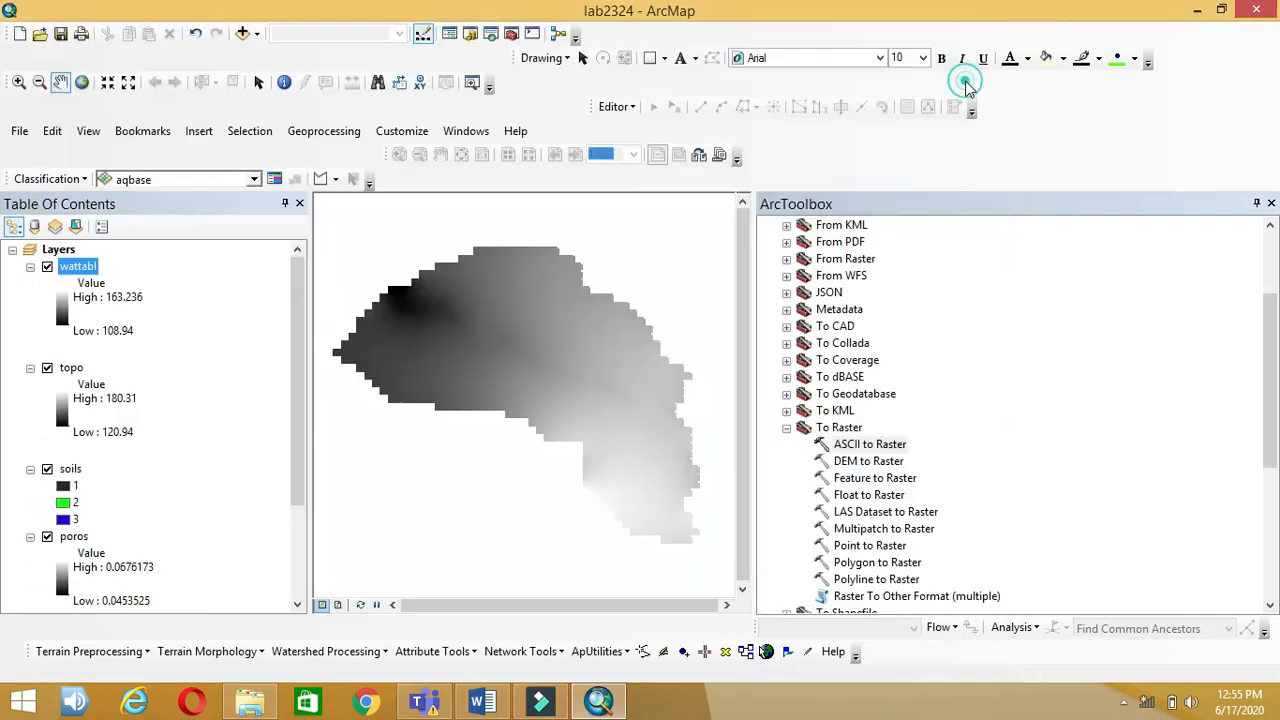
- Collapse the legends of the wattabl, topo, soils, poros and aqbase layers in the table of contents
{"action": "left_click", "coordinate": [30, 266]}
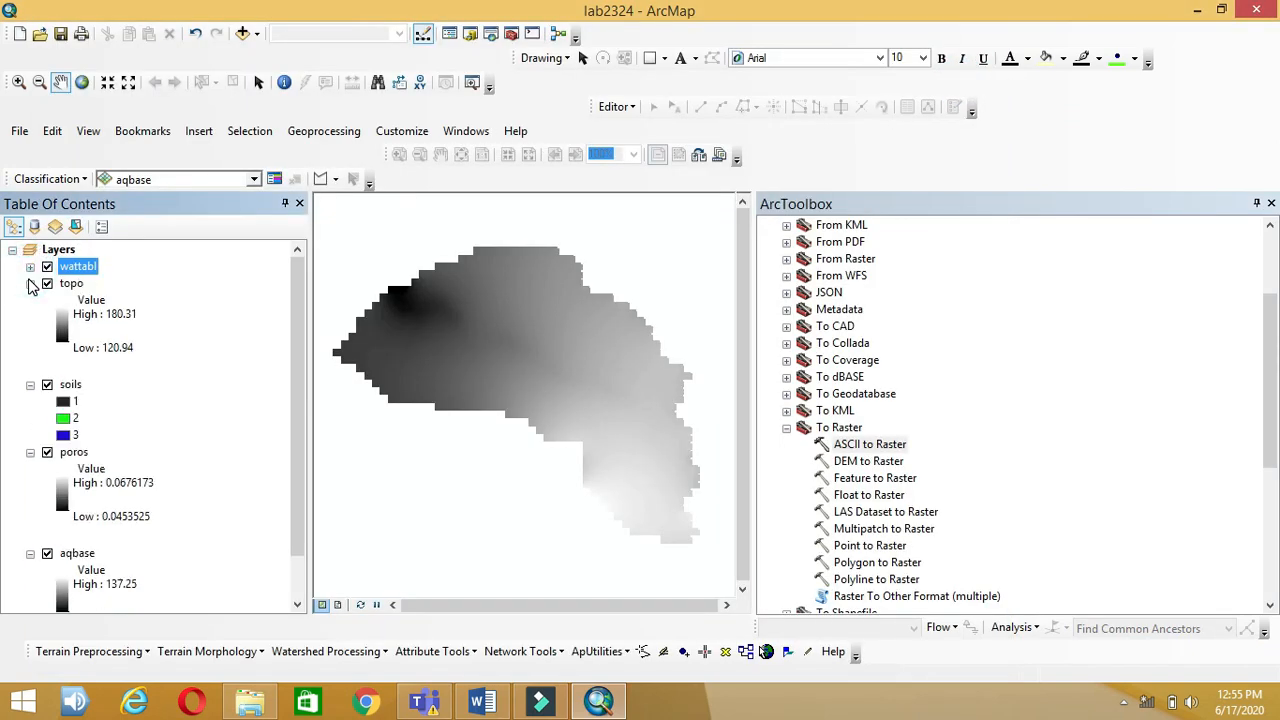
{"action": "left_click", "coordinate": [30, 283]}
{"action": "left_click", "coordinate": [30, 300]}
{"action": "left_click", "coordinate": [30, 317]}
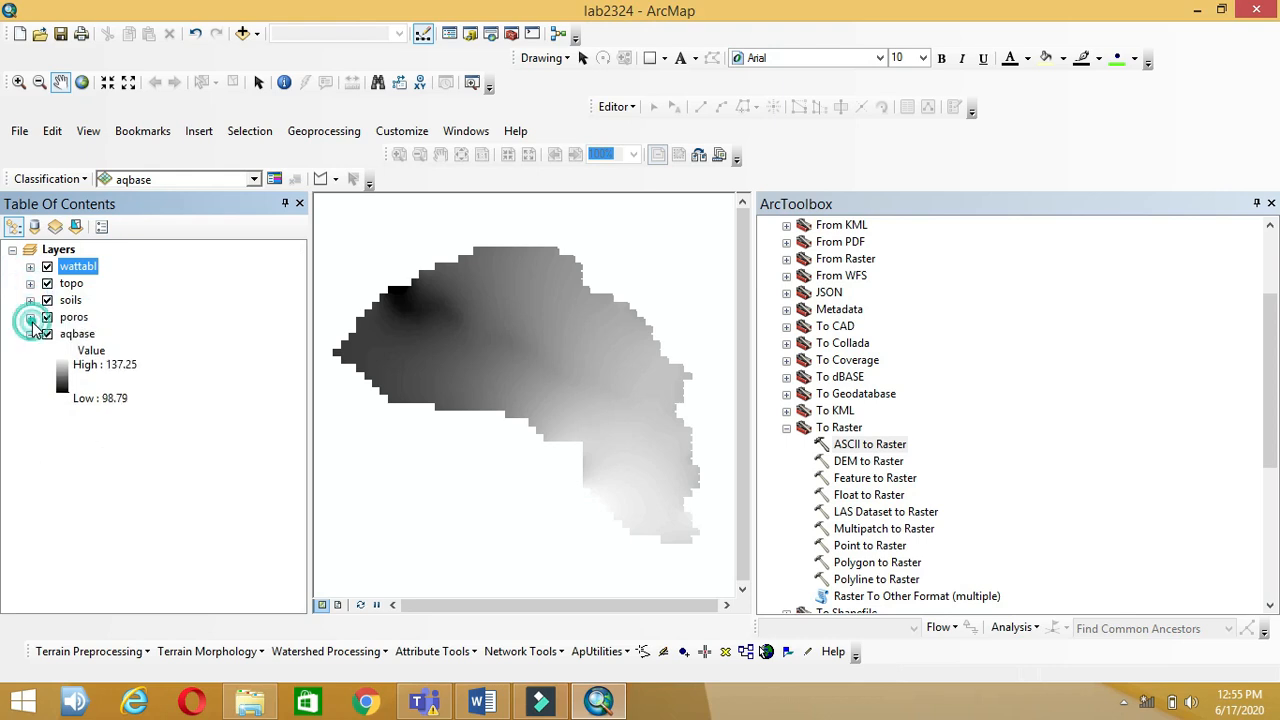
{"action": "left_click", "coordinate": [30, 334]}
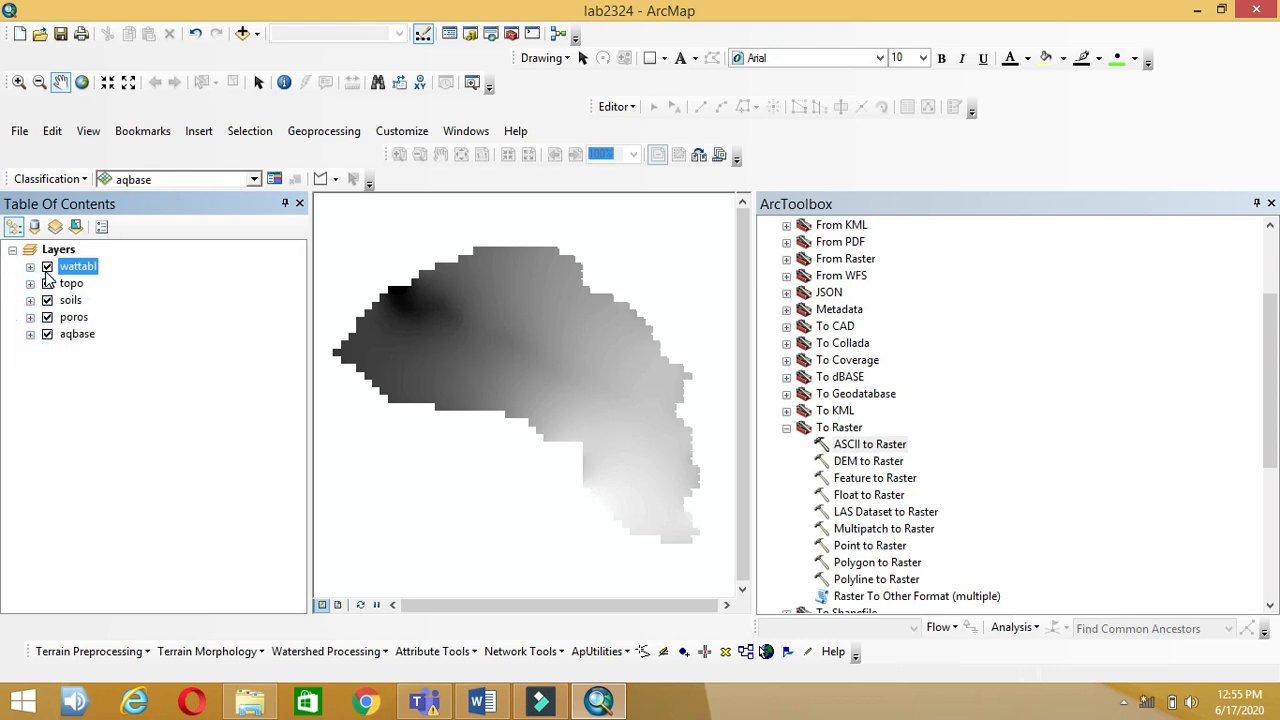
- Turn off the topo, soils, poros and aqbase layers, leave only wattabl displayed, and close ArcToolbox
{"action": "left_click", "coordinate": [47, 266]}
{"action": "left_click", "coordinate": [47, 283]}
{"action": "left_click", "coordinate": [47, 300]}
{"action": "left_click", "coordinate": [47, 317]}
{"action": "left_click", "coordinate": [47, 334]}
{"action": "left_click", "coordinate": [47, 266]}
{"action": "left_click", "coordinate": [1271, 203]}
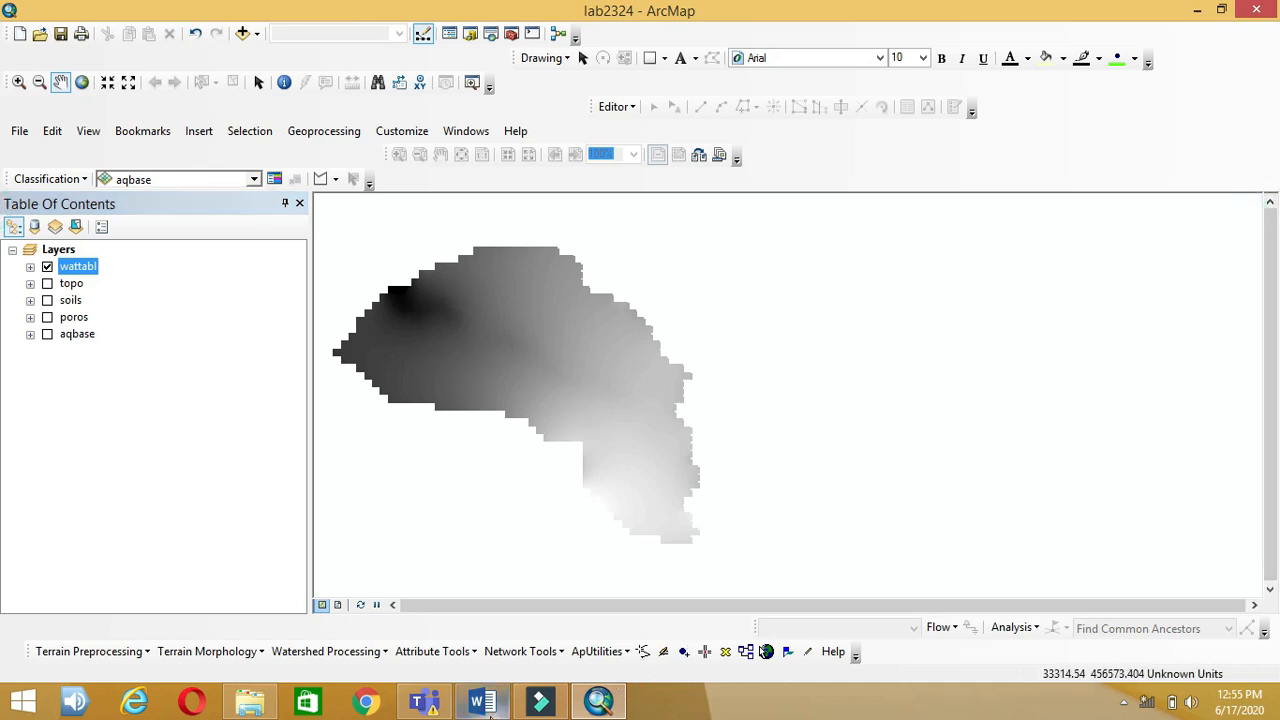
- Switch to the Word lab procedure and read step 2 on the water depth relation, the tool to use and the output name
{"action": "left_click", "coordinate": [481, 702]}
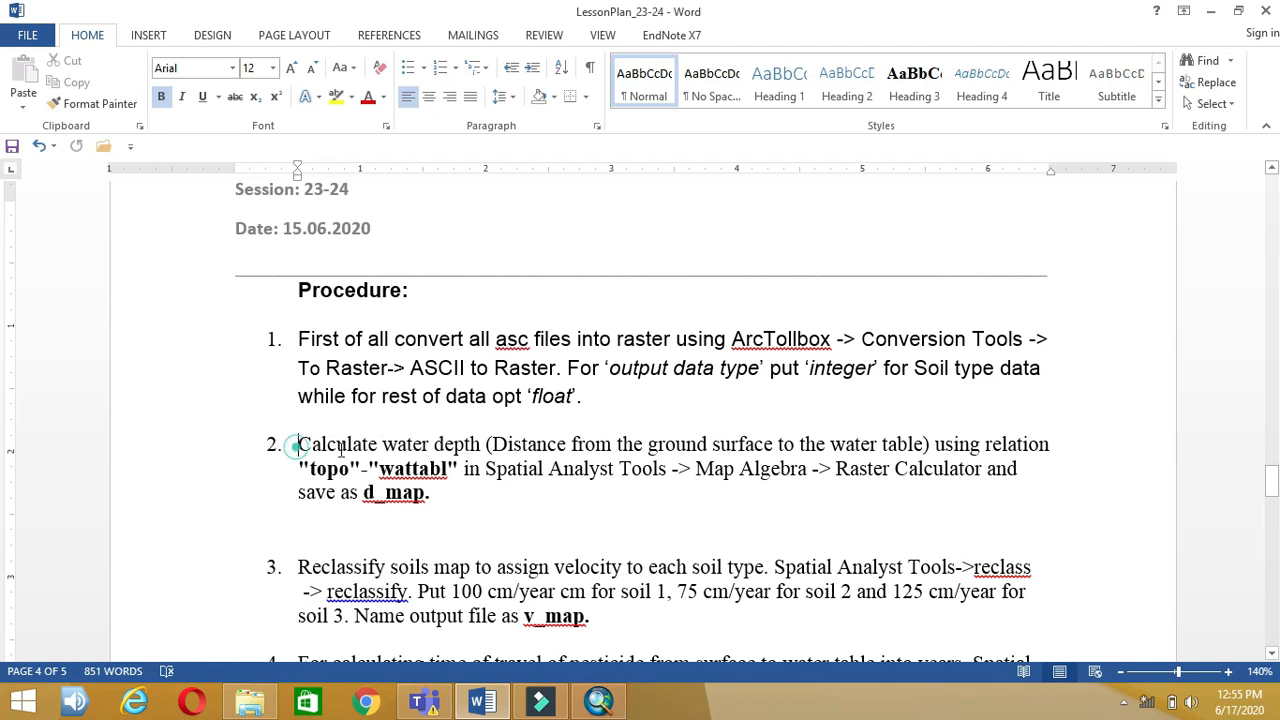
{"action": "left_click_drag", "start_coordinate": [297, 444], "coordinate": [478, 453]}
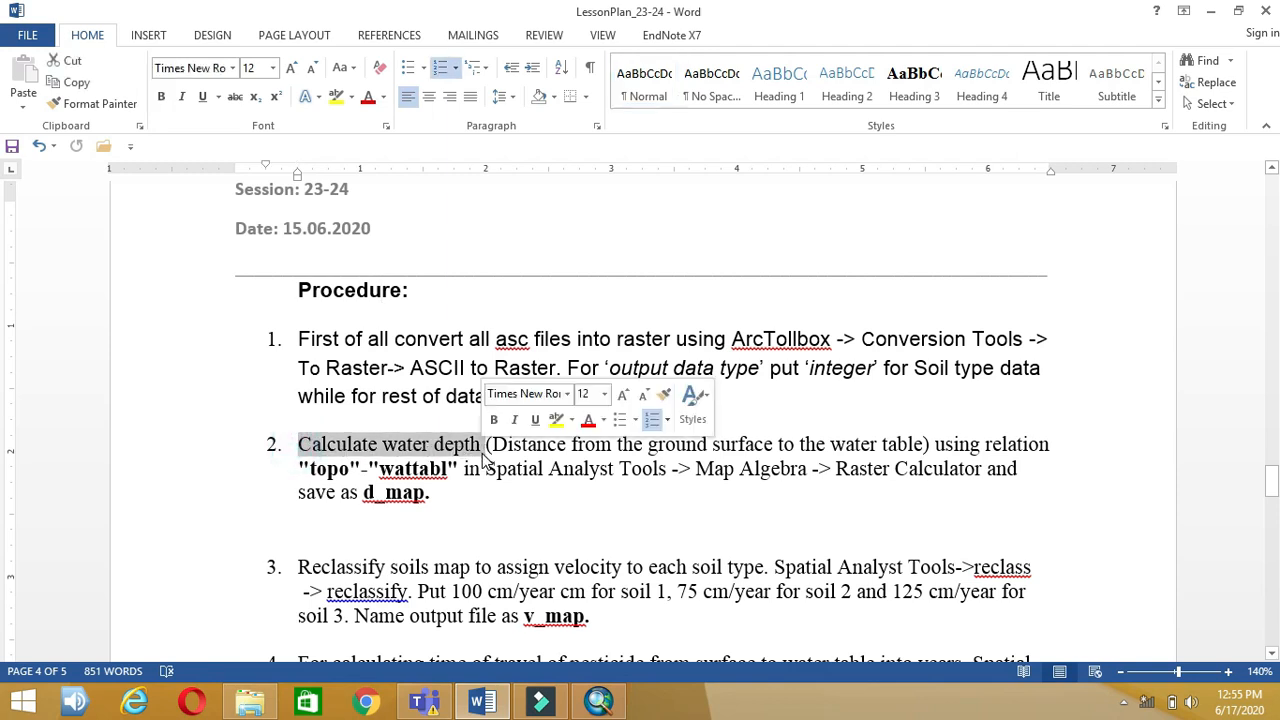
{"action": "left_click", "coordinate": [483, 468]}
{"action": "left_click_drag", "start_coordinate": [517, 472], "coordinate": [948, 478]}
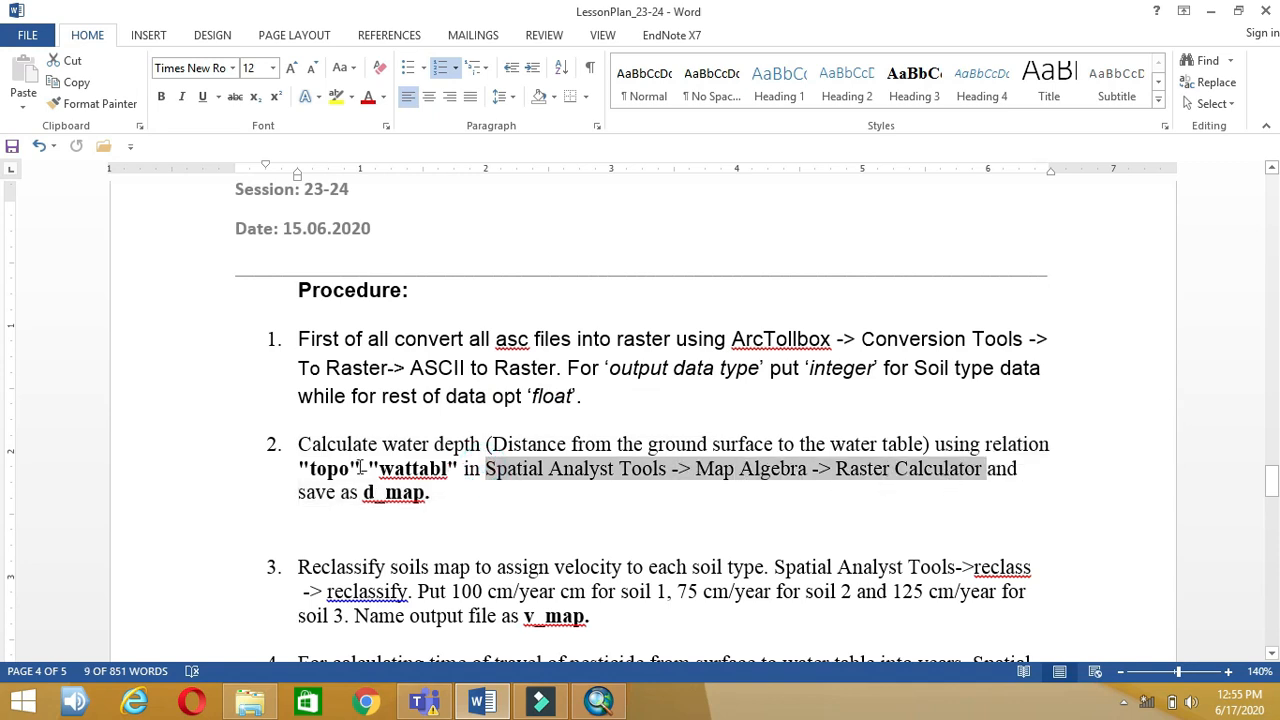
{"action": "left_click", "coordinate": [407, 502]}
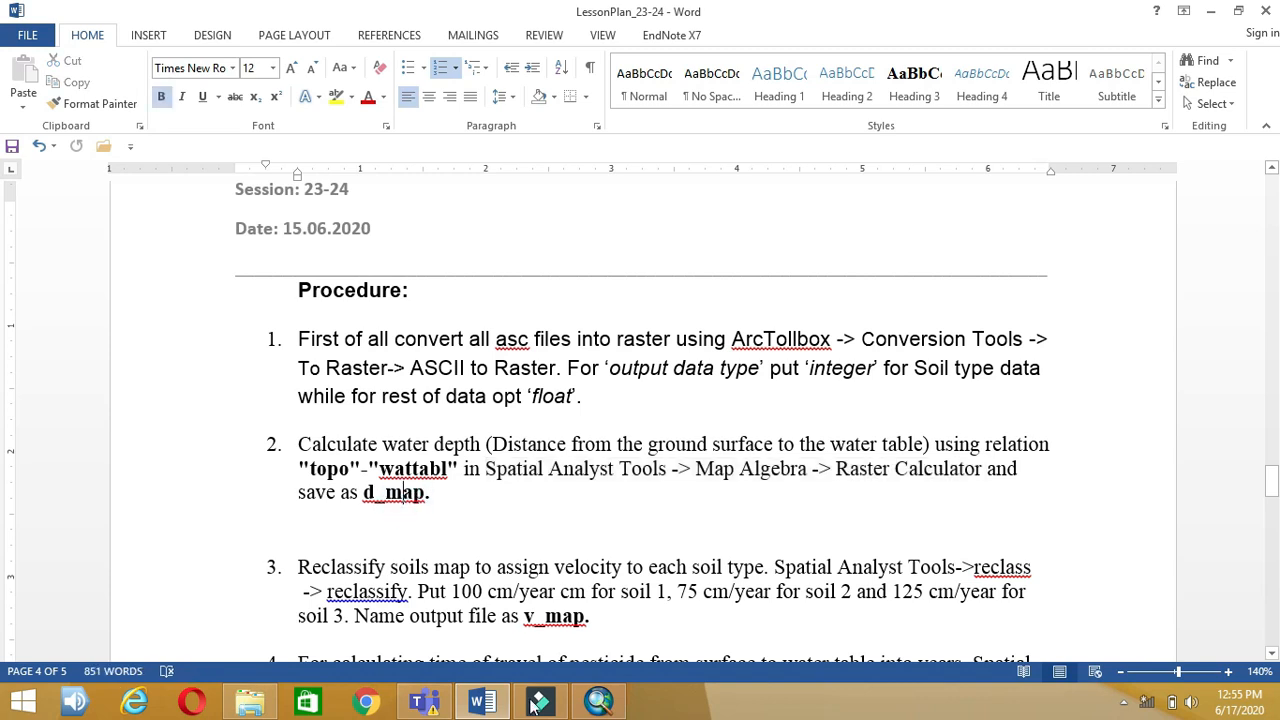
- Switch back to ArcMap, reopen ArcToolbox and open Raster Calculator from the Map Algebra toolset of Spatial Analyst Tools
{"action": "left_click", "coordinate": [598, 701]}
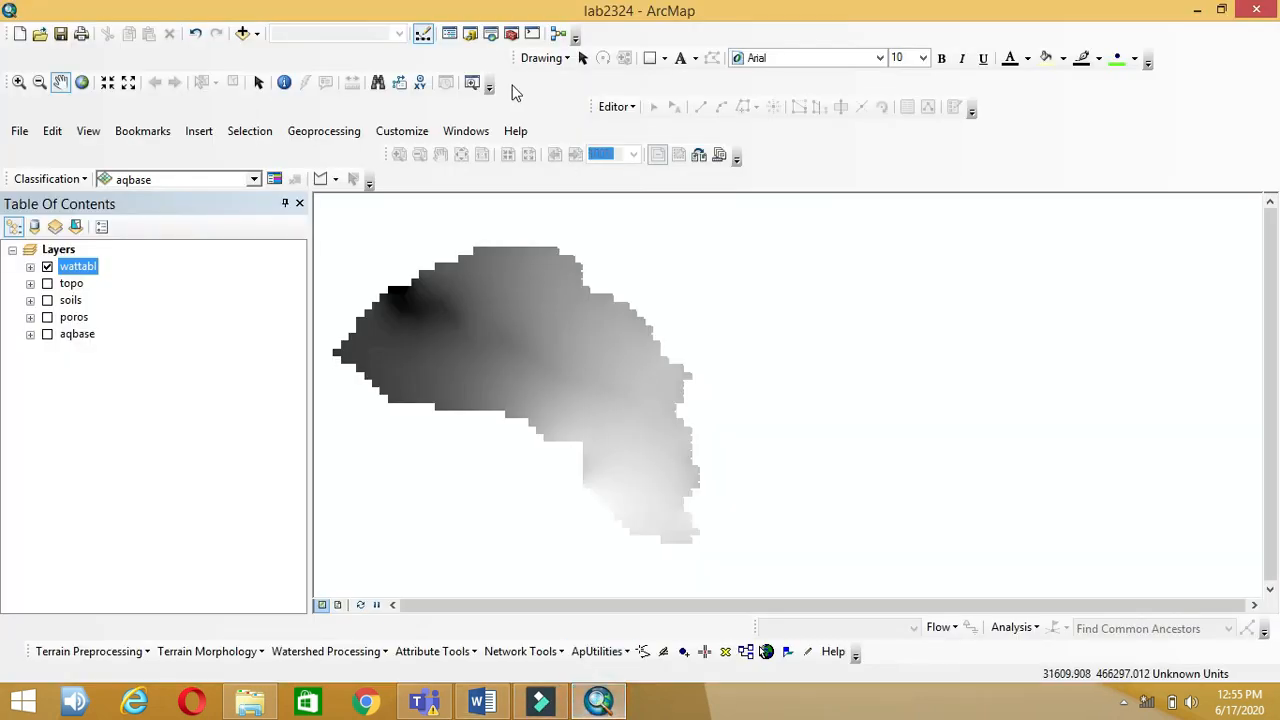
{"action": "left_click", "coordinate": [511, 33]}
{"action": "left_click", "coordinate": [787, 427]}
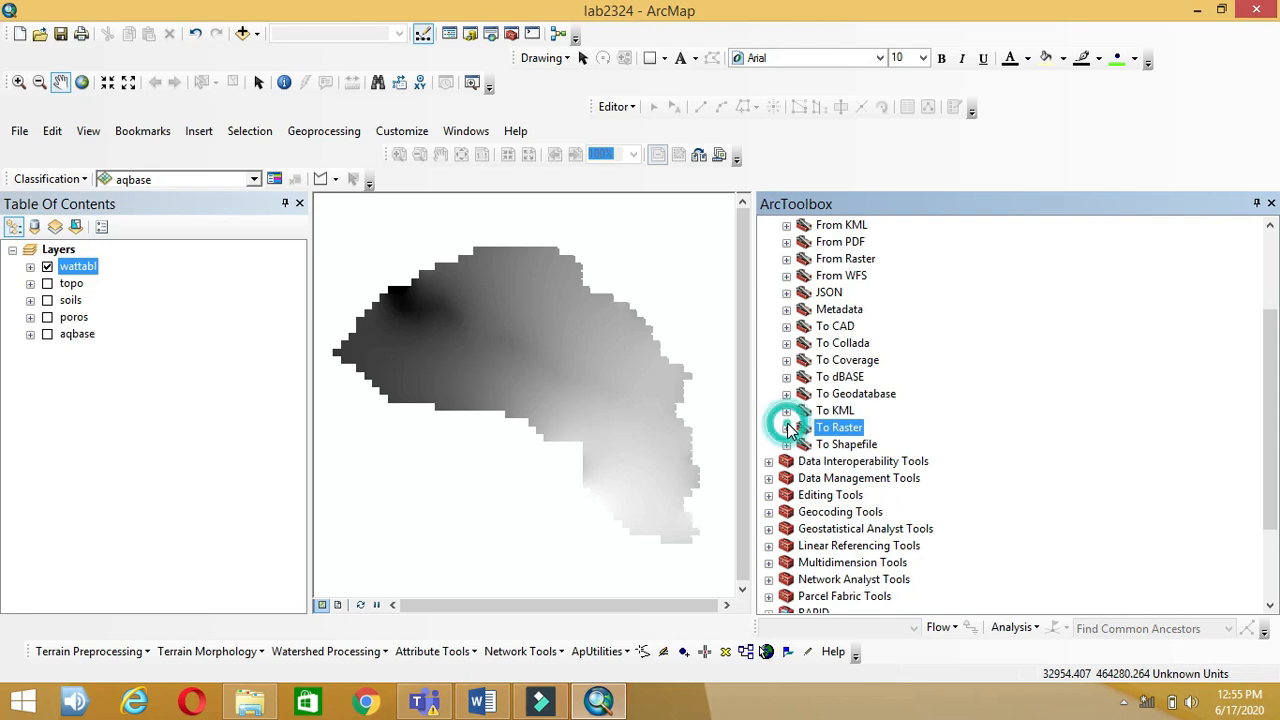
{"action": "scroll", "coordinate": [785, 487], "scroll_direction": "down", "scroll_amount": 3}
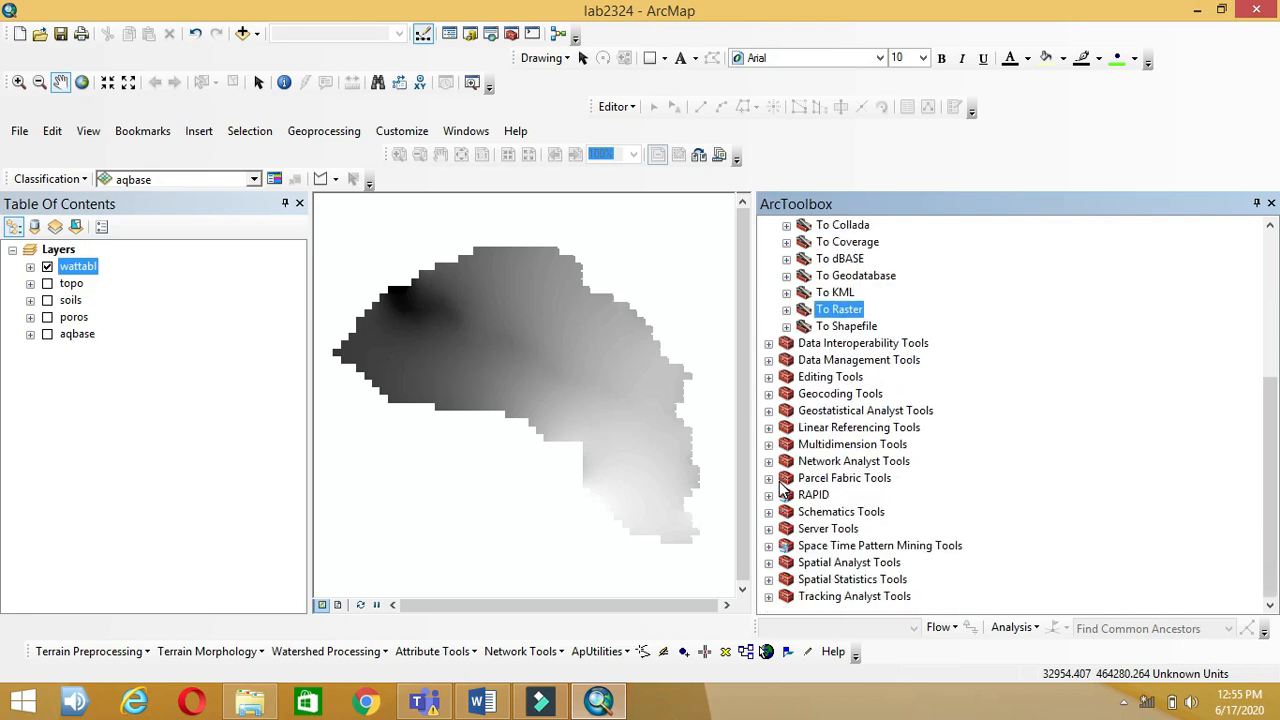
{"action": "left_click", "coordinate": [769, 563]}
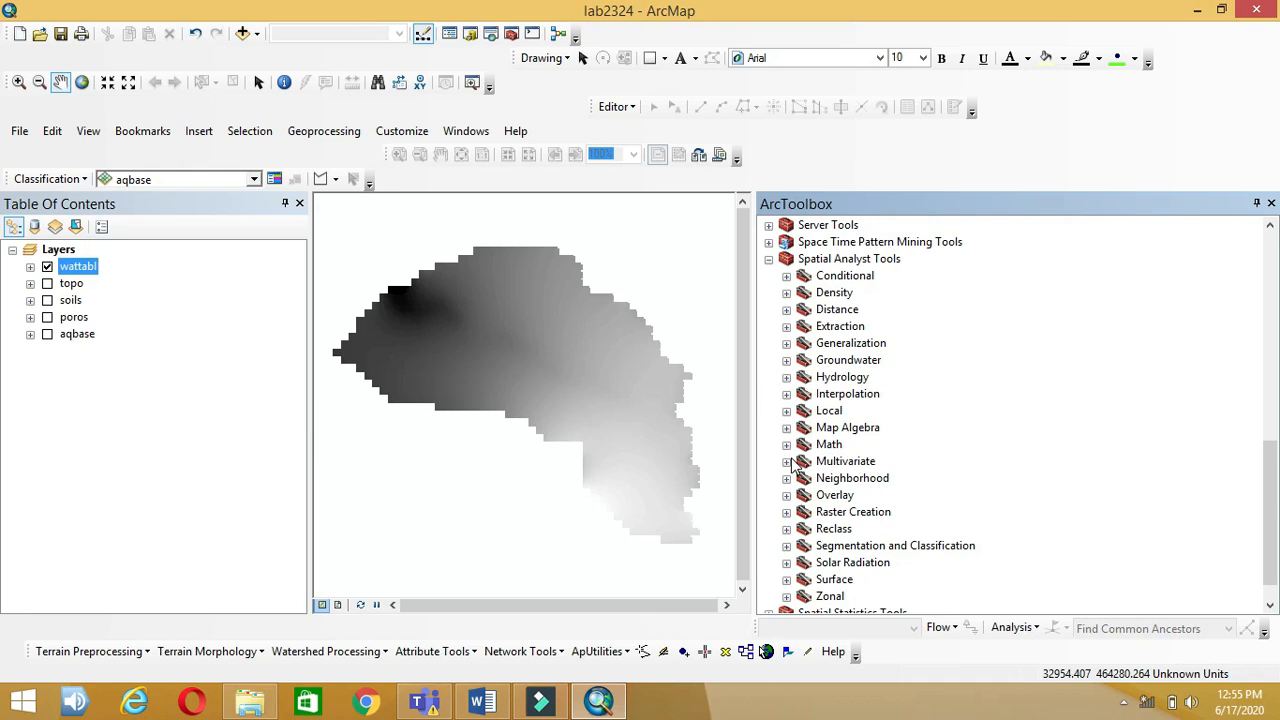
{"action": "left_click", "coordinate": [786, 427]}
{"action": "left_click", "coordinate": [838, 446]}
{"action": "double_click", "coordinate": [838, 446]}
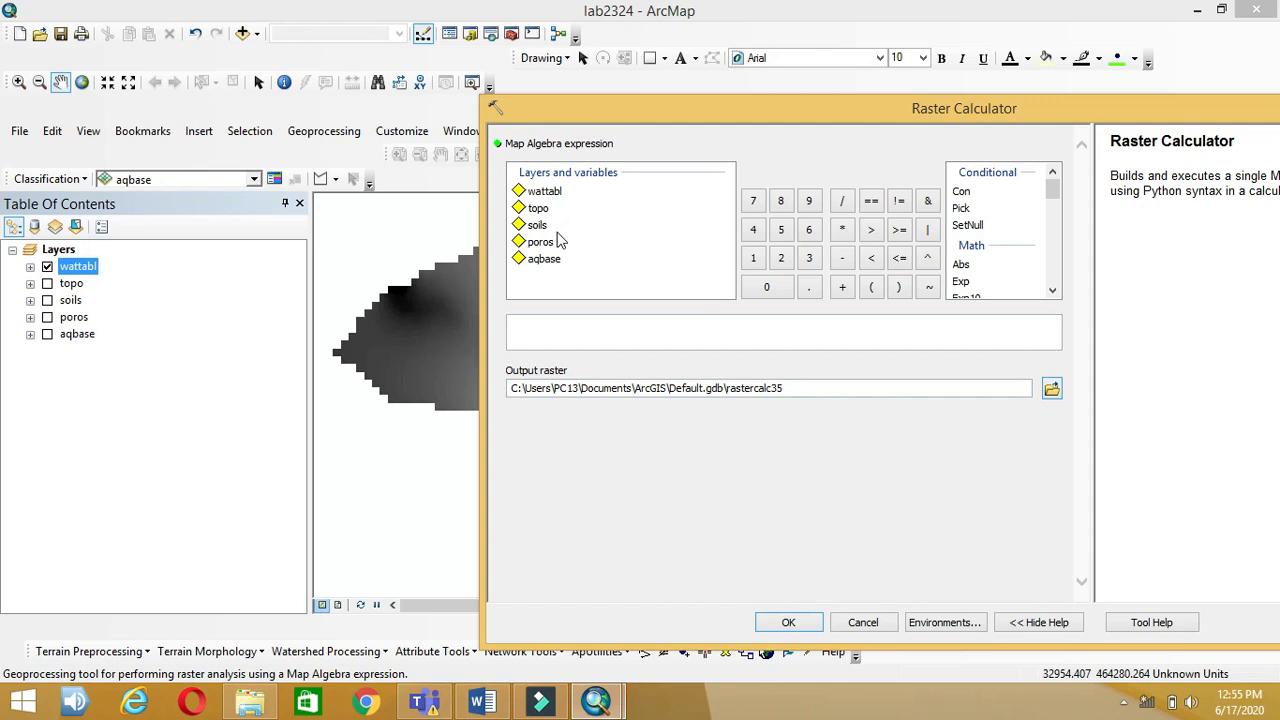
- Calculate the water depth with the expression "topo"-"wattabl", saving the output raster as d_map in the results folder
{"action": "double_click", "coordinate": [538, 208]}
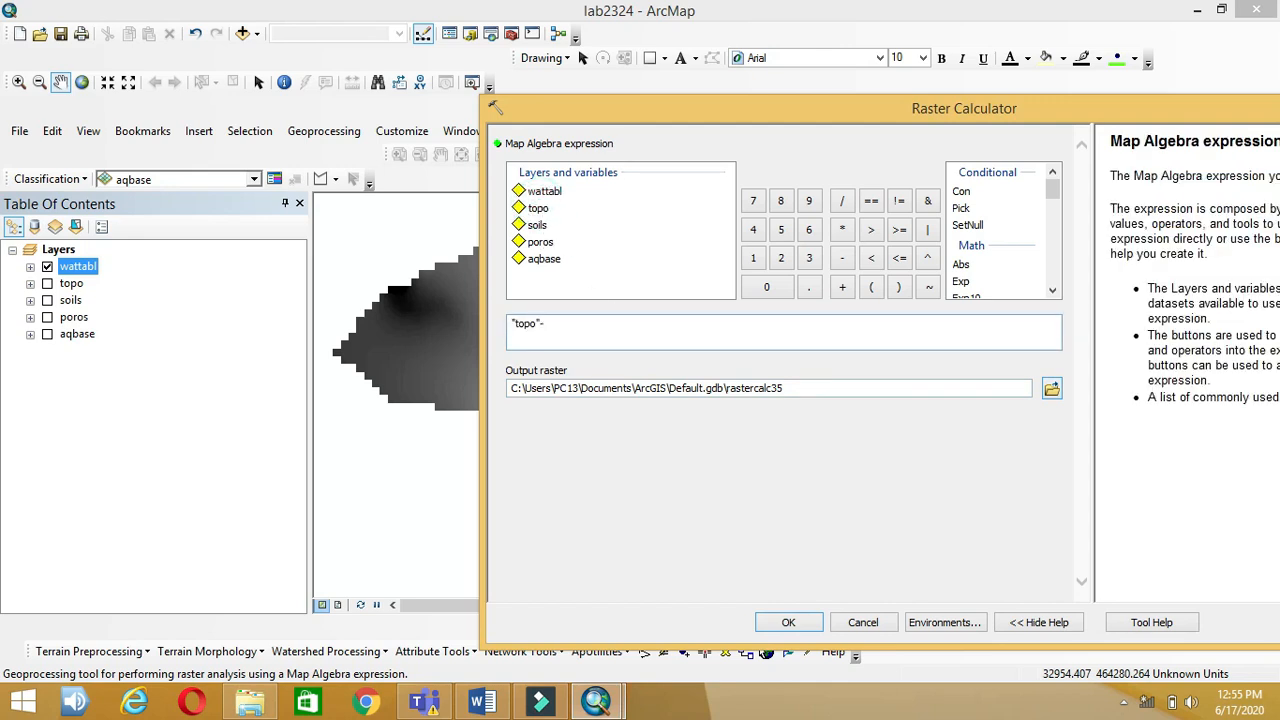
{"action": "double_click", "coordinate": [553, 193]}
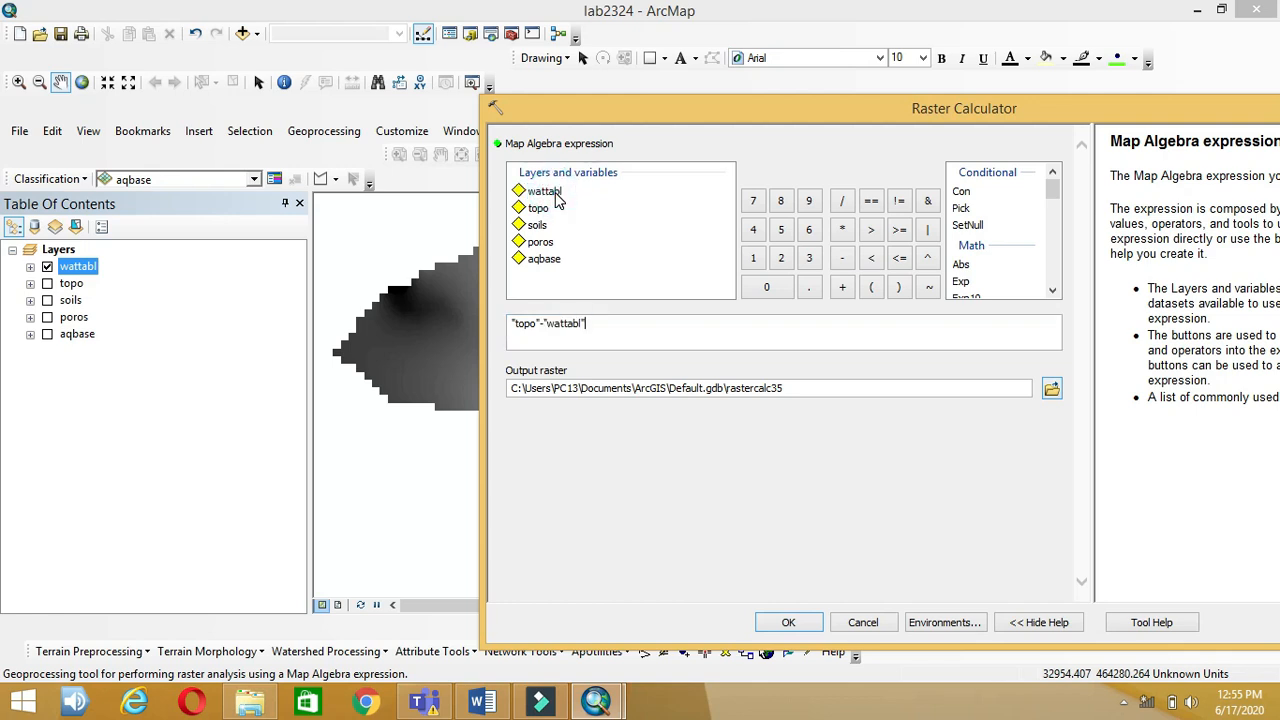
{"action": "left_click", "coordinate": [478, 703]}
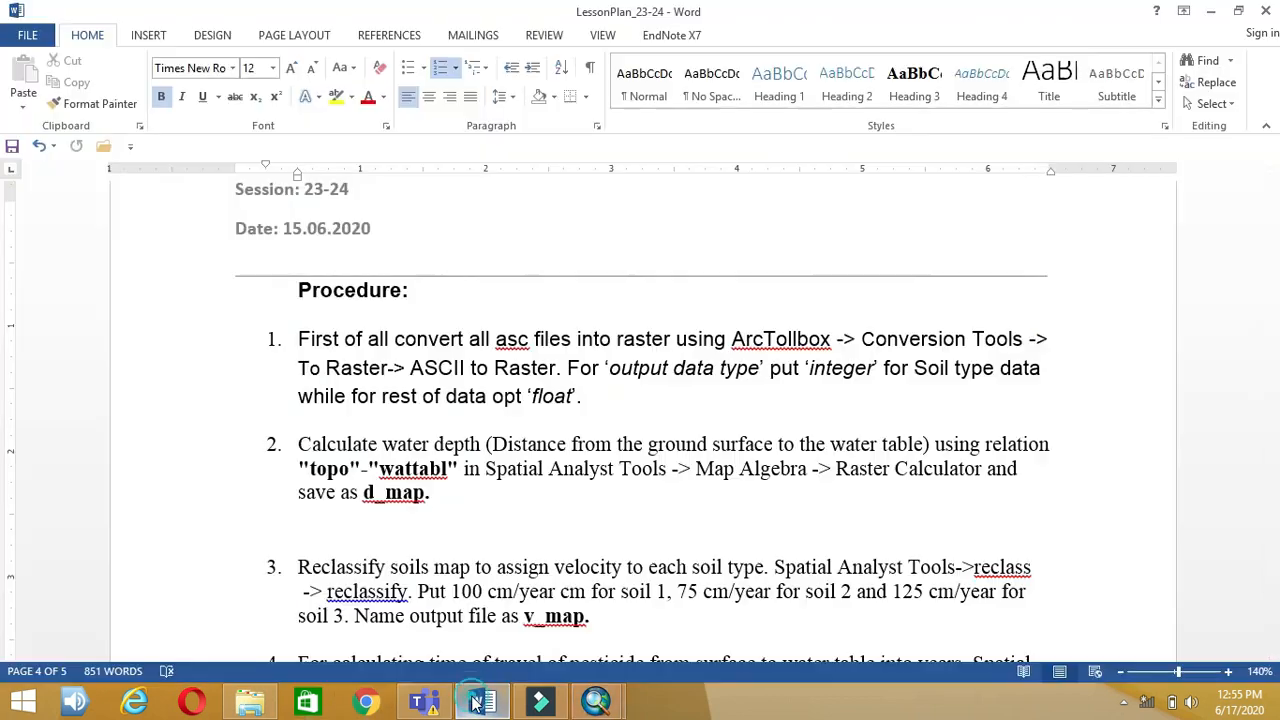
{"action": "left_click", "coordinate": [478, 703]}
{"action": "left_click", "coordinate": [1056, 386]}
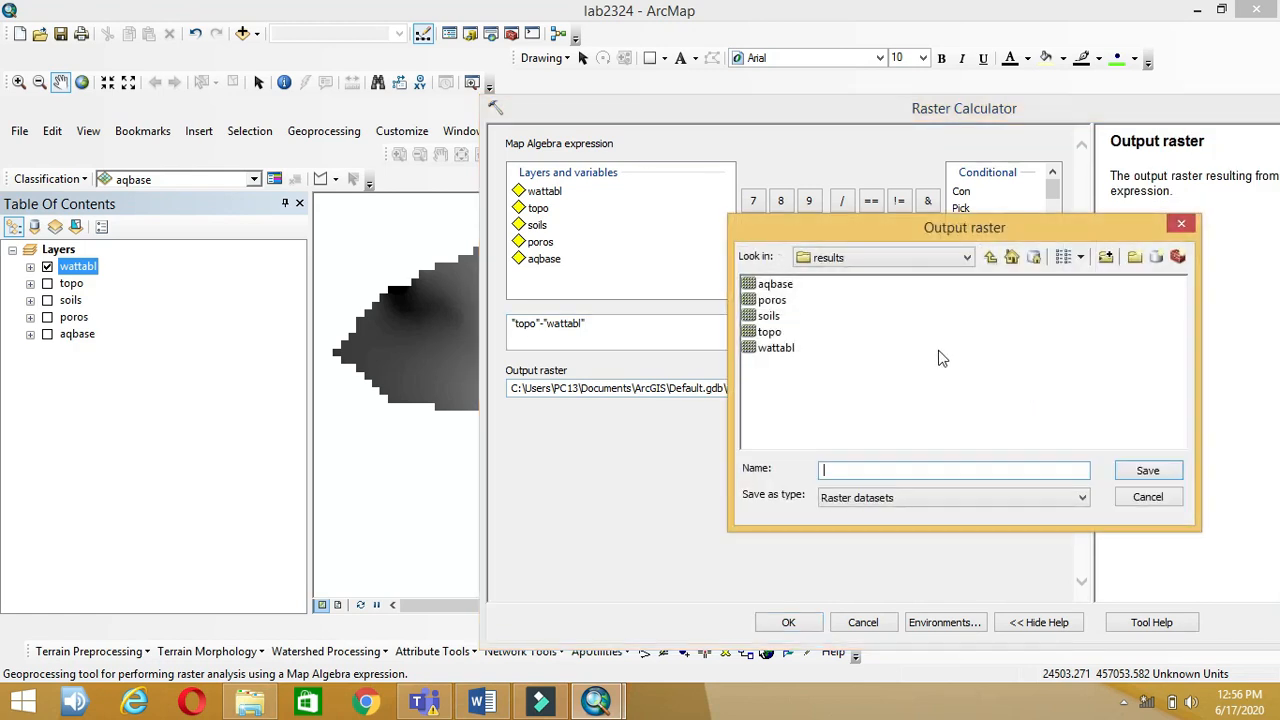
{"action": "type", "text": "d_map"}
{"action": "left_click", "coordinate": [1160, 470]}
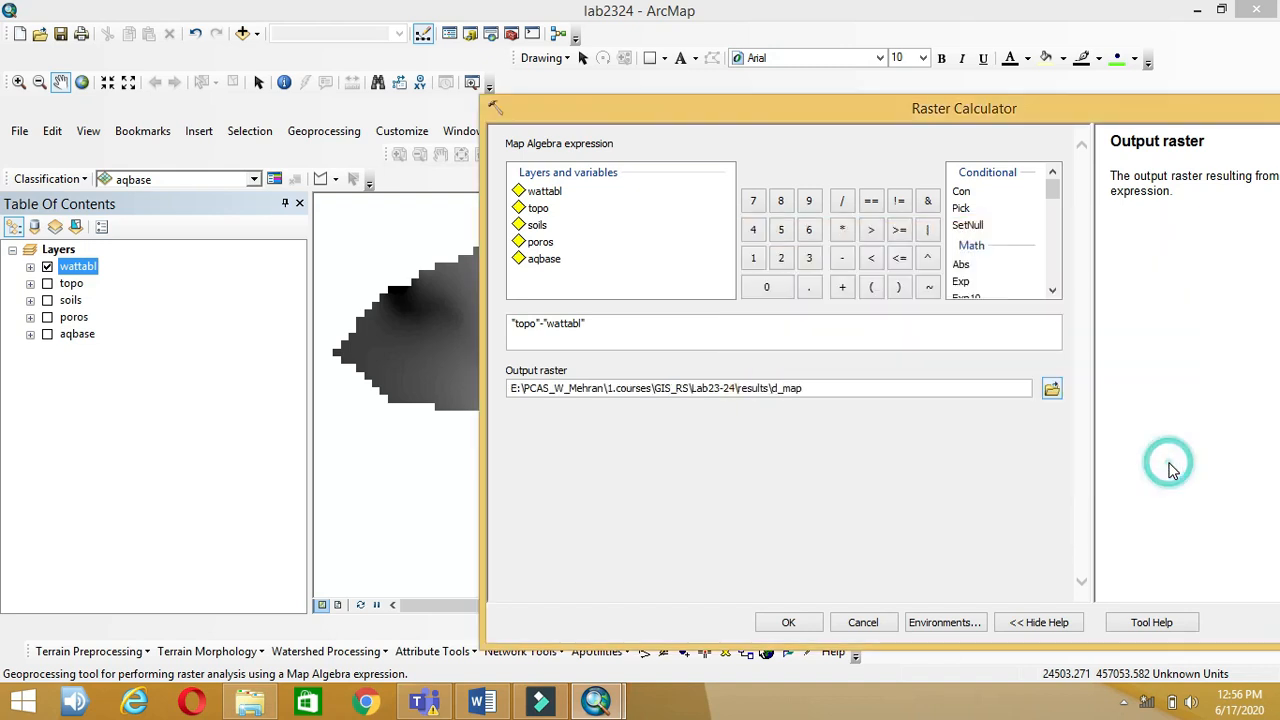
{"action": "left_click", "coordinate": [788, 622]}
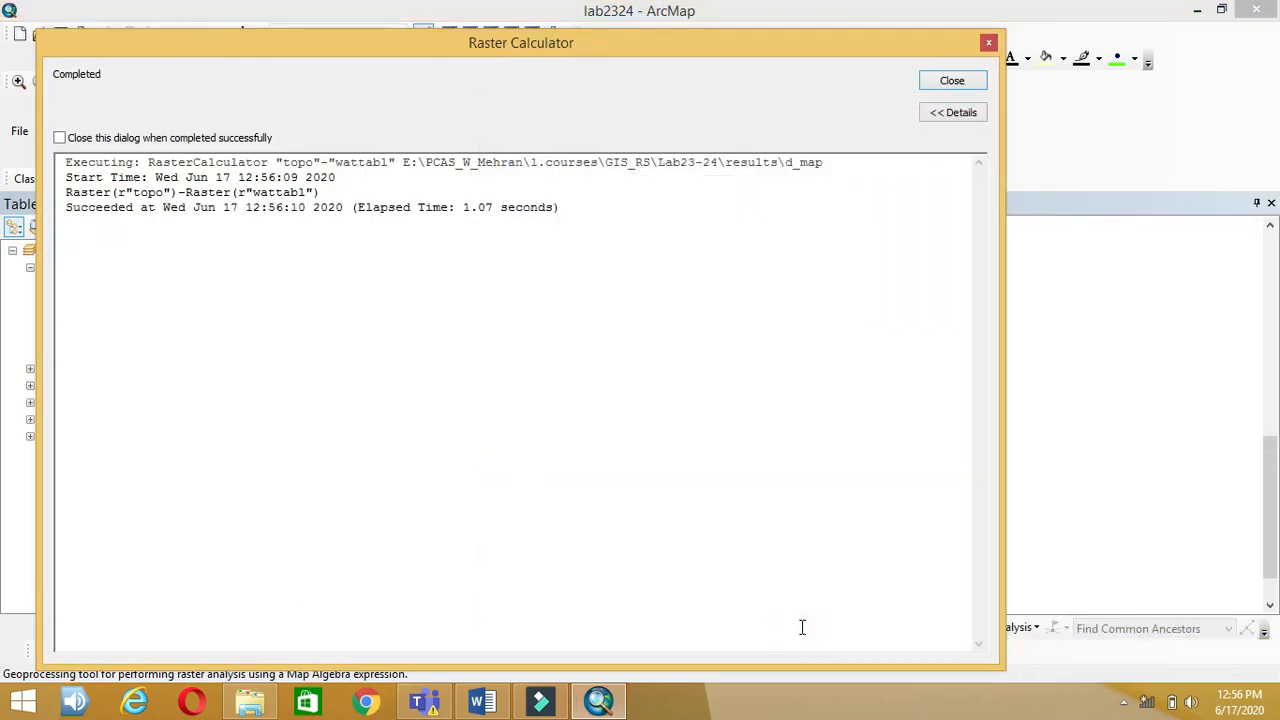
- Close the finished Raster Calculator report and turn off the wattabl layer, leaving only d_map displayed
{"action": "left_click", "coordinate": [962, 82]}
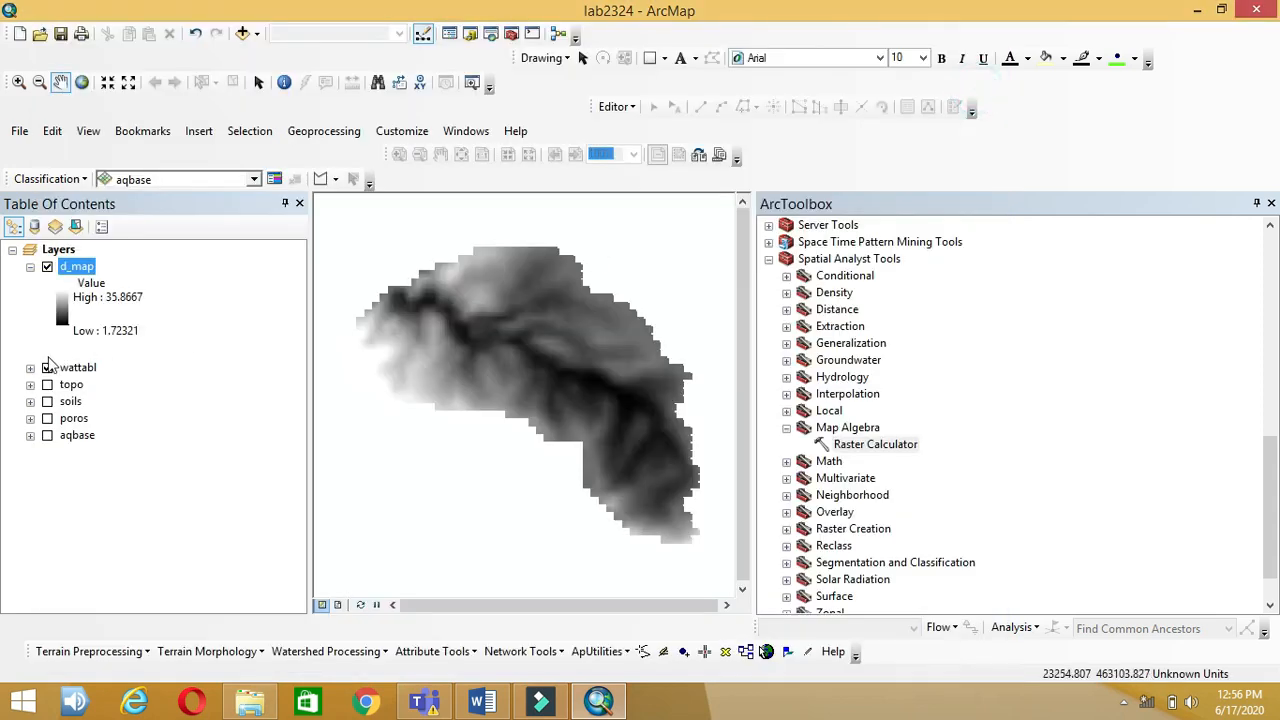
{"action": "left_click", "coordinate": [47, 368]}
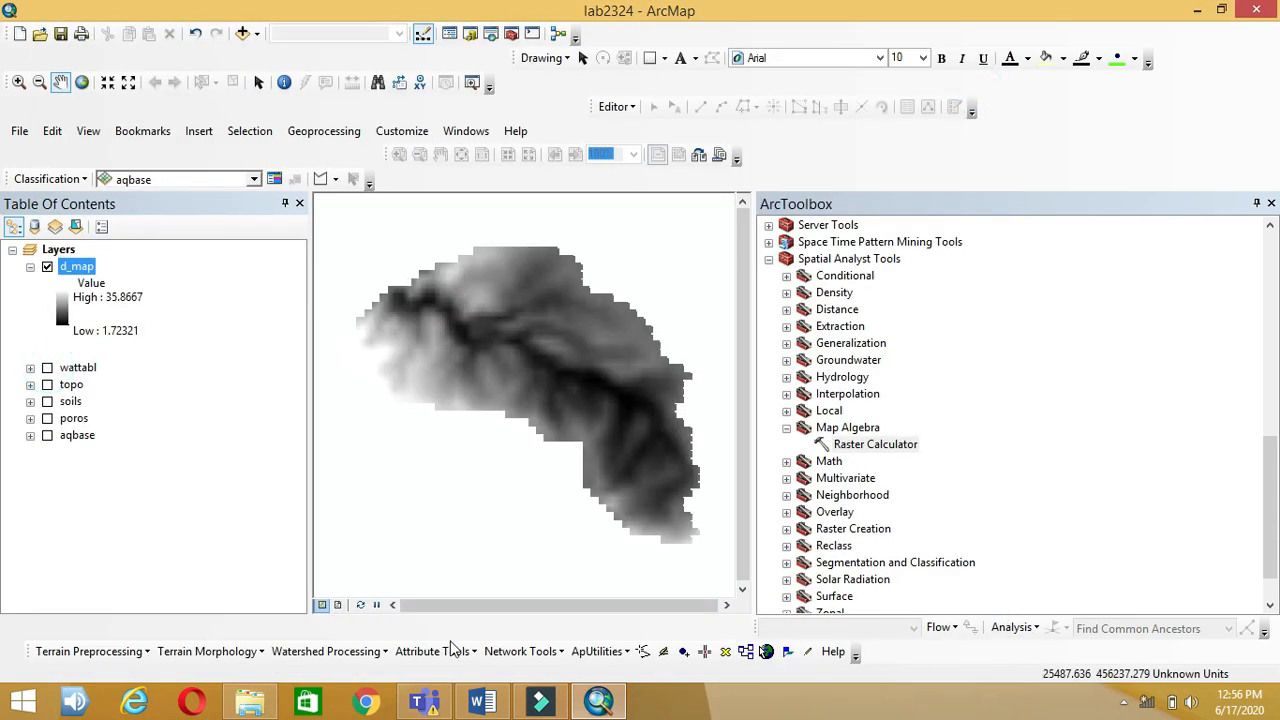
{"action": "left_click", "coordinate": [576, 703]}
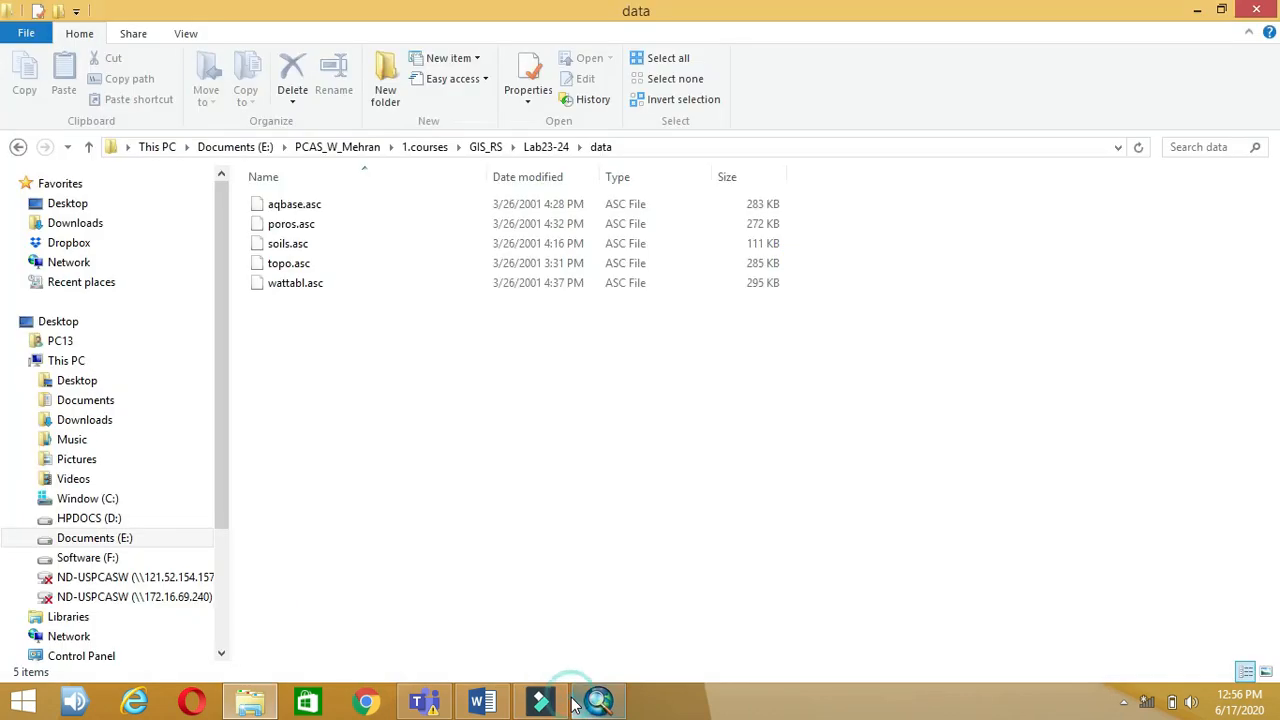
{"action": "left_click", "coordinate": [578, 703]}
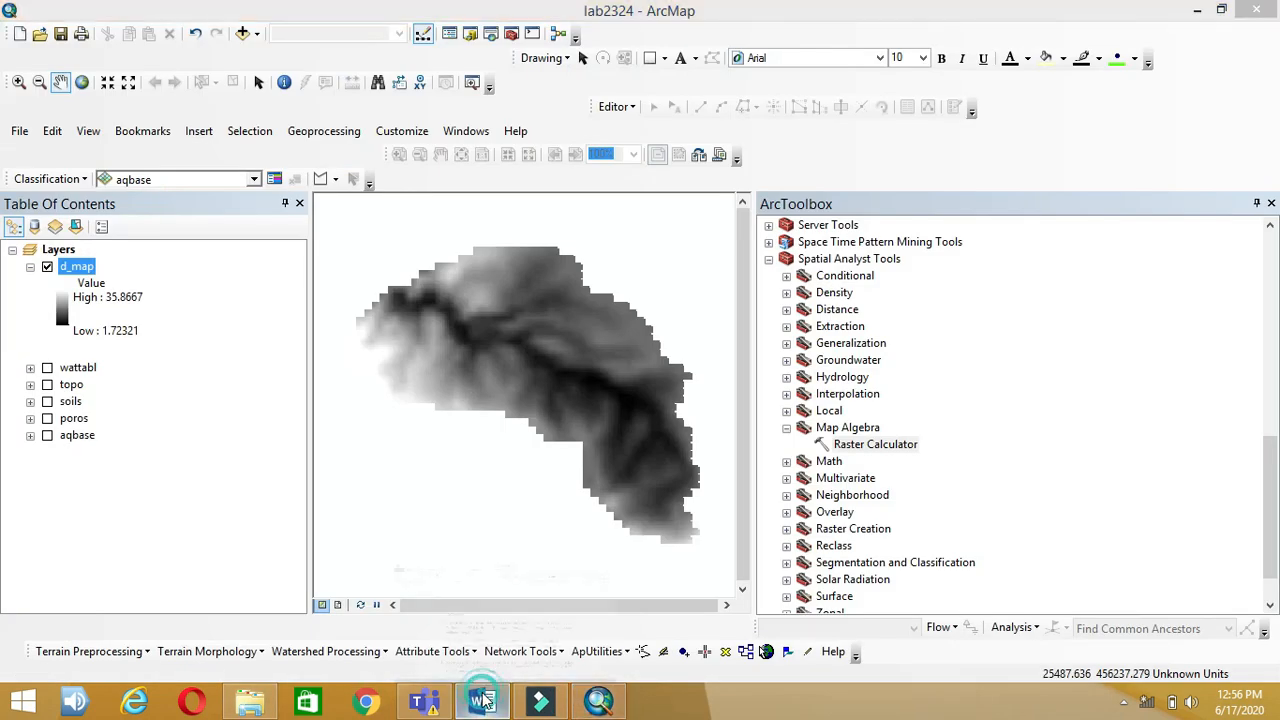
- Switch to the Word lab procedure and read step 3 on reclassifying the soils map, the tool to use and the output name
{"action": "left_click", "coordinate": [483, 703]}
{"action": "scroll", "coordinate": [427, 513], "scroll_direction": "down", "scroll_amount": 4}
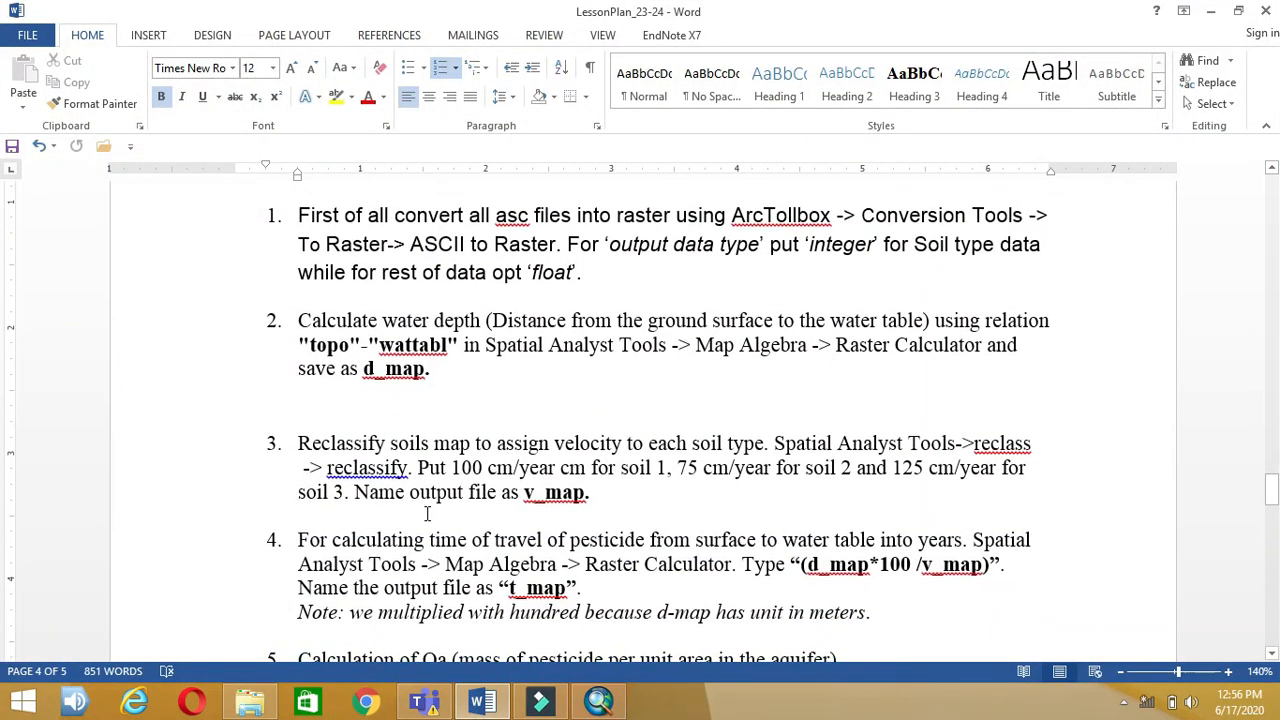
{"action": "scroll", "coordinate": [427, 513], "scroll_direction": "down", "scroll_amount": 1}
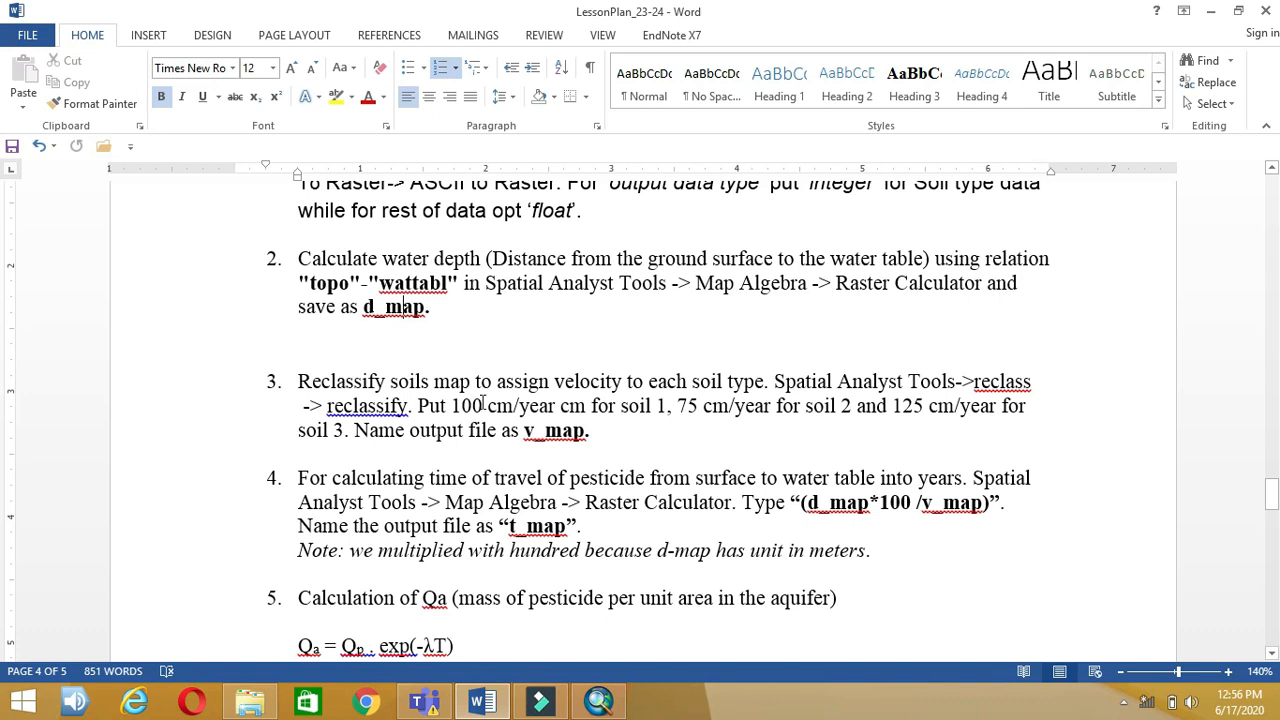
{"action": "left_click_drag", "start_coordinate": [410, 405], "coordinate": [778, 393]}
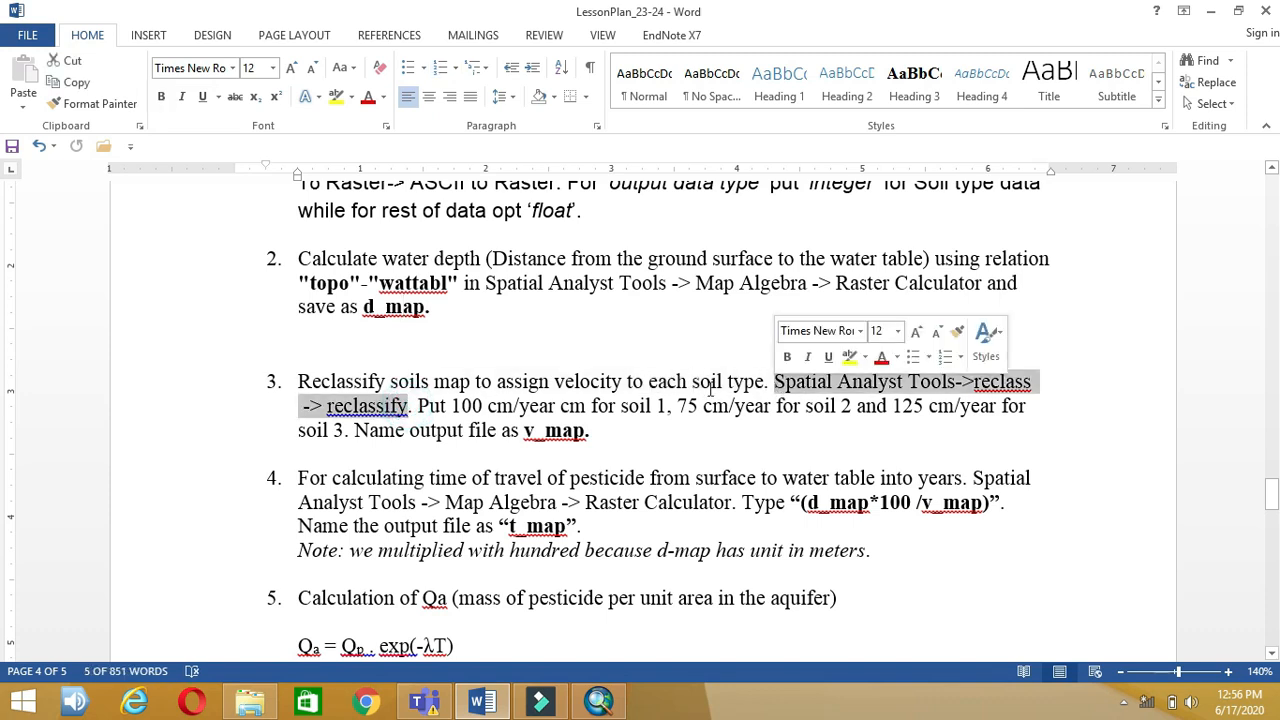
{"action": "left_click_drag", "start_coordinate": [468, 380], "coordinate": [398, 381]}
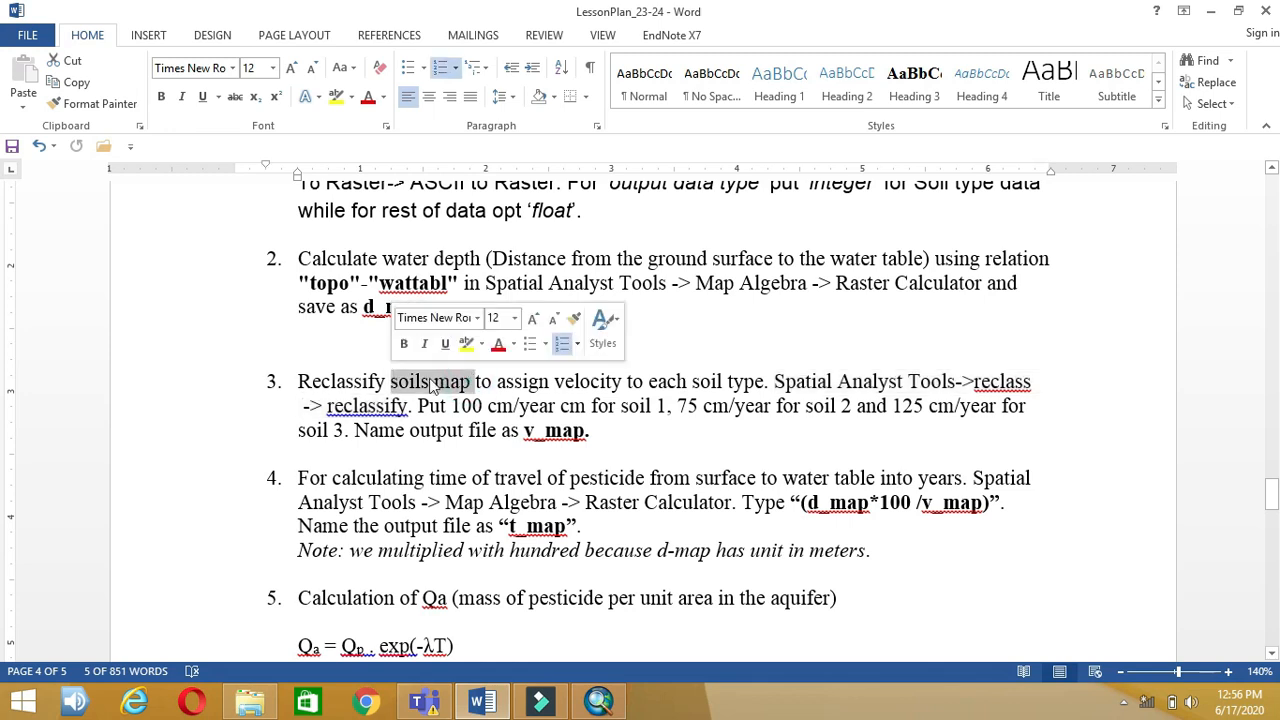
{"action": "left_click_drag", "start_coordinate": [765, 378], "coordinate": [418, 408]}
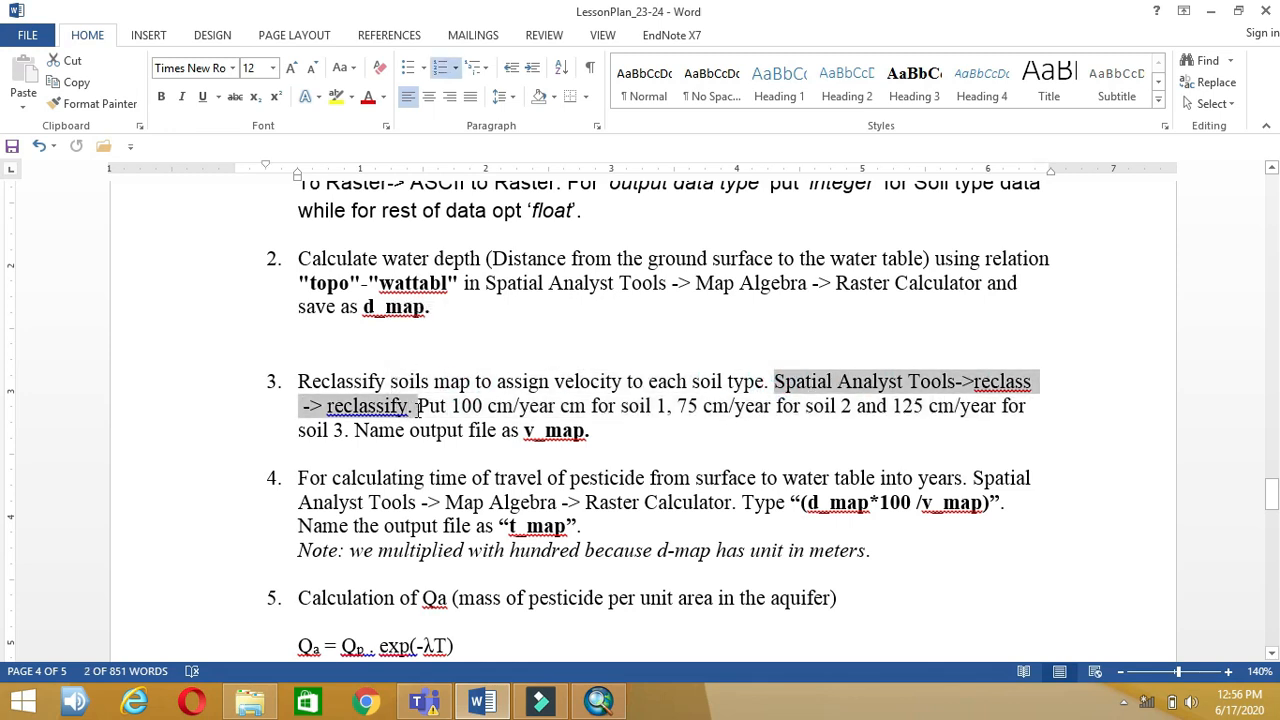
- Switch back to ArcMap, collapse the Map Algebra toolset and open the Reclassify tool from the Reclass toolset of Spatial Analyst Tools
{"action": "left_click", "coordinate": [599, 702]}
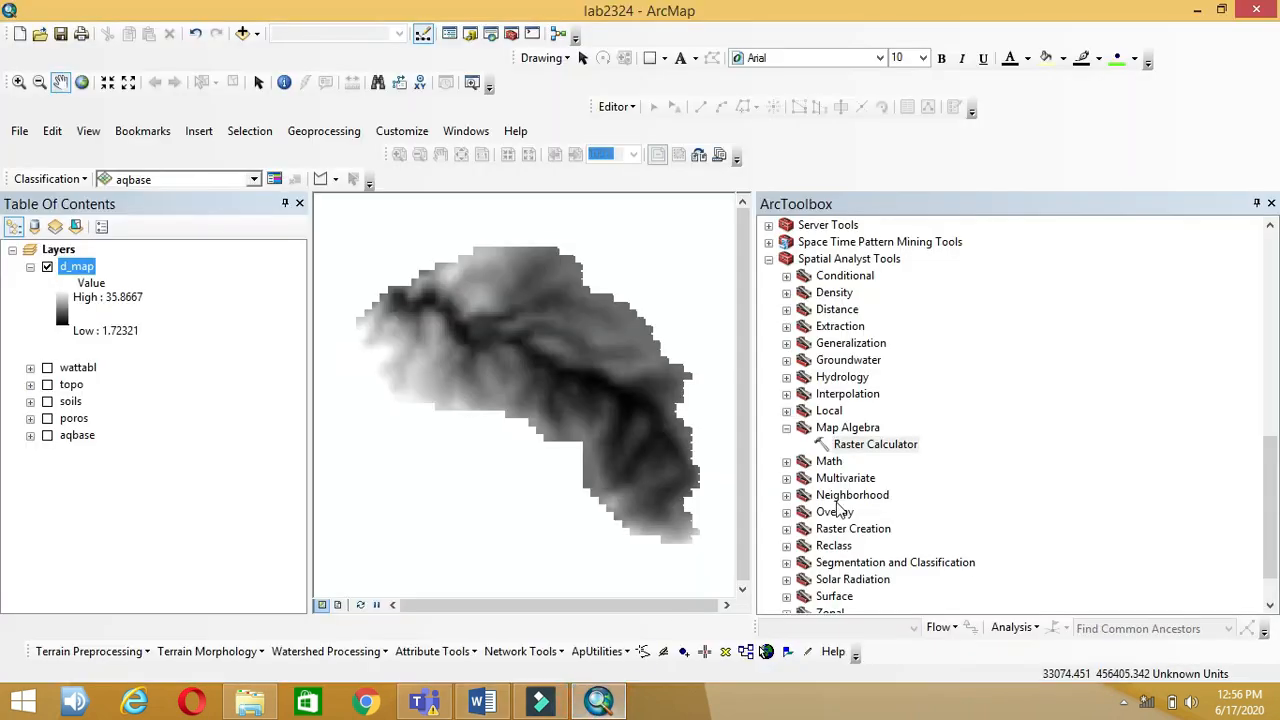
{"action": "left_click", "coordinate": [786, 428]}
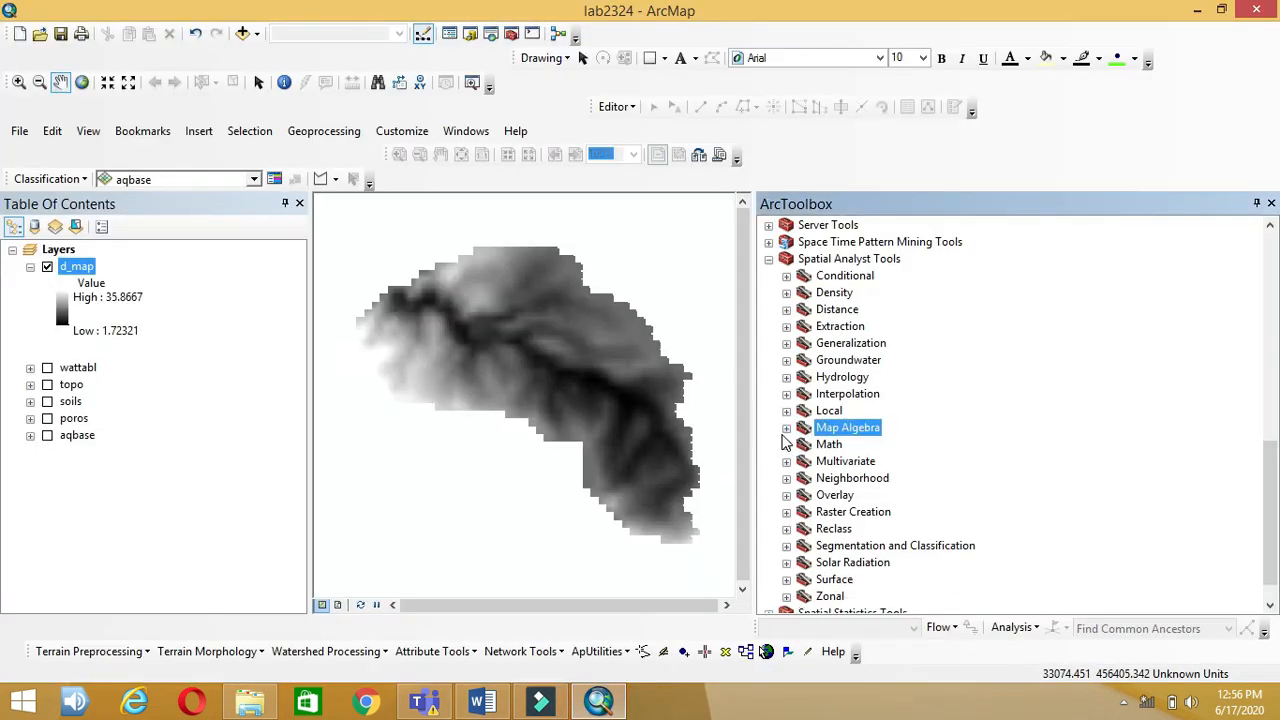
{"action": "left_click", "coordinate": [786, 529]}
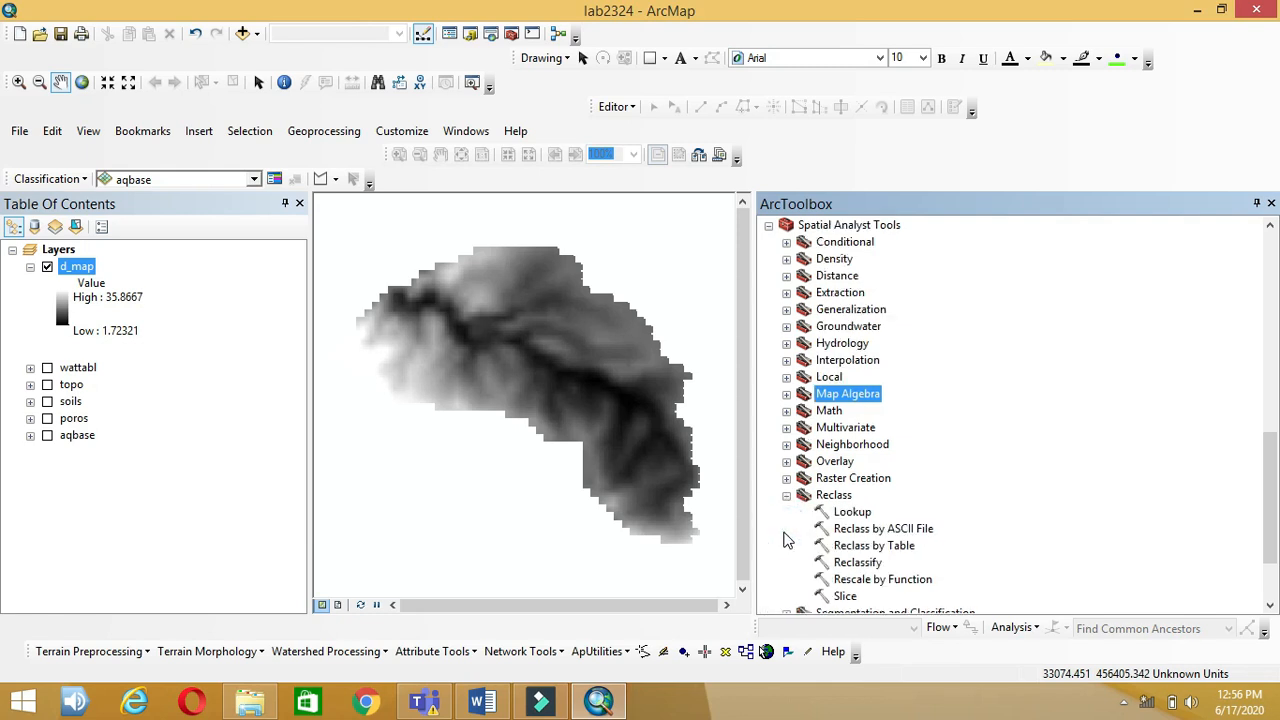
{"action": "left_click", "coordinate": [485, 703]}
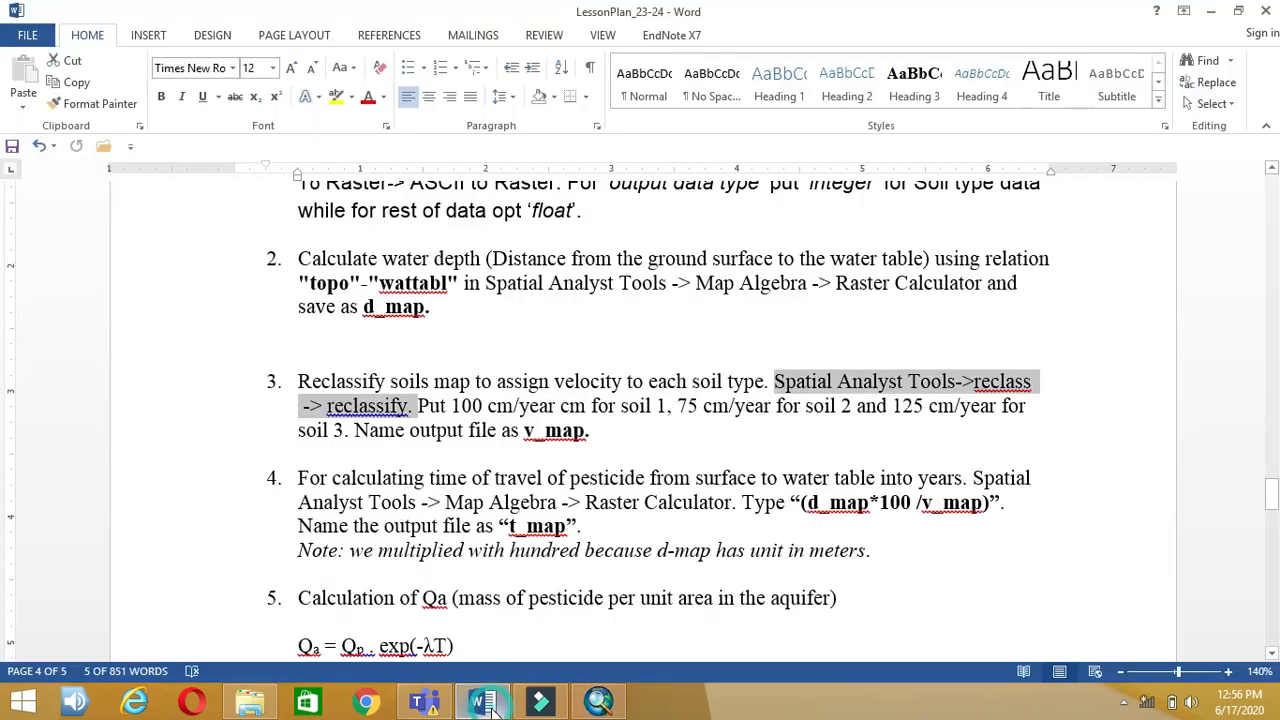
{"action": "left_click", "coordinate": [488, 703]}
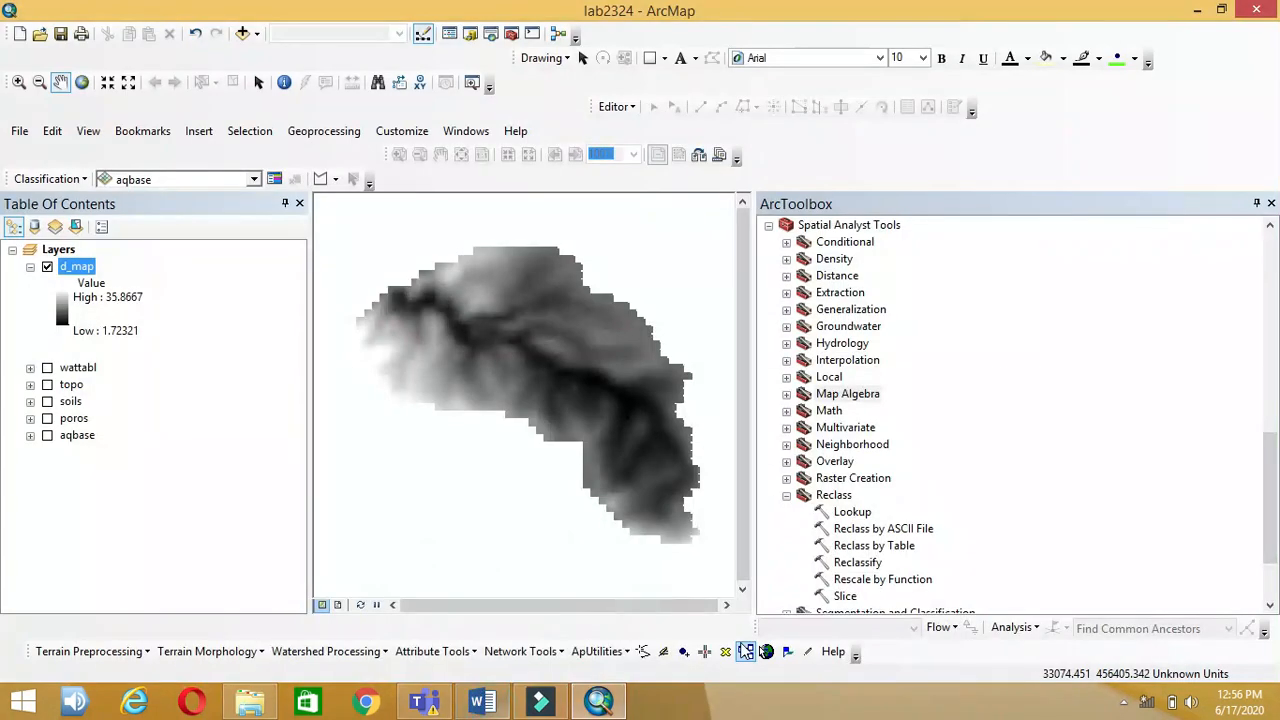
{"action": "left_click", "coordinate": [851, 566]}
{"action": "double_click", "coordinate": [852, 567]}
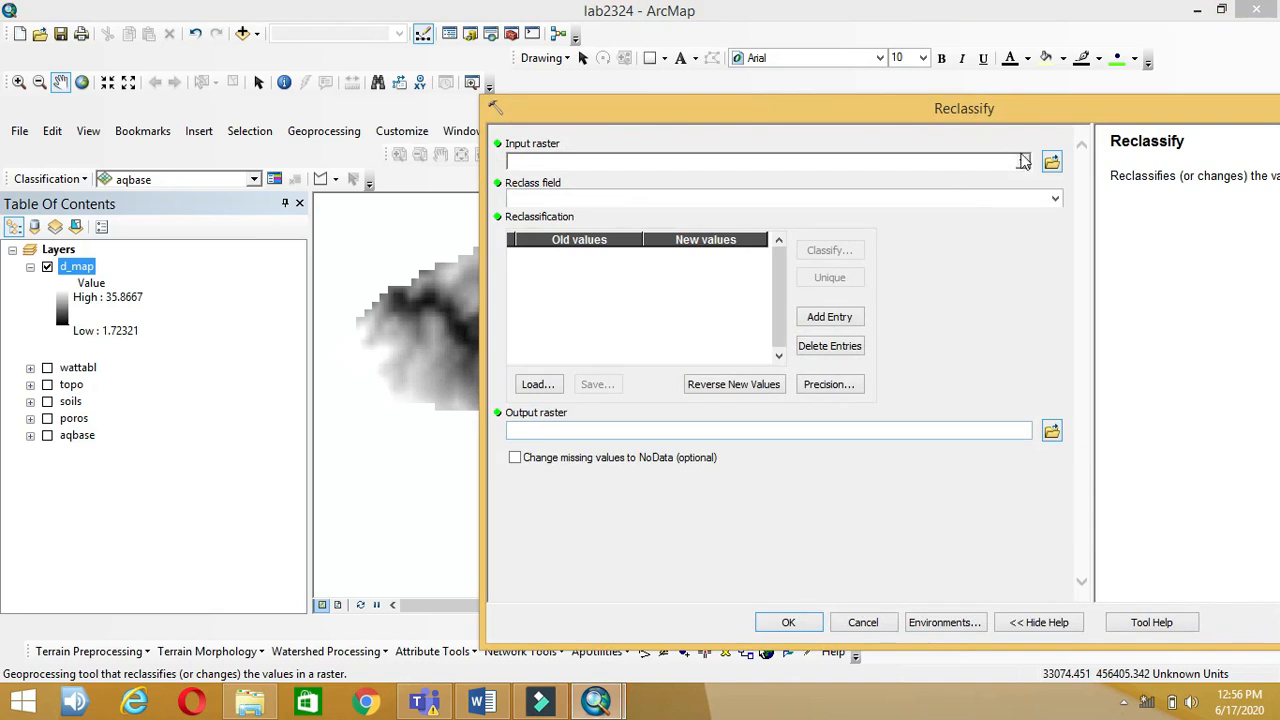
- Choose soils as the input raster to reclassify, and check the velocities per soil type in the Word procedure
{"action": "left_click", "coordinate": [1023, 163]}
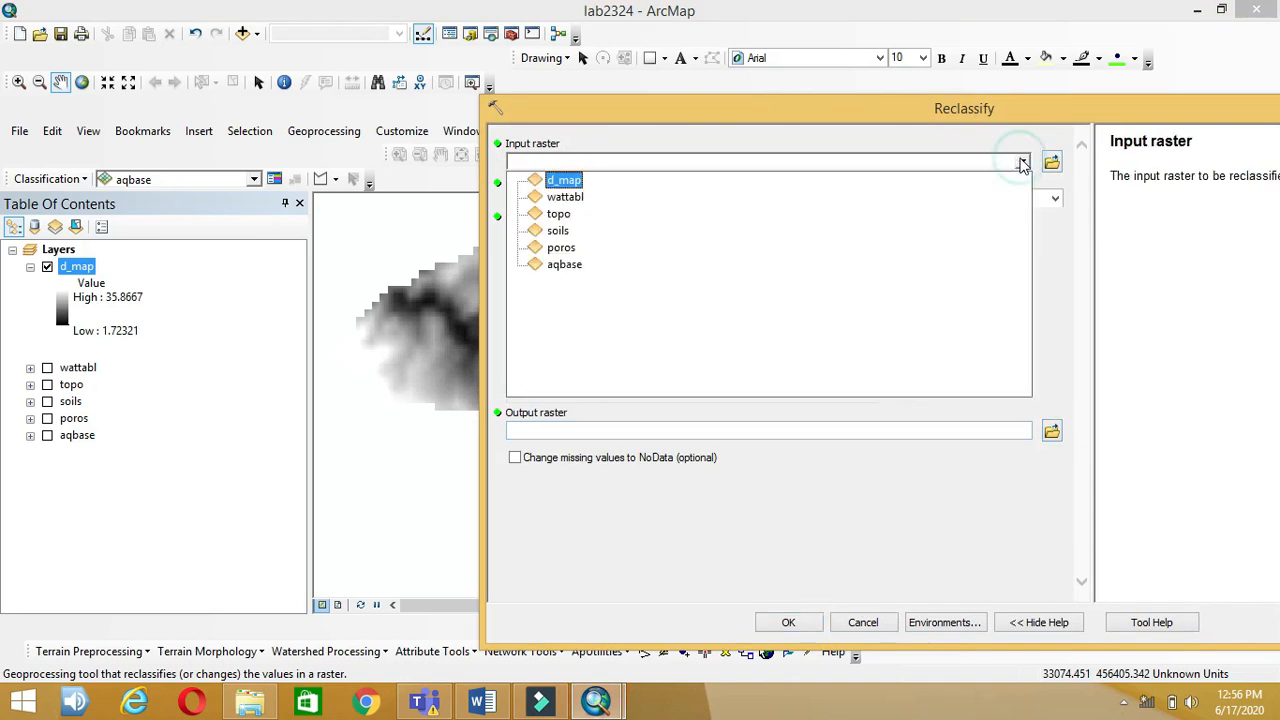
{"action": "left_click", "coordinate": [585, 233]}
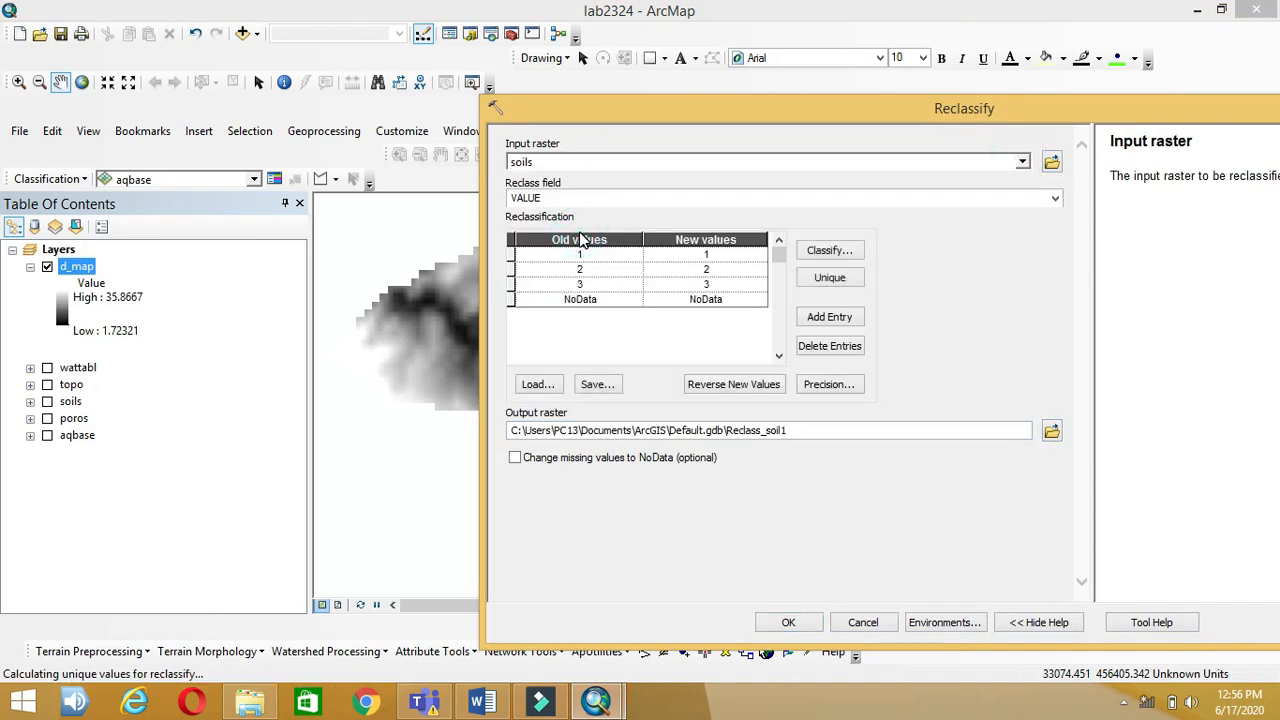
{"action": "left_click", "coordinate": [480, 703]}
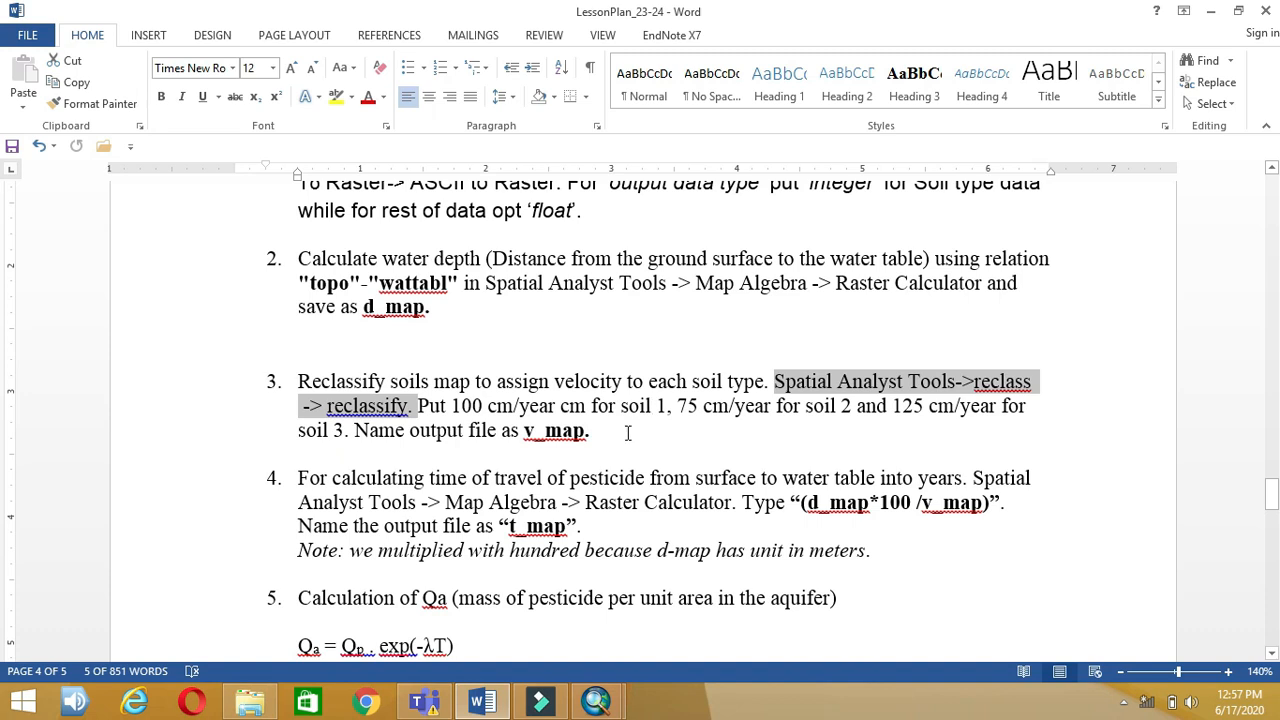
{"action": "left_click", "coordinate": [480, 703]}
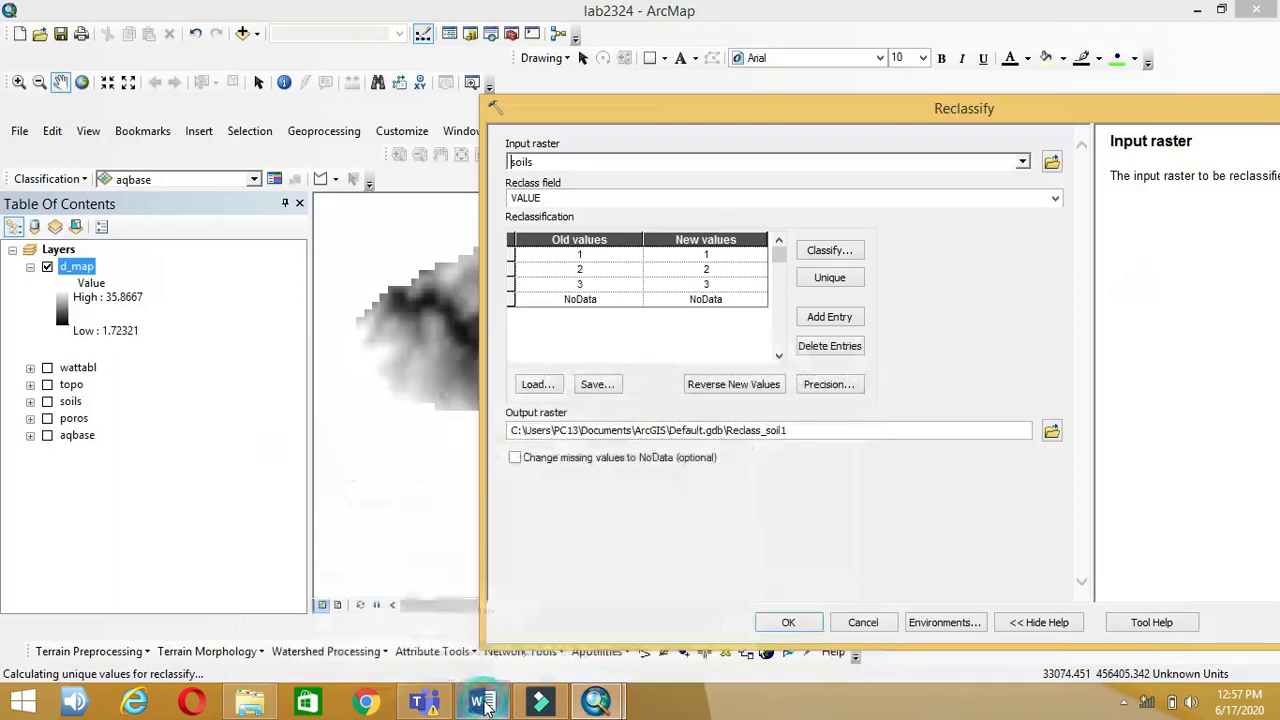
- Set the new value to 100 for soil 1 and 75 for soil 2, checking the velocities against the Word procedure
{"action": "left_click", "coordinate": [689, 256]}
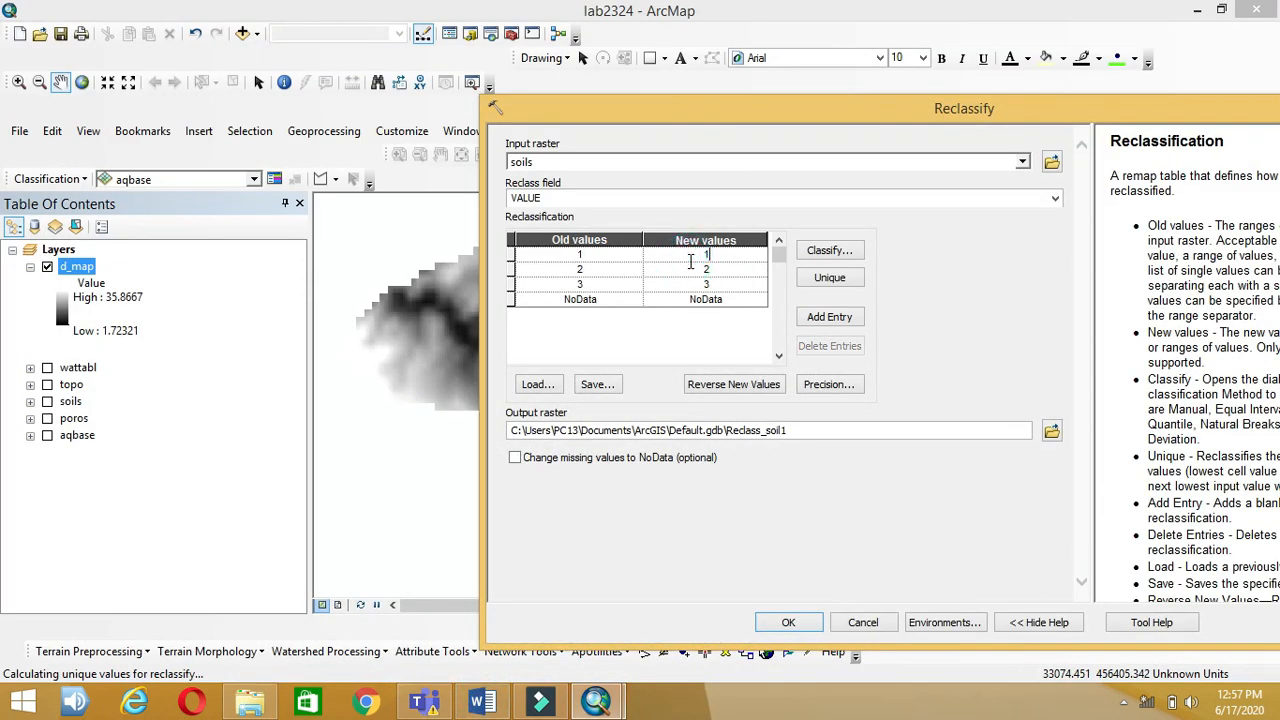
{"action": "left_click", "coordinate": [480, 703]}
{"action": "left_click", "coordinate": [737, 406]}
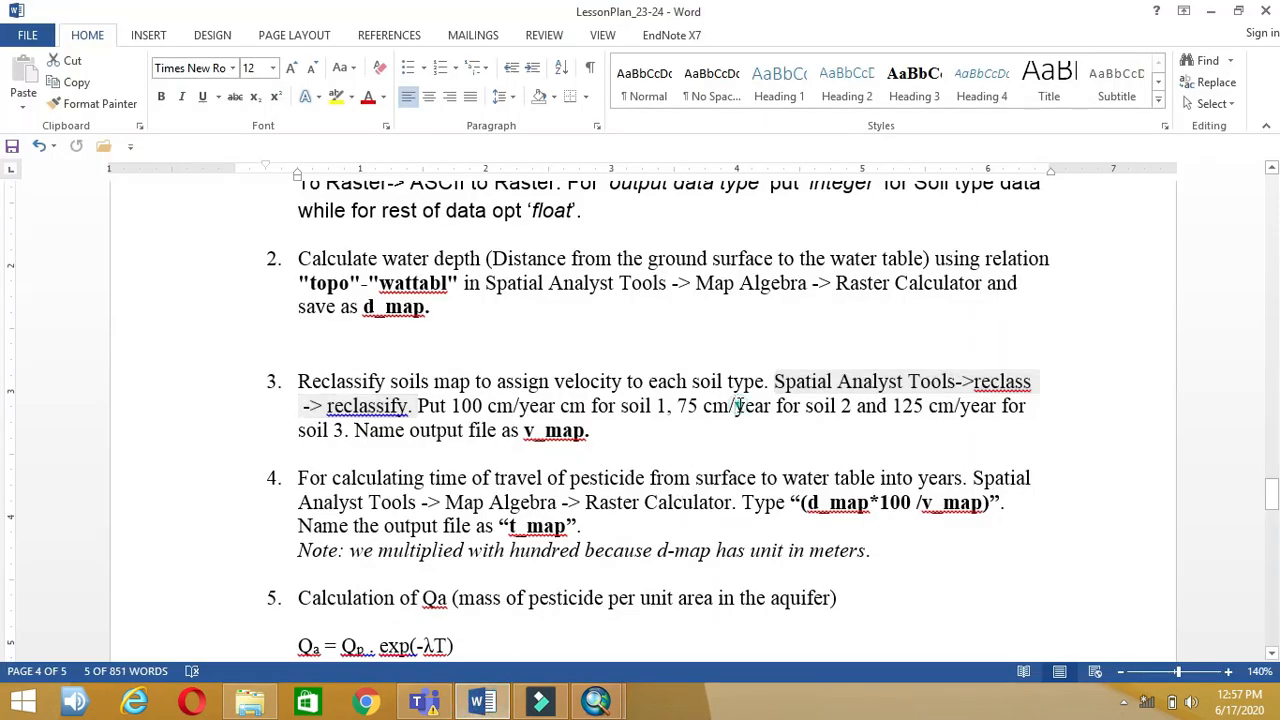
{"action": "double_click", "coordinate": [686, 406]}
{"action": "double_click", "coordinate": [846, 406]}
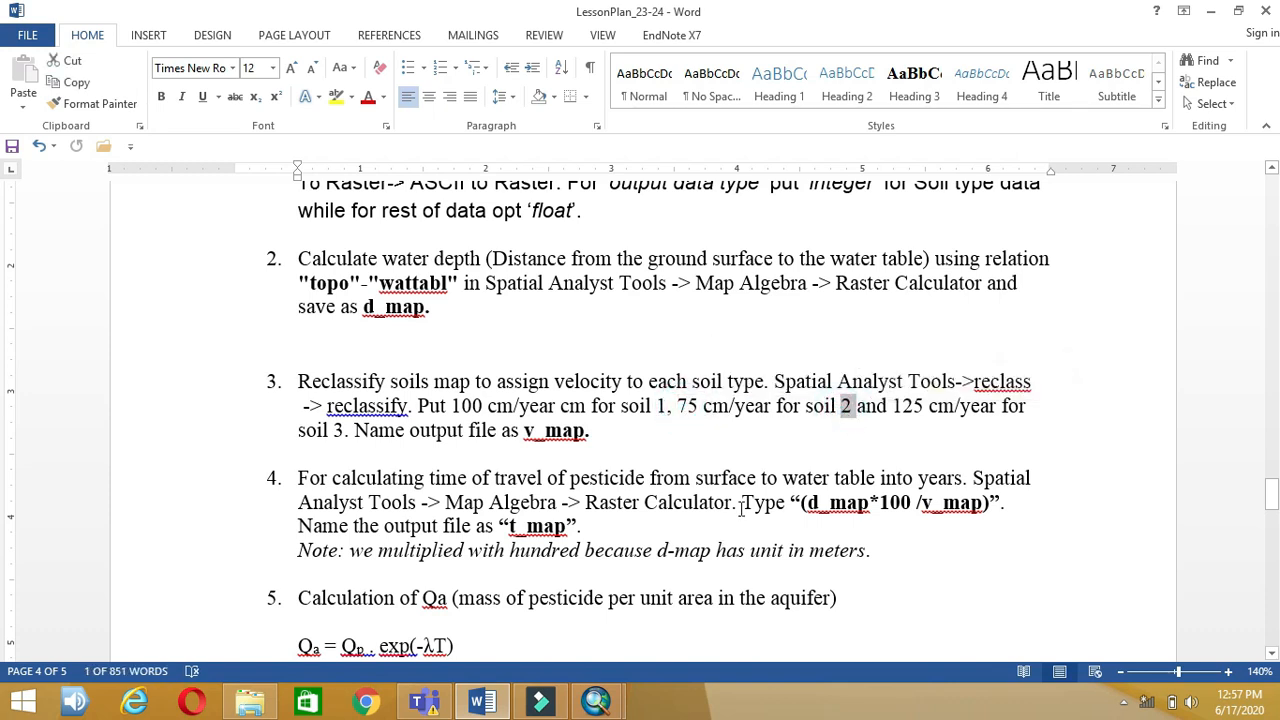
{"action": "left_click", "coordinate": [719, 432]}
{"action": "left_click", "coordinate": [596, 703]}
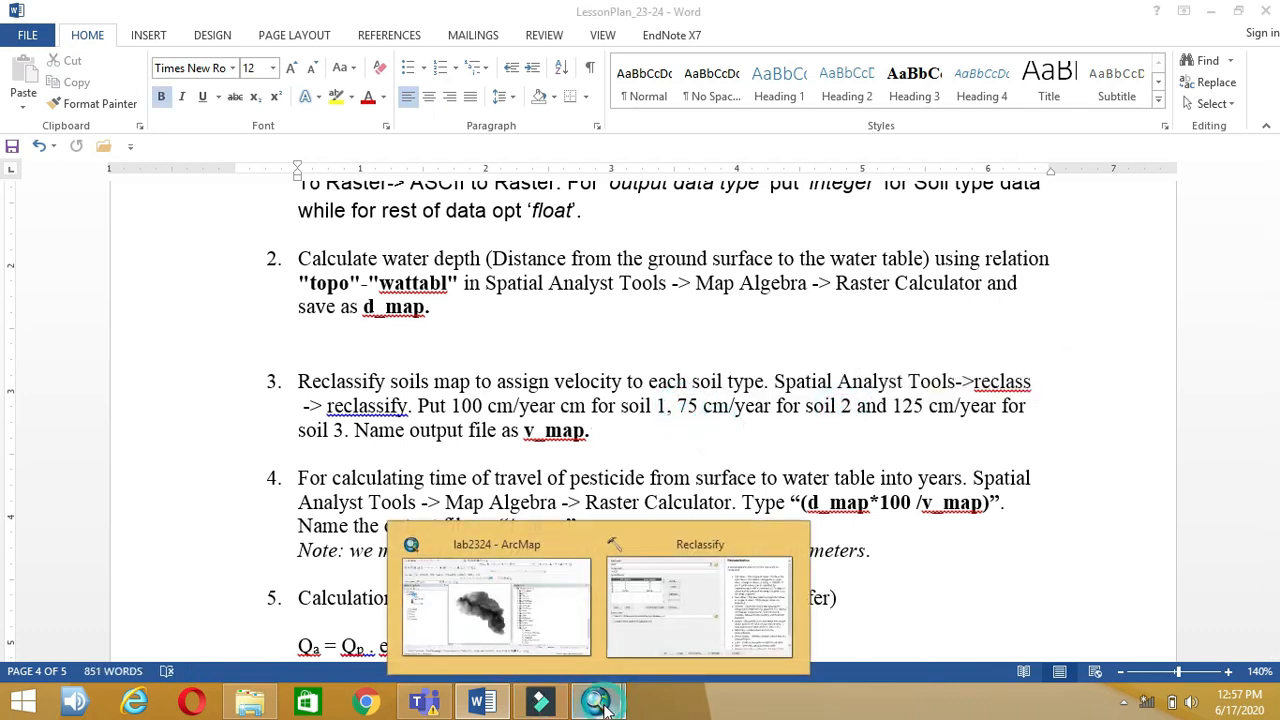
{"action": "left_click", "coordinate": [625, 584]}
{"action": "left_click", "coordinate": [724, 268]}
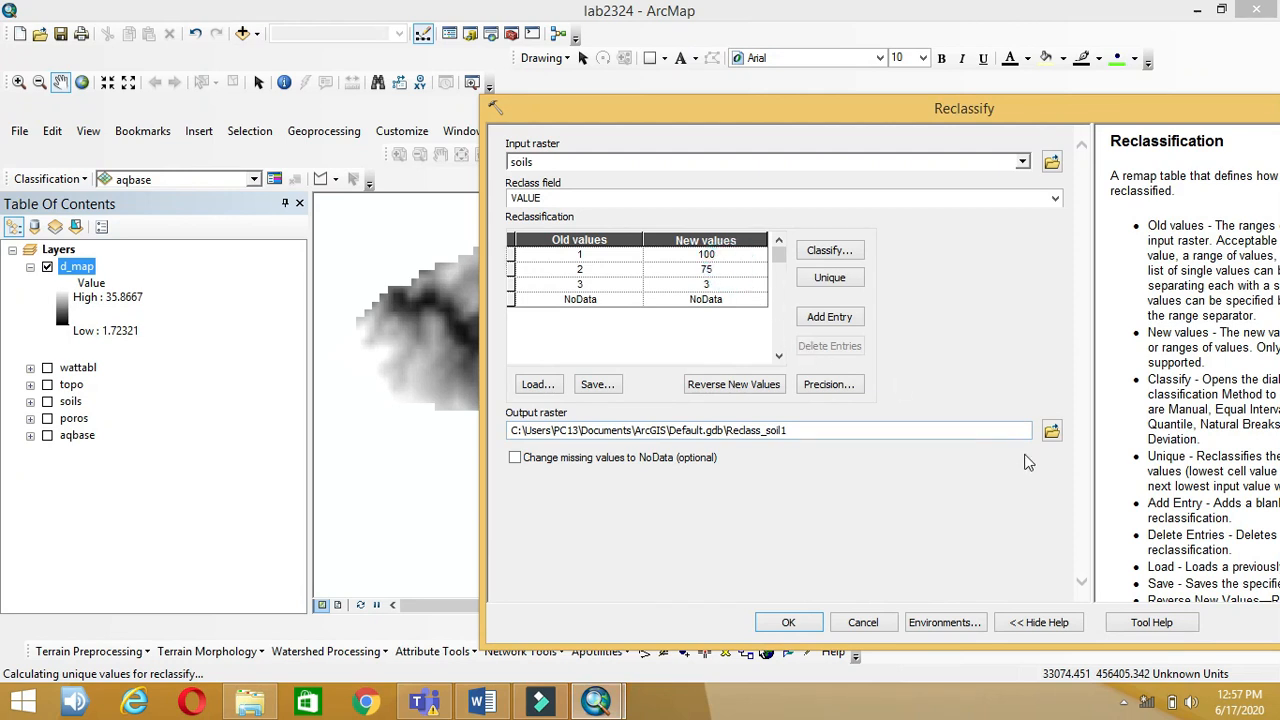
- Look up the soil 3 velocity in the Word procedure and set the new value for soil 3 to 125 in Reclassify
{"action": "left_click", "coordinate": [484, 705]}
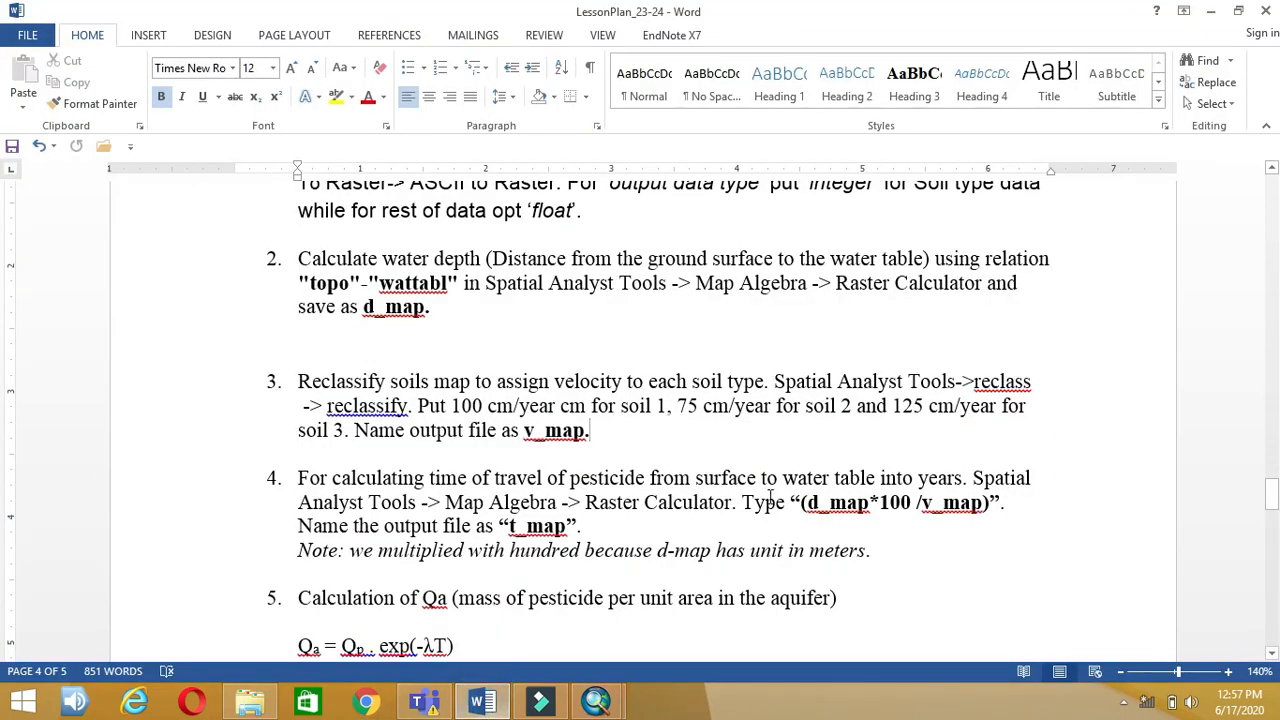
{"action": "double_click", "coordinate": [897, 405]}
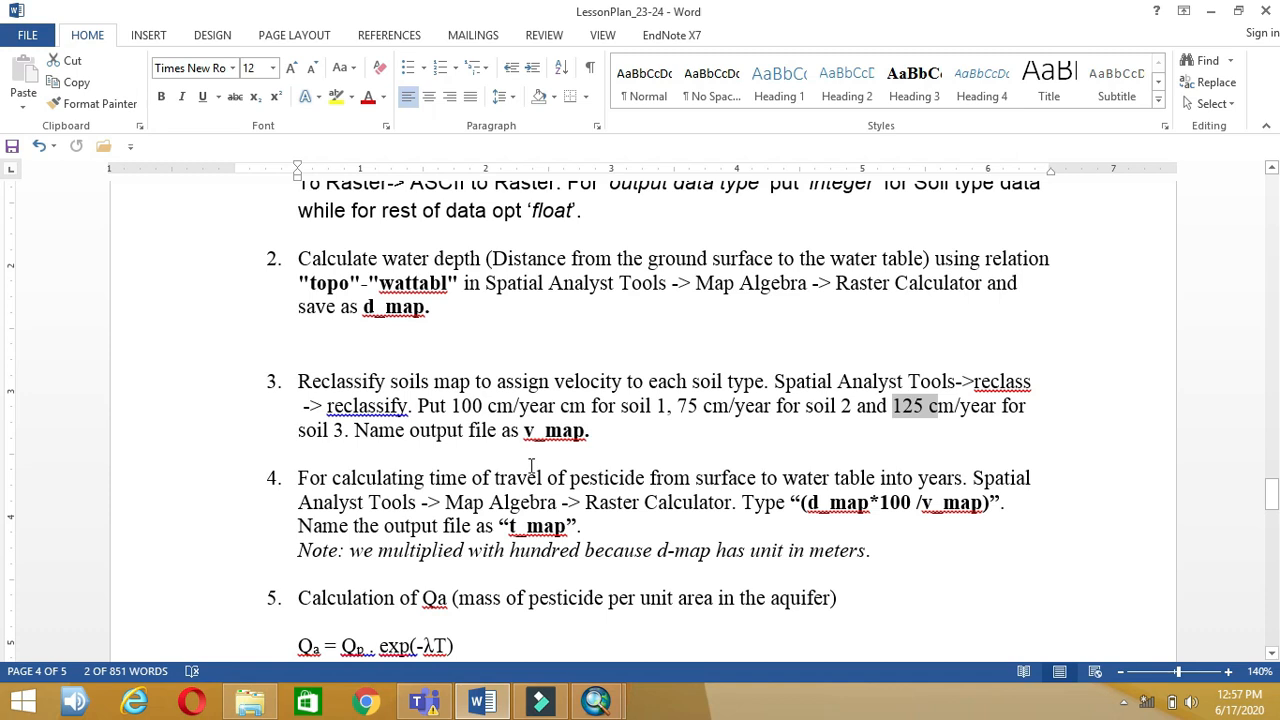
{"action": "left_click", "coordinate": [482, 703]}
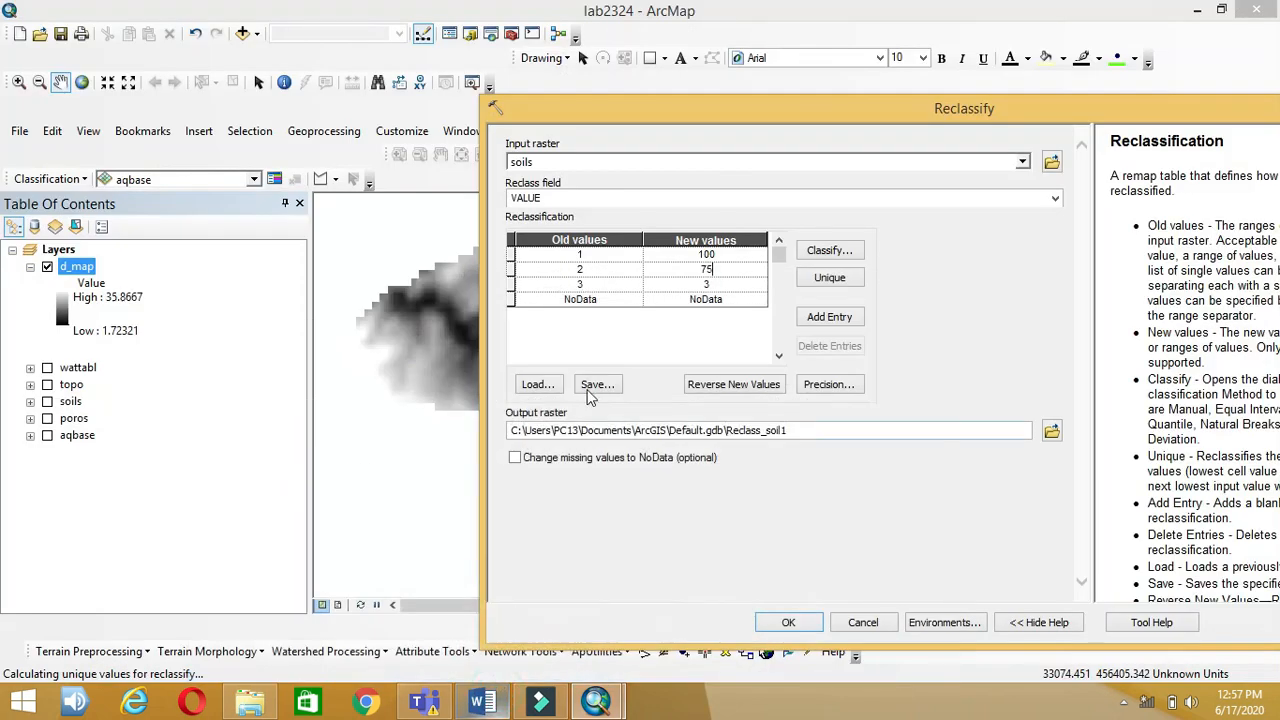
{"action": "left_click", "coordinate": [696, 285]}
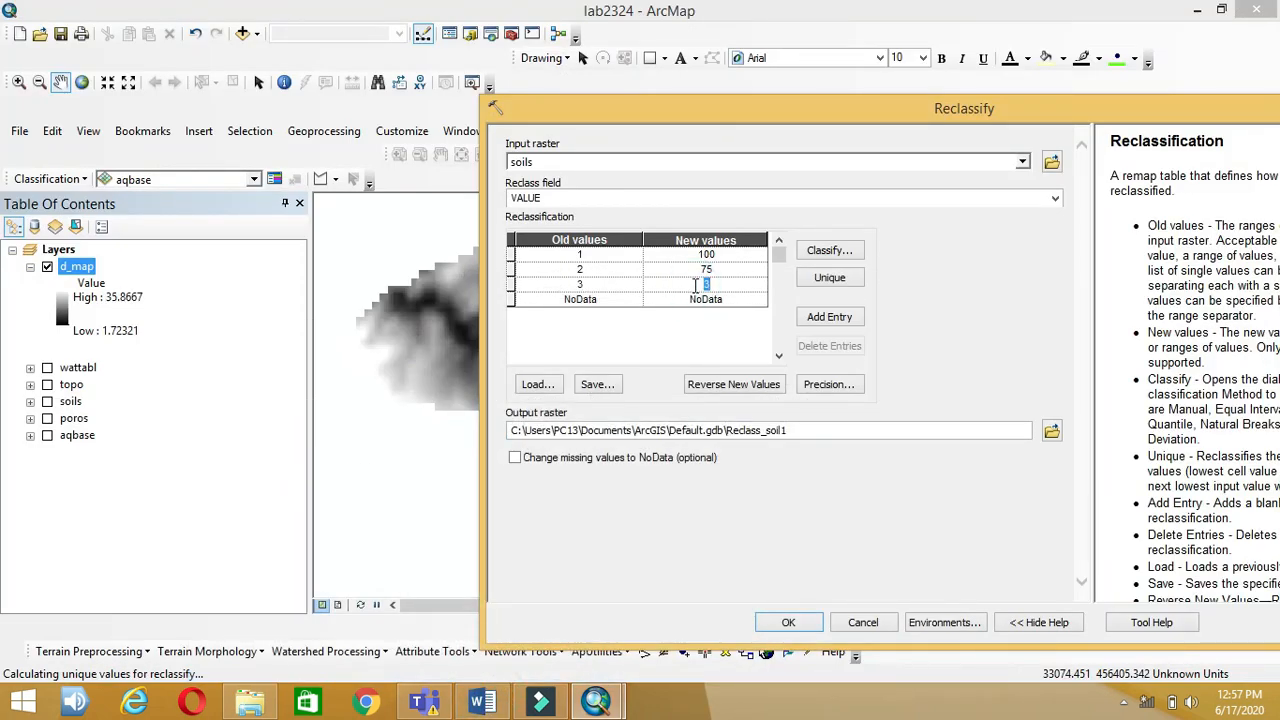
{"action": "type", "text": "125"}
{"action": "left_click", "coordinate": [482, 703]}
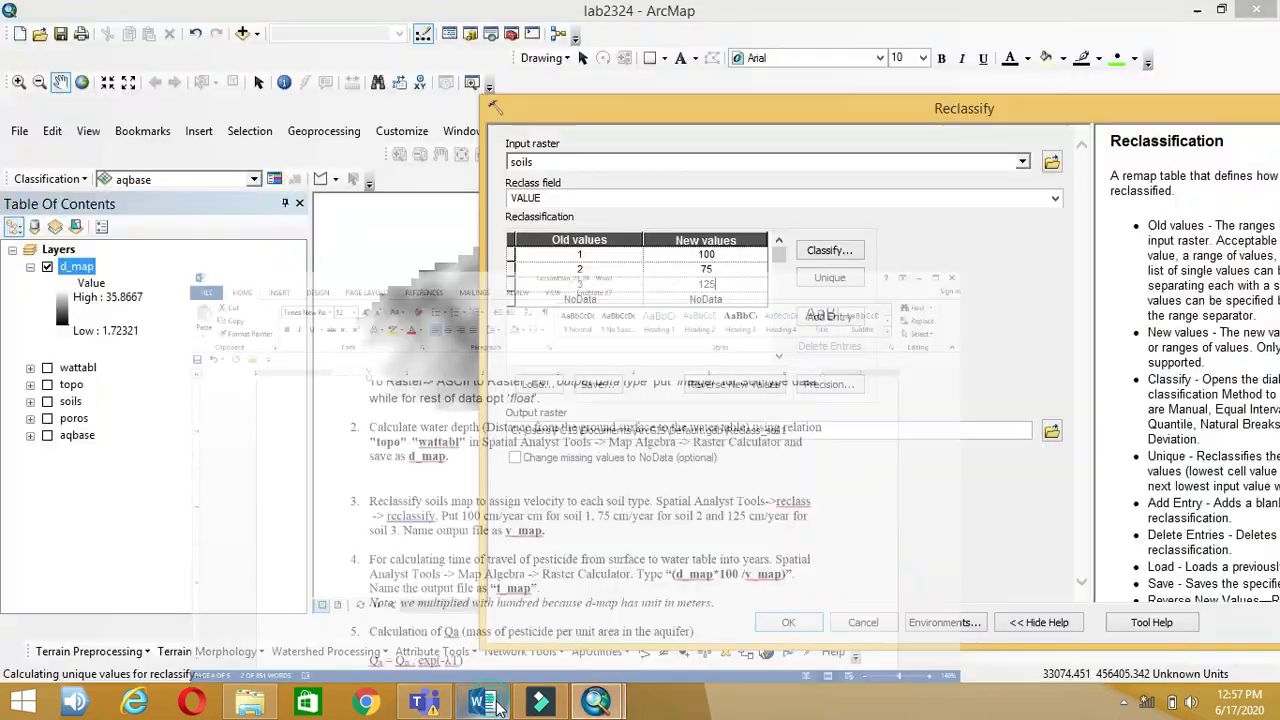
{"action": "left_click", "coordinate": [482, 703]}
- Set the output raster to v_map in the results folder, run Reclassify and close its completion report
{"action": "left_click", "coordinate": [1060, 431]}
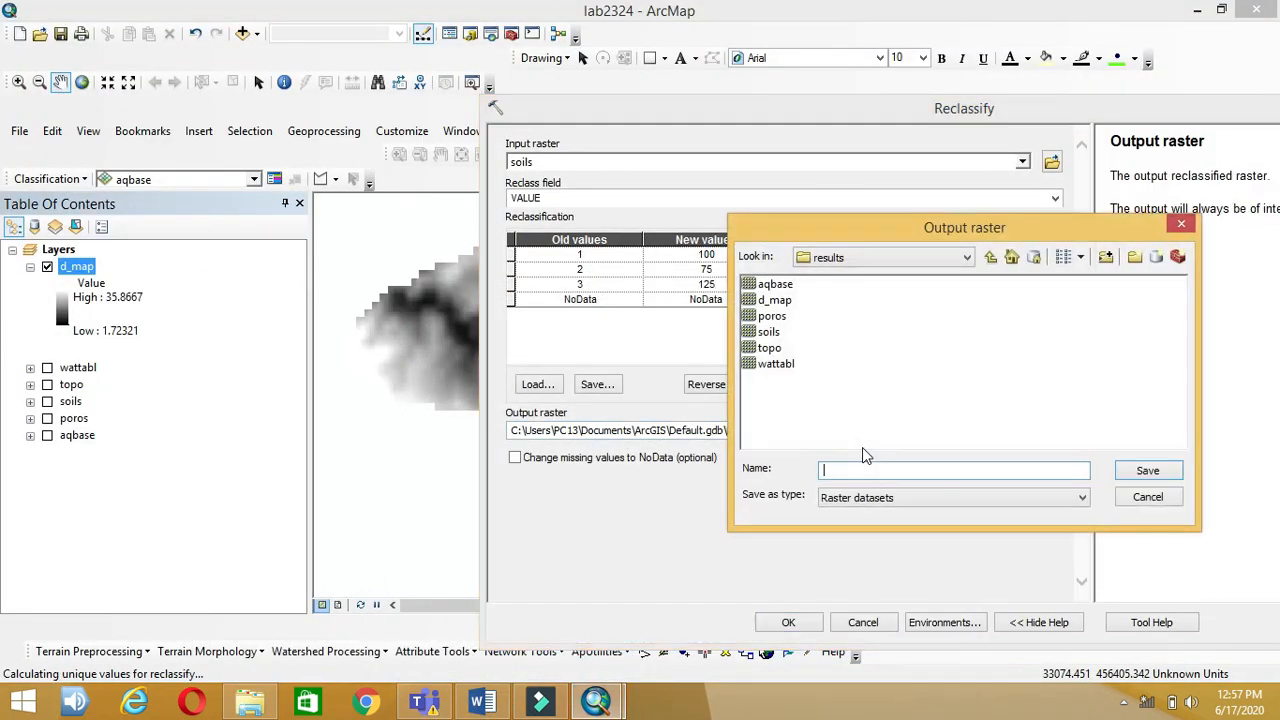
{"action": "type", "text": "v_map"}
{"action": "left_click", "coordinate": [1142, 474]}
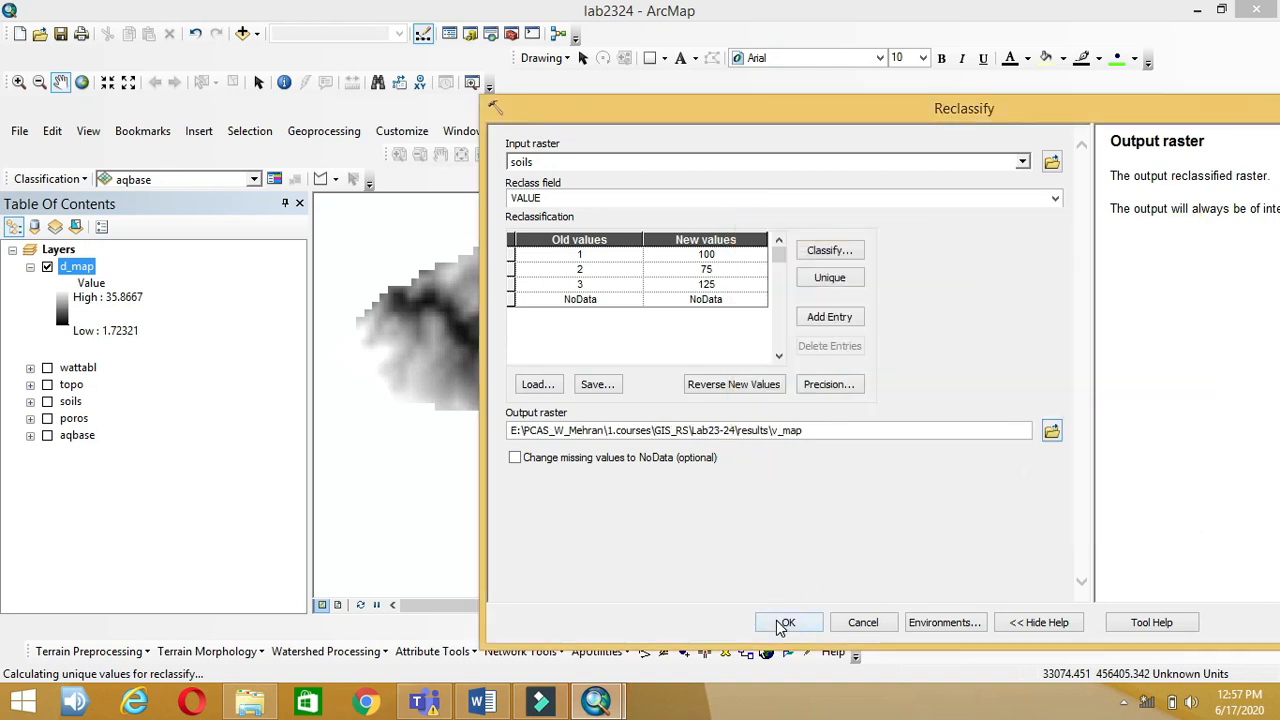
{"action": "left_click", "coordinate": [790, 622]}
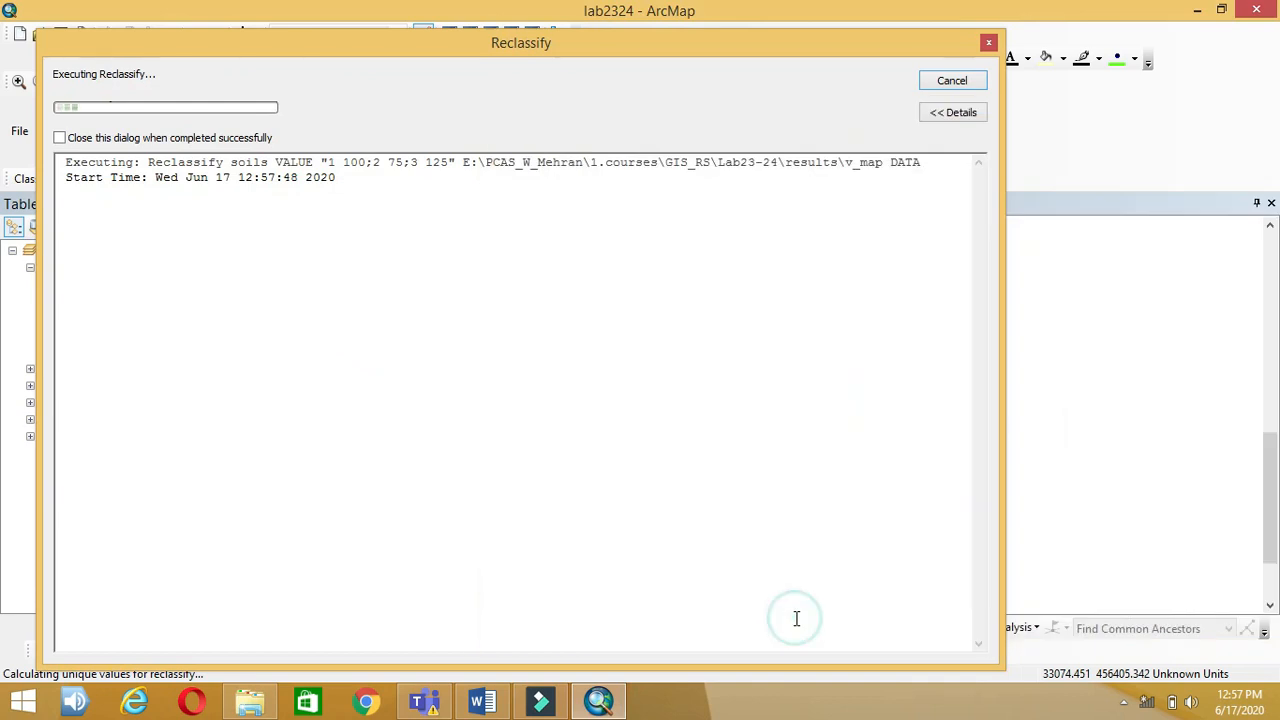
{"action": "left_click", "coordinate": [950, 81]}
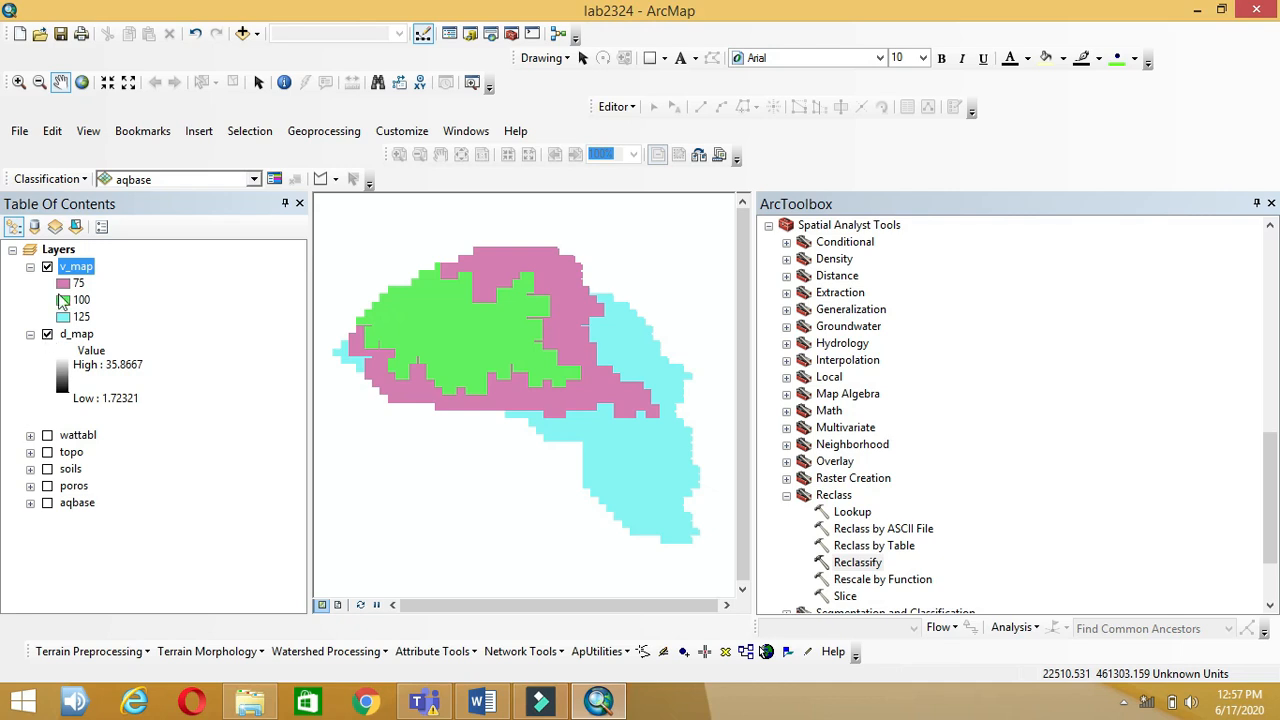
- Switch to the Word procedure and read step 4 on pesticide travel time, its Raster Calculator expression and the note on the factor 100
{"action": "left_click", "coordinate": [481, 703]}
{"action": "scroll", "coordinate": [483, 527], "scroll_direction": "down", "scroll_amount": 1}
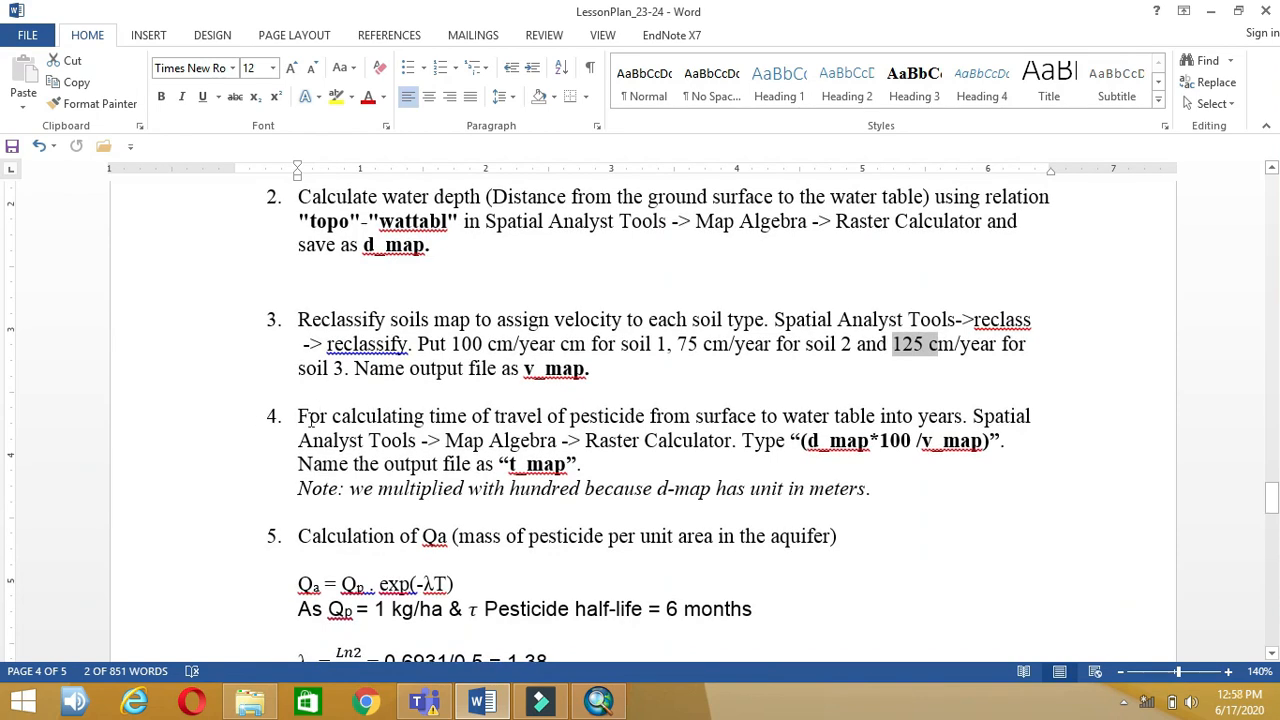
{"action": "left_click_drag", "start_coordinate": [298, 418], "coordinate": [520, 418]}
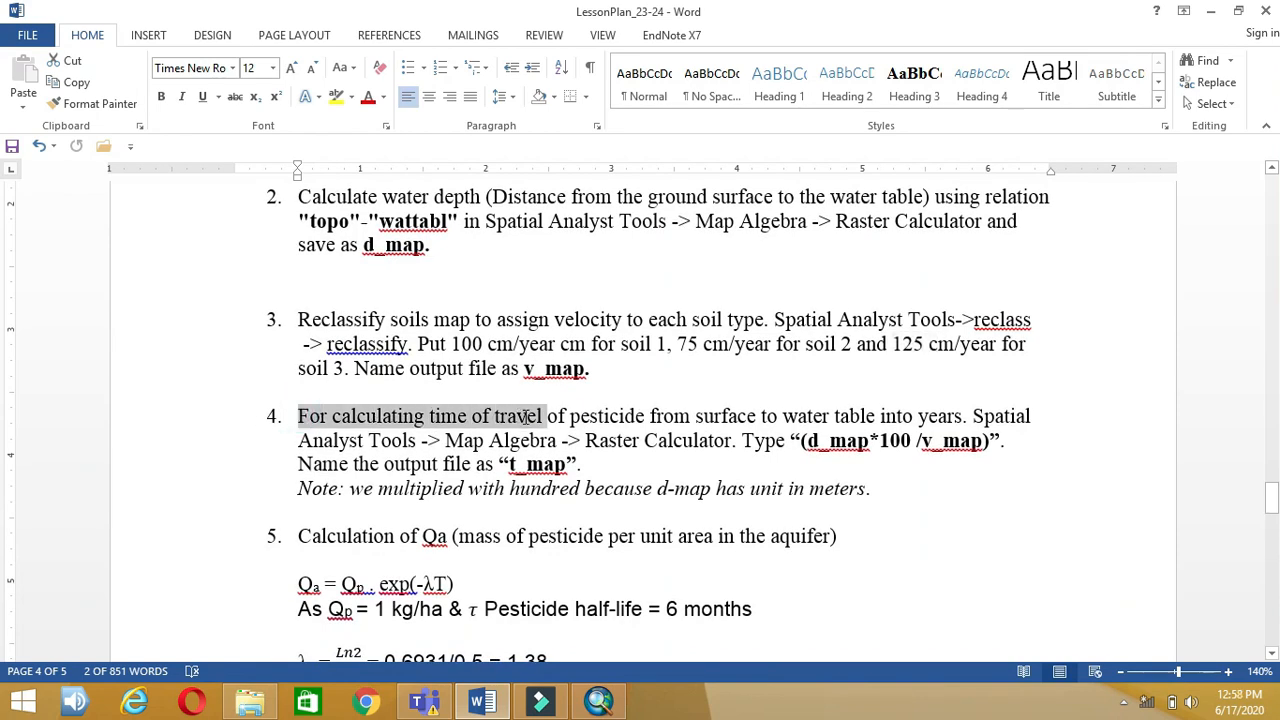
{"action": "left_click", "coordinate": [527, 416]}
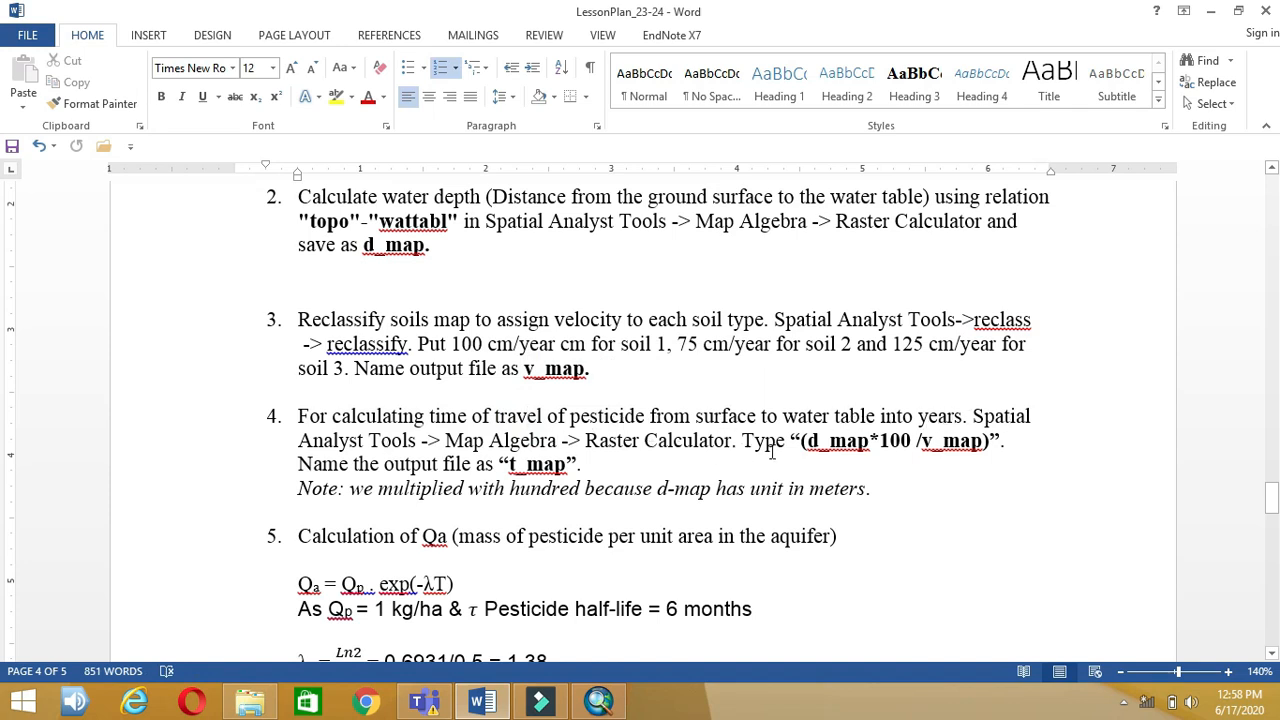
{"action": "left_click_drag", "start_coordinate": [806, 441], "coordinate": [984, 441]}
{"action": "left_click_drag", "start_coordinate": [880, 441], "coordinate": [911, 441]}
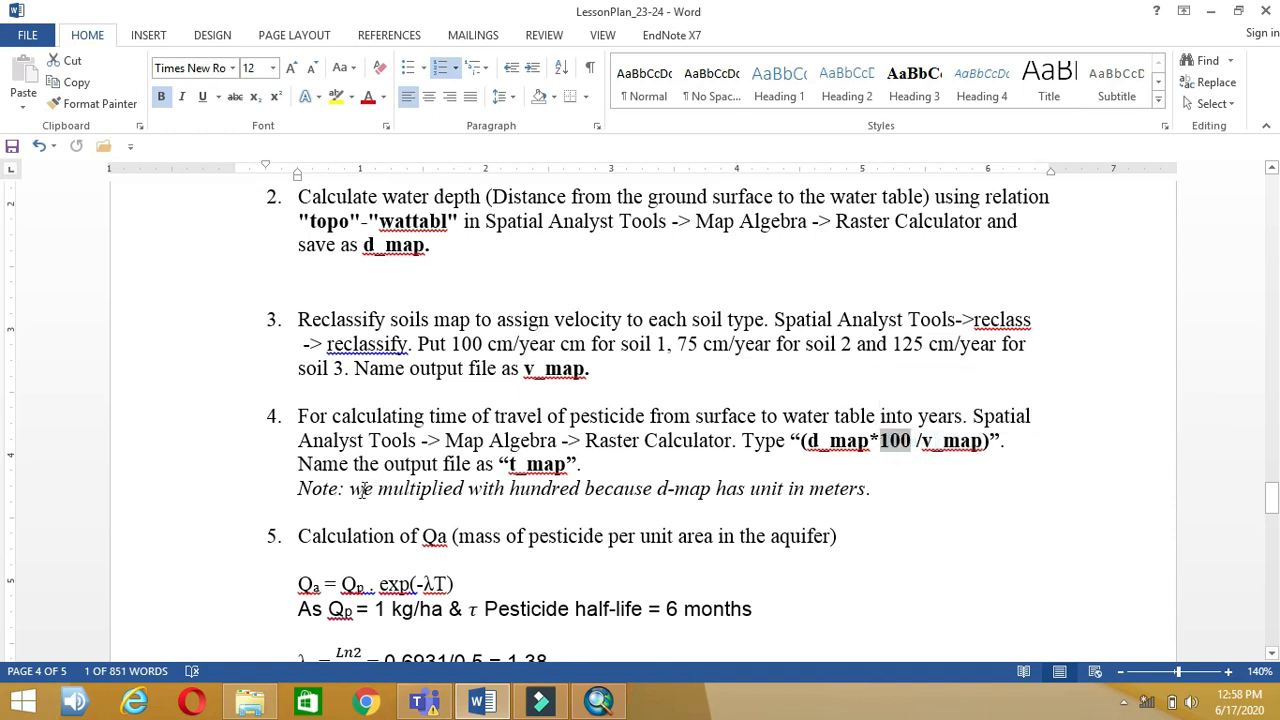
{"action": "left_click_drag", "start_coordinate": [354, 490], "coordinate": [848, 494]}
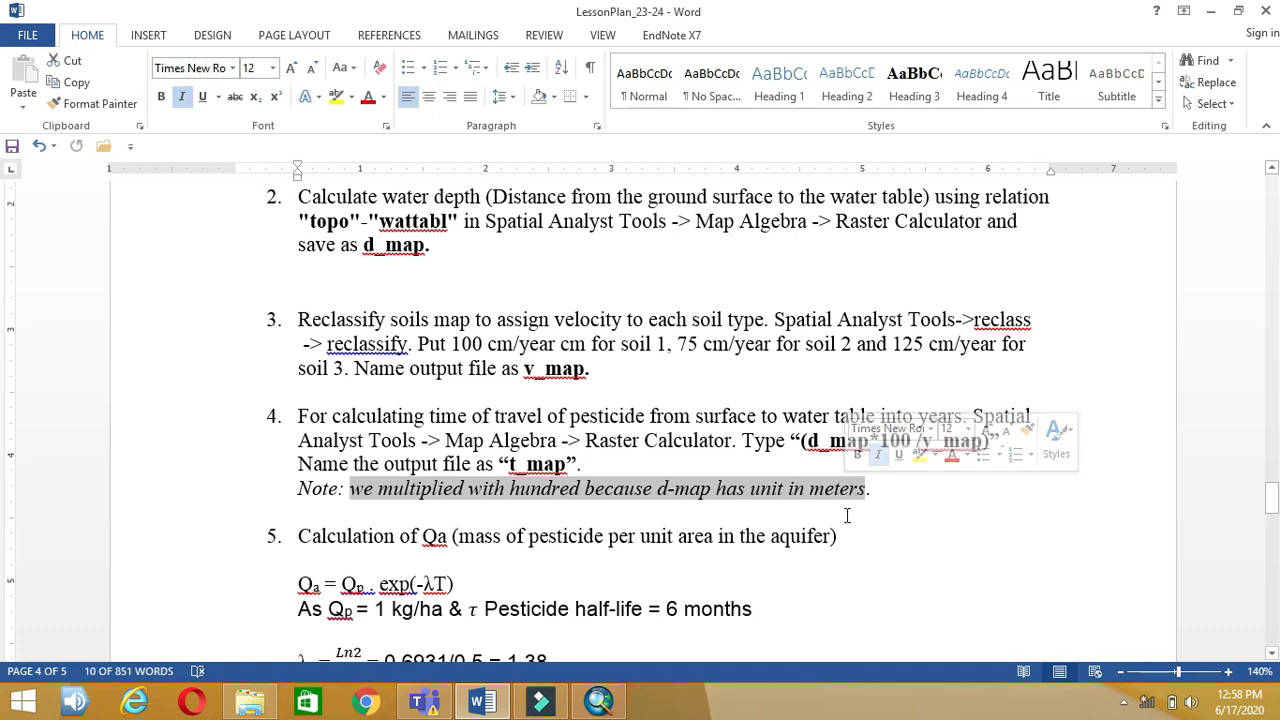
{"action": "left_click", "coordinate": [847, 515]}
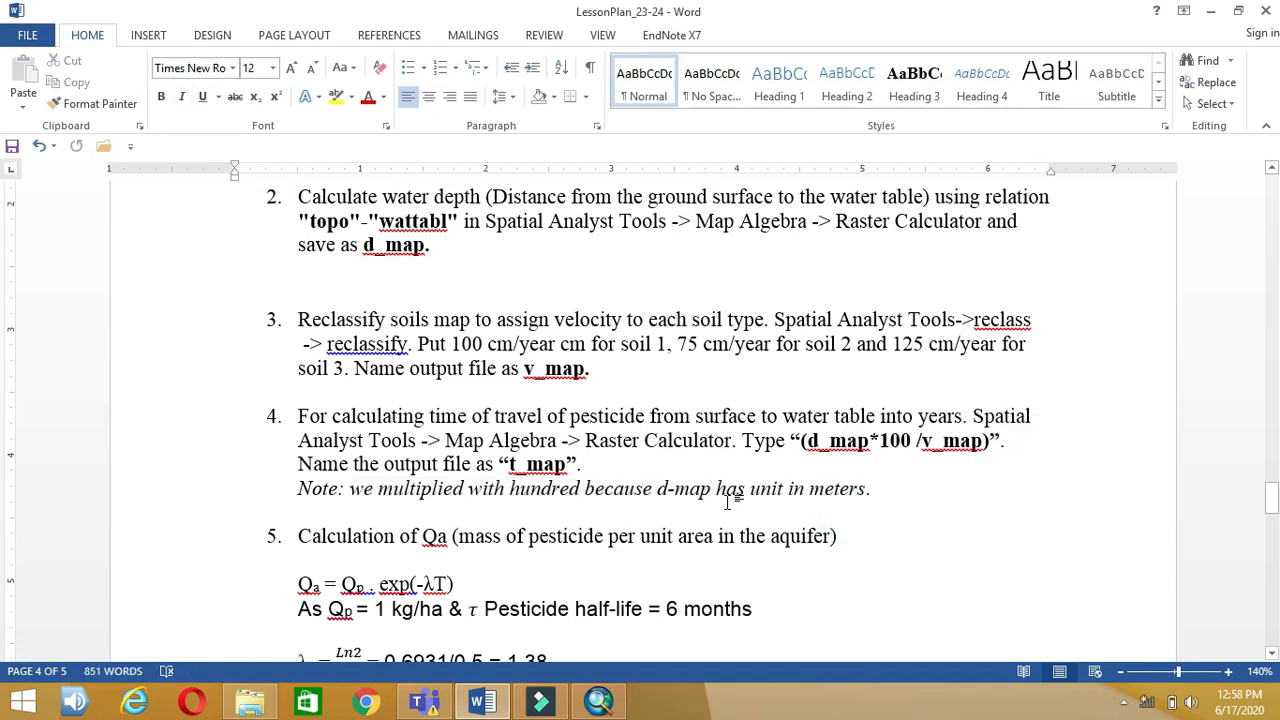
- Return to ArcMap and build the Raster Calculator expression ("d_map"*100)/"v_map" from the Map Algebra tools
{"action": "left_click", "coordinate": [617, 707]}
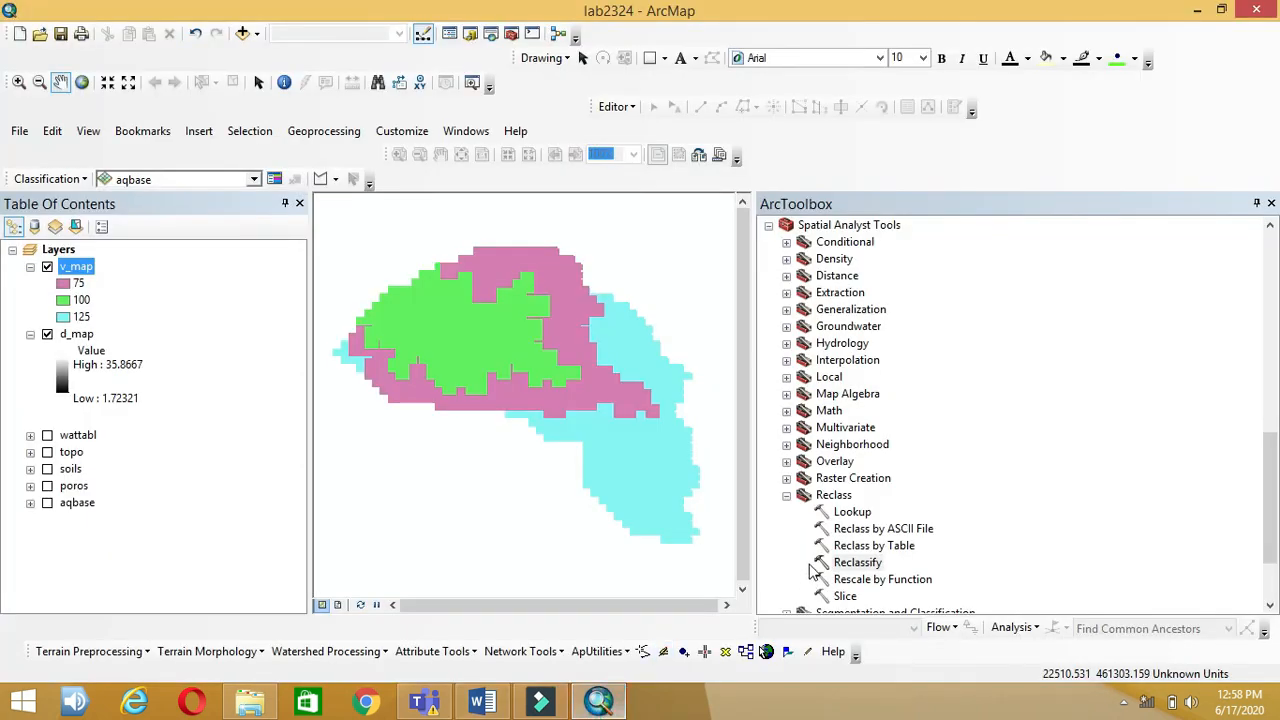
{"action": "left_click", "coordinate": [787, 494]}
{"action": "left_click", "coordinate": [786, 394]}
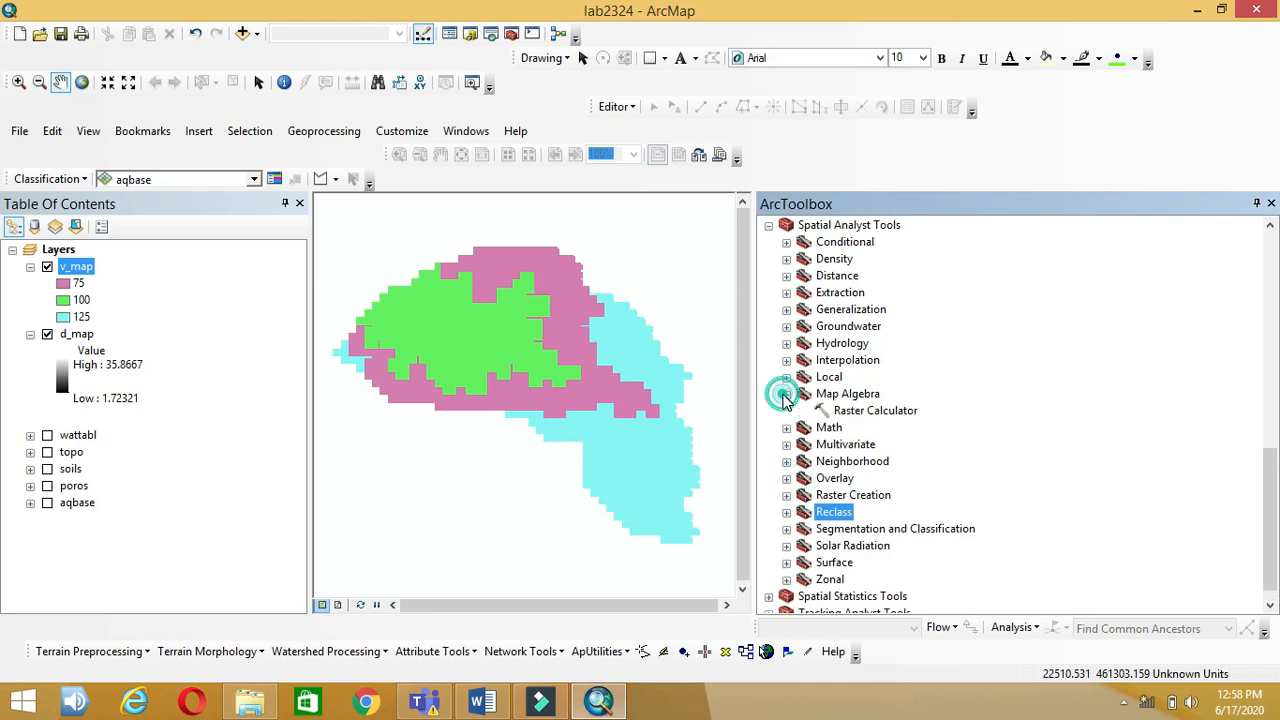
{"action": "left_click", "coordinate": [856, 410]}
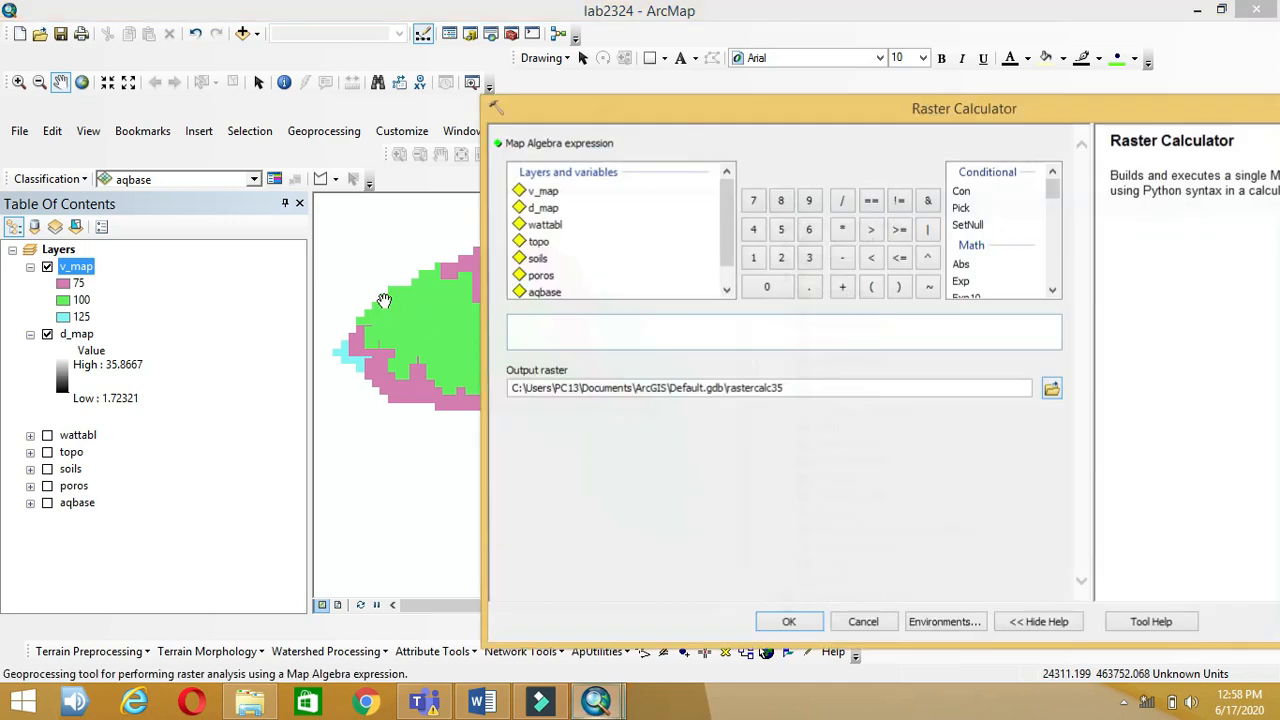
{"action": "double_click", "coordinate": [542, 208]}
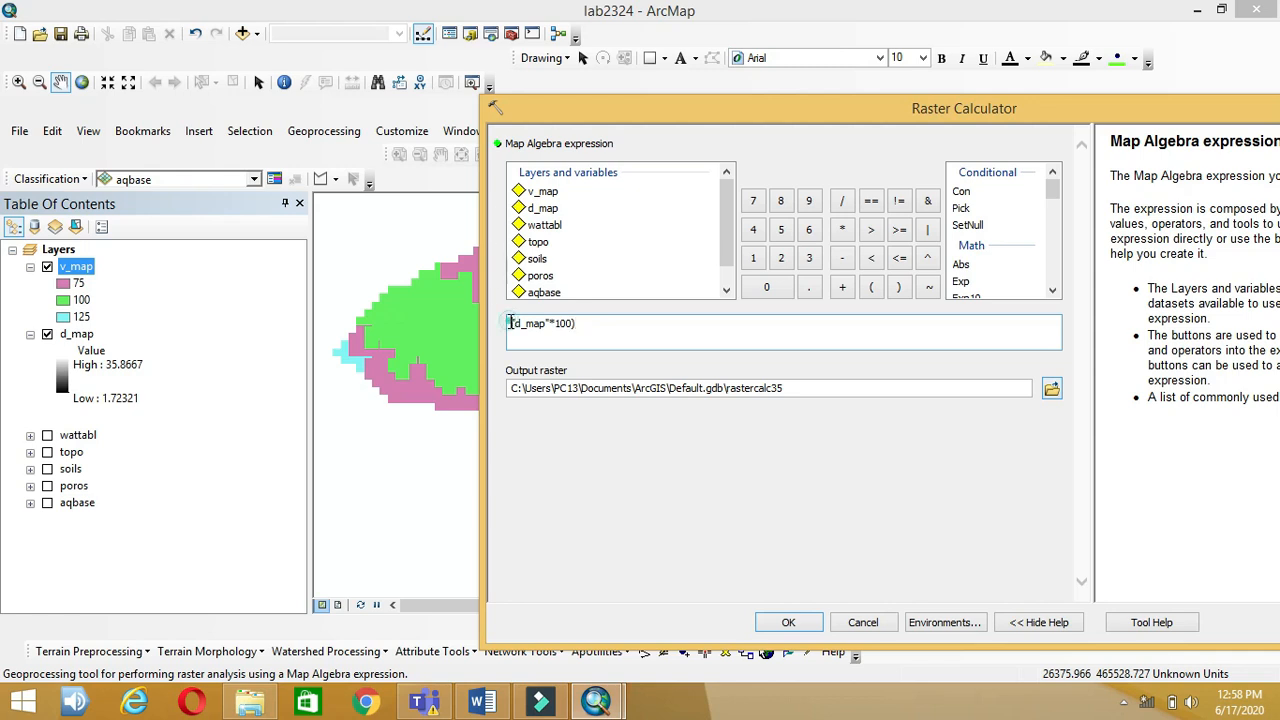
{"action": "type", "text": "("}
{"action": "left_click", "coordinate": [653, 337]}
{"action": "double_click", "coordinate": [543, 191]}
- Set the output raster to t_map in the results folder, run Raster Calculator and close its completion report
{"action": "left_click", "coordinate": [1052, 390]}
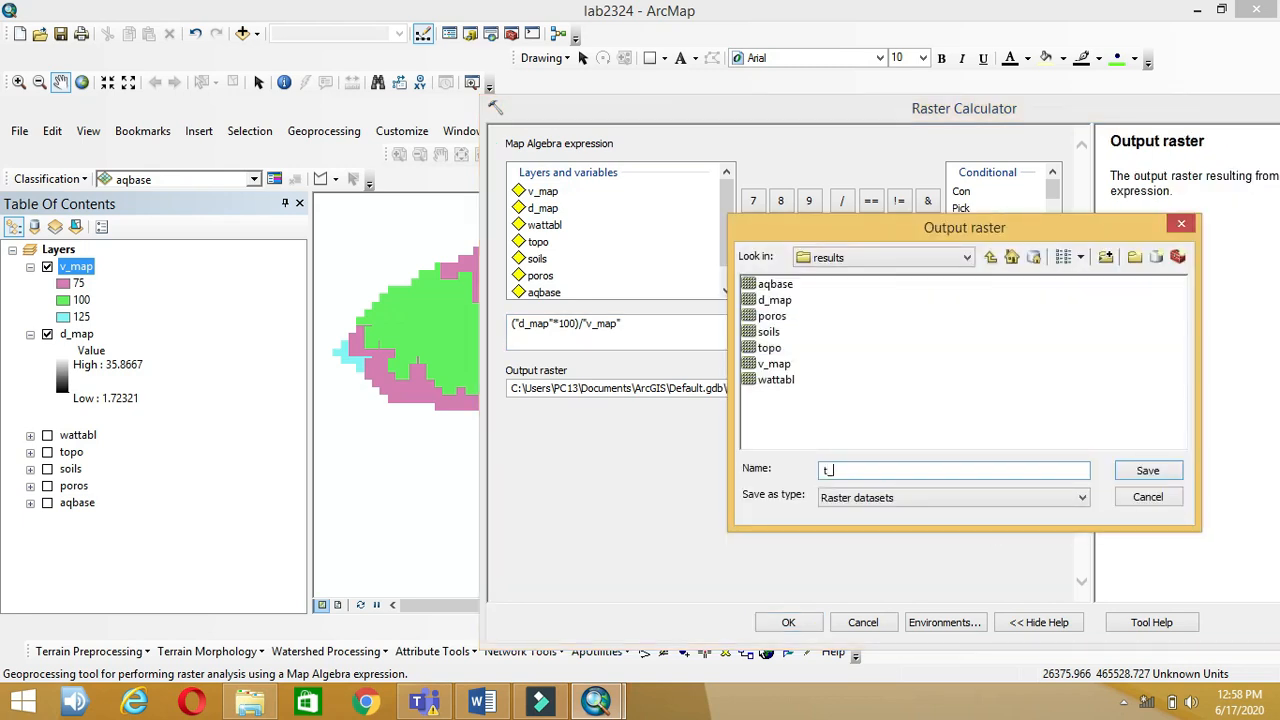
{"action": "left_click", "coordinate": [1164, 473]}
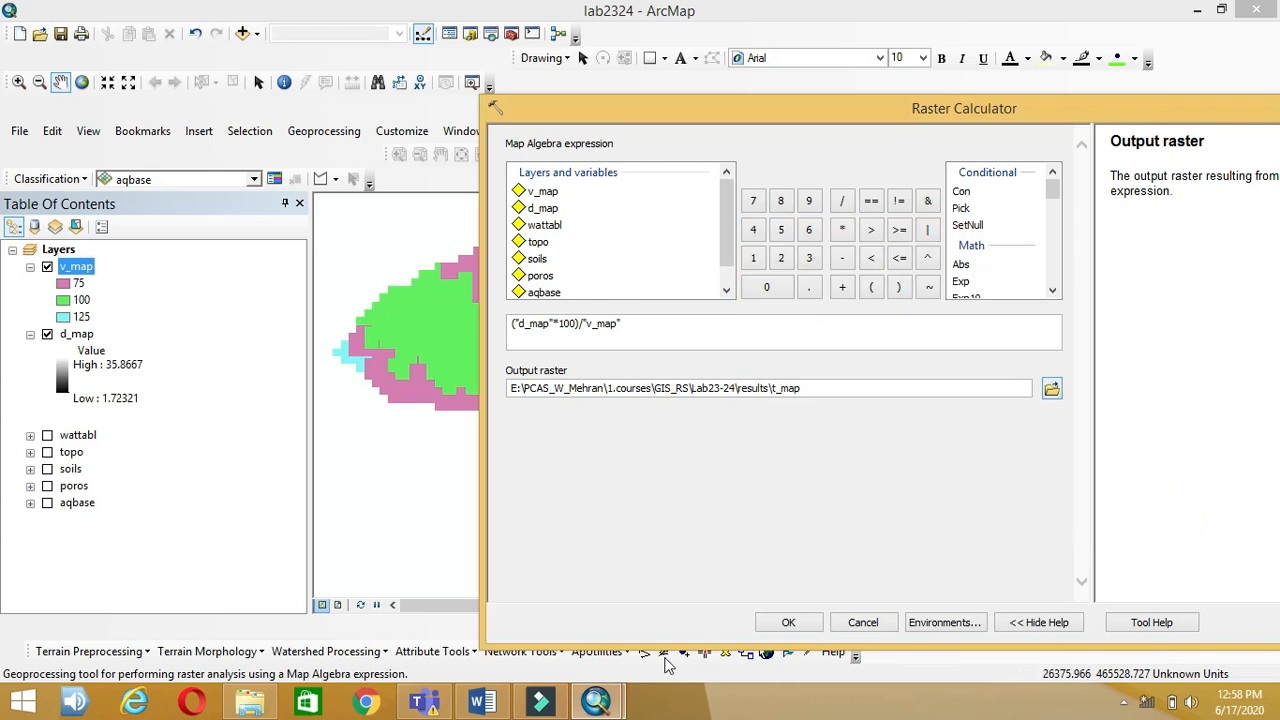
{"action": "left_click", "coordinate": [503, 705]}
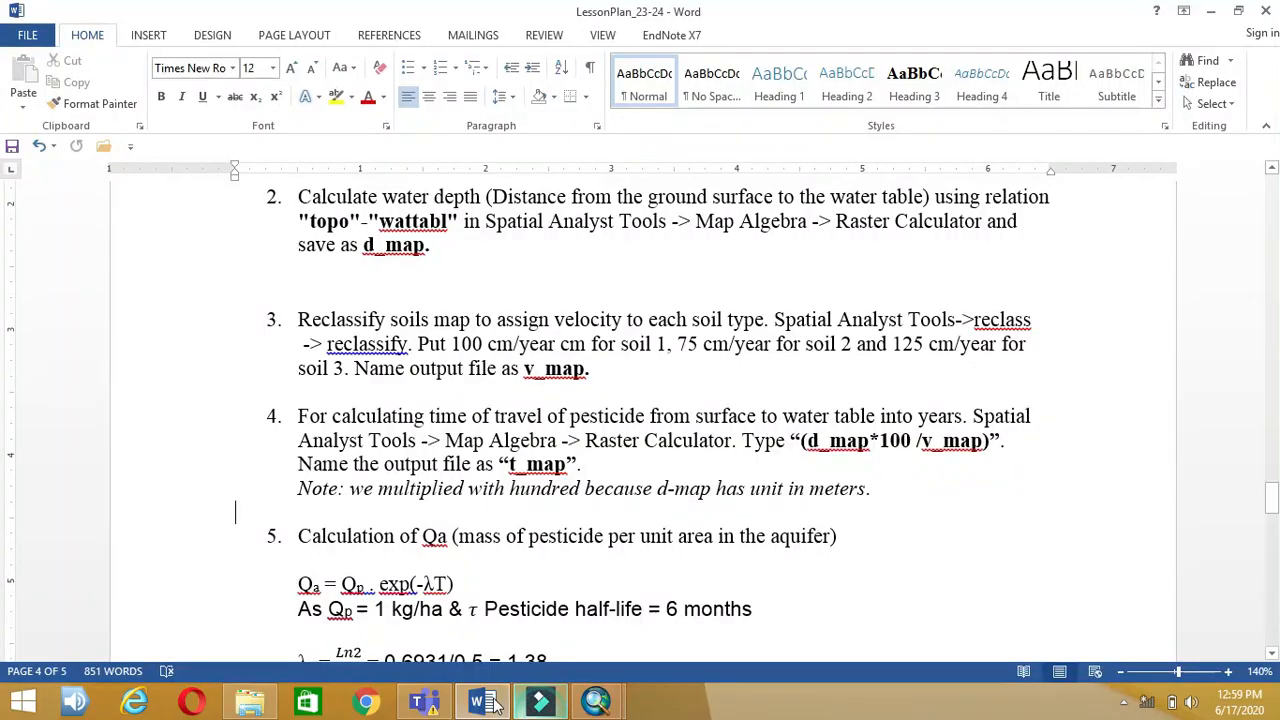
{"action": "mouse_move", "coordinate": [495, 705]}
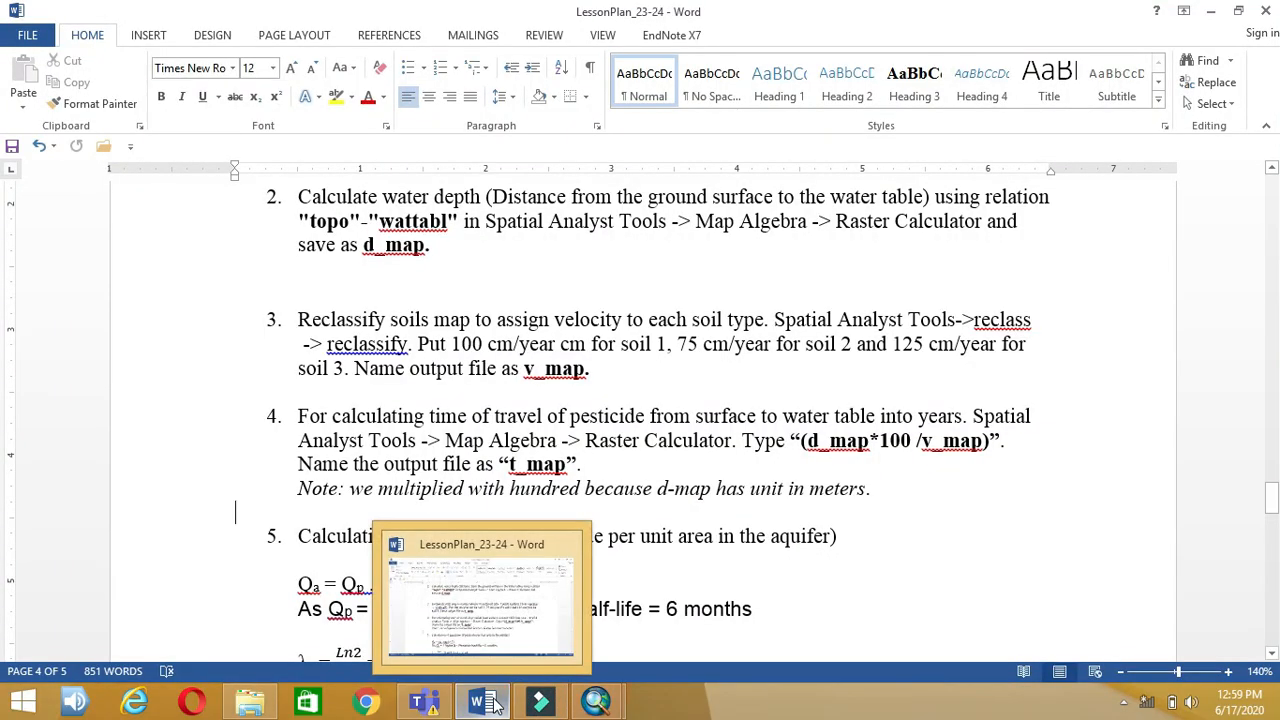
{"action": "left_click", "coordinate": [495, 705]}
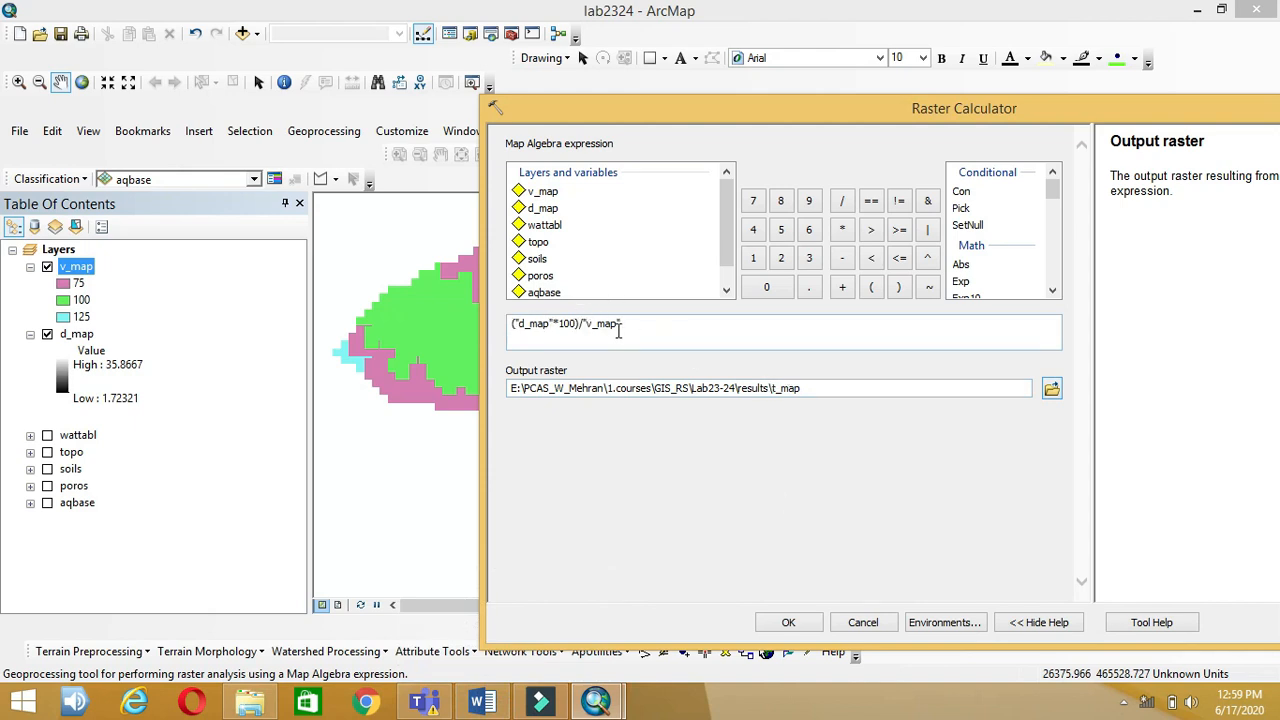
{"action": "left_click", "coordinate": [782, 622]}
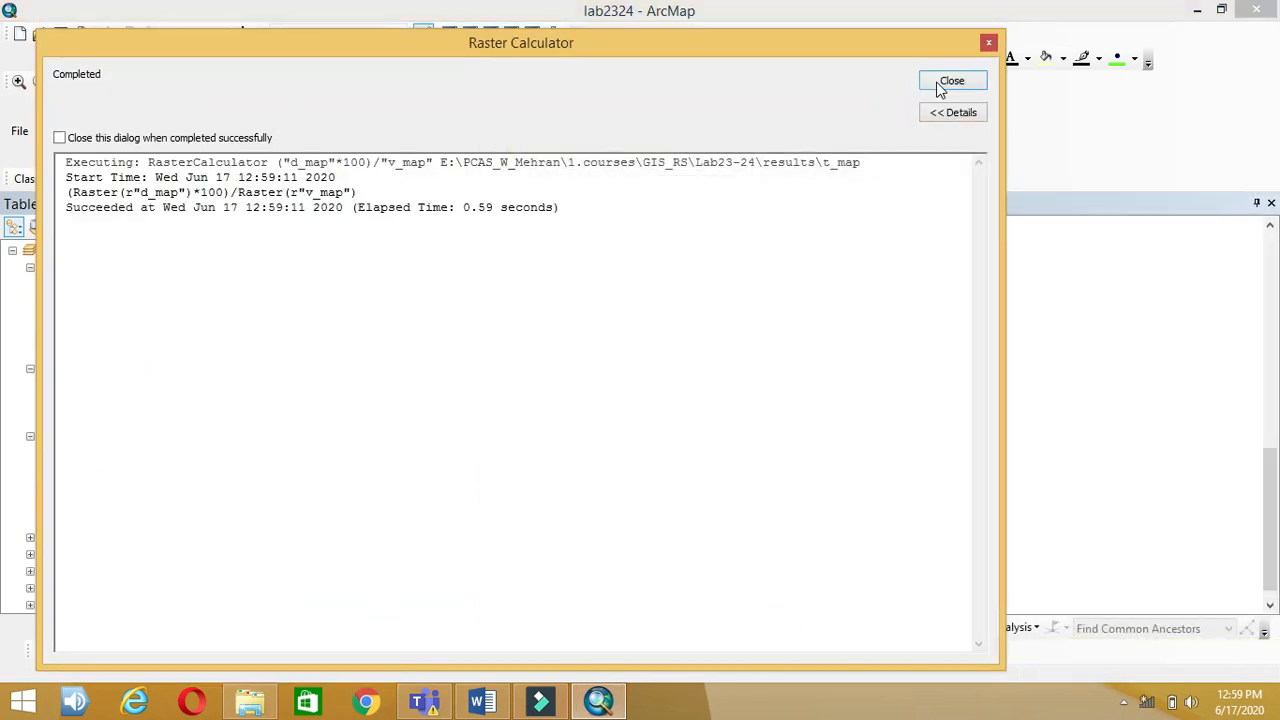
{"action": "left_click", "coordinate": [950, 82]}
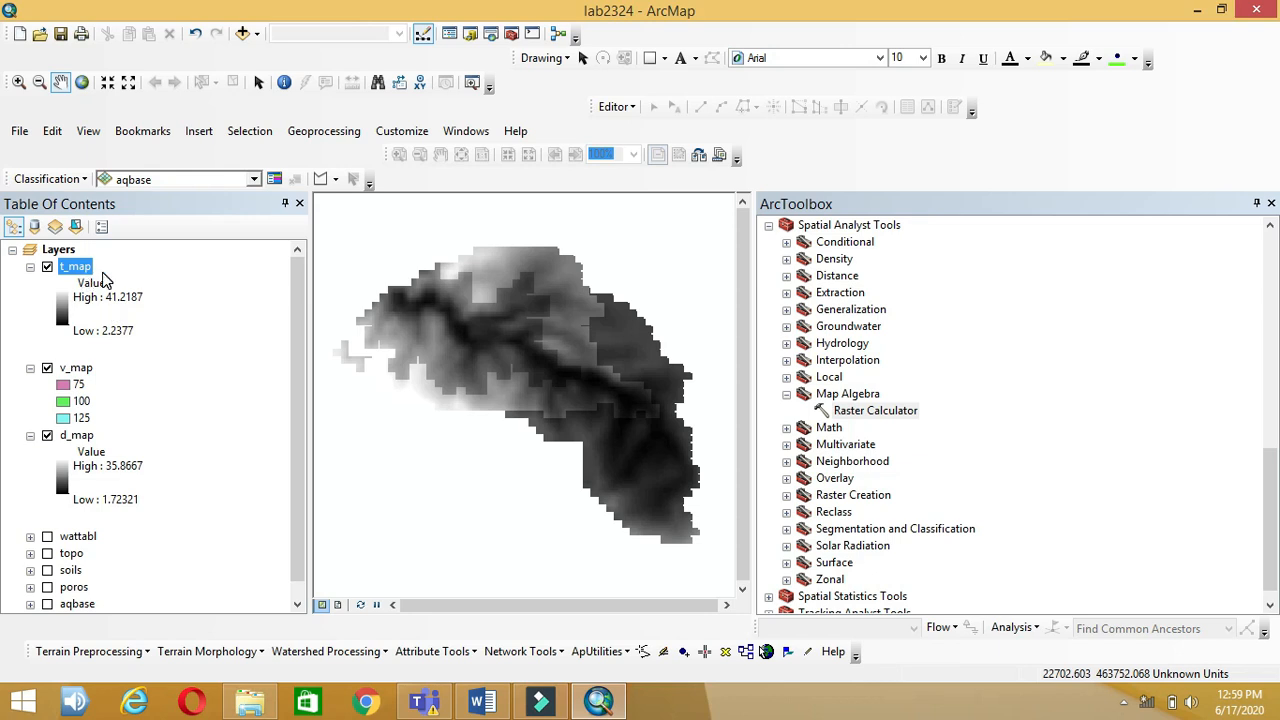
- Collapse the legends of the t_map, v_map and d_map layers in the table of contents
{"action": "mouse_move", "coordinate": [497, 707]}
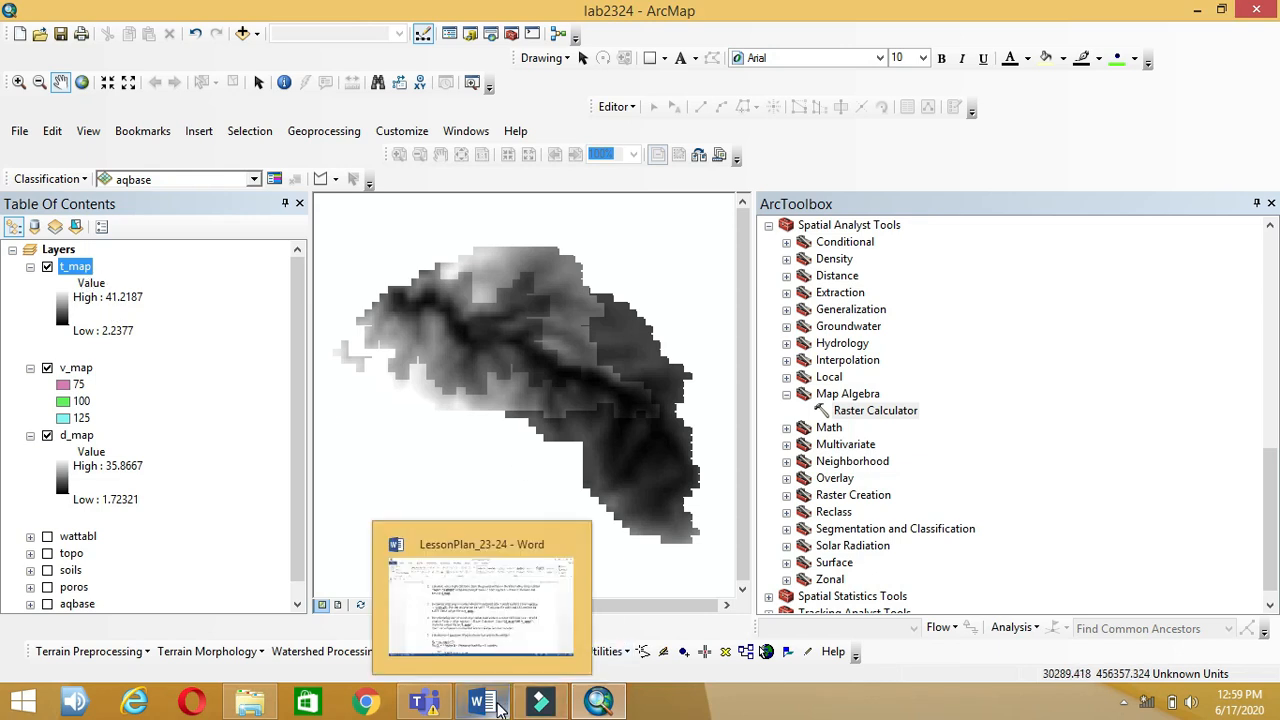
{"action": "left_click", "coordinate": [30, 267]}
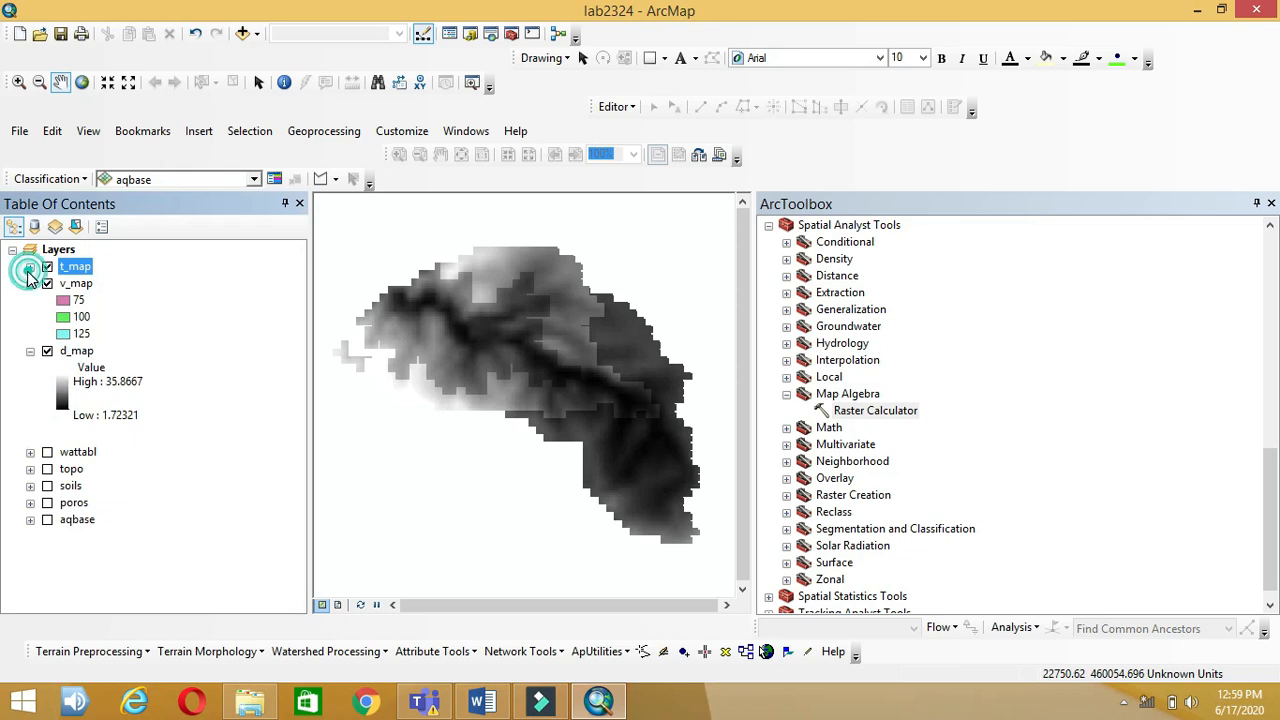
{"action": "left_click", "coordinate": [30, 284]}
{"action": "left_click", "coordinate": [30, 300]}
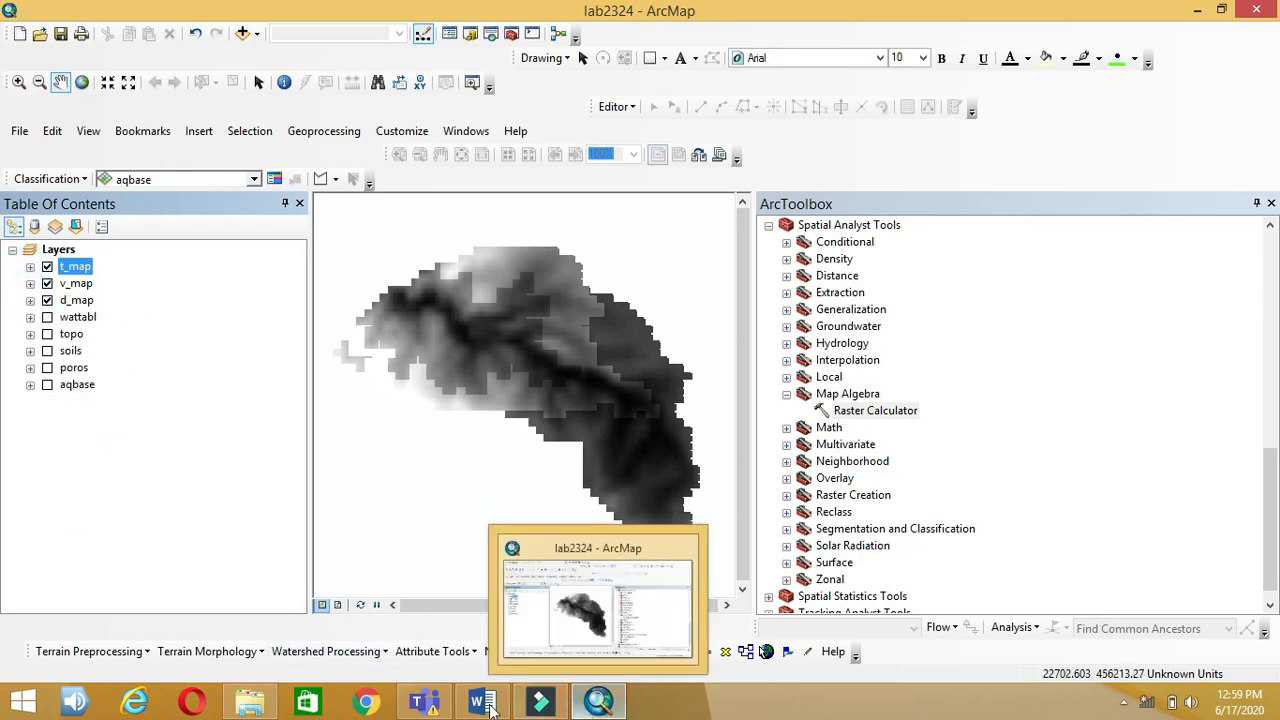
- Read steps 5 and 6 of the Word procedure on the Qa formula, decay constant, Raster Calculator expression and output name
{"action": "left_click", "coordinate": [482, 703]}
{"action": "scroll", "coordinate": [505, 490], "scroll_direction": "down", "scroll_amount": 2}
{"action": "scroll", "coordinate": [505, 490], "scroll_direction": "down", "scroll_amount": 3}
{"action": "scroll", "coordinate": [424, 348], "scroll_direction": "up", "scroll_amount": 2}
{"action": "double_click", "coordinate": [424, 348]}
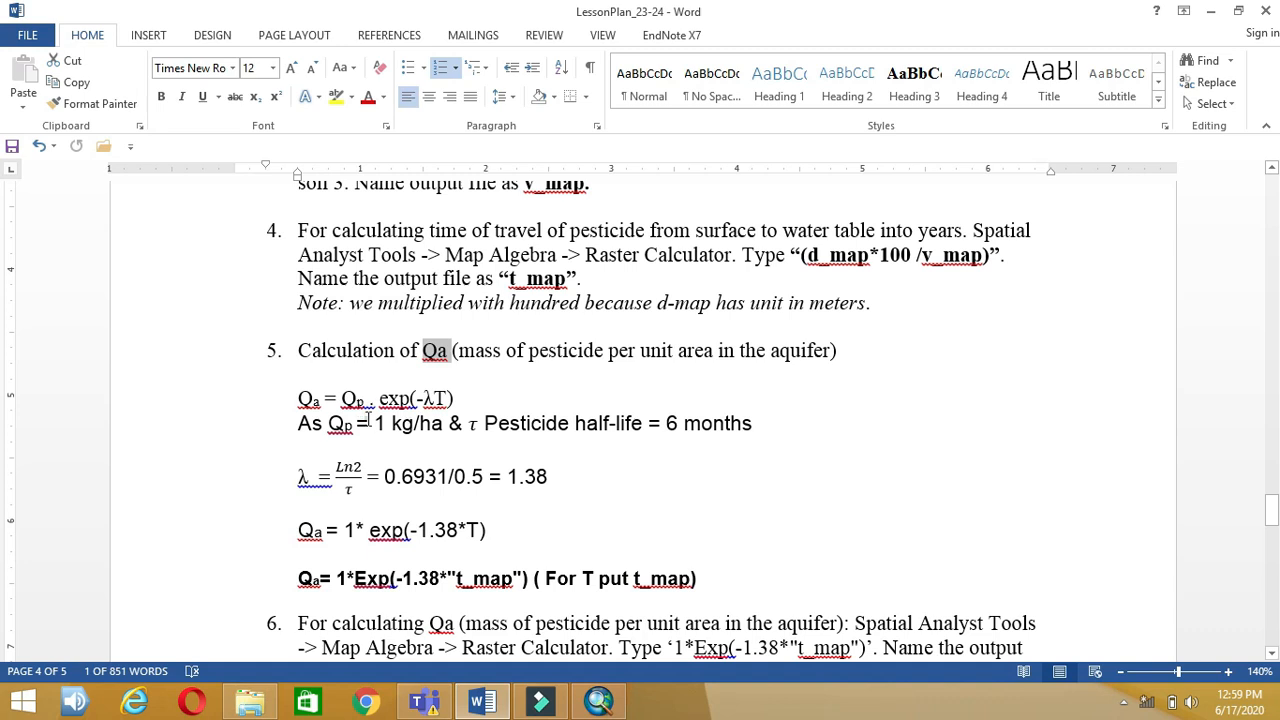
{"action": "left_click_drag", "start_coordinate": [368, 423], "coordinate": [447, 423]}
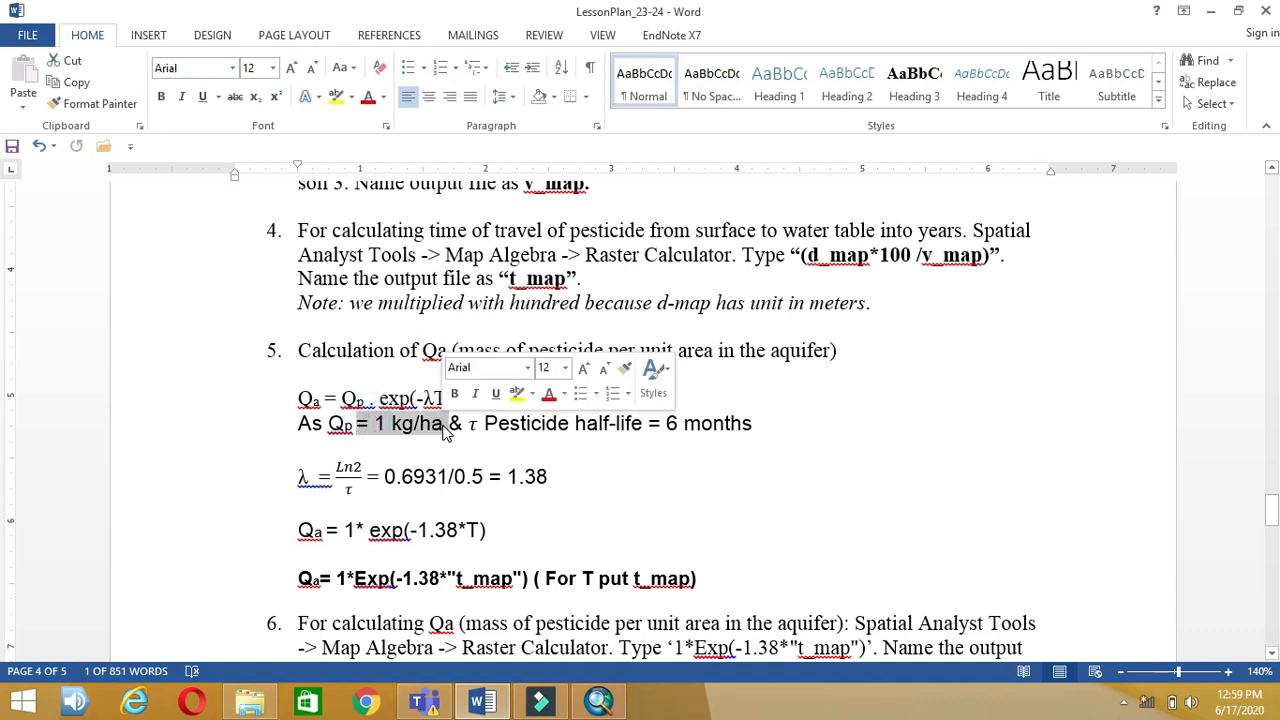
{"action": "left_click_drag", "start_coordinate": [667, 423], "coordinate": [752, 425]}
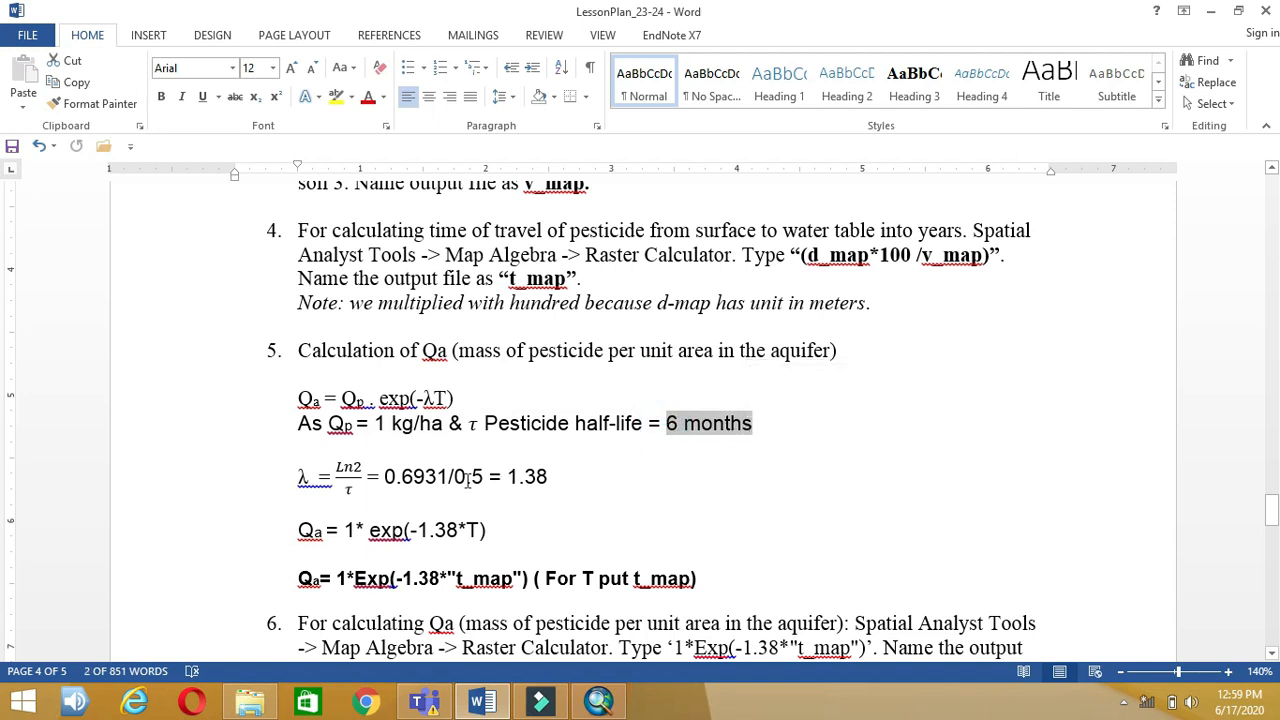
{"action": "left_click_drag", "start_coordinate": [296, 482], "coordinate": [483, 482]}
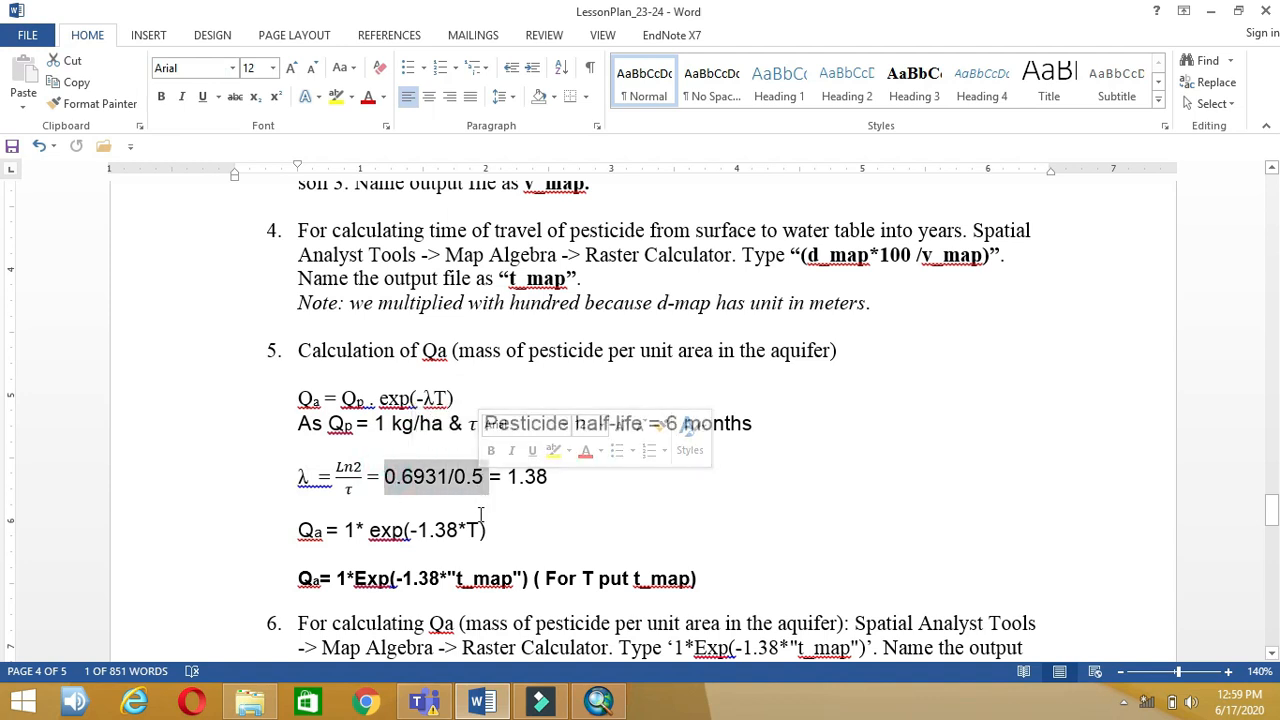
{"action": "left_click", "coordinate": [516, 480]}
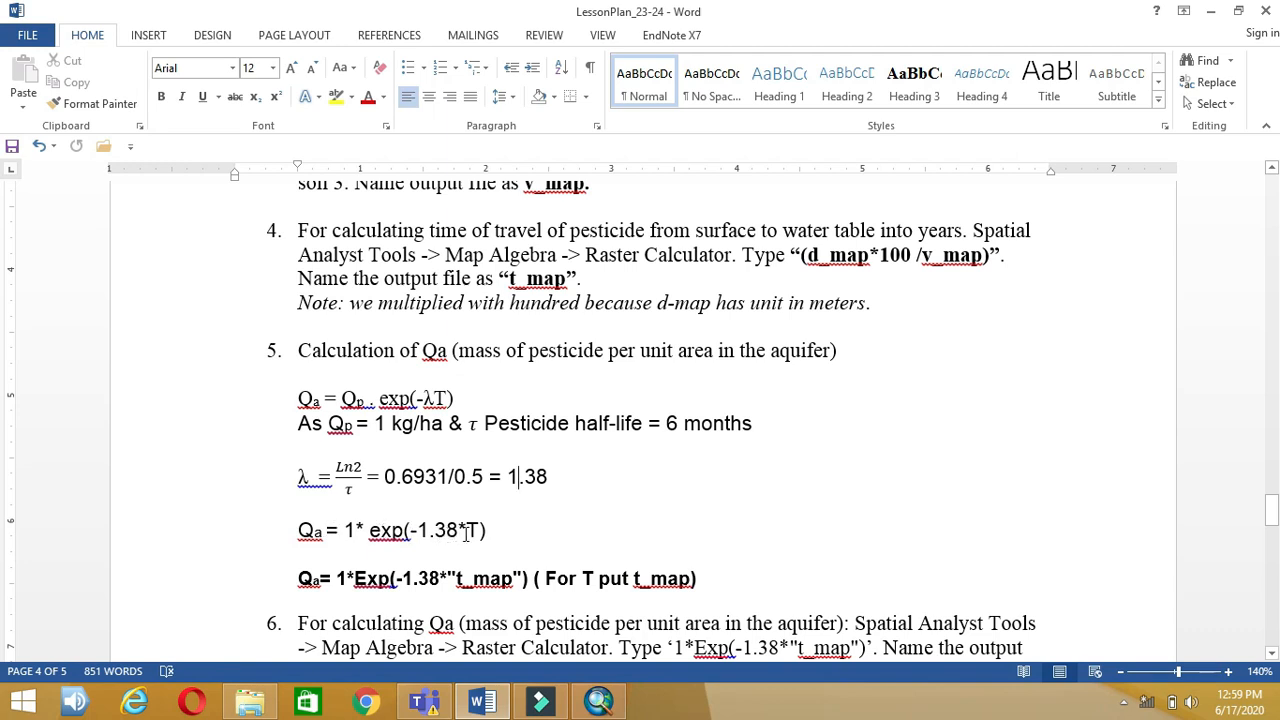
{"action": "left_click_drag", "start_coordinate": [300, 578], "coordinate": [530, 590]}
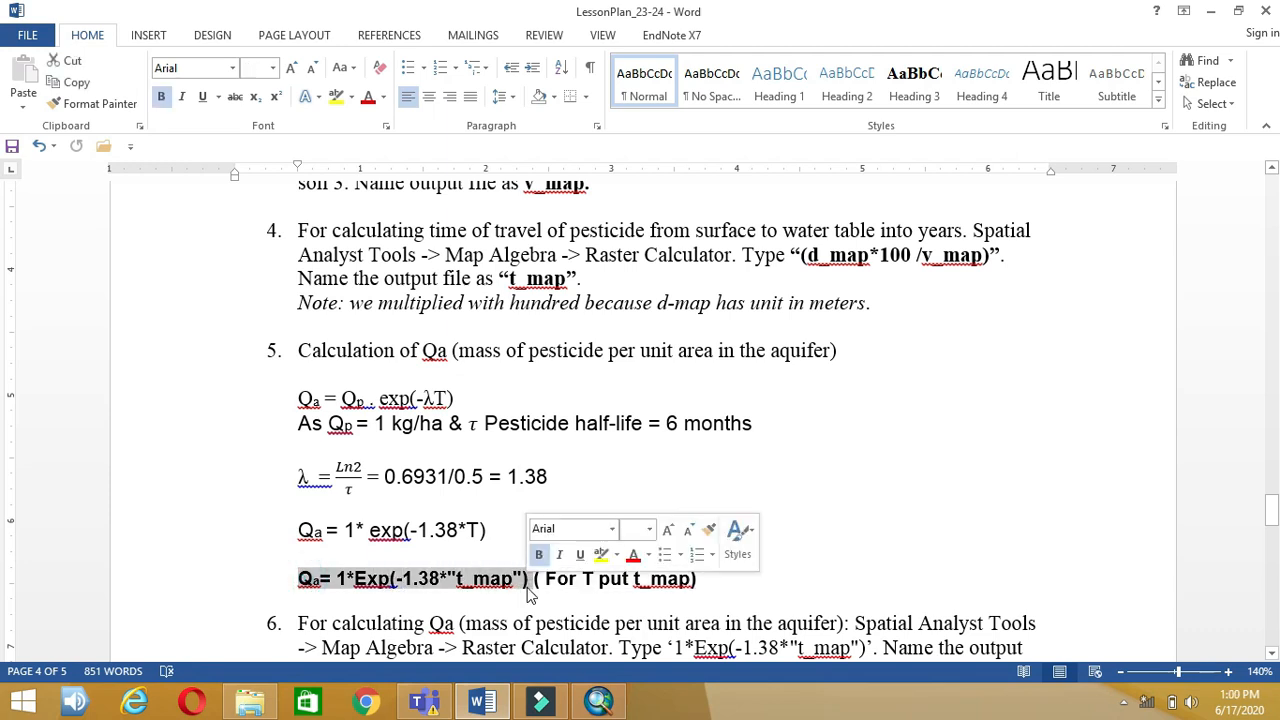
{"action": "left_click", "coordinate": [512, 622]}
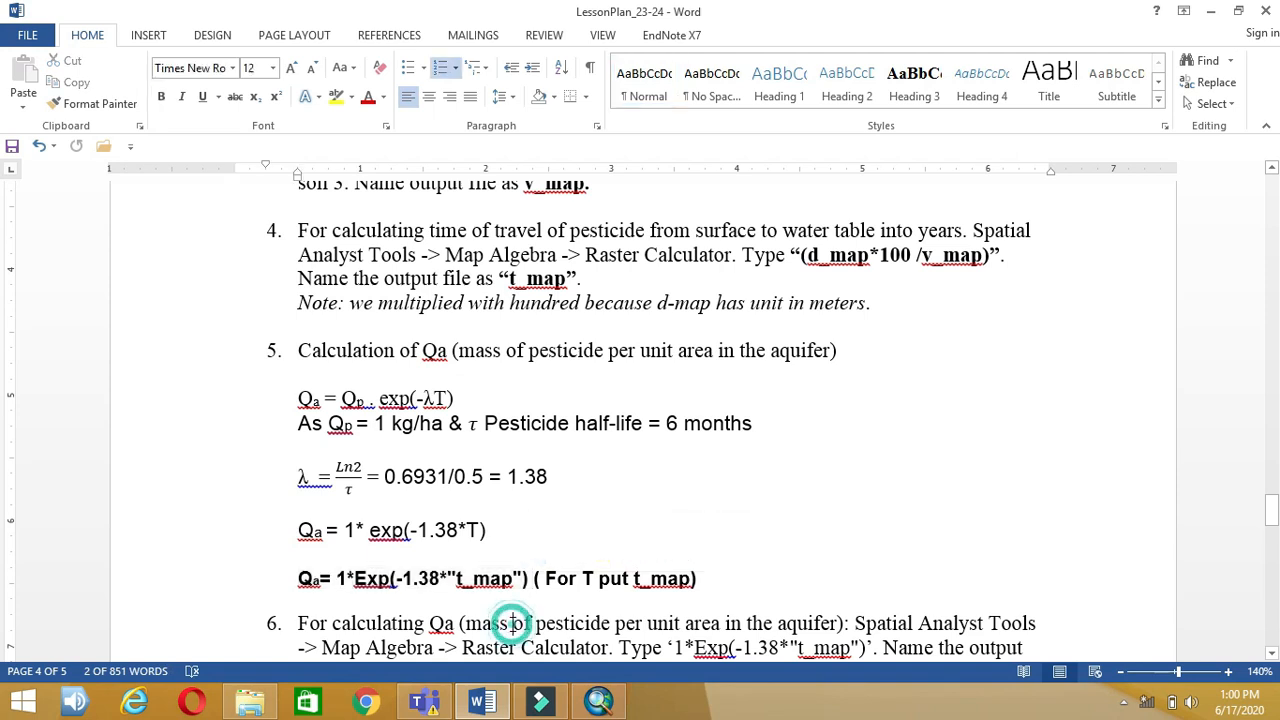
{"action": "scroll", "coordinate": [504, 602], "scroll_direction": "down", "scroll_amount": 1}
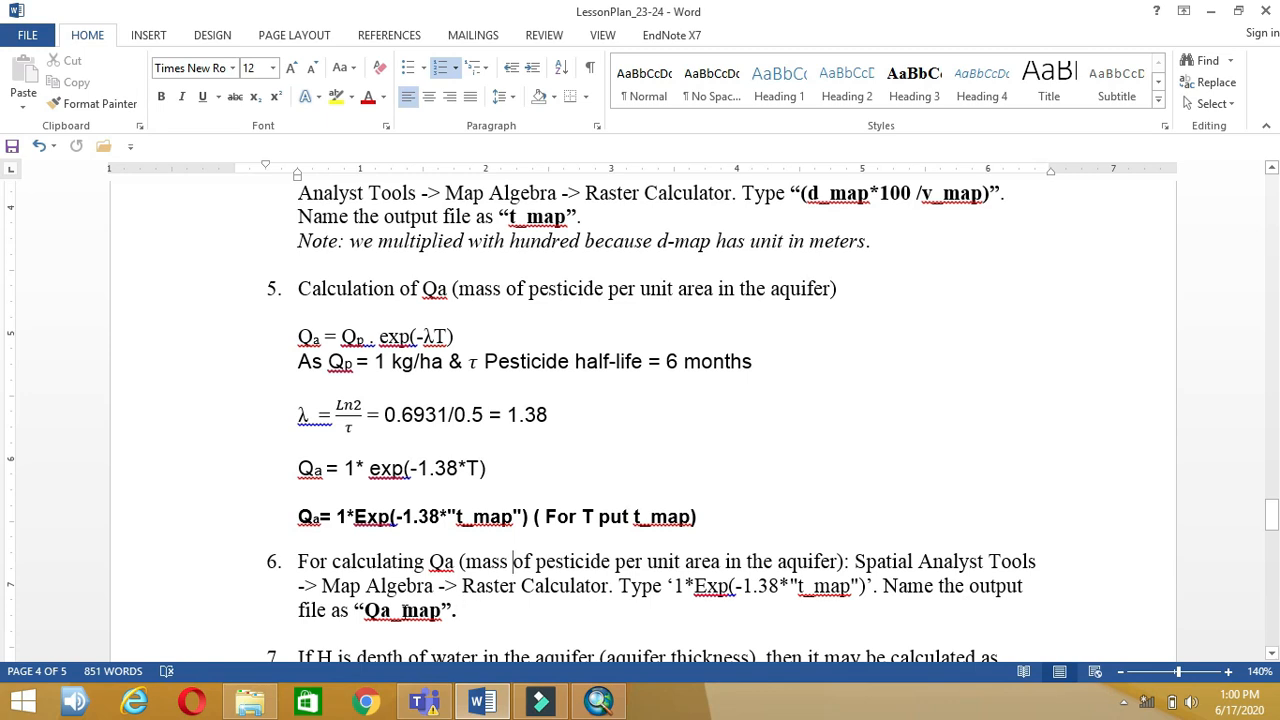
- Switch to ArcMap and build the Raster Calculator expression 1 * Exp(-1.38*"t_map"), checking it against the Word procedure
{"action": "left_click", "coordinate": [599, 701]}
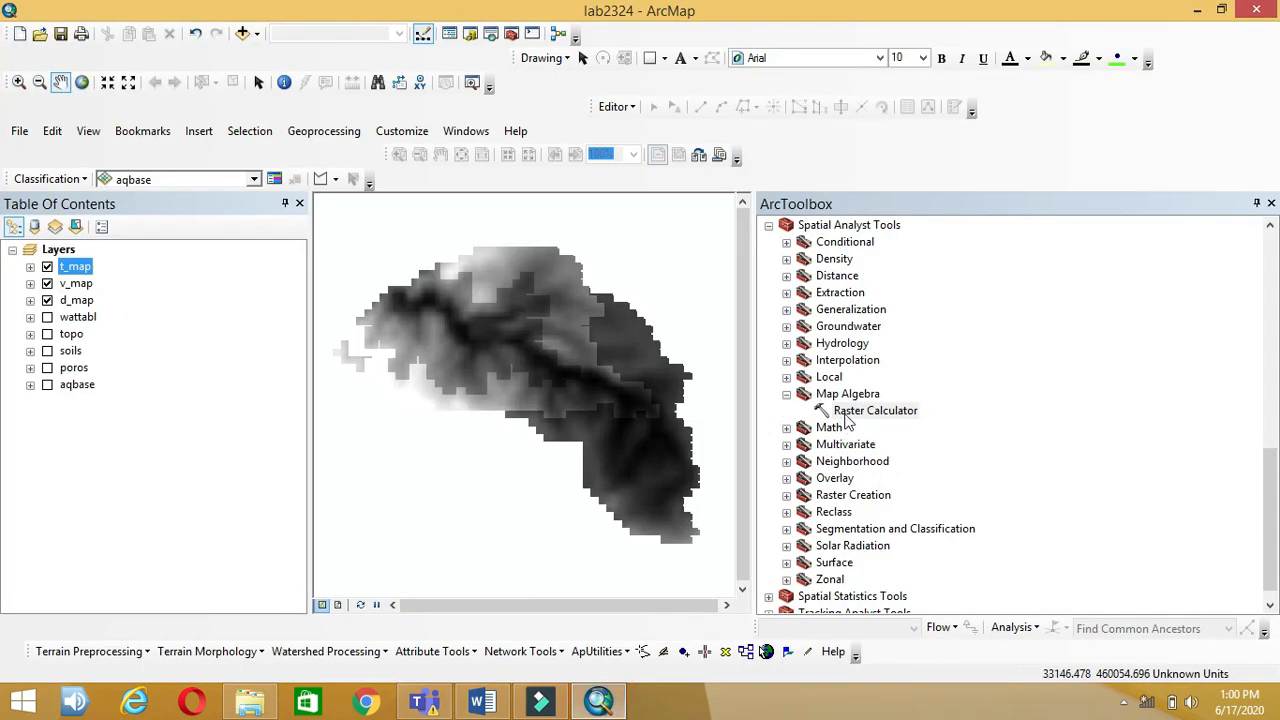
{"action": "double_click", "coordinate": [860, 411]}
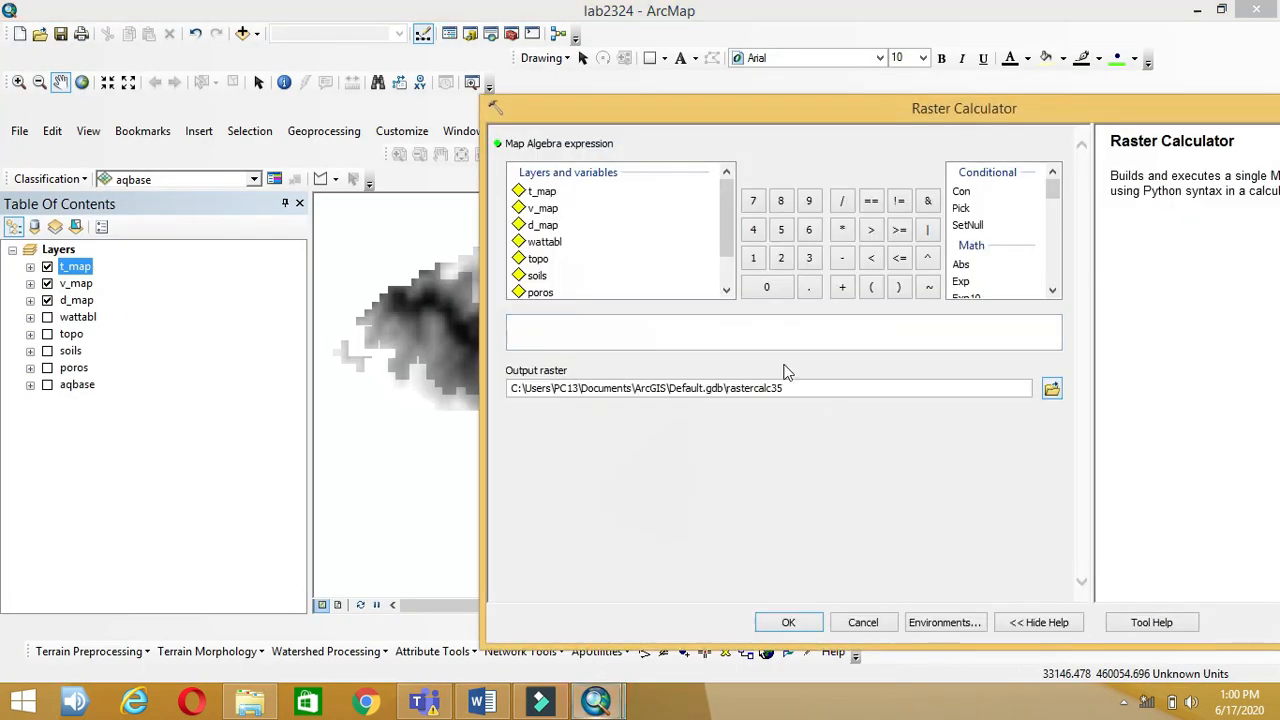
{"action": "left_click", "coordinate": [488, 701]}
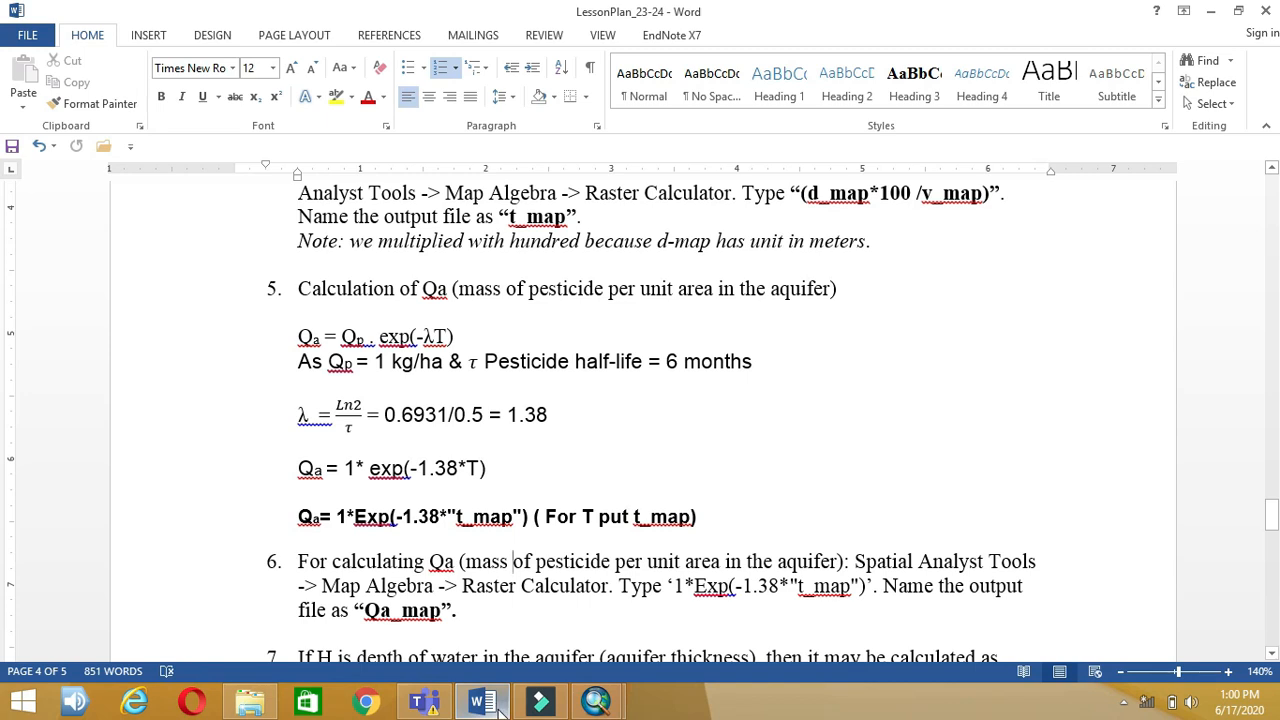
{"action": "left_click", "coordinate": [500, 705]}
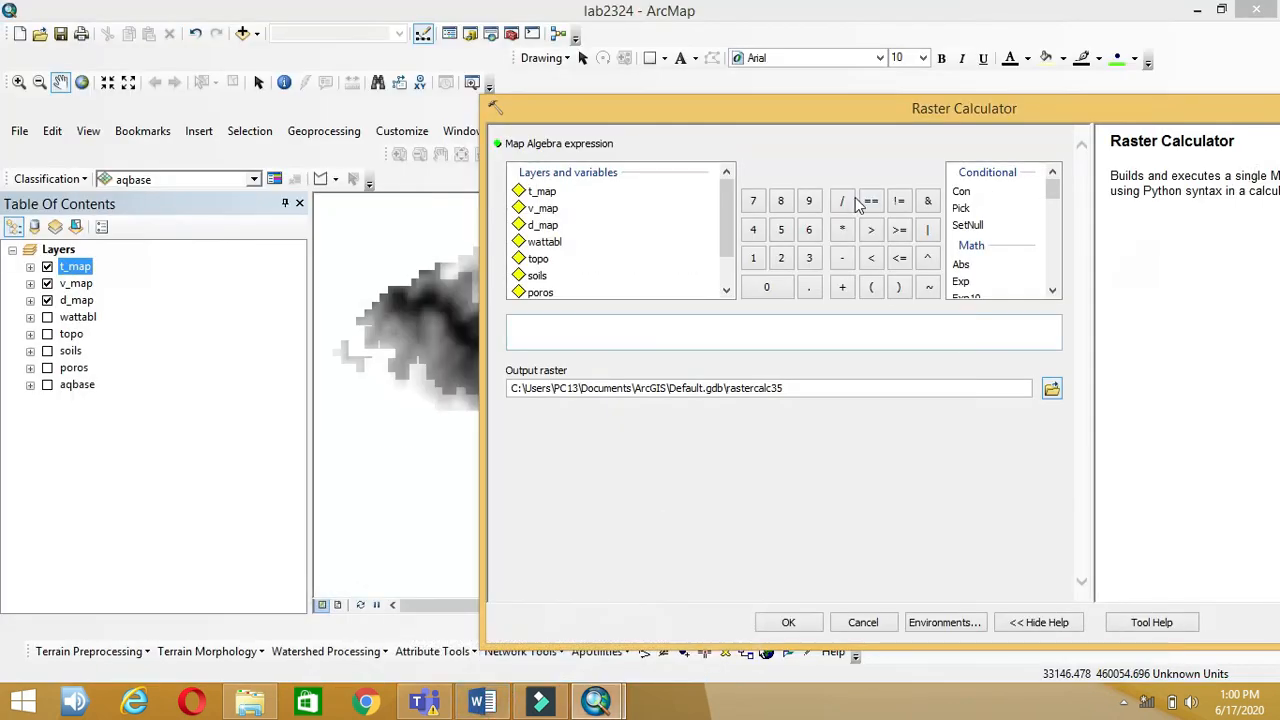
{"action": "left_click", "coordinate": [753, 258]}
{"action": "left_click", "coordinate": [841, 230]}
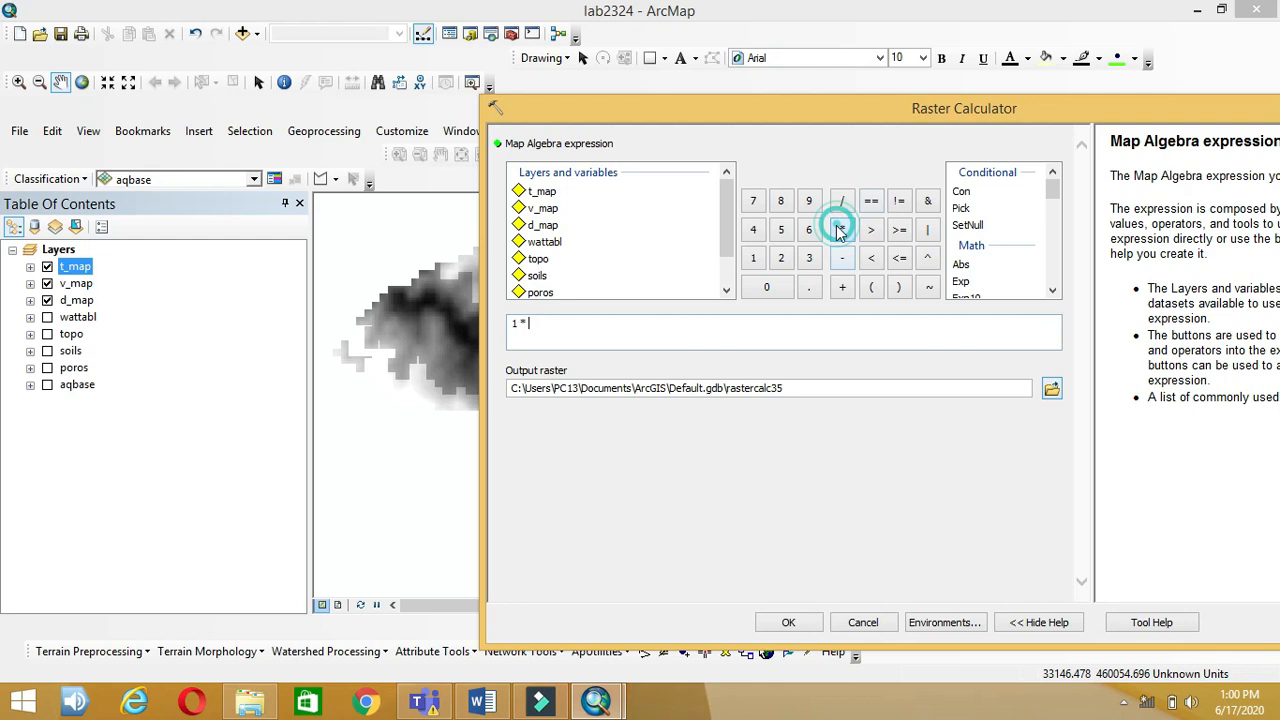
{"action": "double_click", "coordinate": [962, 283]}
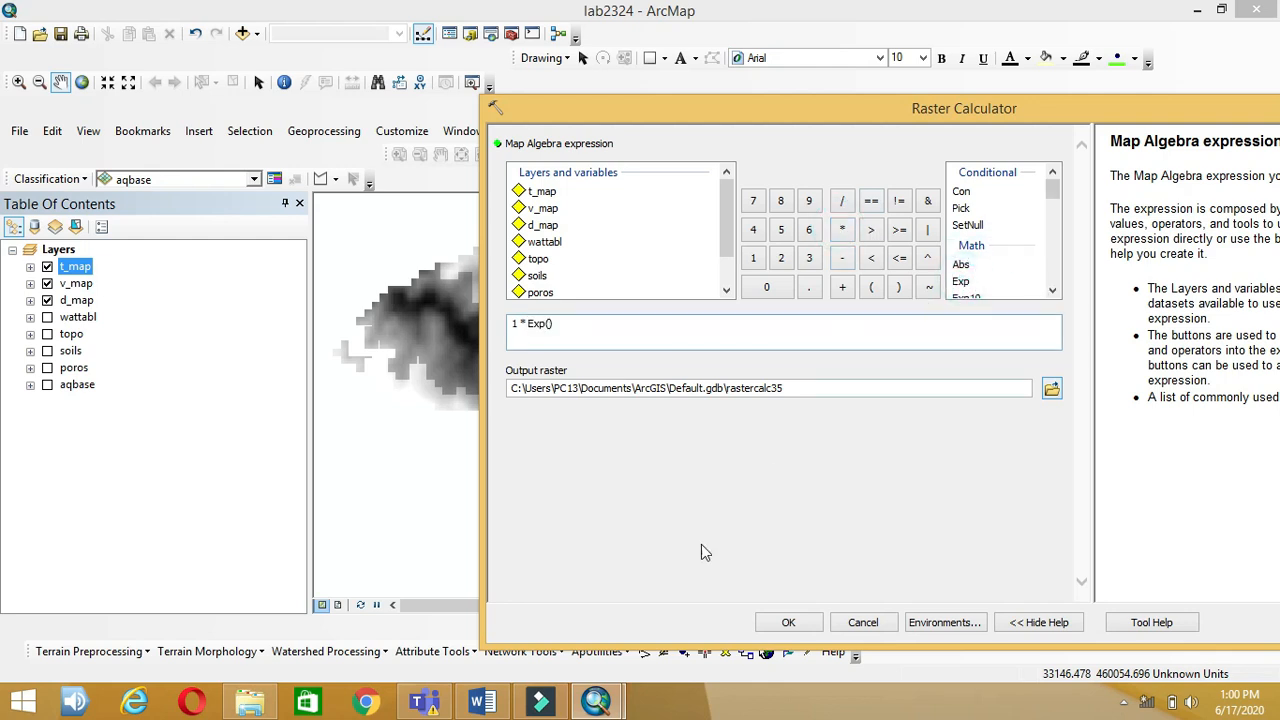
{"action": "left_click", "coordinate": [481, 703]}
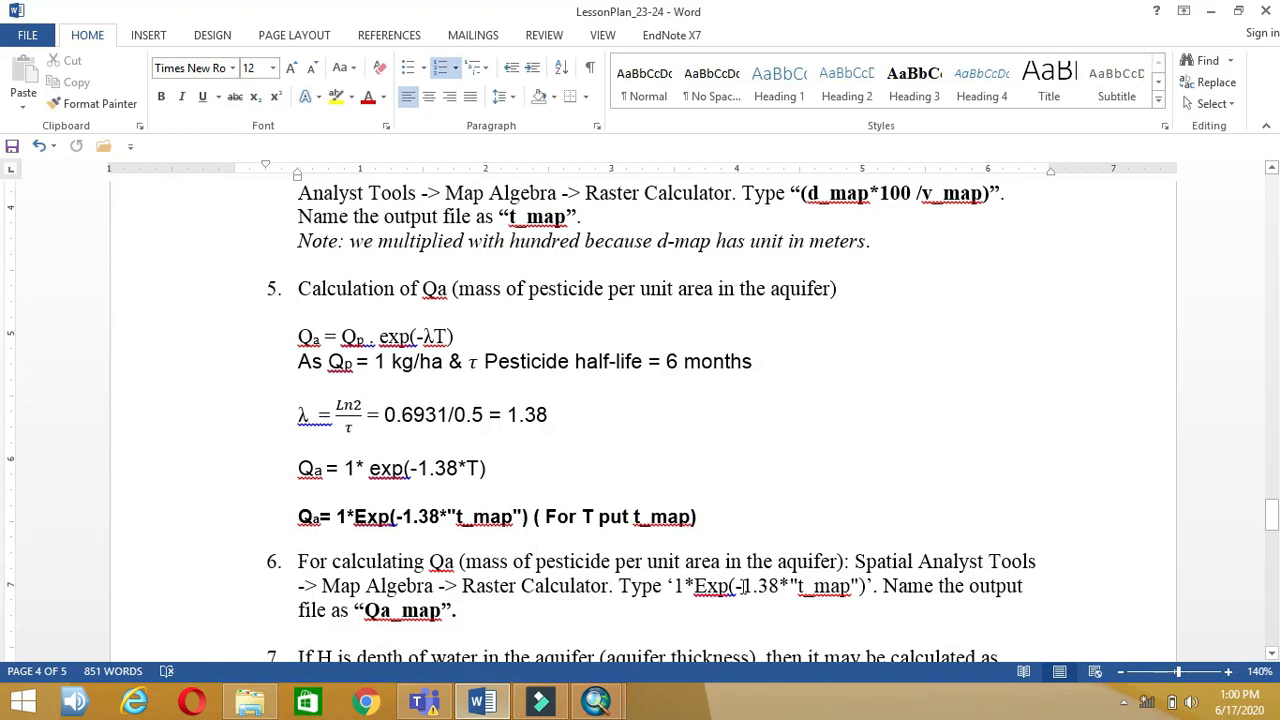
{"action": "left_click_drag", "start_coordinate": [739, 586], "coordinate": [792, 586]}
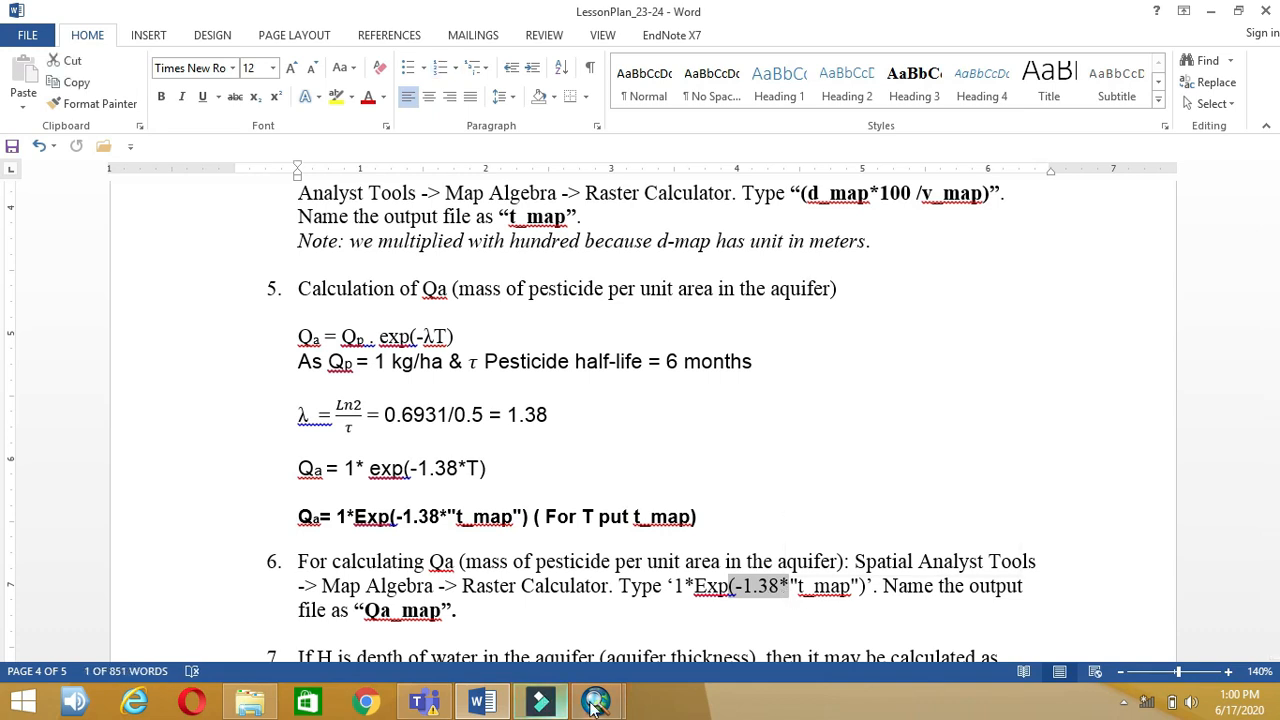
{"action": "left_click", "coordinate": [505, 706]}
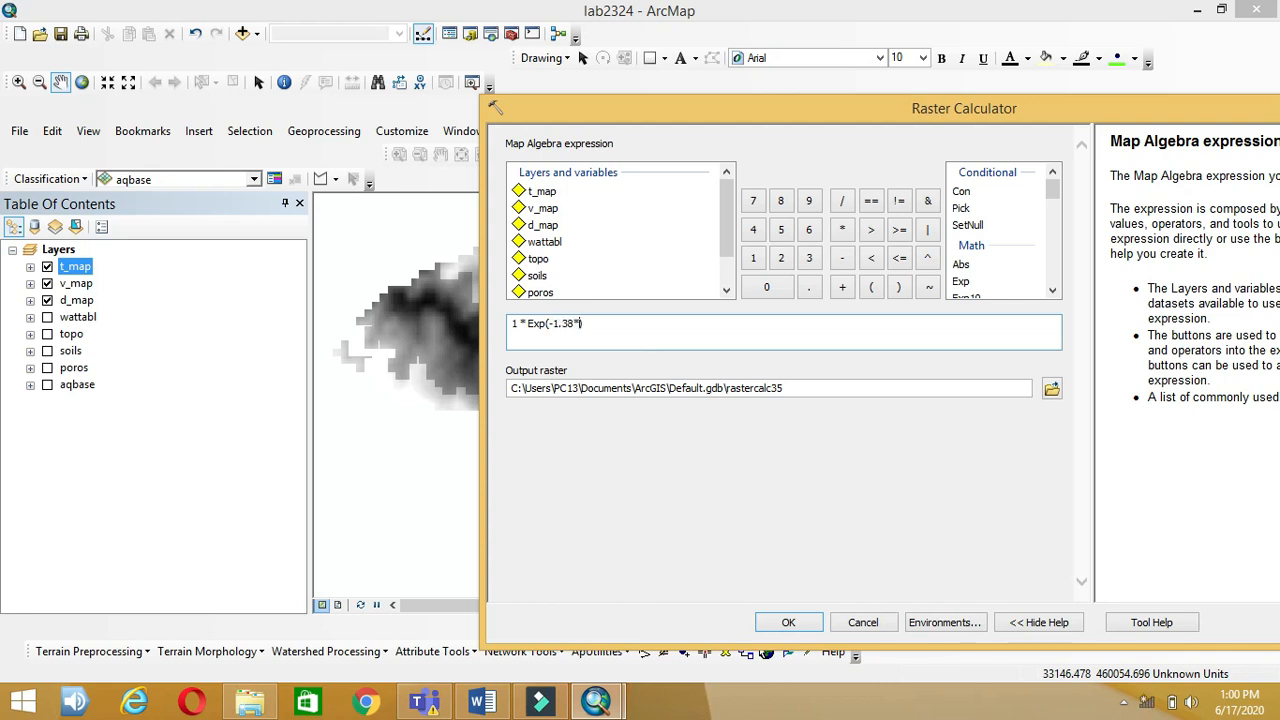
{"action": "double_click", "coordinate": [537, 191]}
- Check the output name in Word, save the output raster as Qa_map in the results folder and run Raster Calculator
{"action": "left_click", "coordinate": [481, 702]}
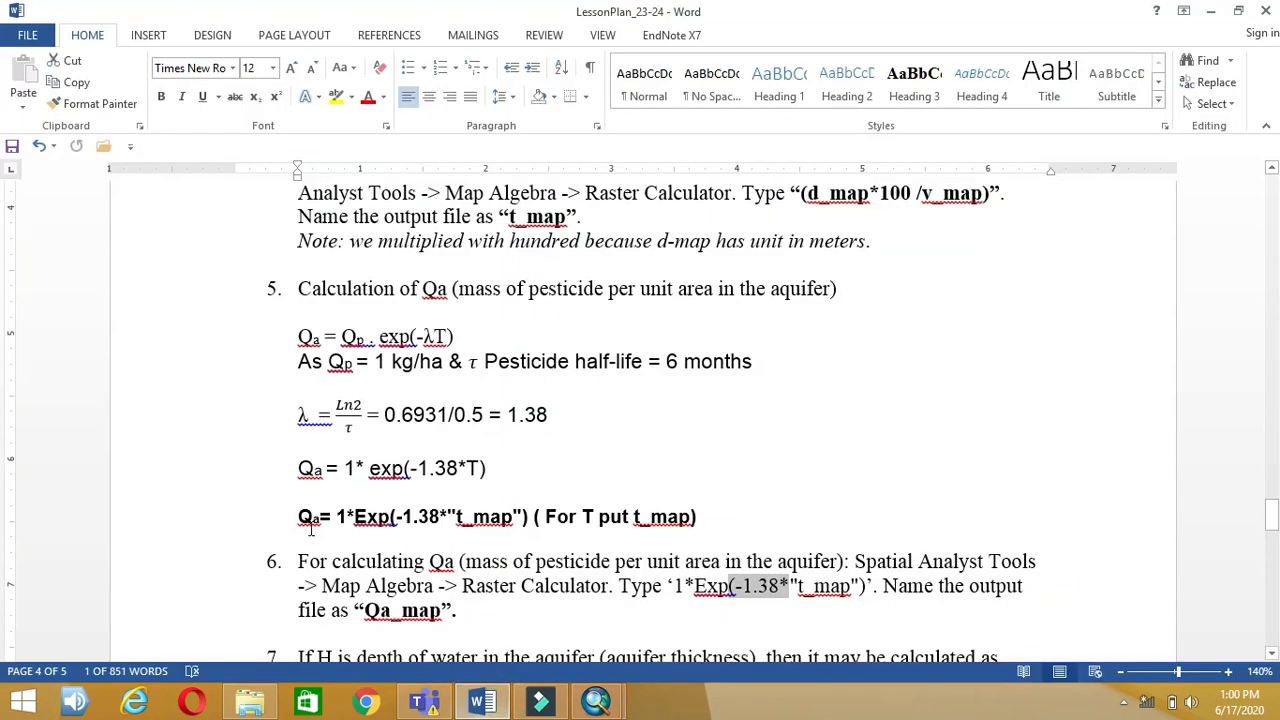
{"action": "left_click_drag", "start_coordinate": [363, 610], "coordinate": [390, 610]}
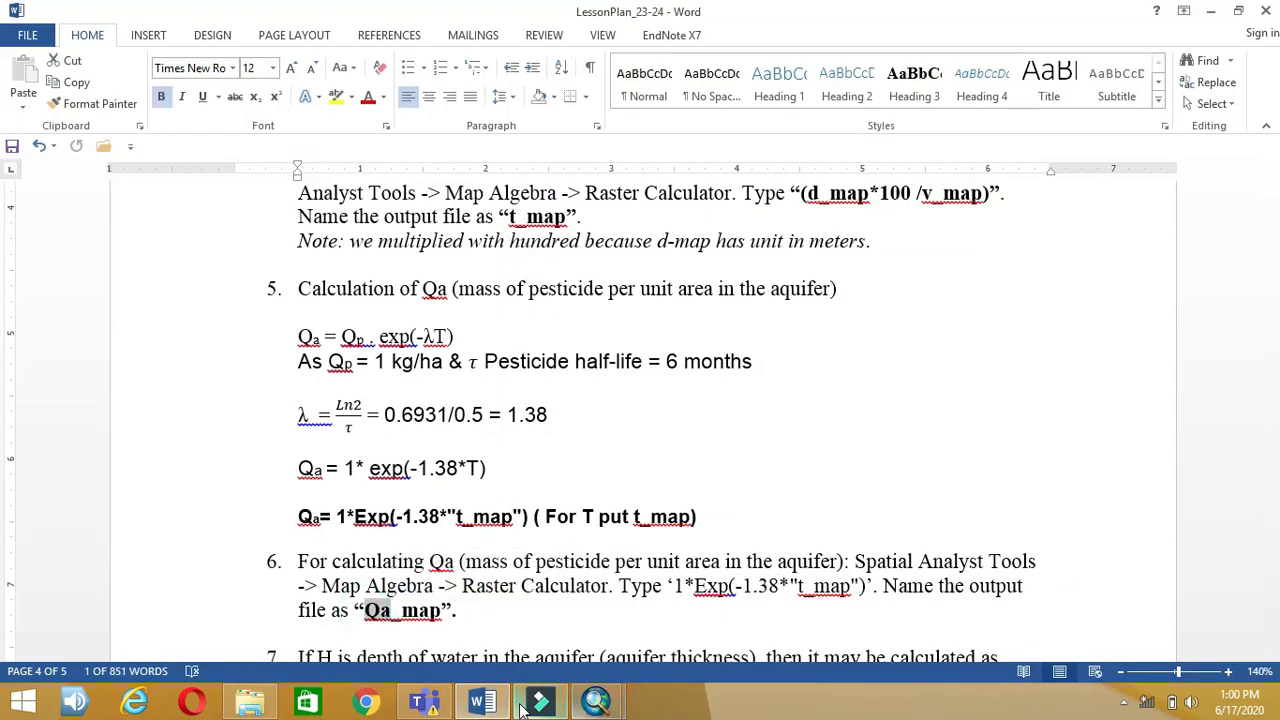
{"action": "left_click", "coordinate": [596, 702]}
{"action": "left_click", "coordinate": [1050, 389]}
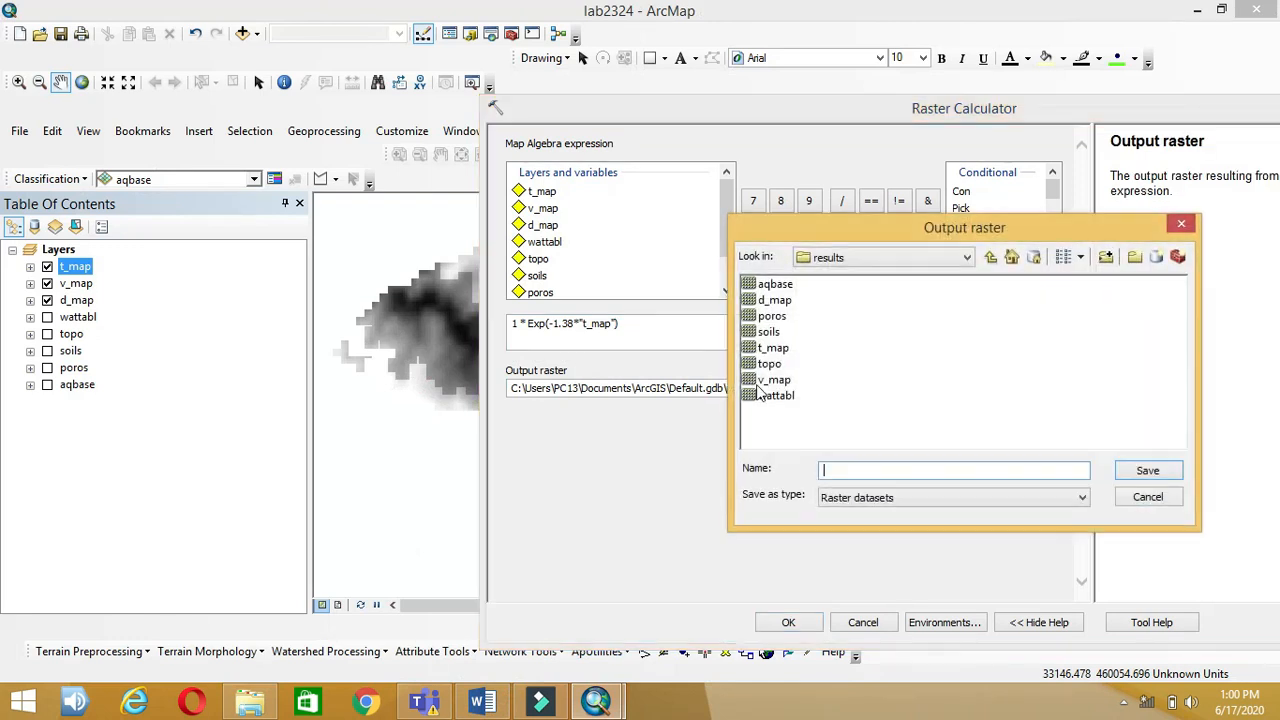
{"action": "type", "text": "Qa_map"}
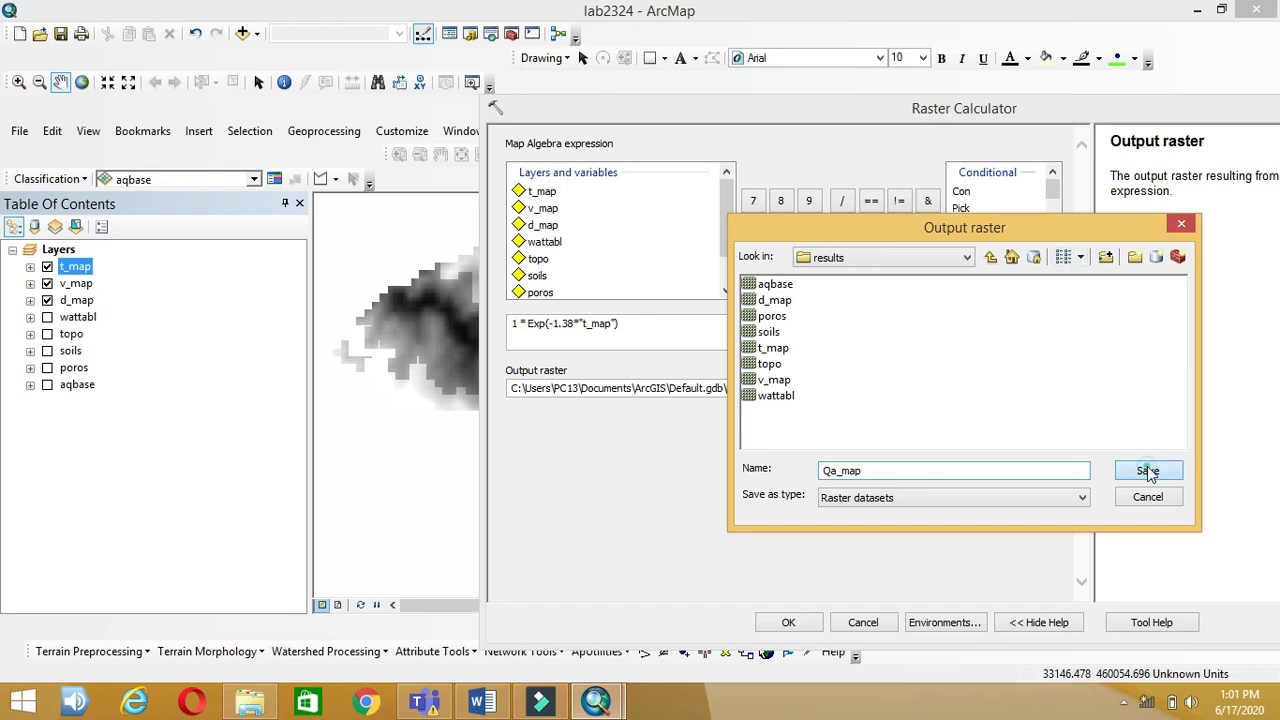
{"action": "left_click", "coordinate": [1146, 471]}
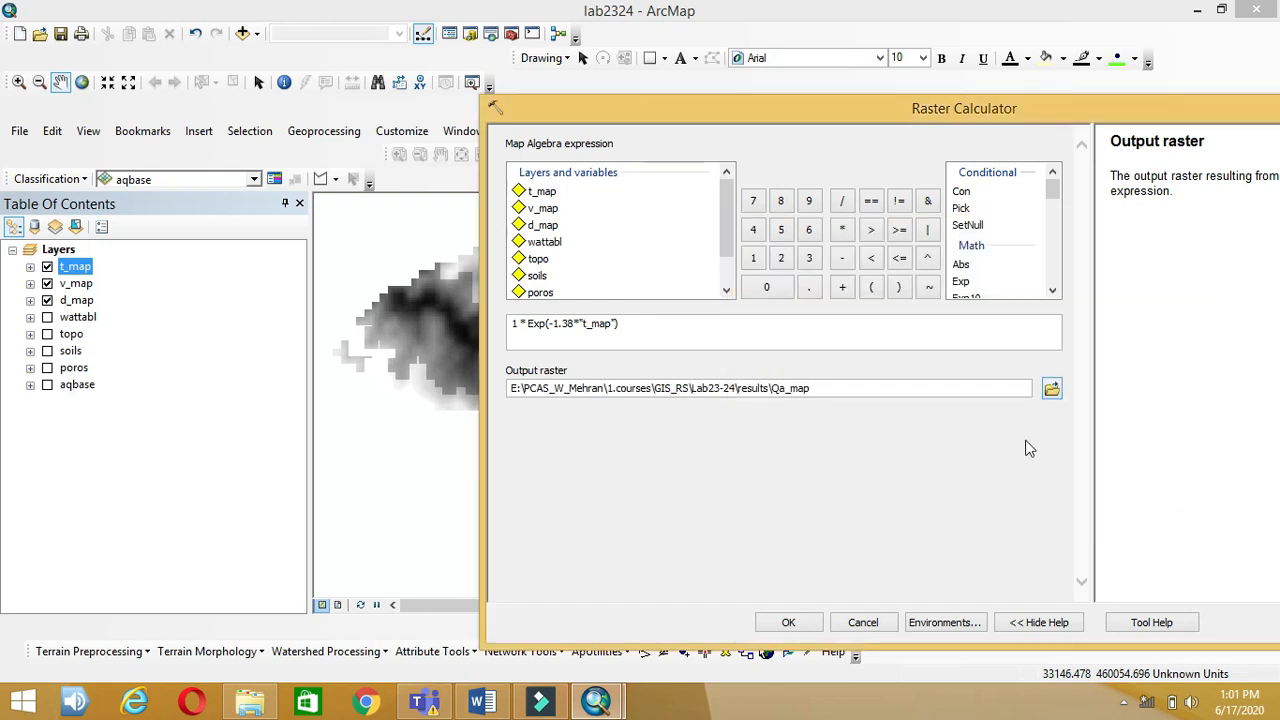
{"action": "left_click", "coordinate": [785, 622]}
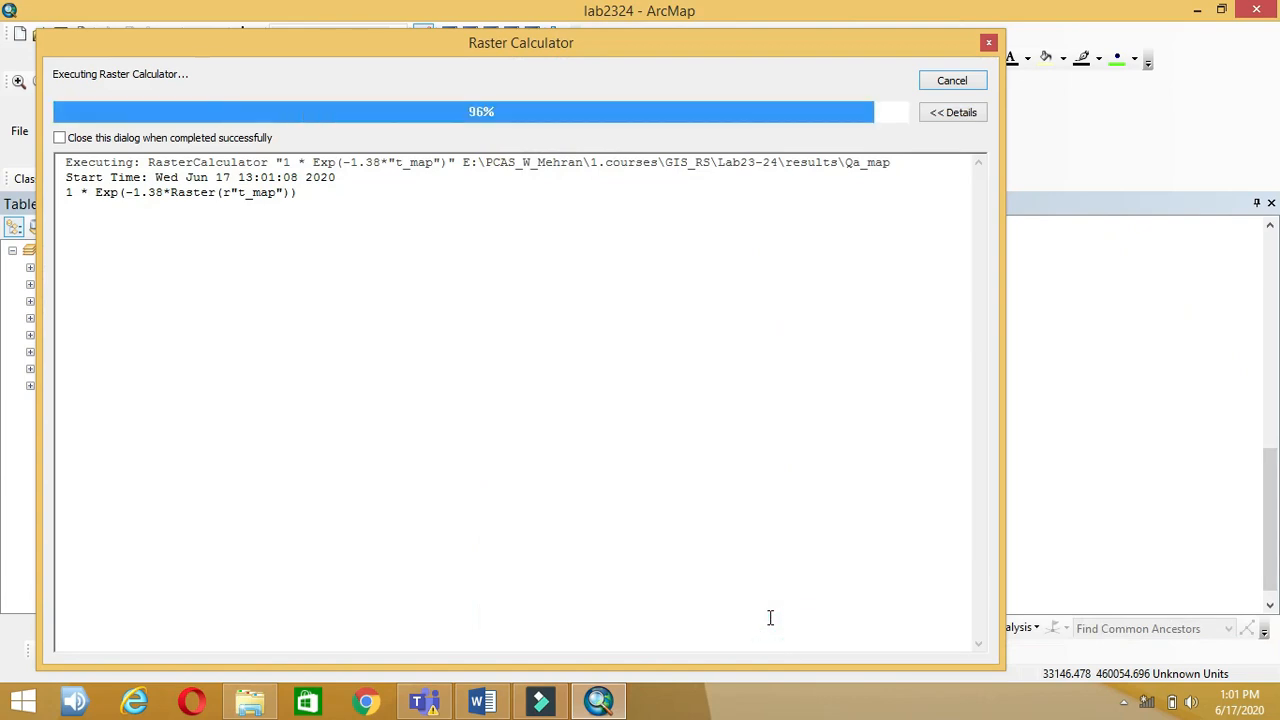
{"action": "left_click", "coordinate": [946, 86]}
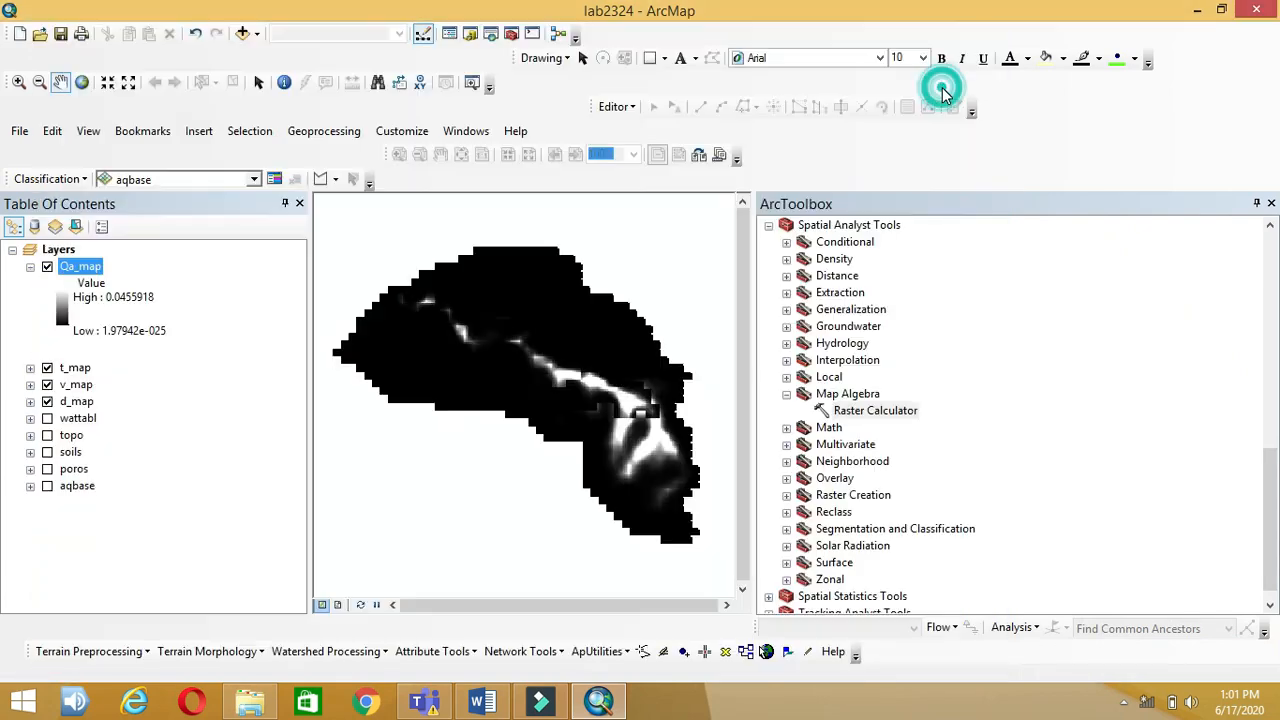
- Read step 7 of the Word procedure on the aquifer thickness formula and its Raster Calculator expression
{"action": "left_click", "coordinate": [481, 700]}
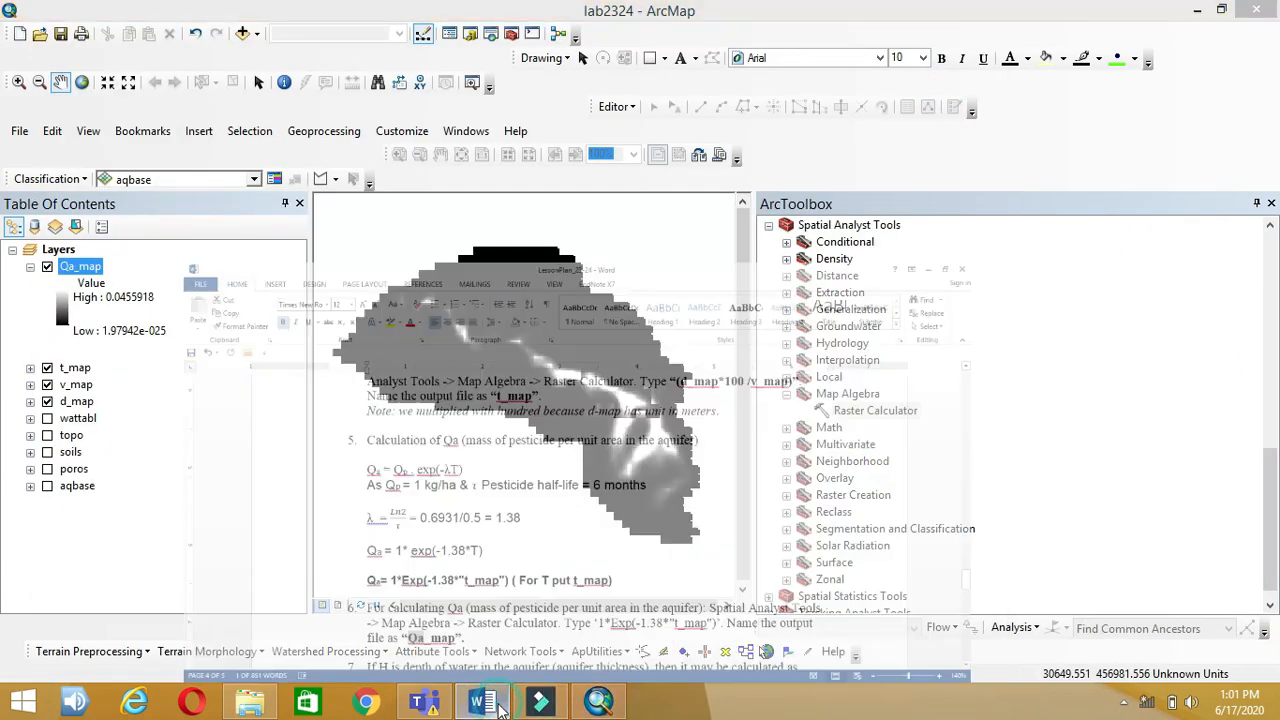
{"action": "left_click", "coordinate": [488, 708]}
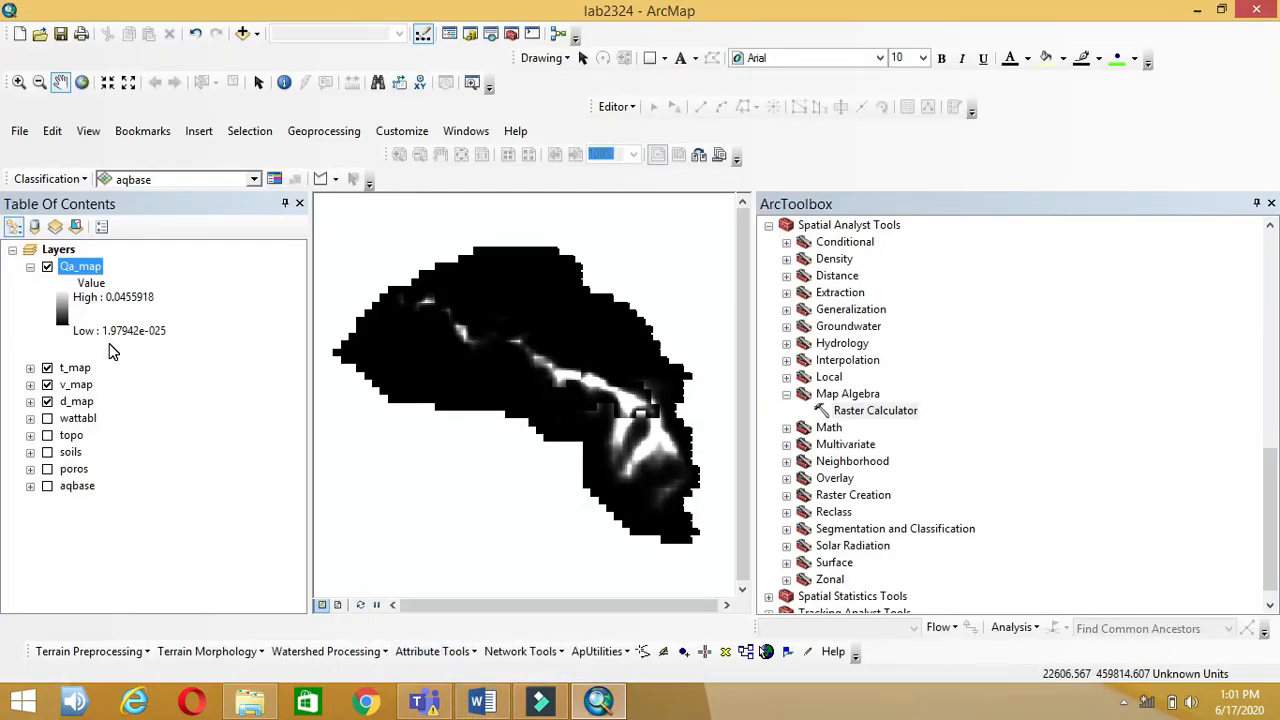
{"action": "left_click", "coordinate": [505, 709]}
{"action": "scroll", "coordinate": [528, 581], "scroll_direction": "down", "scroll_amount": 5}
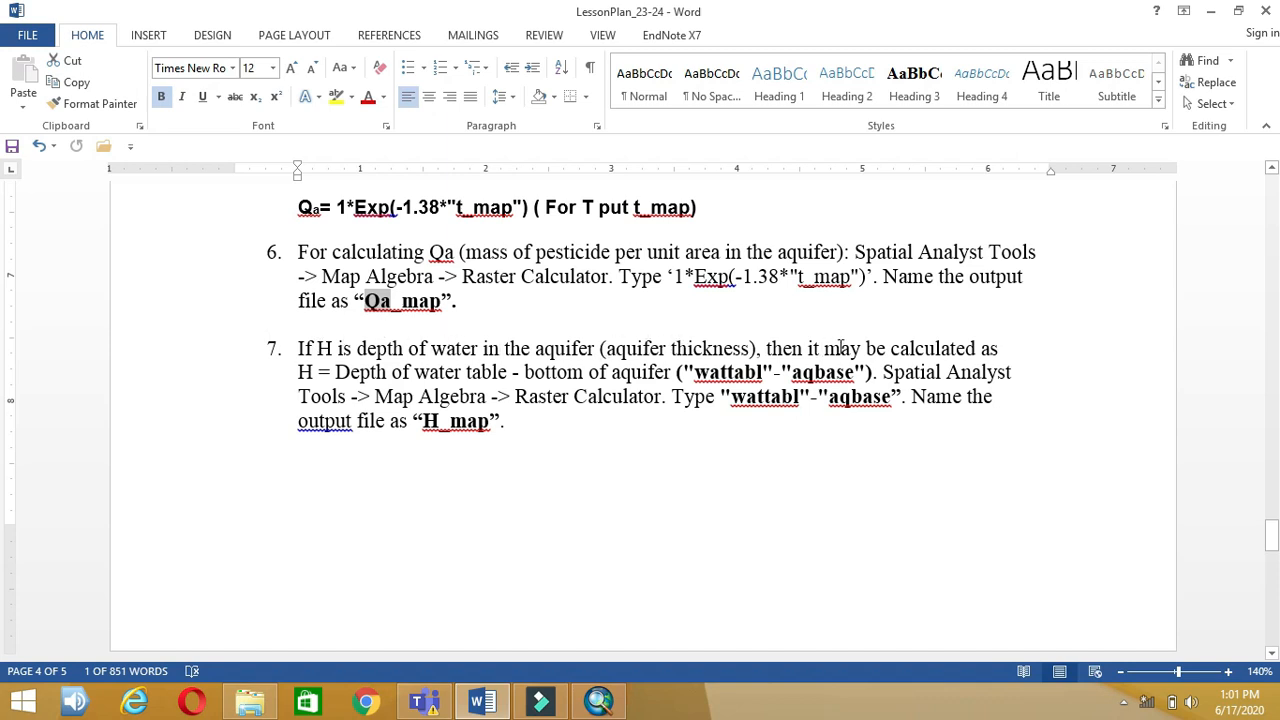
{"action": "left_click_drag", "start_coordinate": [300, 372], "coordinate": [670, 371]}
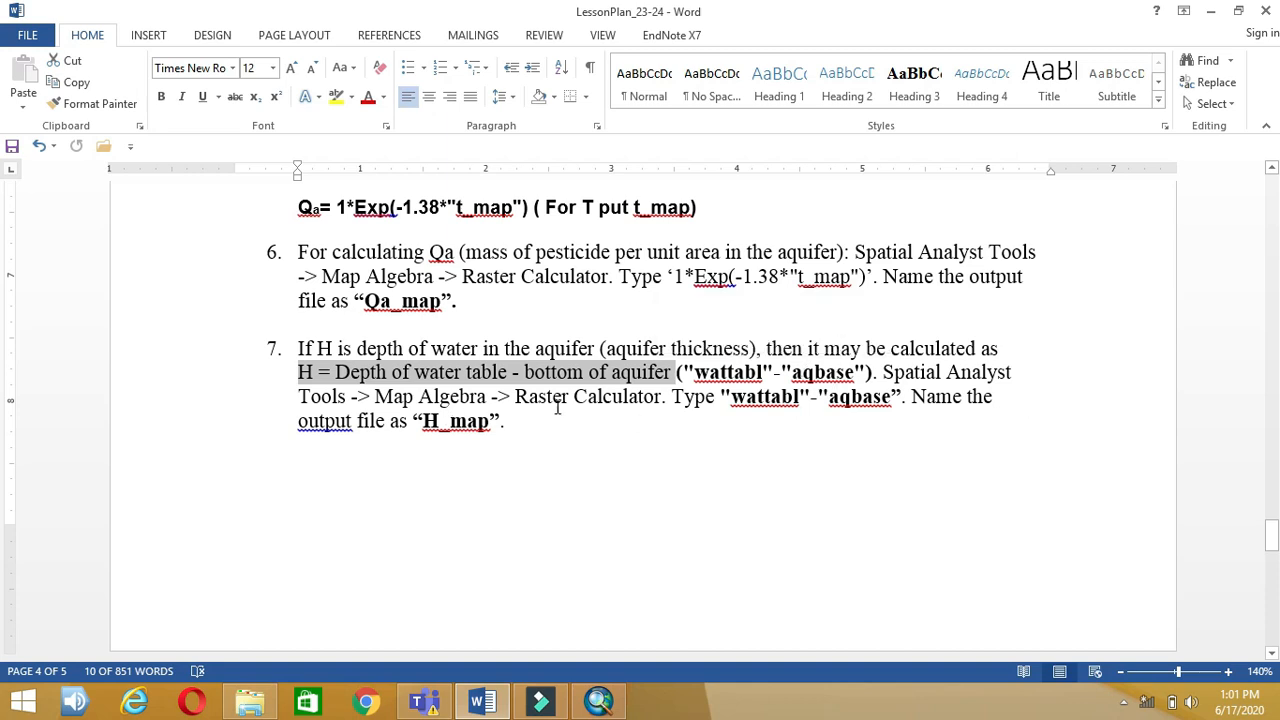
{"action": "double_click", "coordinate": [737, 403]}
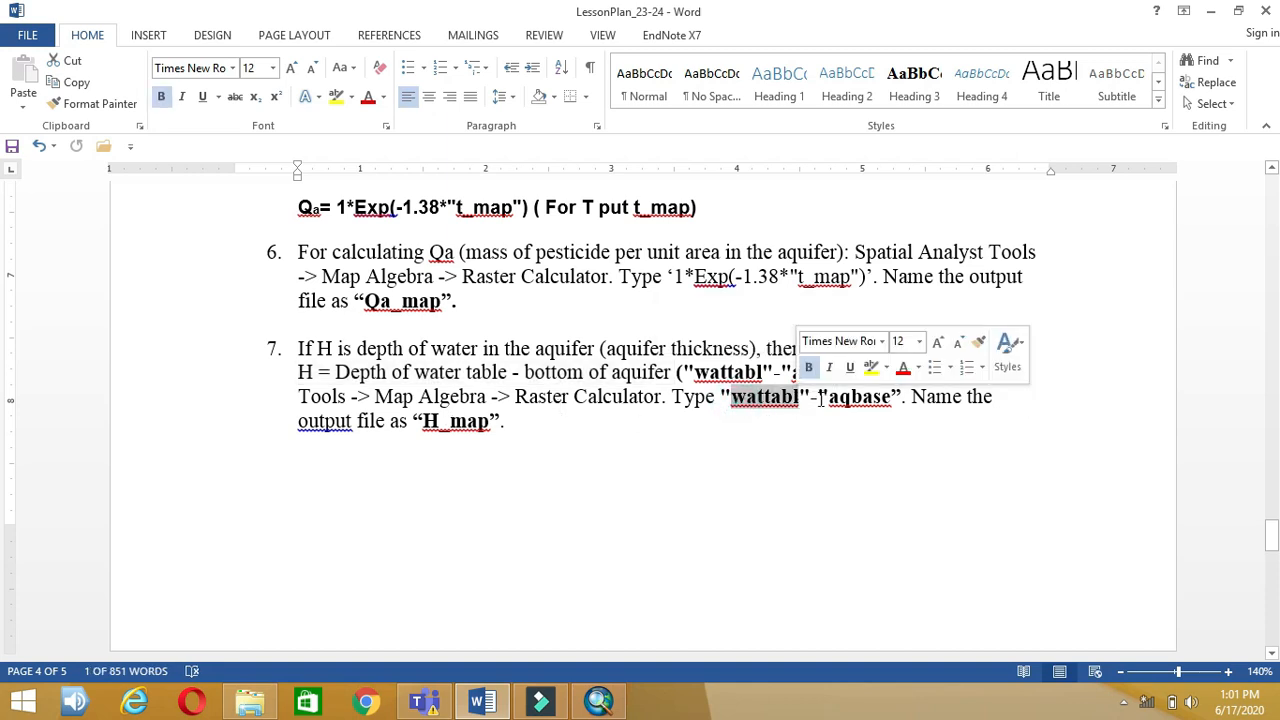
{"action": "left_click_drag", "start_coordinate": [826, 398], "coordinate": [885, 397]}
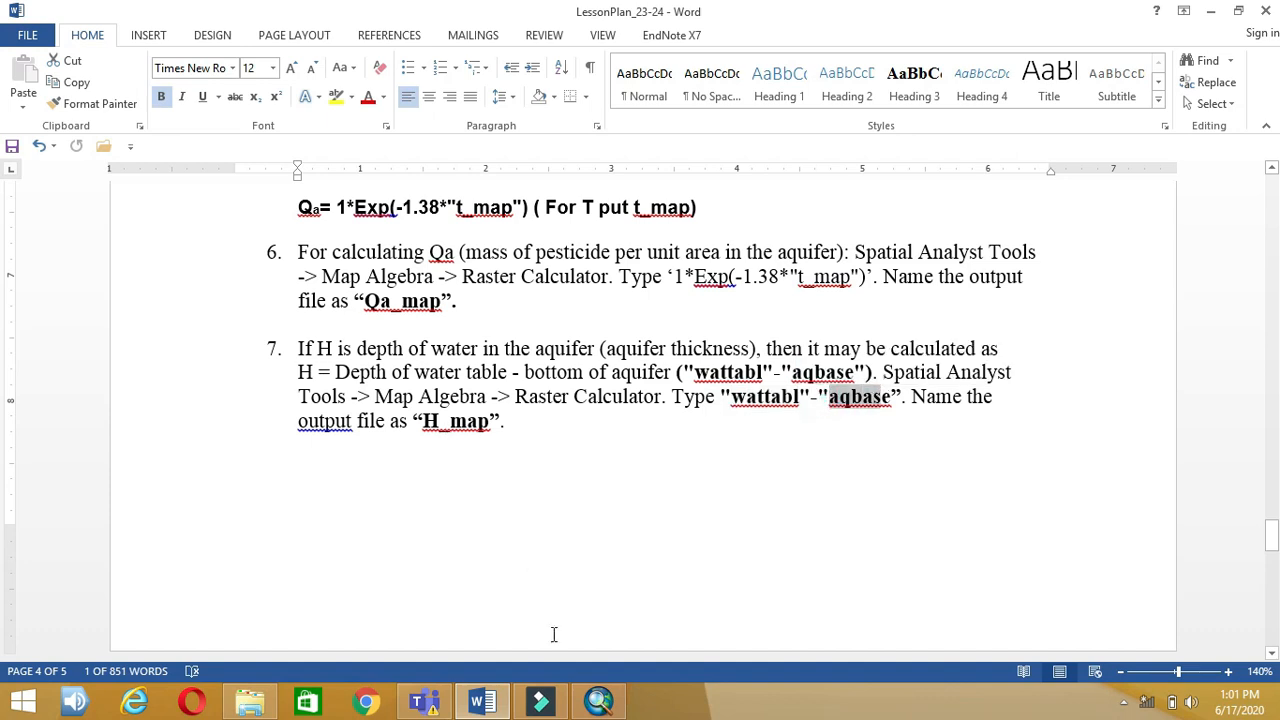
- Return to ArcMap and build the Raster Calculator expression "wattabl" - "aqbase" for the aquifer thickness
{"action": "left_click", "coordinate": [599, 701]}
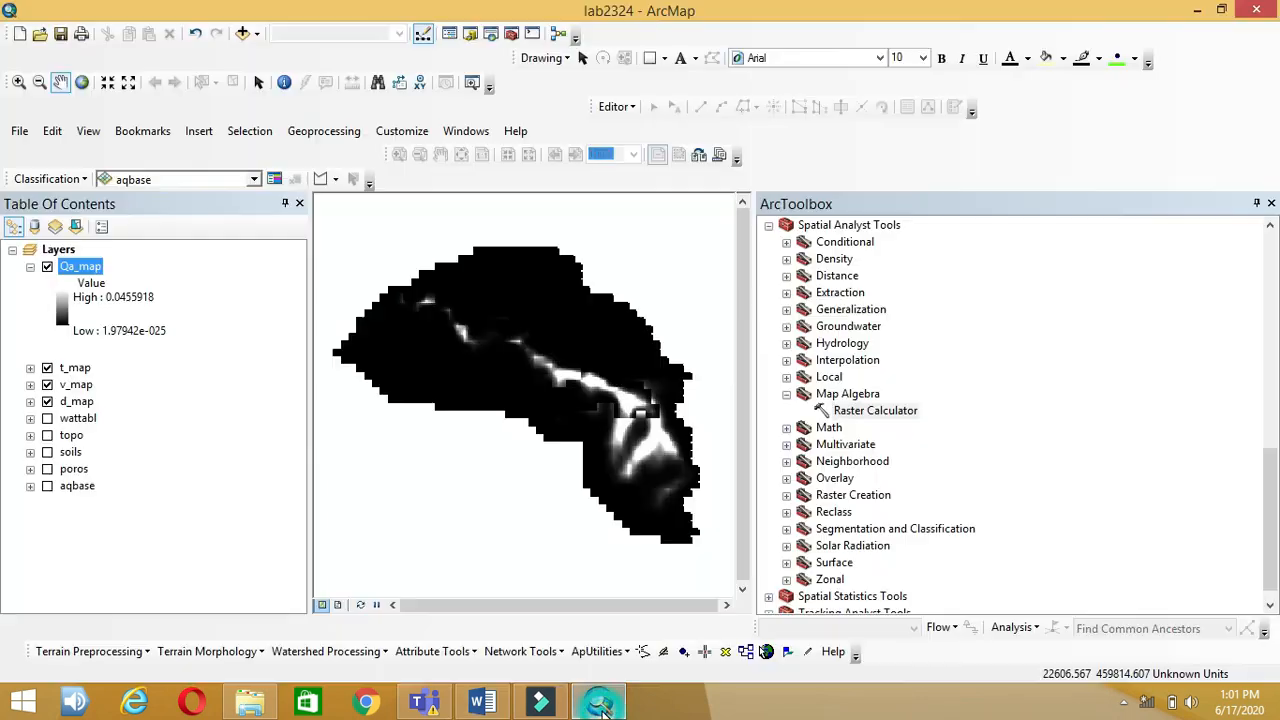
{"action": "double_click", "coordinate": [850, 411]}
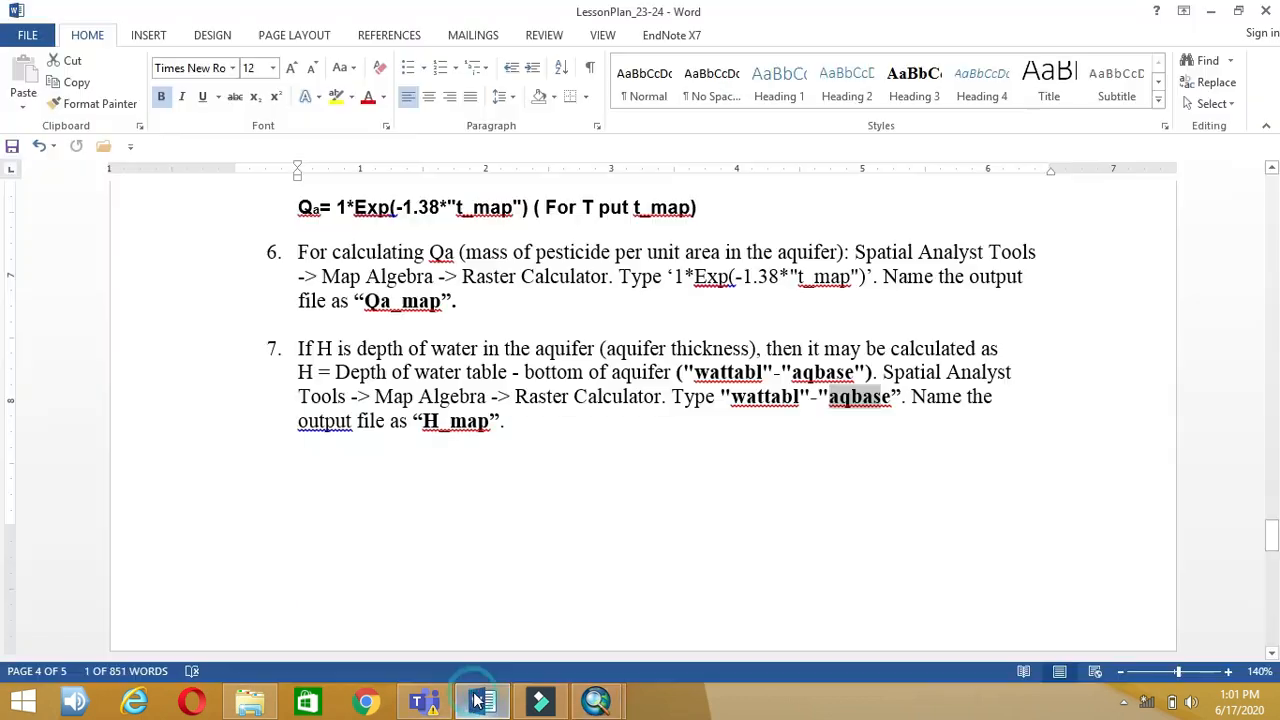
{"action": "left_click", "coordinate": [478, 702]}
{"action": "left_click", "coordinate": [478, 702]}
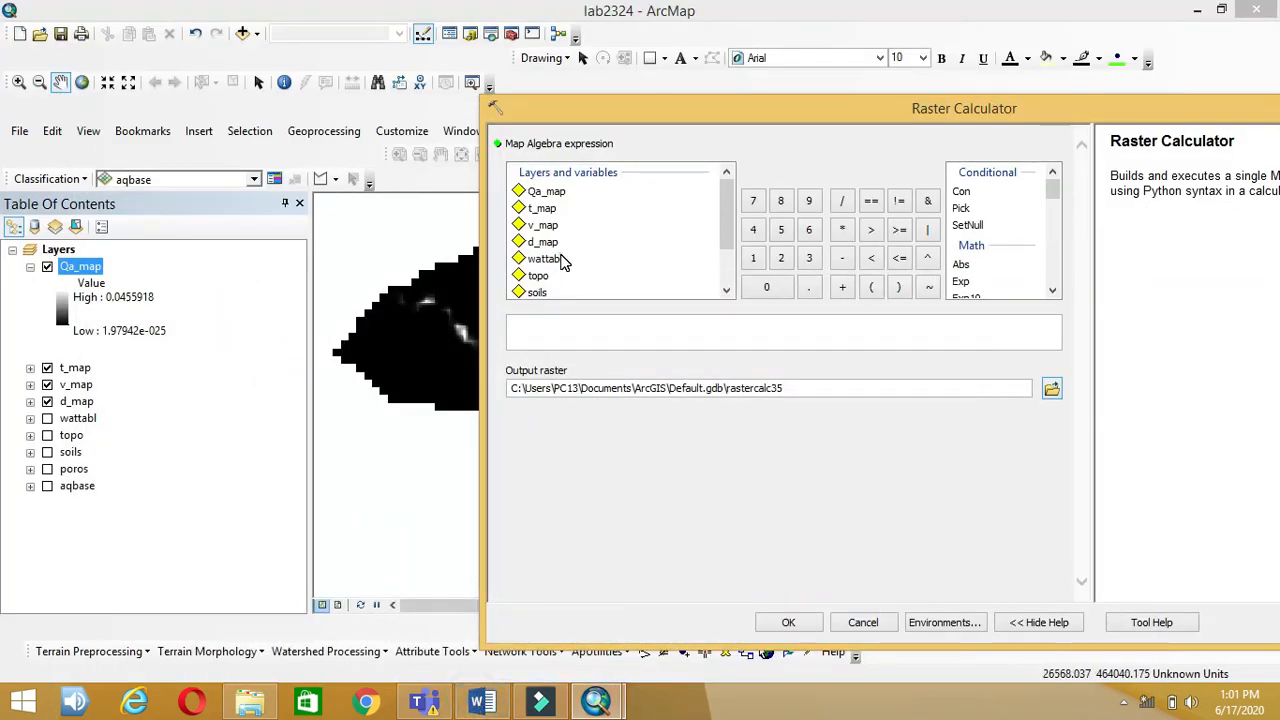
{"action": "double_click", "coordinate": [560, 259]}
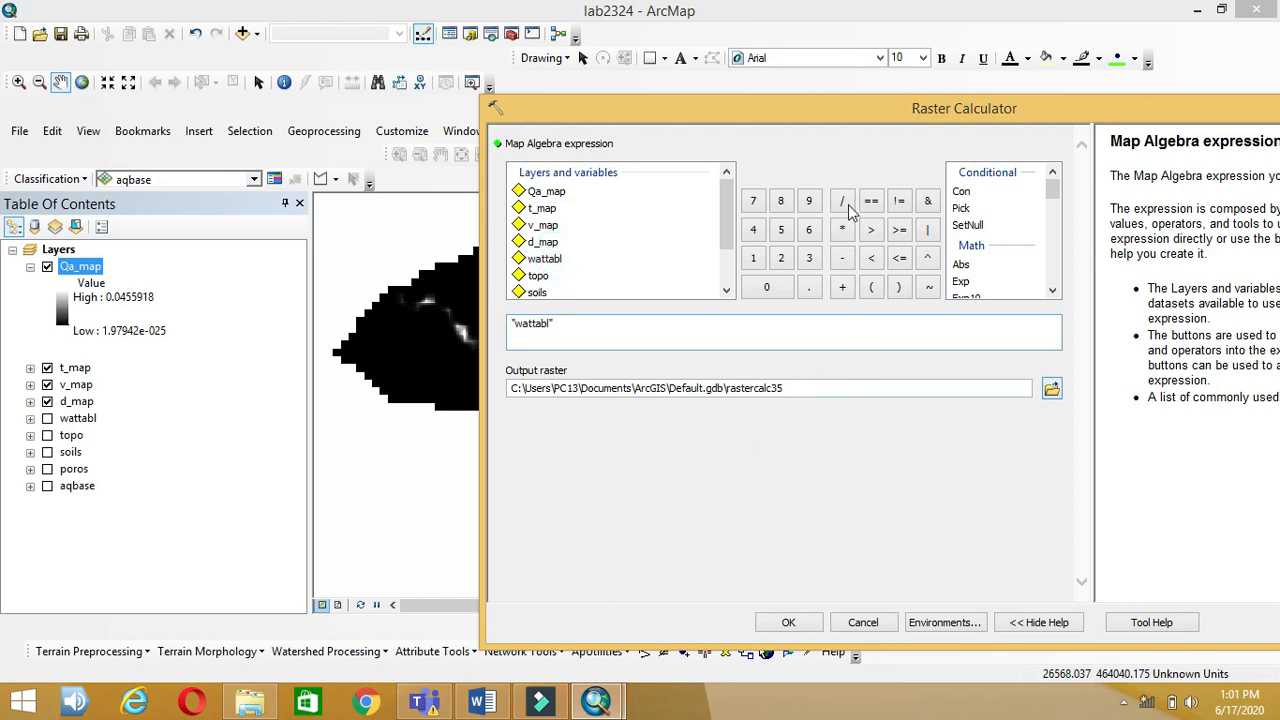
{"action": "left_click", "coordinate": [842, 258]}
{"action": "left_click", "coordinate": [726, 289]}
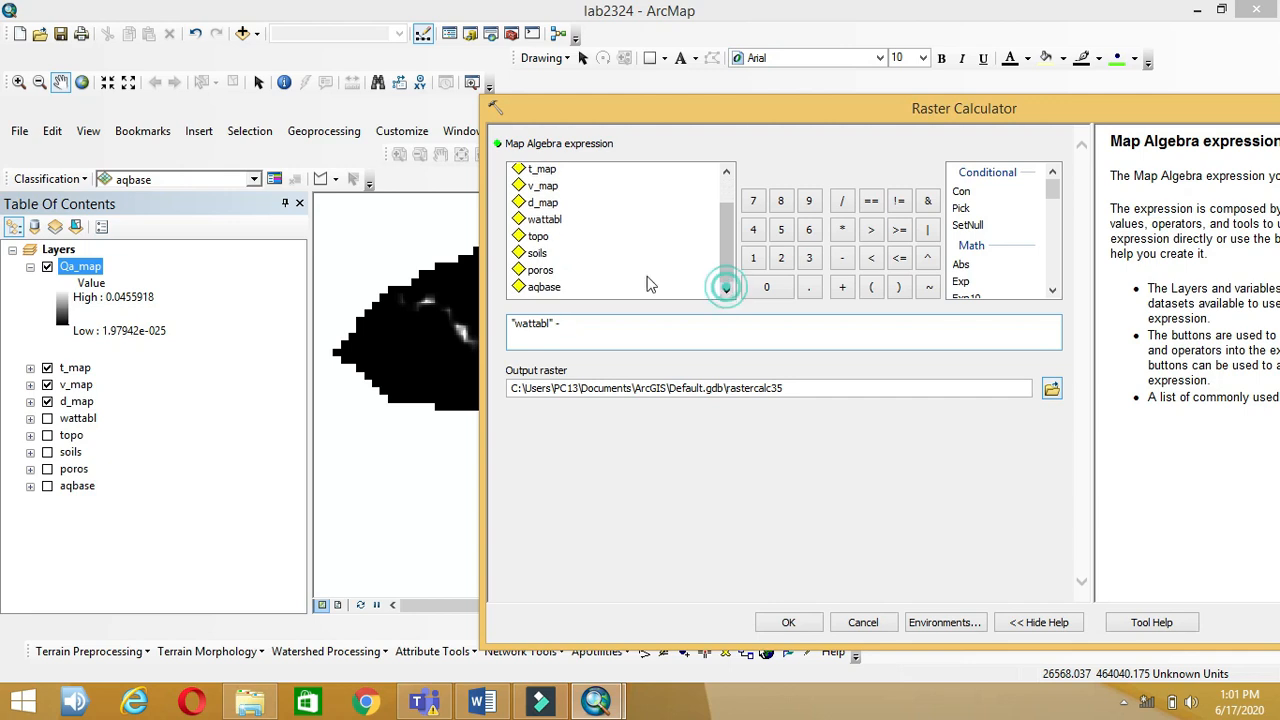
{"action": "double_click", "coordinate": [557, 287]}
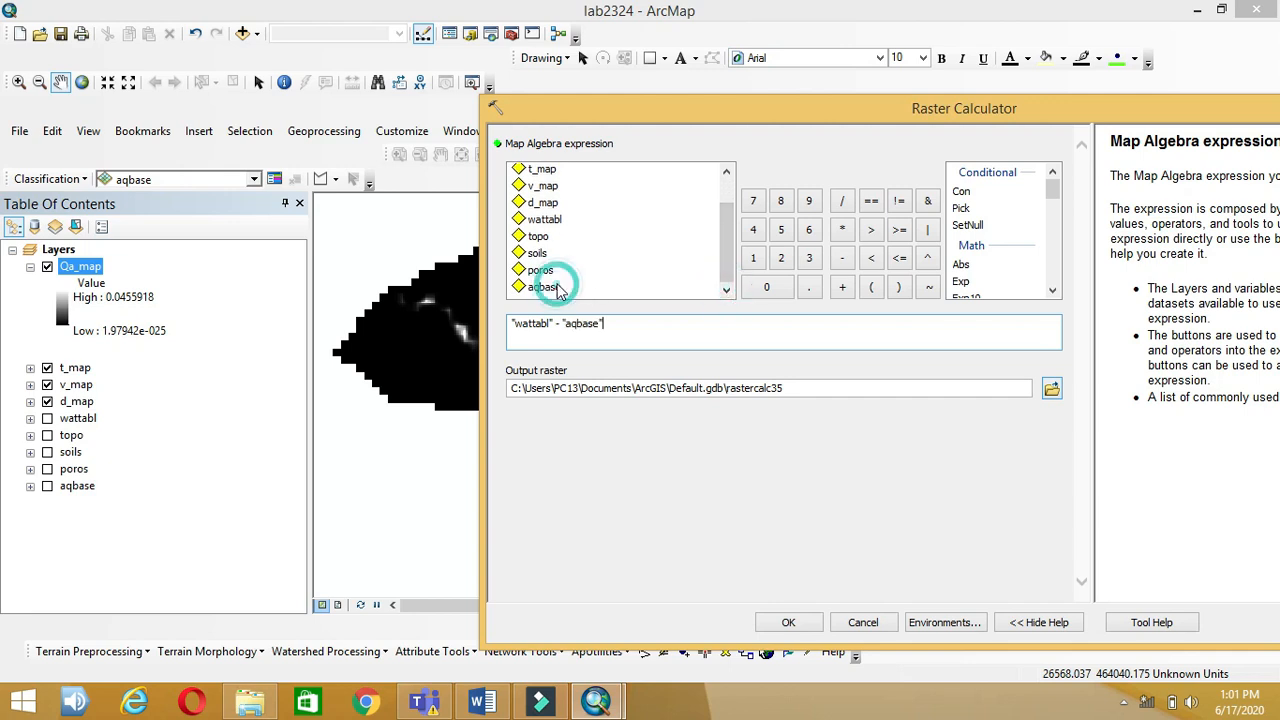
- Check the output name in Word, save the output raster as H_map in the results folder and run Raster Calculator
{"action": "left_click", "coordinate": [498, 702]}
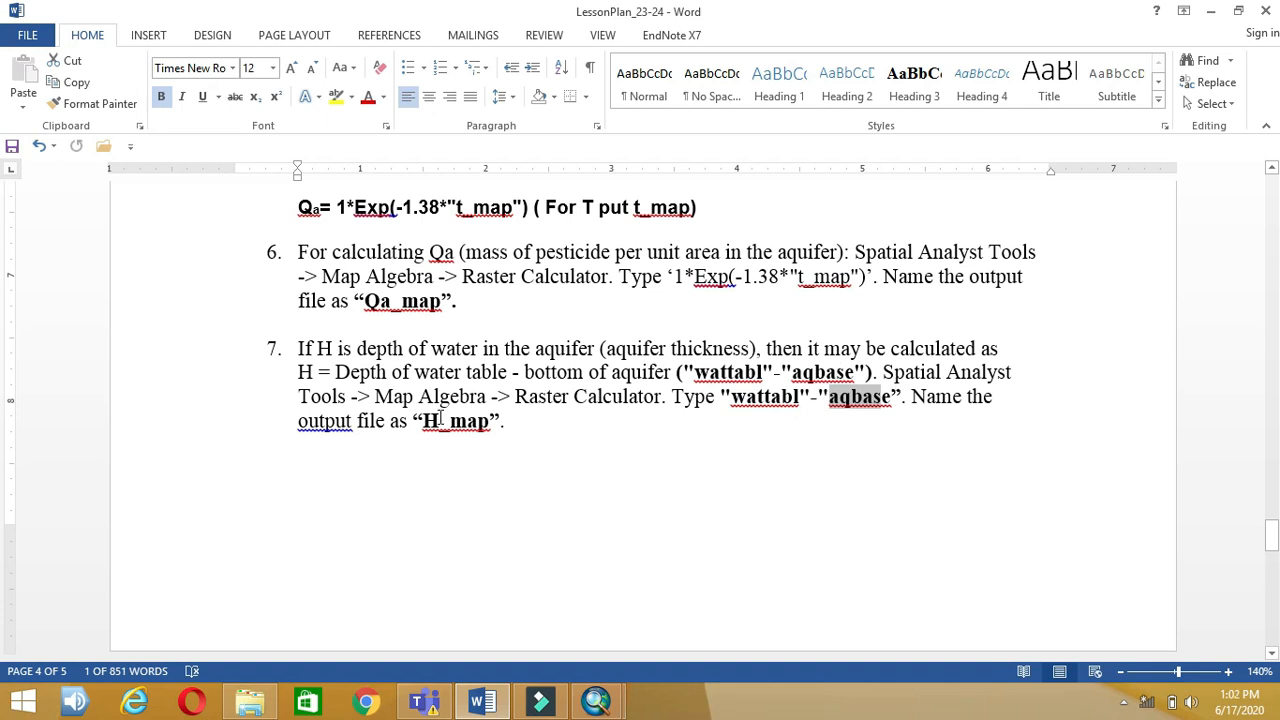
{"action": "left_click_drag", "start_coordinate": [422, 420], "coordinate": [492, 420]}
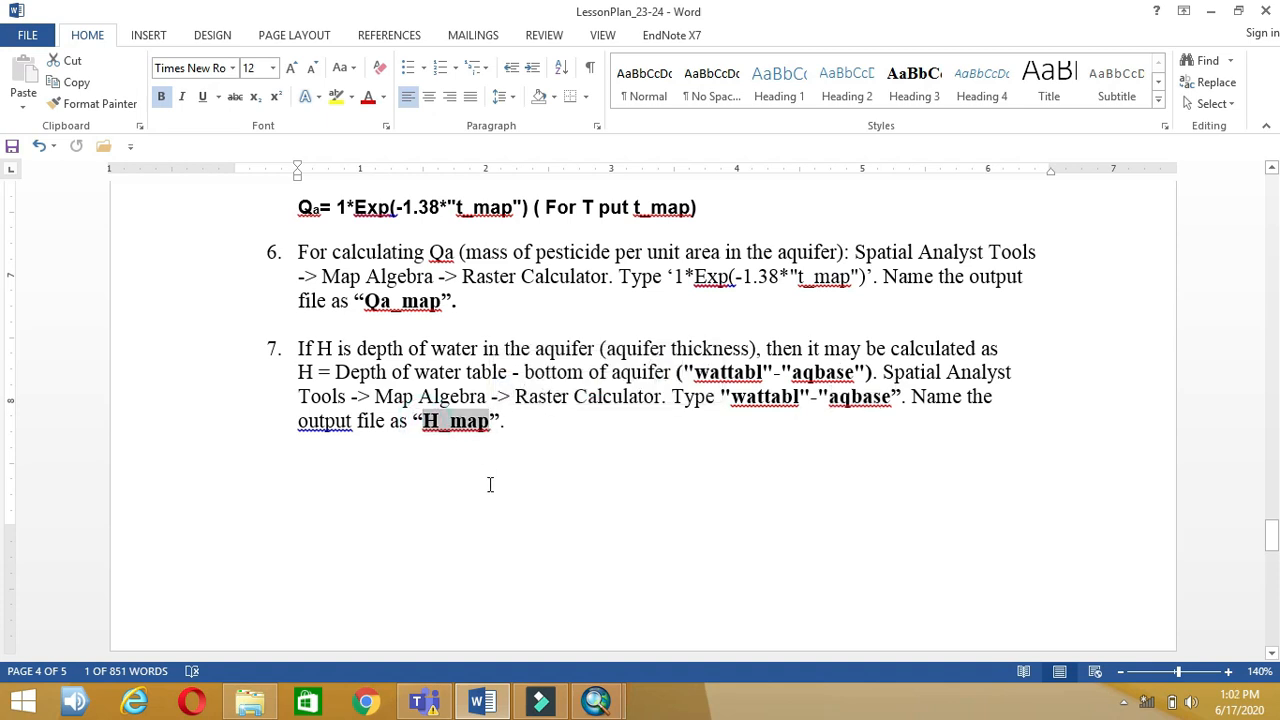
{"action": "left_click", "coordinate": [596, 702]}
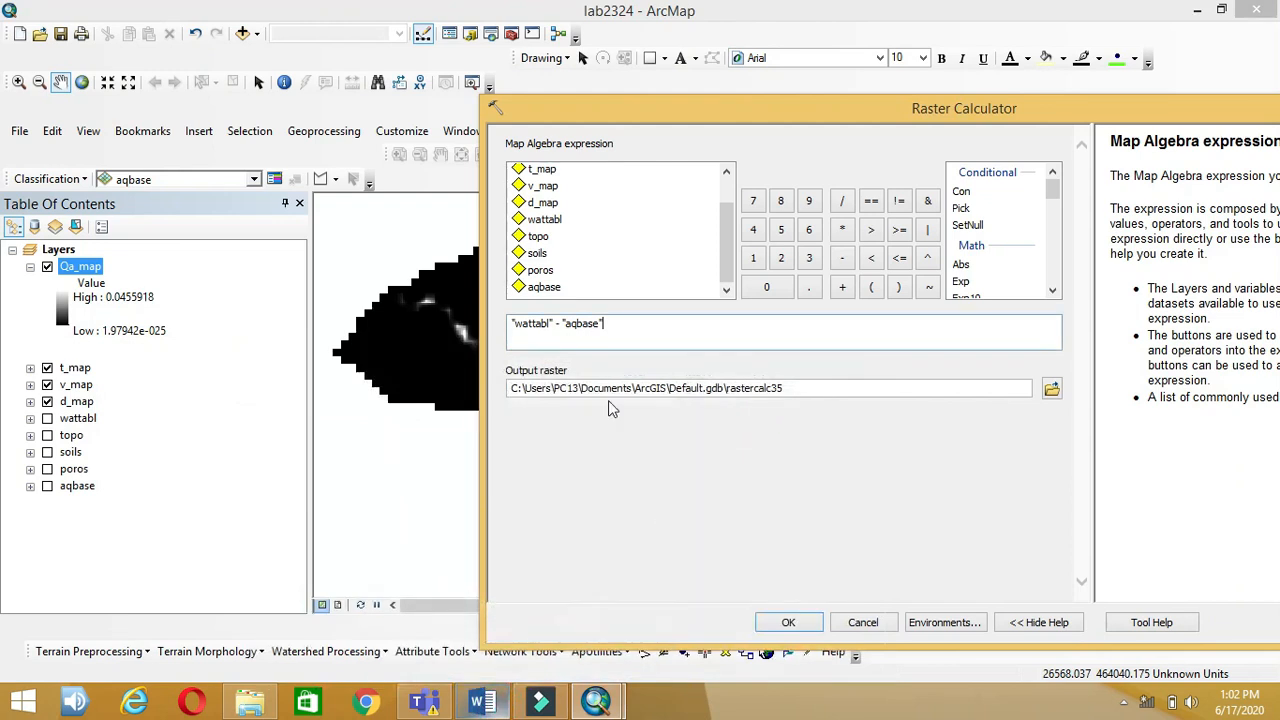
{"action": "left_click", "coordinate": [1046, 383]}
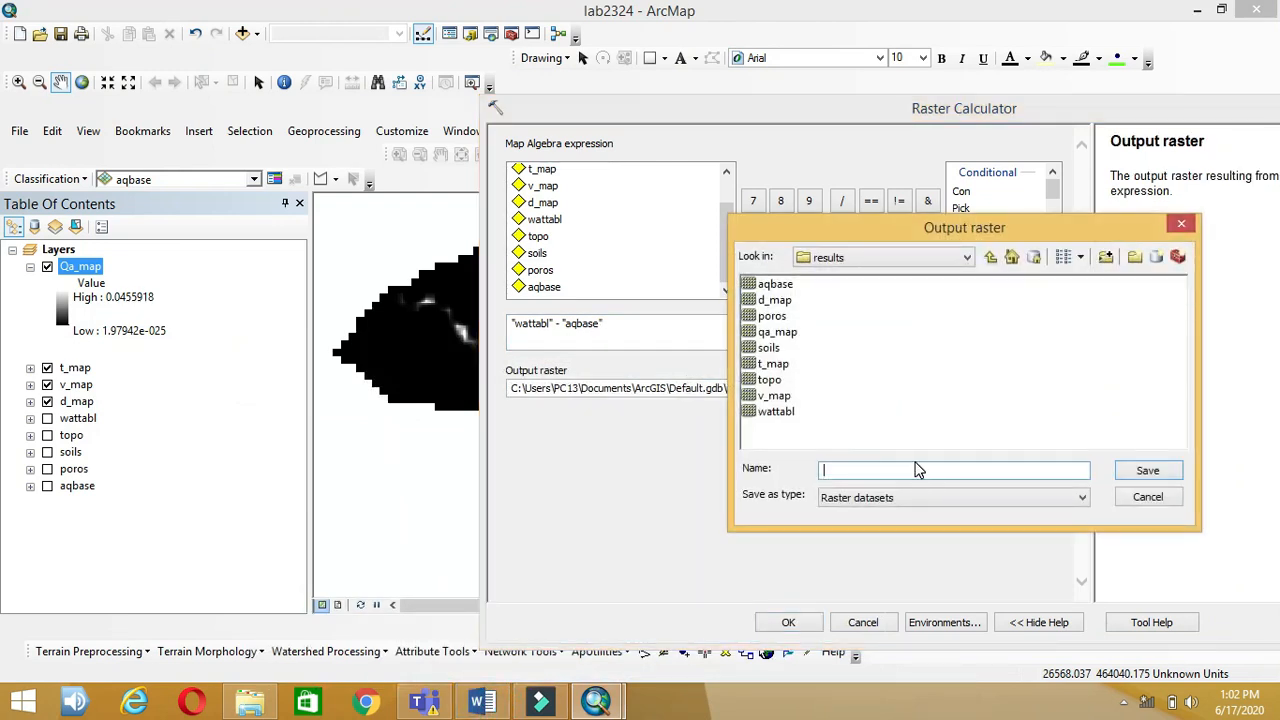
{"action": "type", "text": "H_map"}
{"action": "left_click", "coordinate": [1140, 465]}
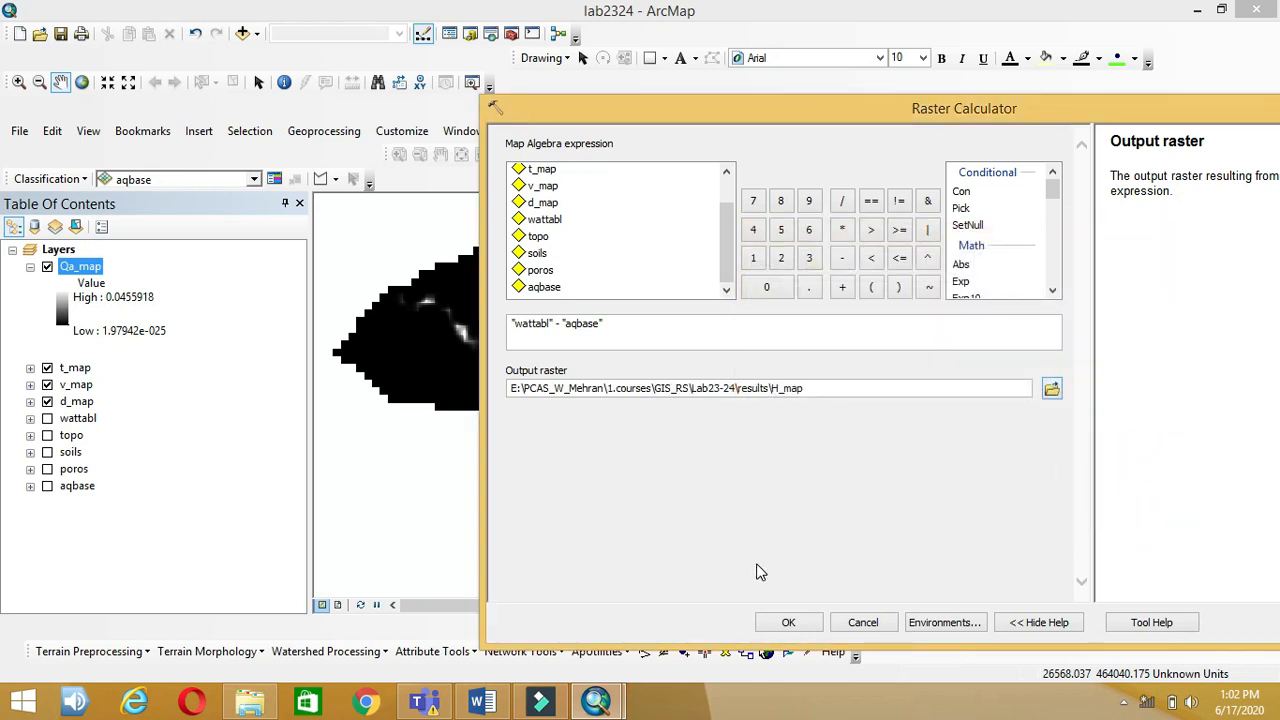
{"action": "left_click", "coordinate": [789, 622]}
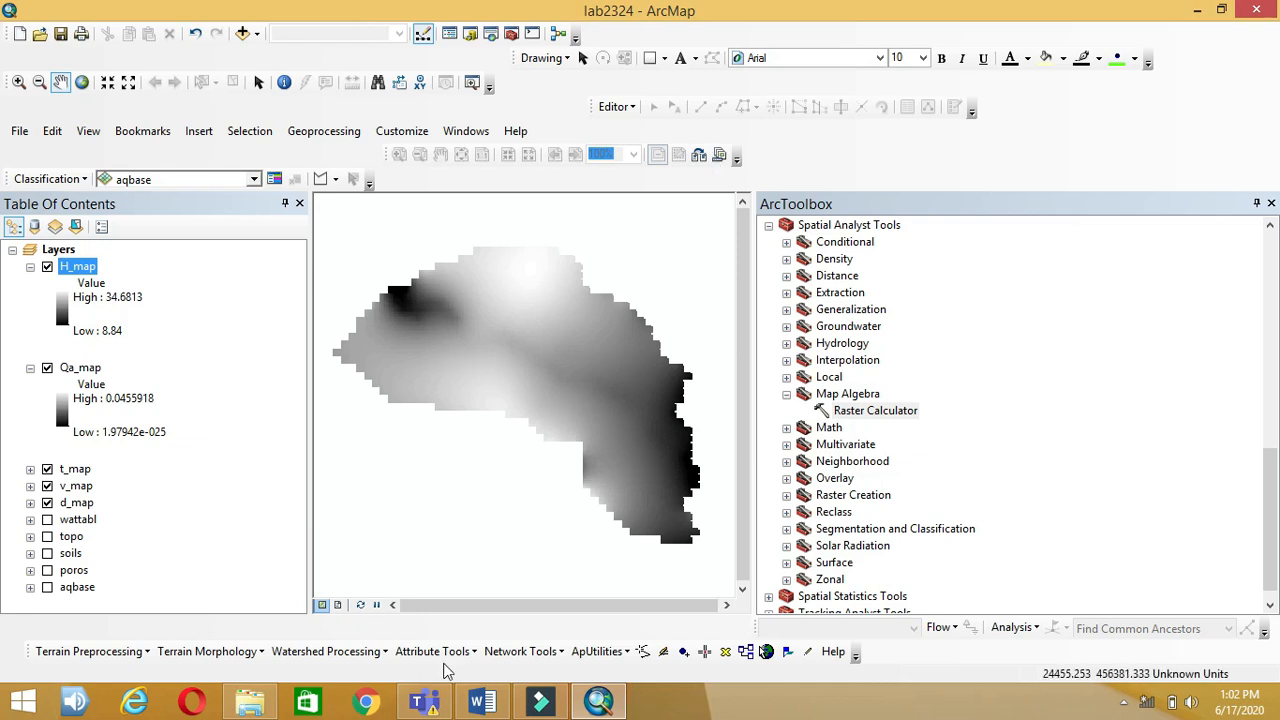
- Read step 8 of the Word procedure on the pesticide concentration Ca and its Raster Calculator expression
{"action": "left_click", "coordinate": [477, 703]}
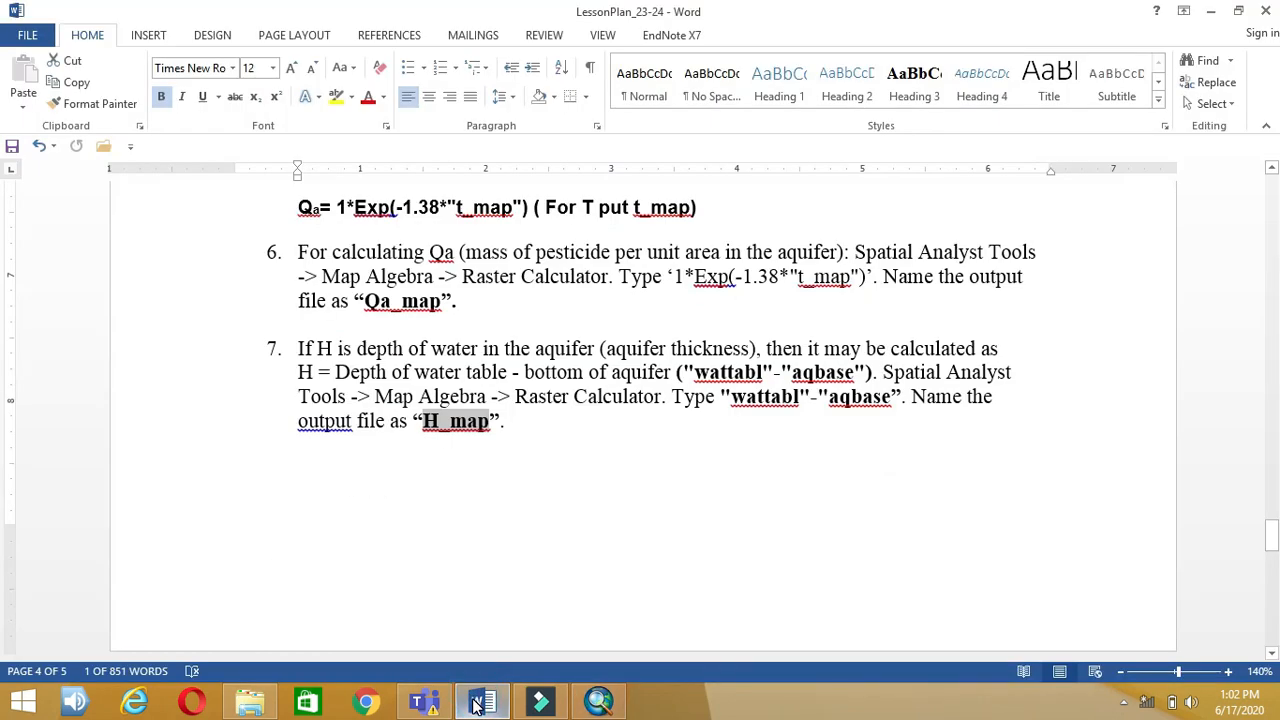
{"action": "scroll", "coordinate": [443, 491], "scroll_direction": "down", "scroll_amount": 5}
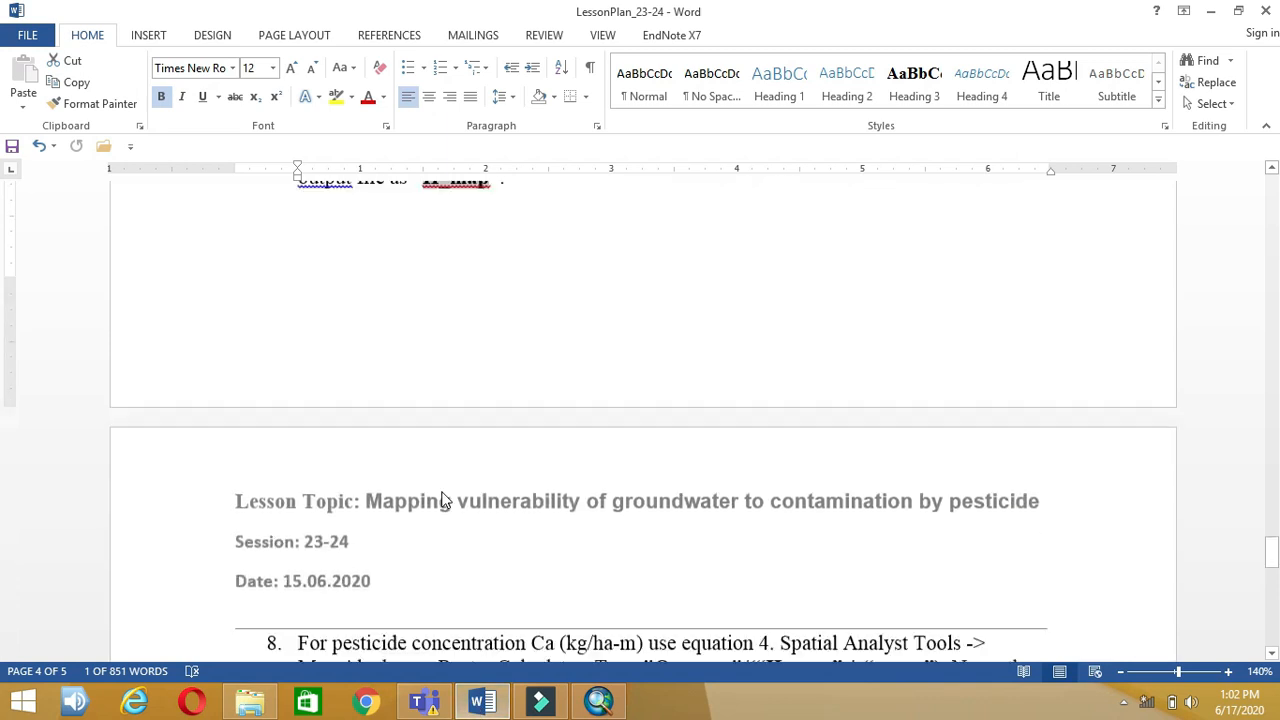
{"action": "scroll", "coordinate": [445, 499], "scroll_direction": "down", "scroll_amount": 2}
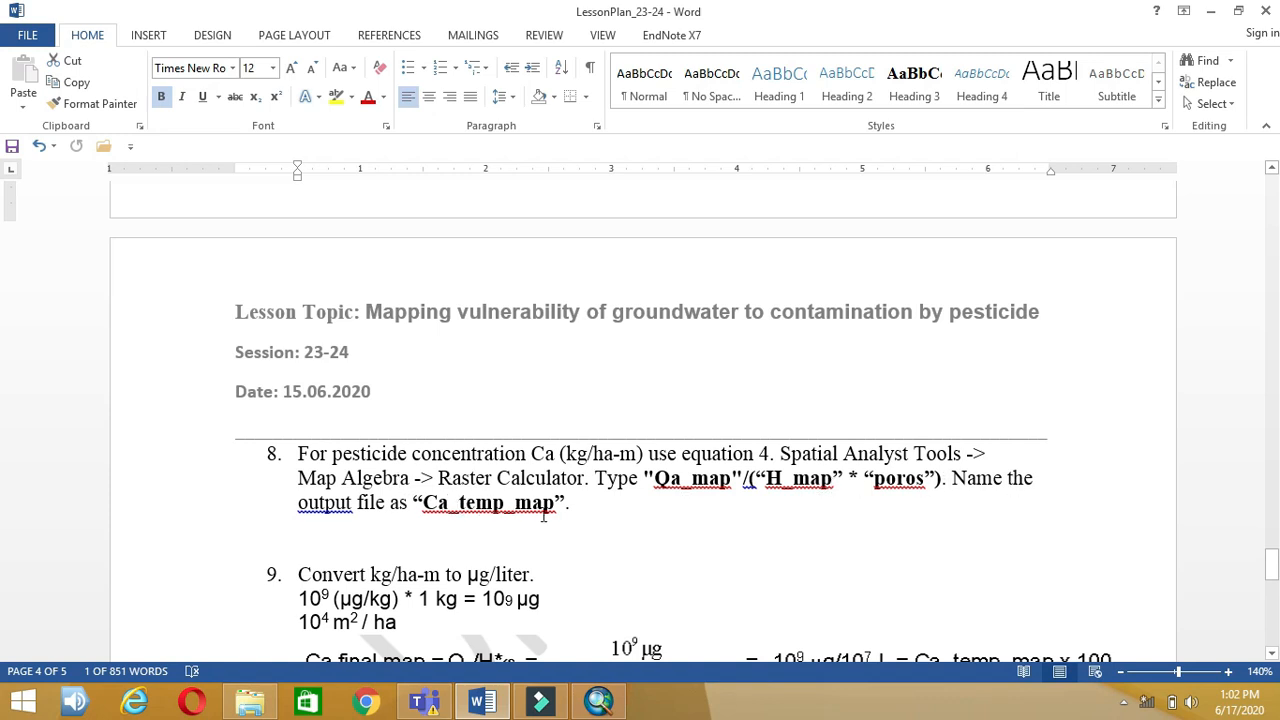
- Return to ArcMap, open Raster Calculator and enter "Qa_map" as the expression's first term, rechecking the formula in Word
{"action": "left_click", "coordinate": [598, 700]}
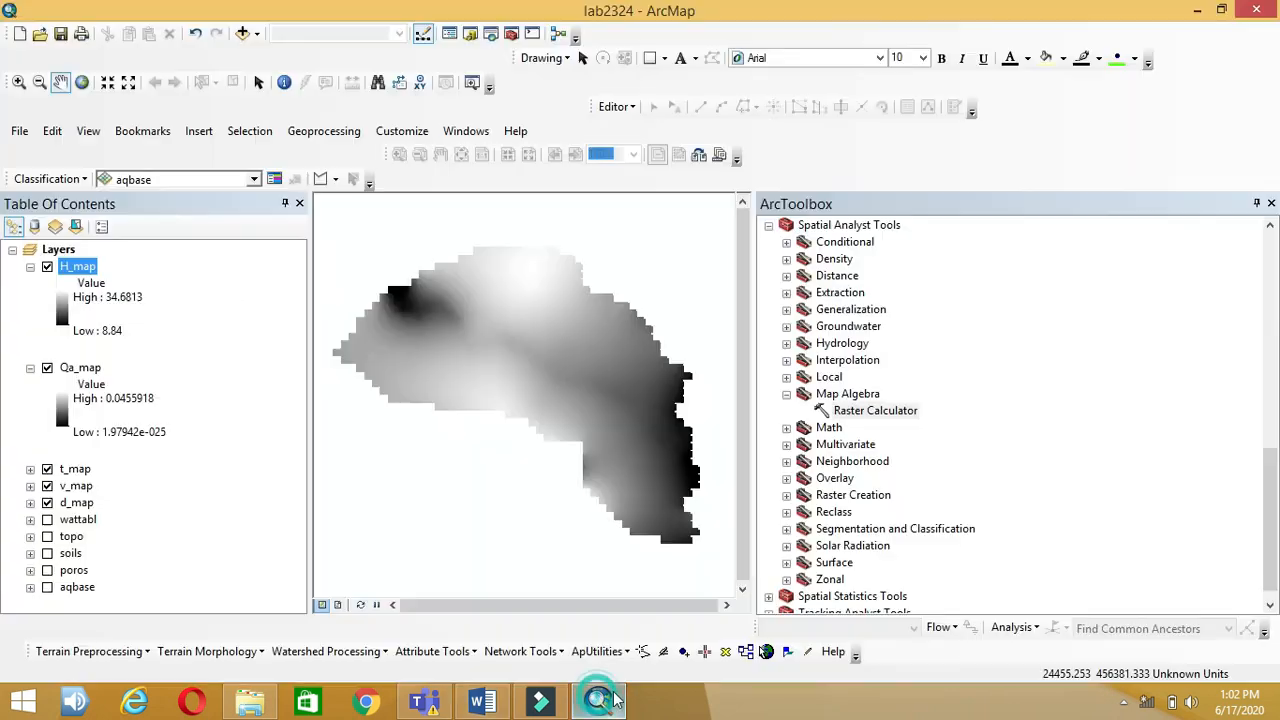
{"action": "left_click", "coordinate": [865, 410]}
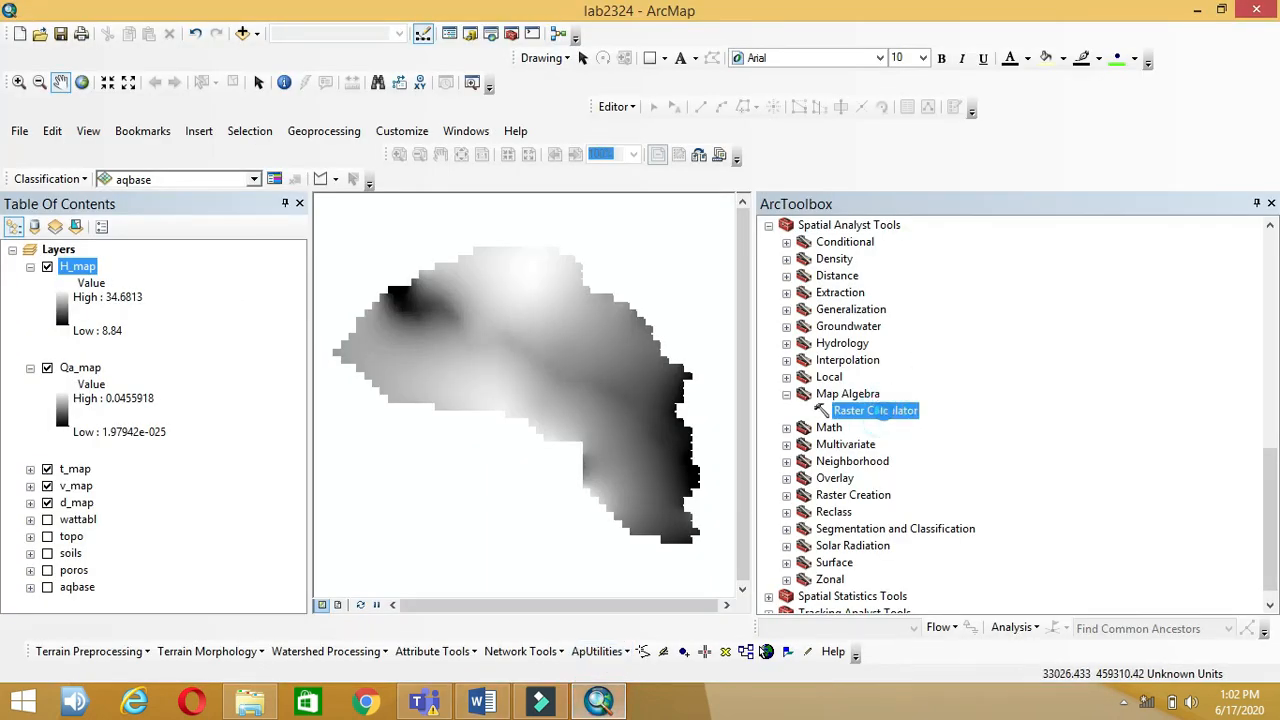
{"action": "left_click", "coordinate": [483, 702]}
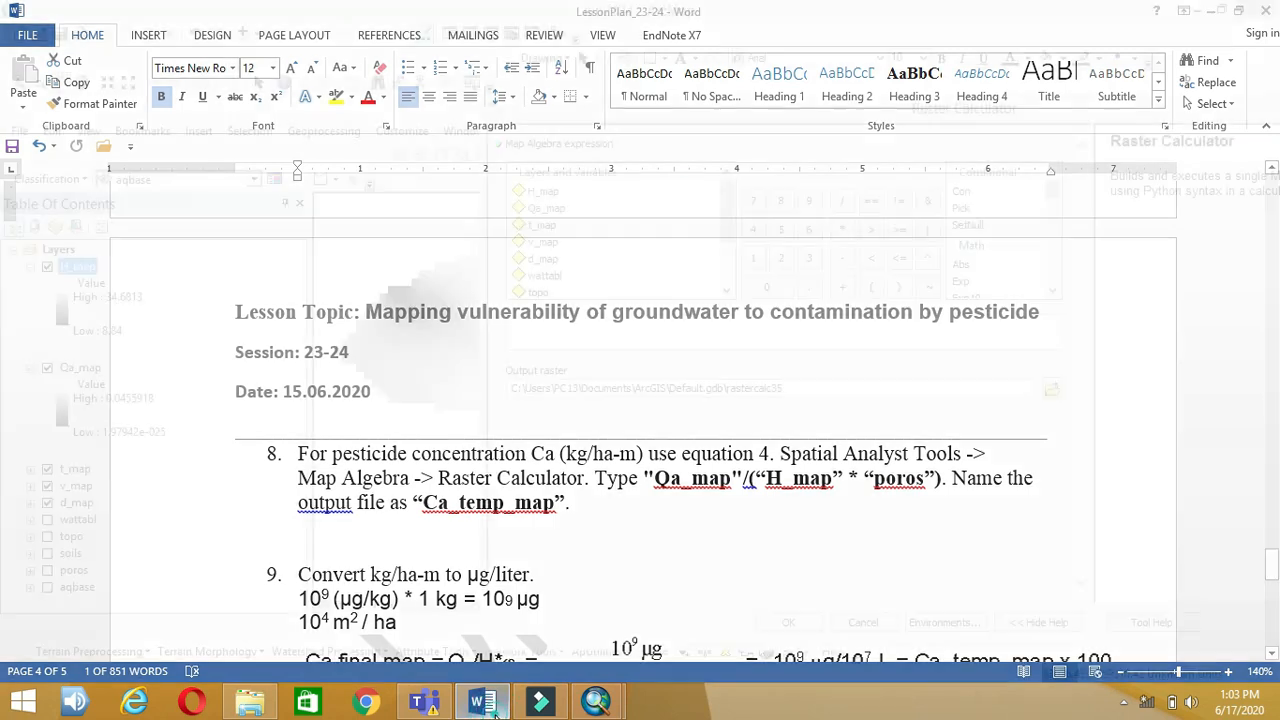
{"action": "left_click", "coordinate": [596, 702]}
{"action": "double_click", "coordinate": [546, 208]}
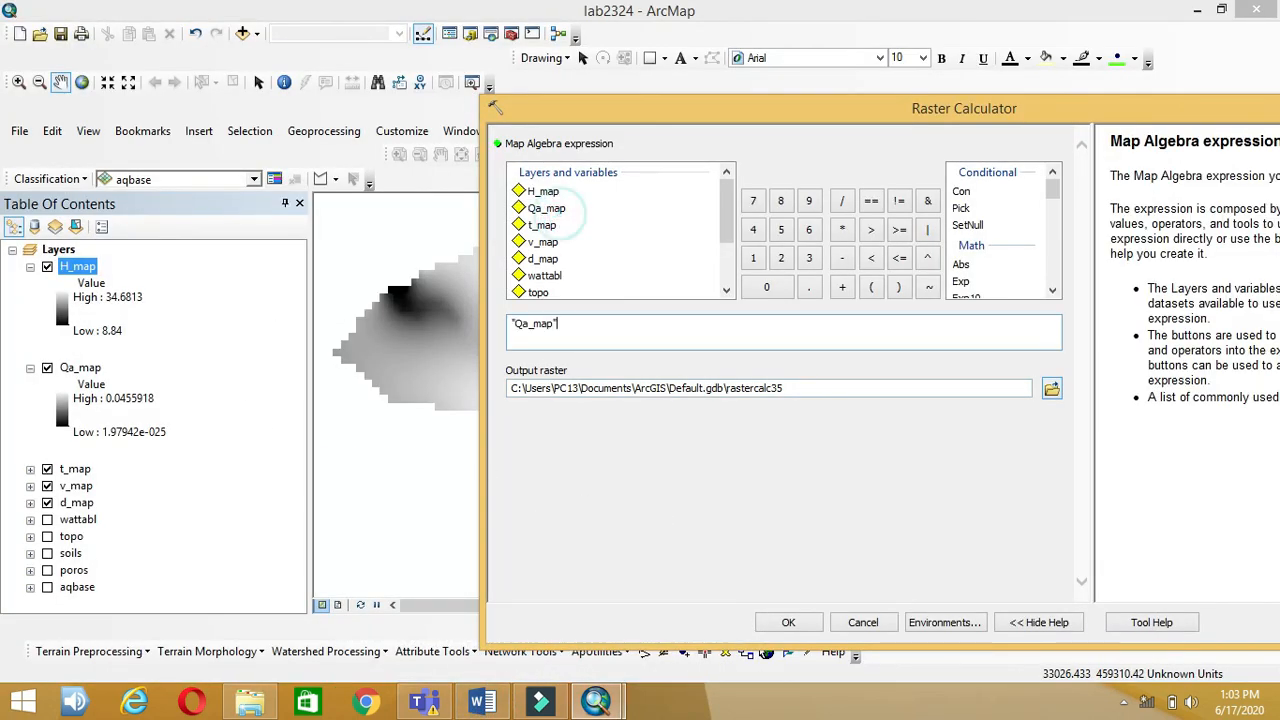
{"action": "left_click", "coordinate": [483, 702]}
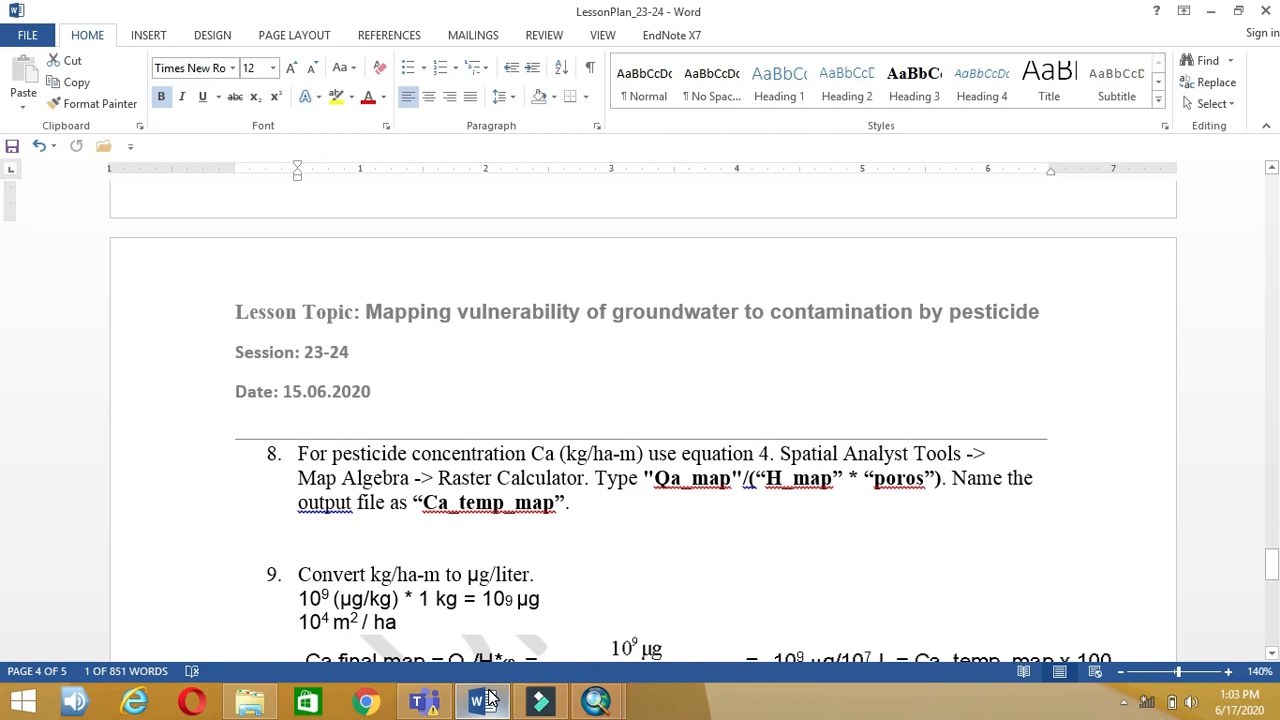
{"action": "left_click", "coordinate": [487, 700]}
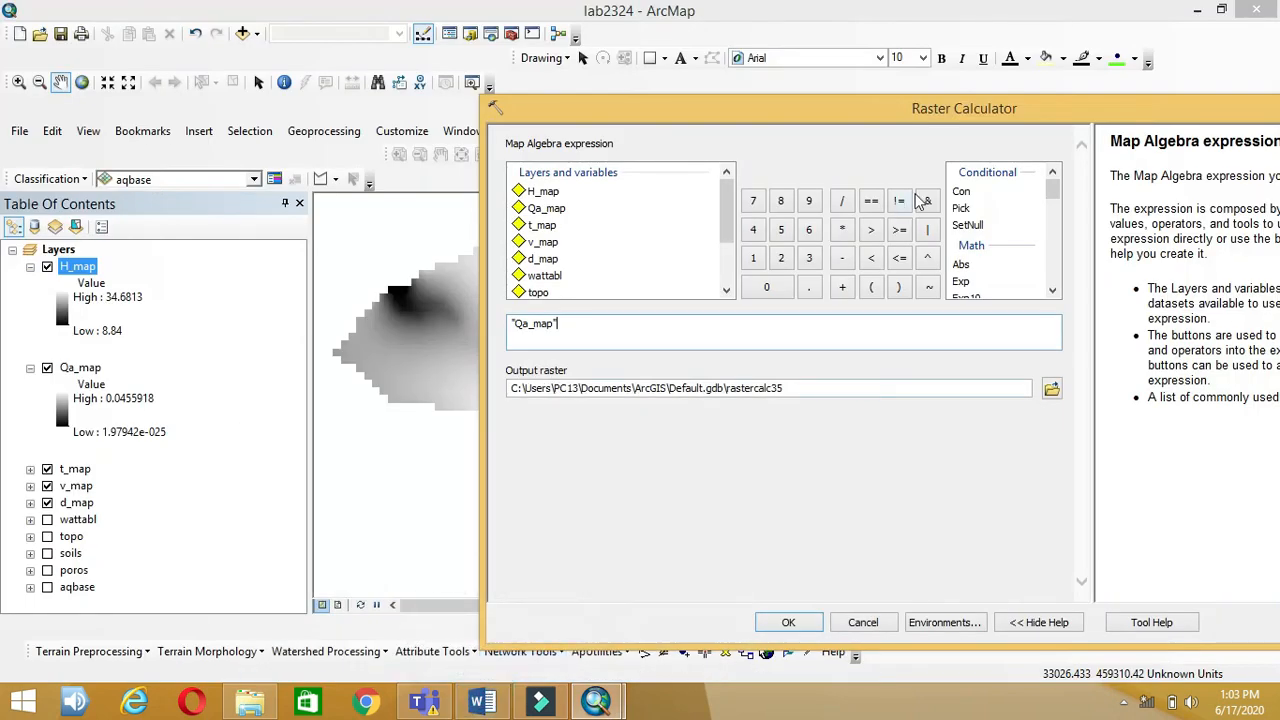
- Complete the pesticide concentration expression as "Qa_map" / ("H_map"*"poros")
{"action": "left_click", "coordinate": [845, 203]}
{"action": "type", "text": "0"}
{"action": "double_click", "coordinate": [548, 192]}
{"action": "left_click", "coordinate": [726, 290]}
{"action": "left_click", "coordinate": [726, 290]}
{"action": "left_click", "coordinate": [726, 290]}
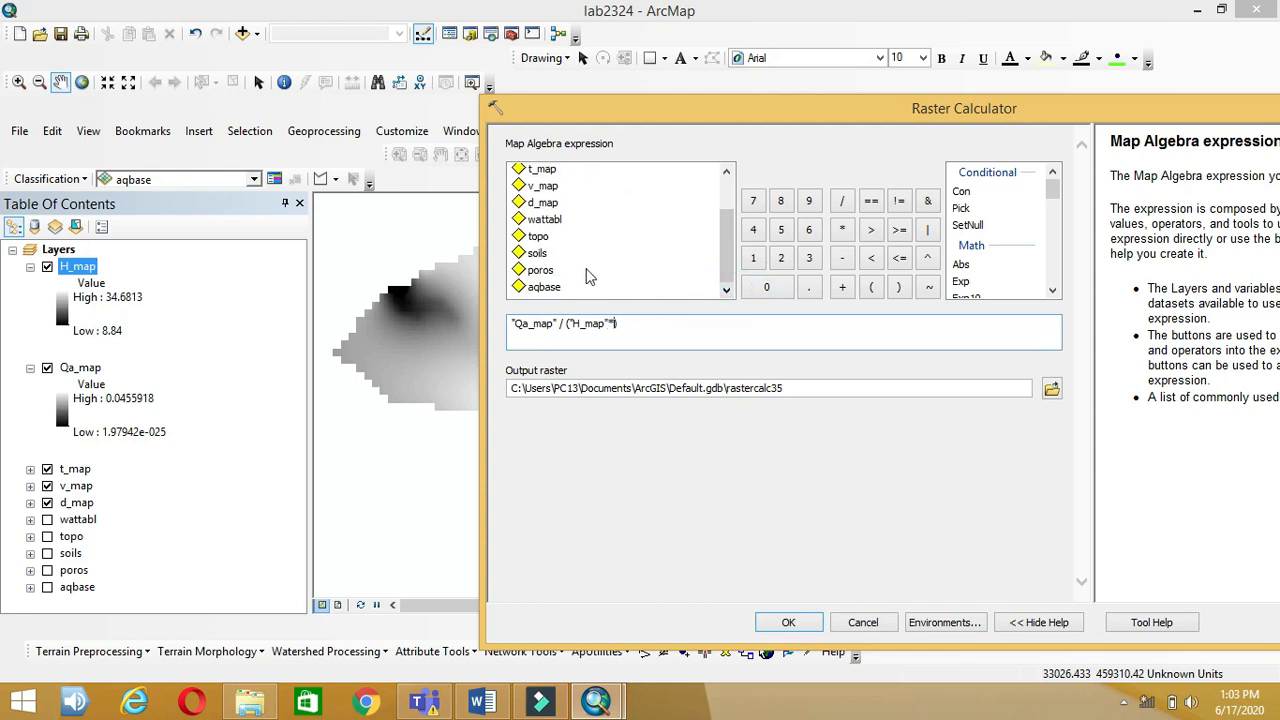
{"action": "double_click", "coordinate": [540, 270]}
- Check the output name in Word, save the output raster as Ca_temp_map in the results folder and run Raster Calculator
{"action": "left_click", "coordinate": [480, 700]}
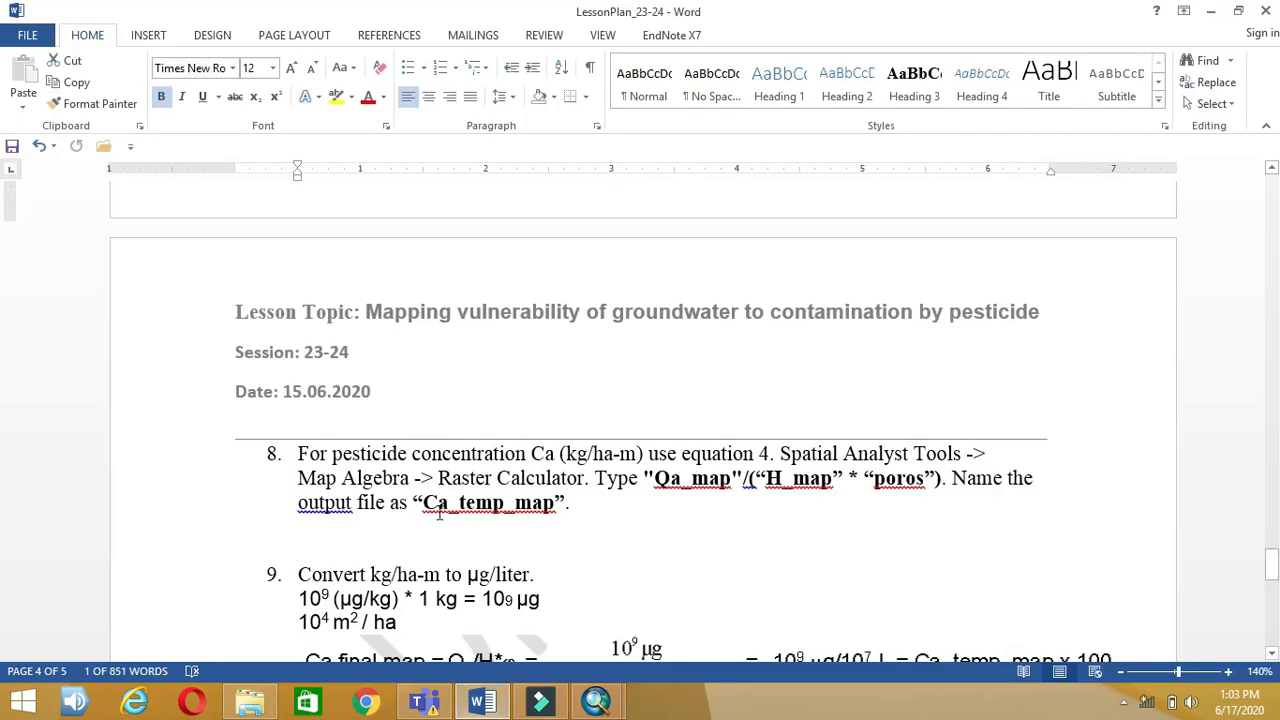
{"action": "left_click", "coordinate": [480, 700]}
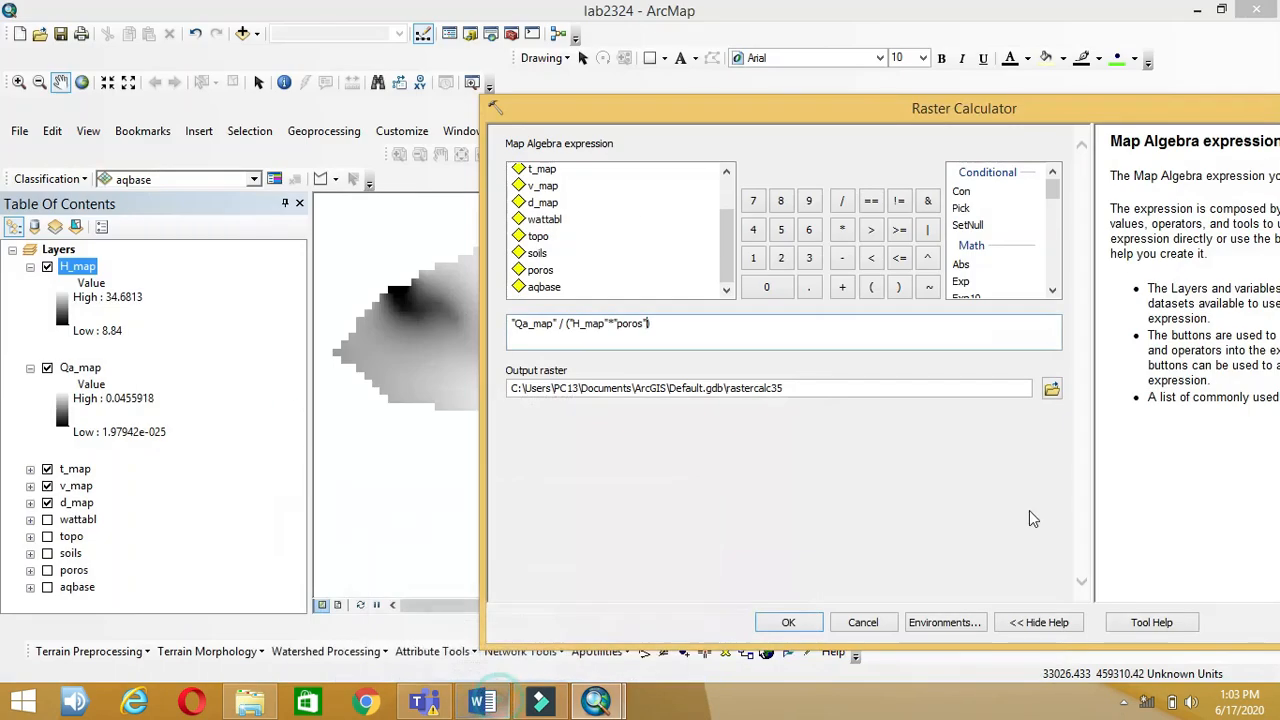
{"action": "left_click", "coordinate": [1051, 390]}
{"action": "type", "text": "Ca_te"}
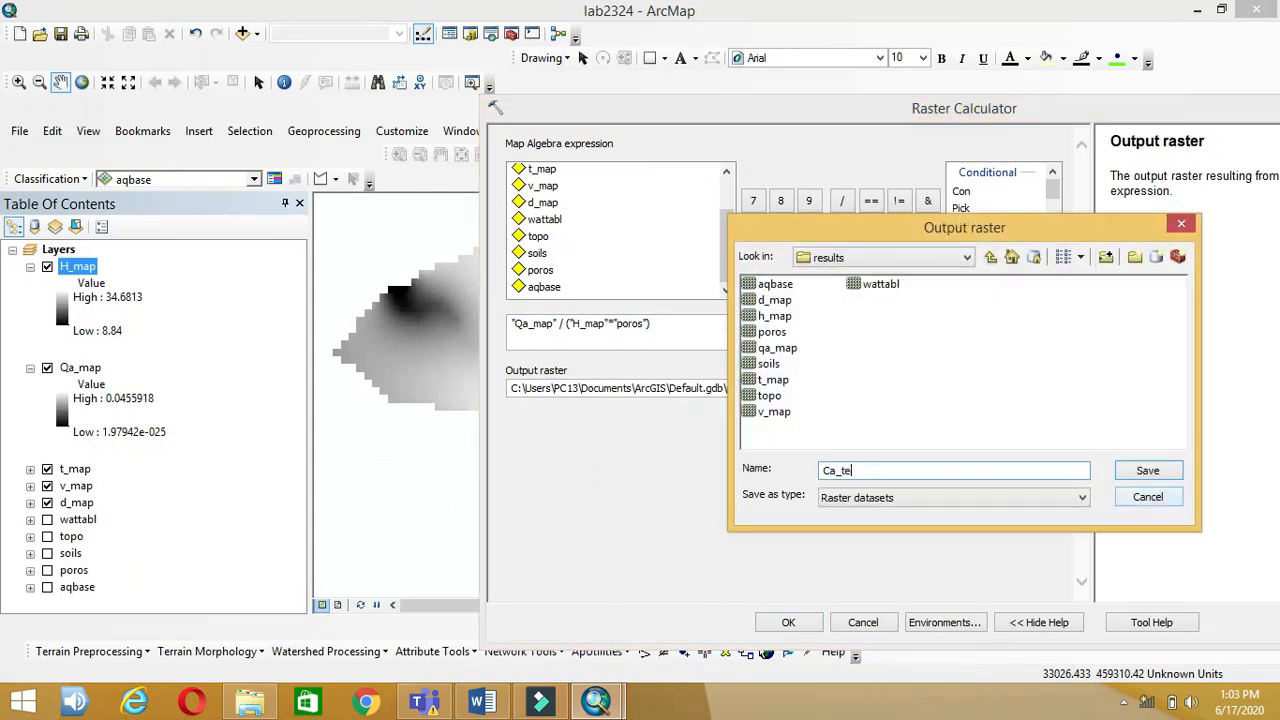
{"action": "type", "text": "mp_"}
{"action": "left_click", "coordinate": [505, 706]}
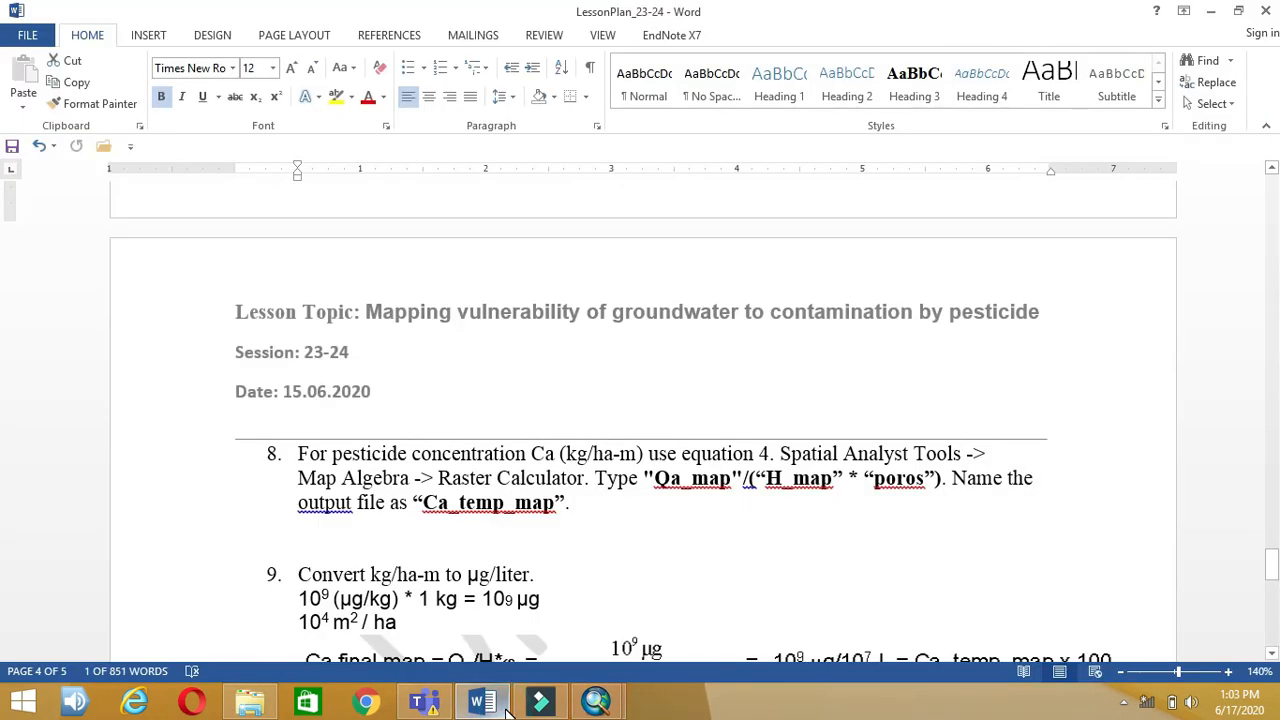
{"action": "left_click", "coordinate": [505, 706]}
{"action": "type", "text": "map"}
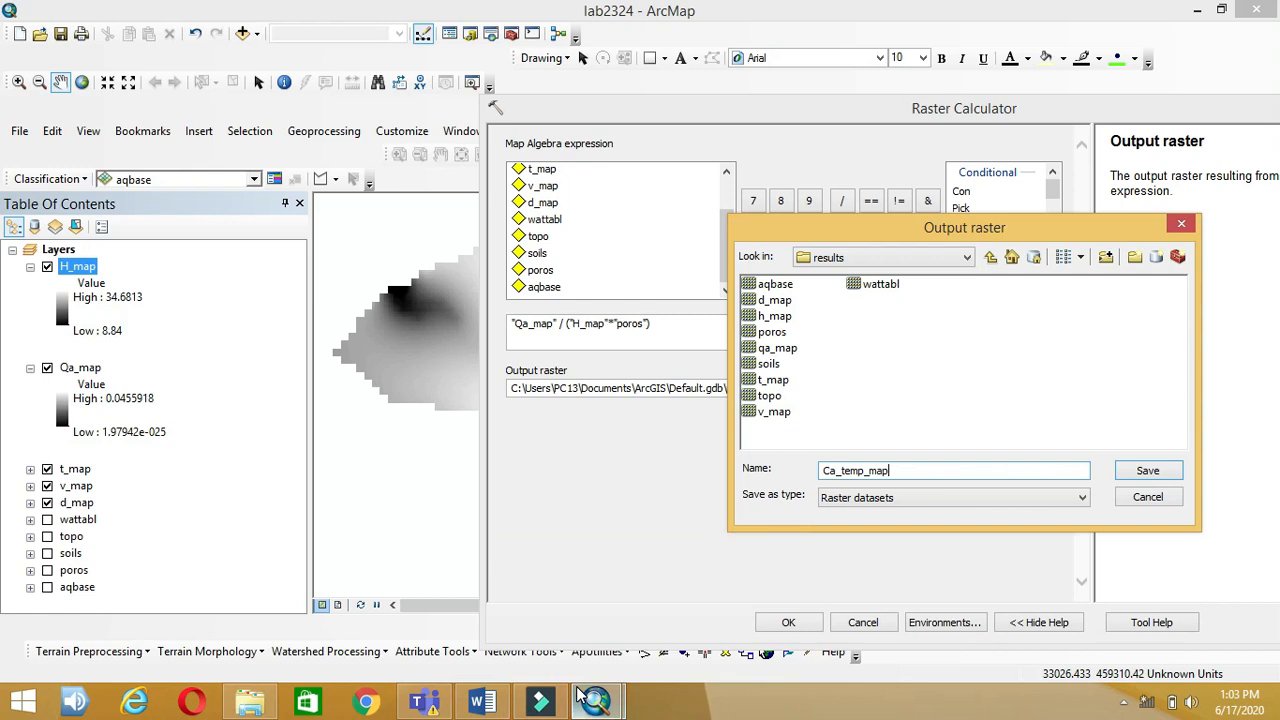
{"action": "left_click", "coordinate": [1147, 471]}
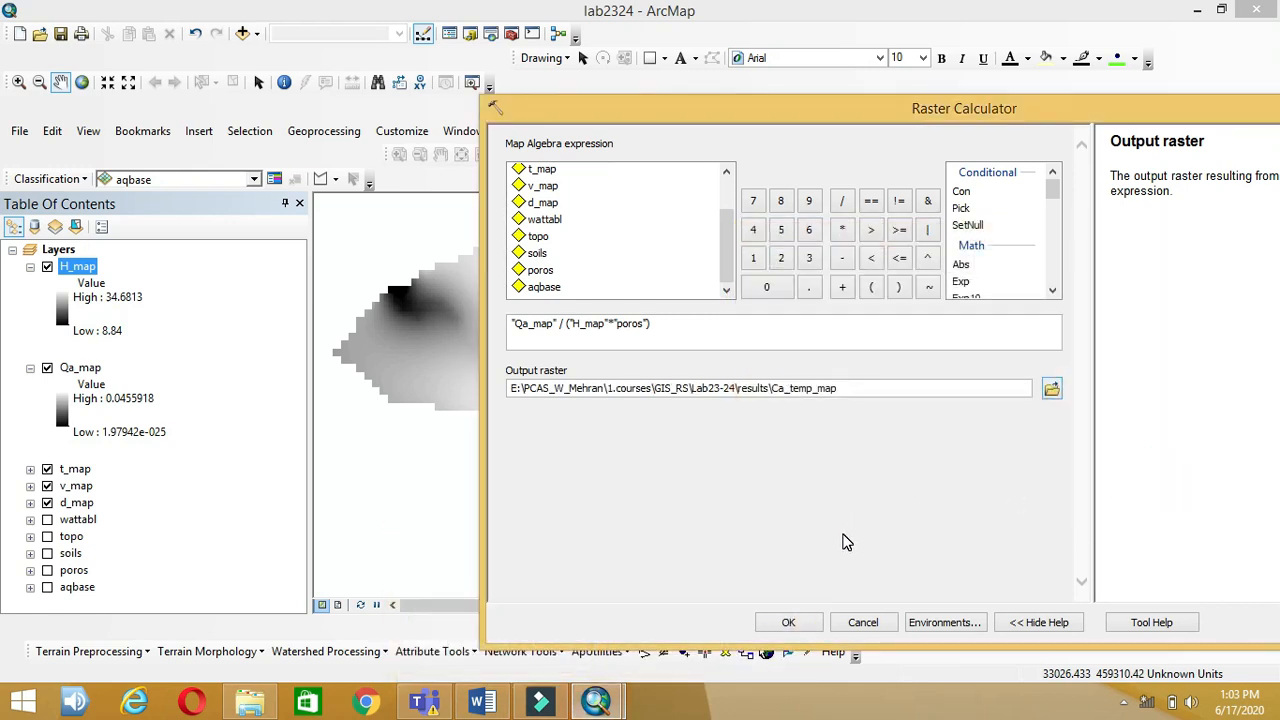
{"action": "left_click", "coordinate": [763, 622]}
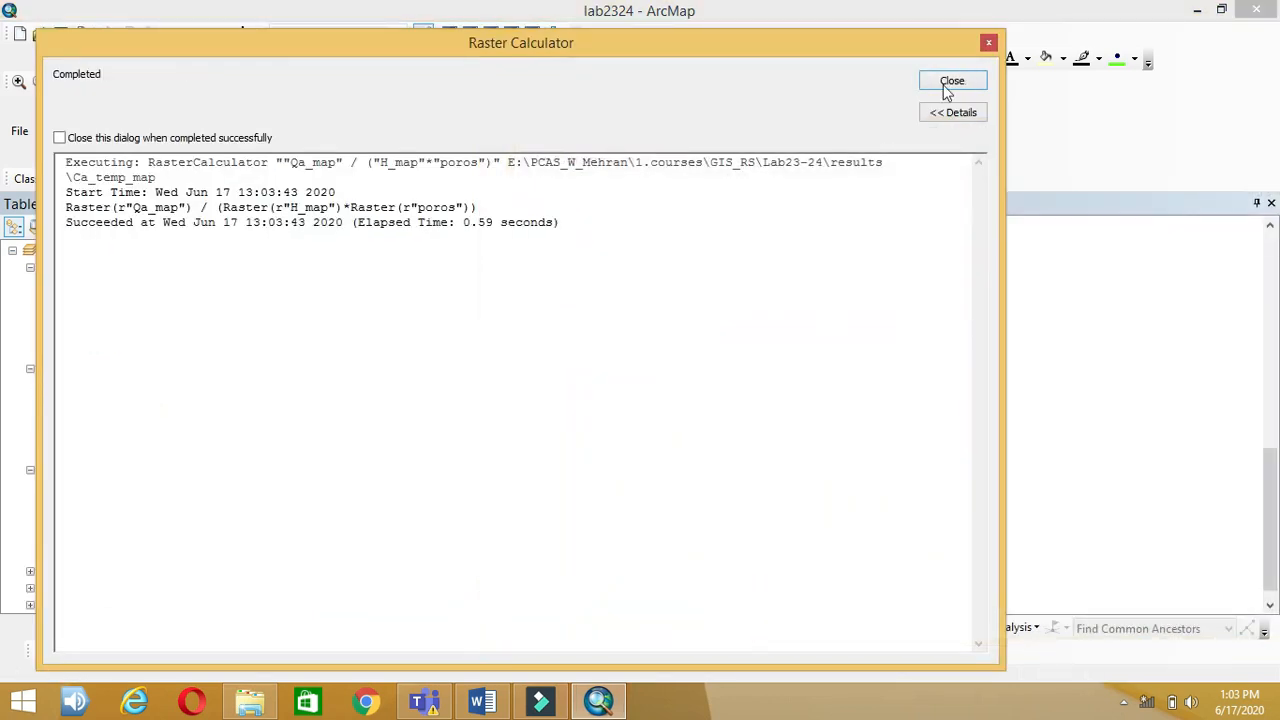
{"action": "left_click", "coordinate": [948, 82]}
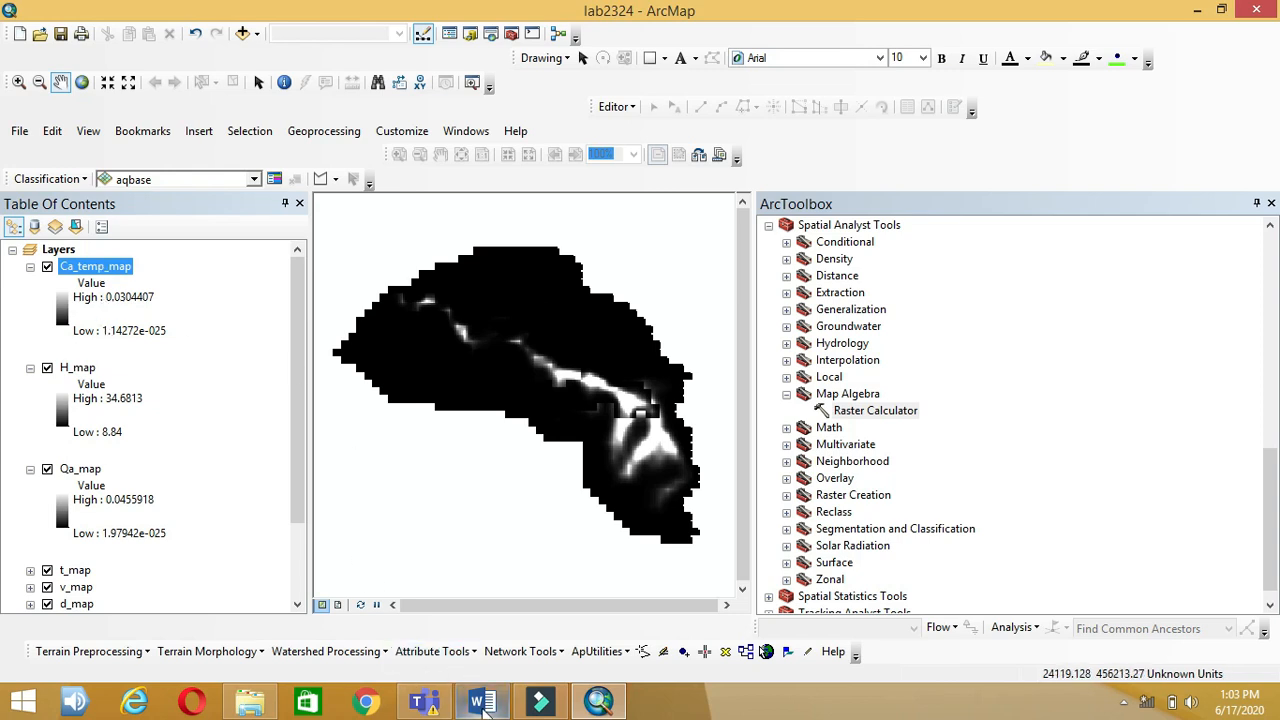
- Read step 9 of the Word procedure on converting kg/ha-m to µg/liter and the Ca final map equation
{"action": "left_click", "coordinate": [484, 706]}
{"action": "scroll", "coordinate": [470, 595], "scroll_direction": "down", "scroll_amount": 3}
{"action": "scroll", "coordinate": [470, 595], "scroll_direction": "down", "scroll_amount": 1}
{"action": "left_click_drag", "start_coordinate": [298, 327], "coordinate": [533, 330]}
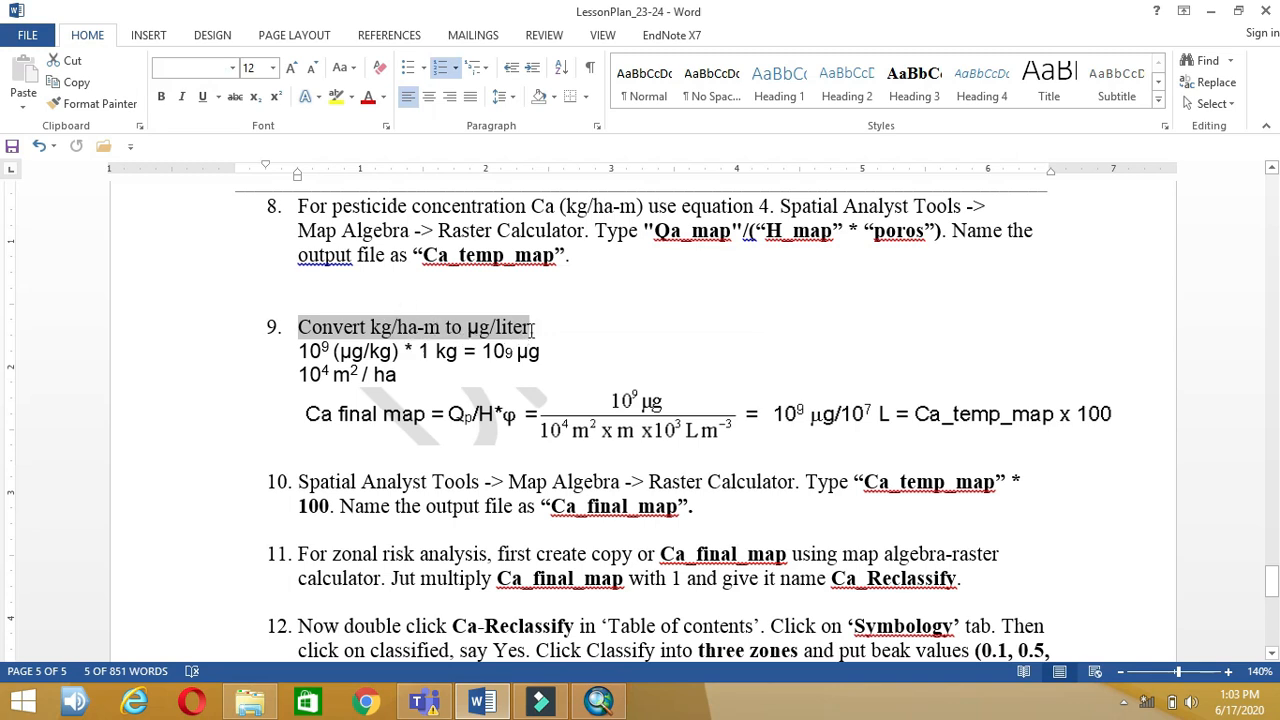
{"action": "left_click", "coordinate": [362, 420]}
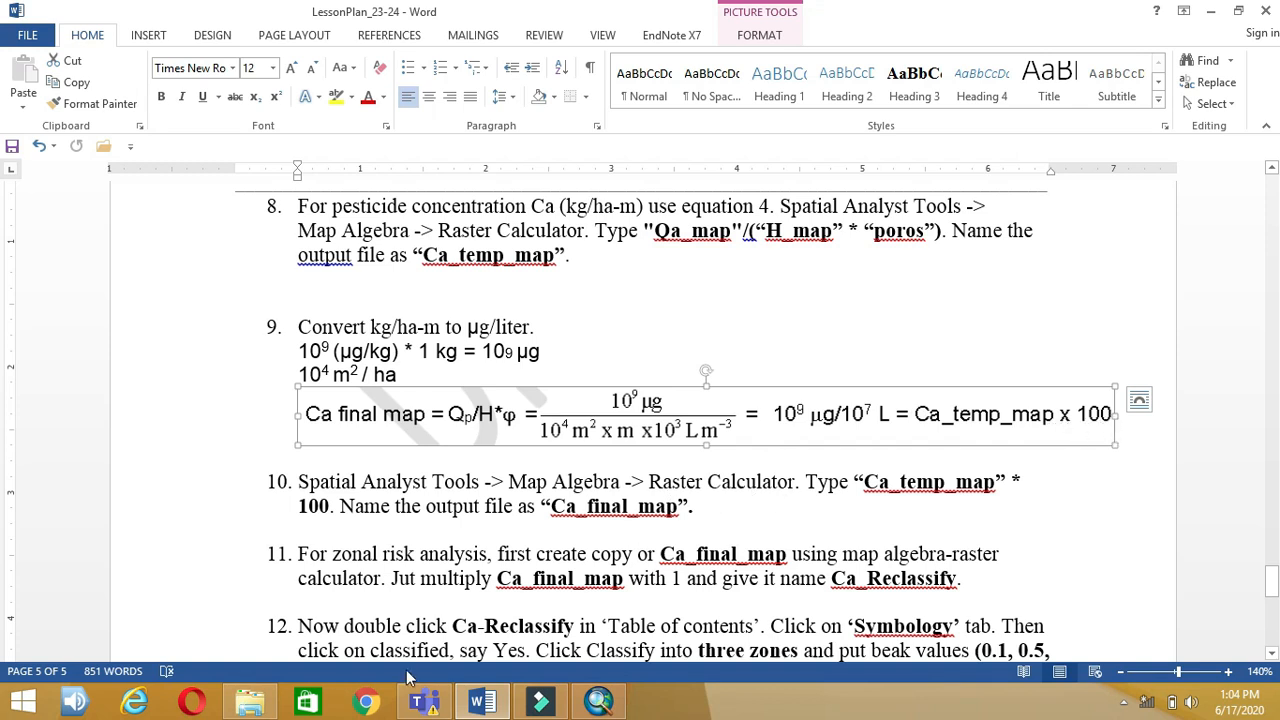
- Return to ArcMap and build the Raster Calculator expression "Ca_temp_map"*100 for the unit conversion
{"action": "left_click", "coordinate": [599, 702]}
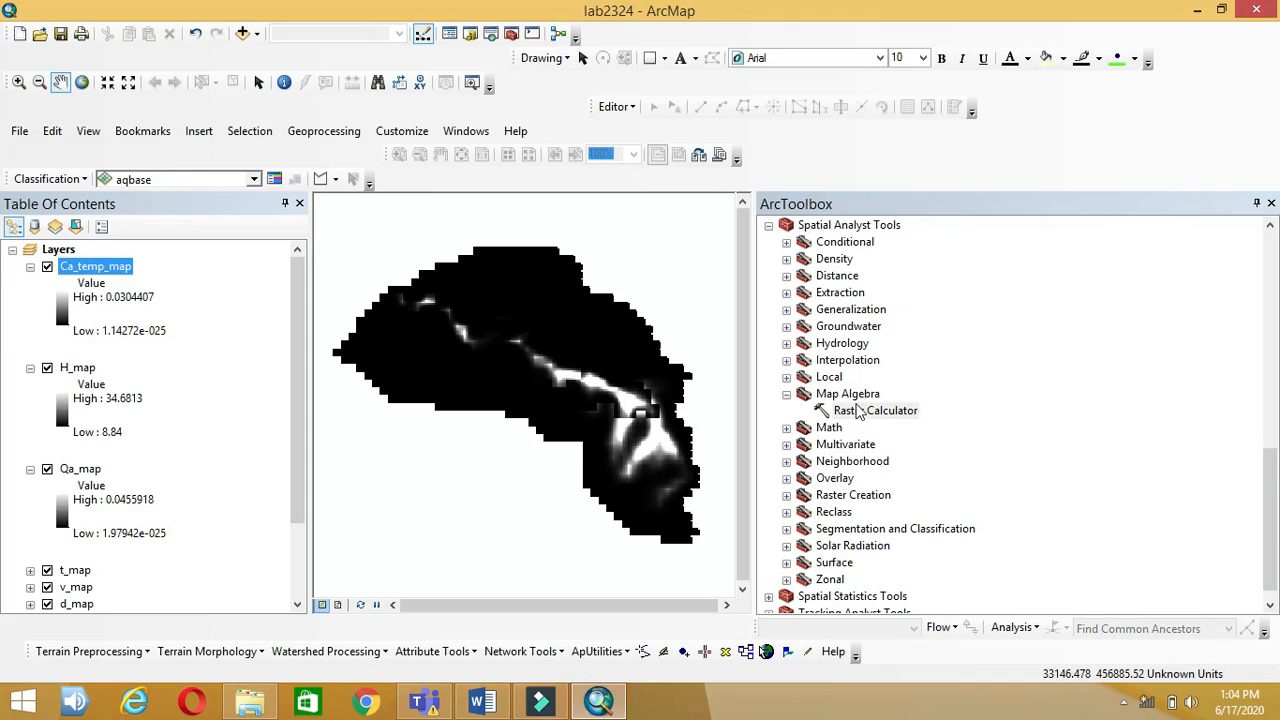
{"action": "double_click", "coordinate": [858, 410]}
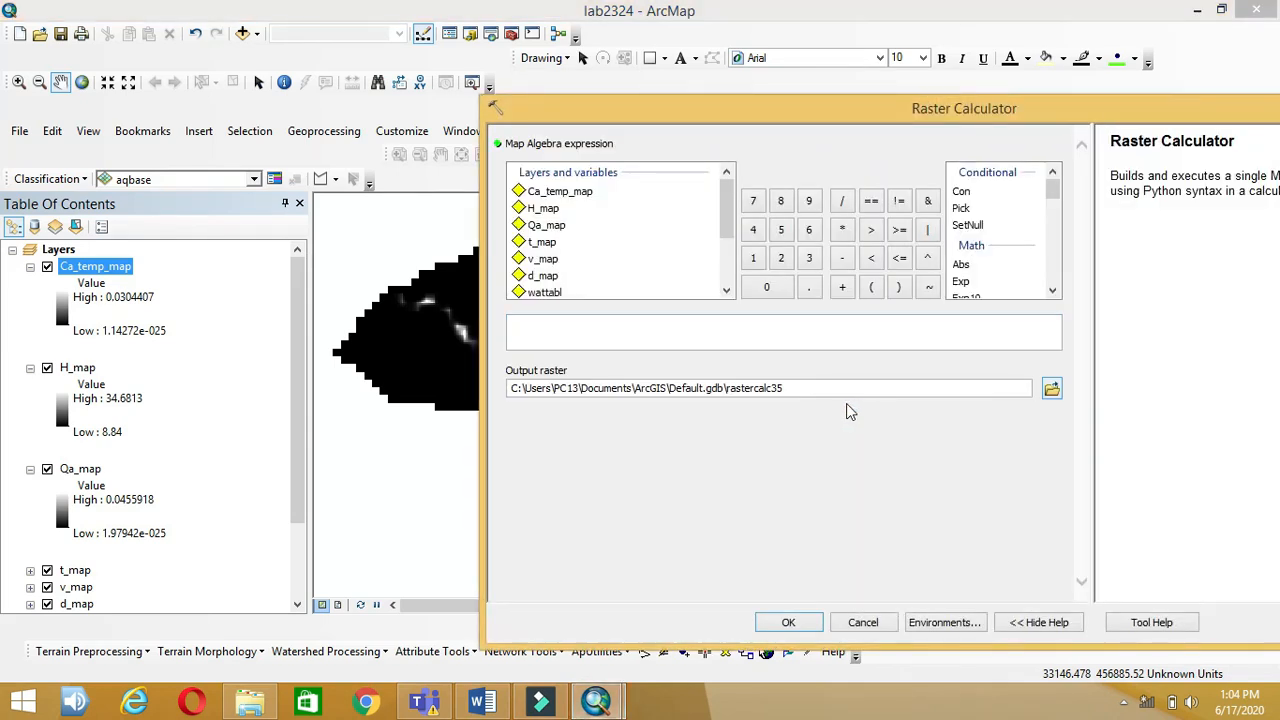
{"action": "double_click", "coordinate": [560, 193]}
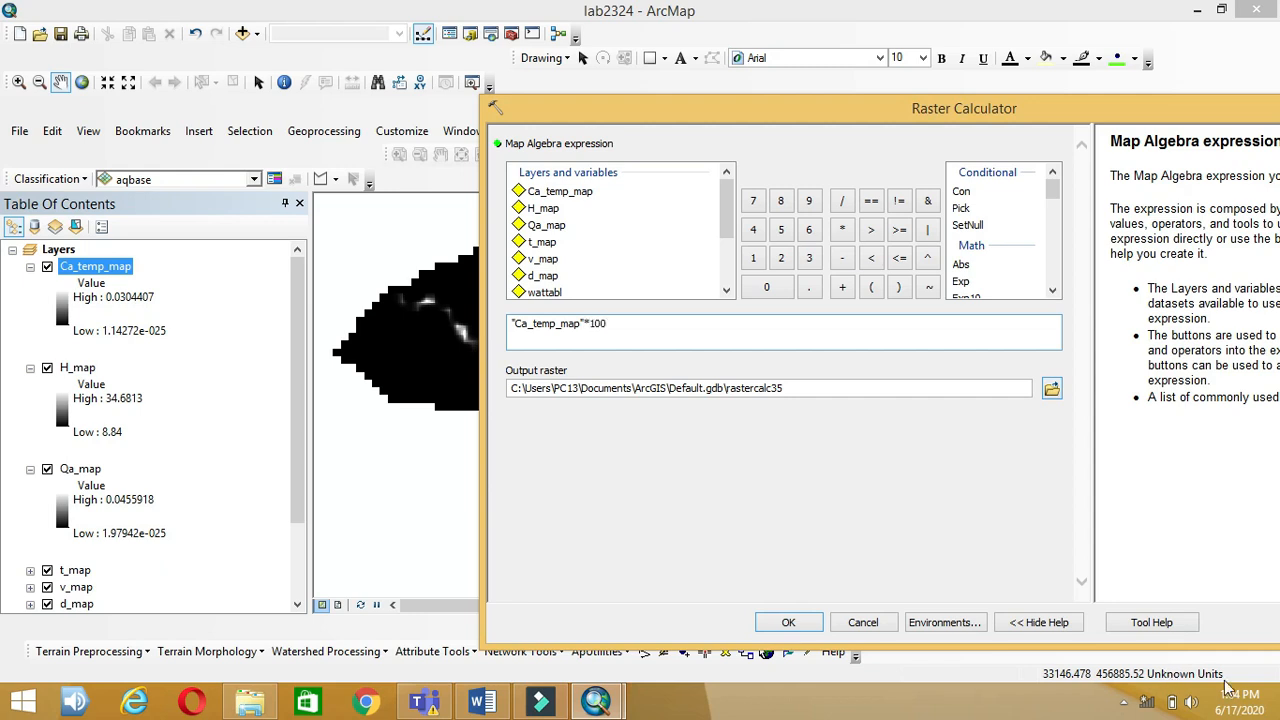
- Check the output name in Word, save the output raster as Ca_final_map in the results folder and run Raster Calculator
{"action": "left_click", "coordinate": [480, 702]}
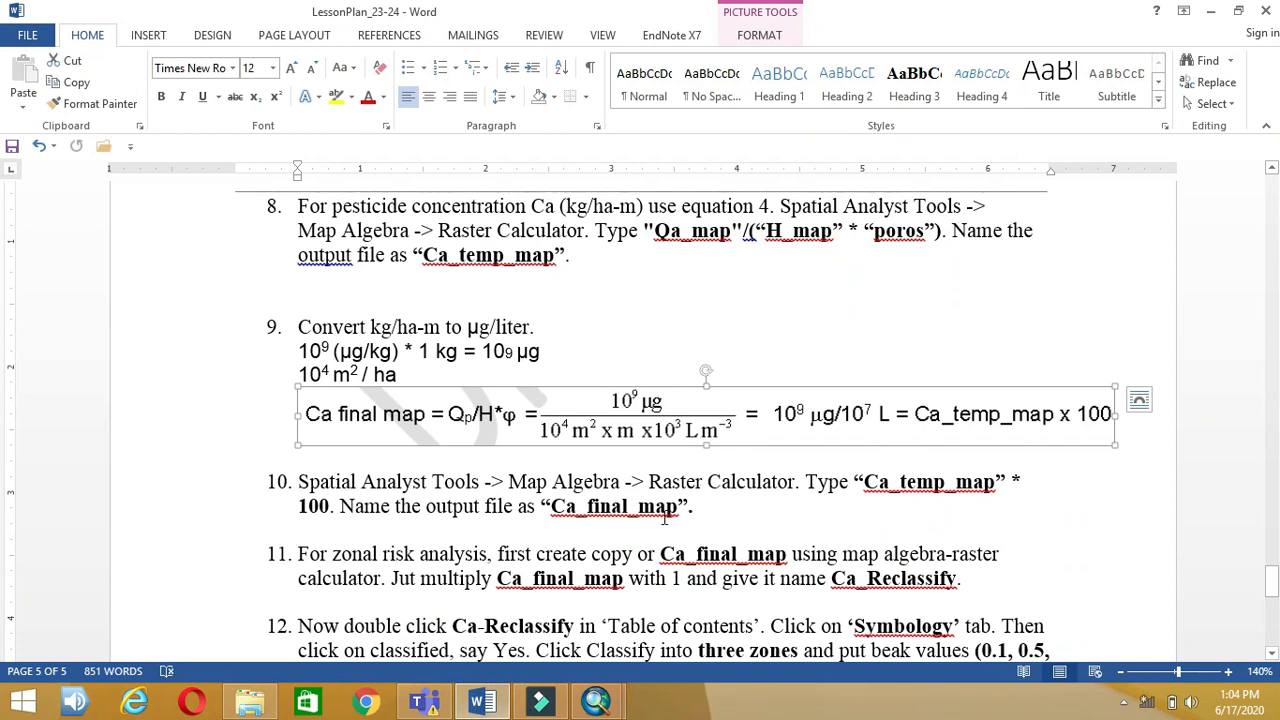
{"action": "mouse_move", "coordinate": [596, 702]}
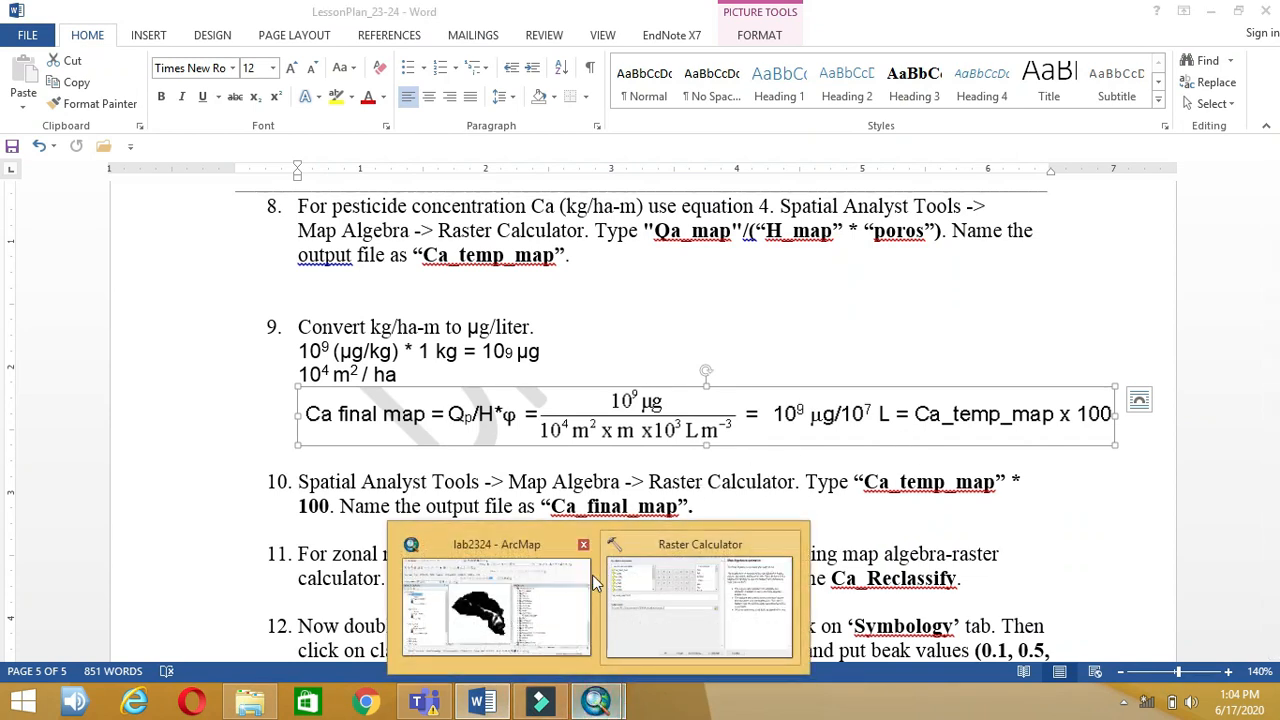
{"action": "left_click", "coordinate": [672, 585]}
{"action": "left_click", "coordinate": [1206, 390]}
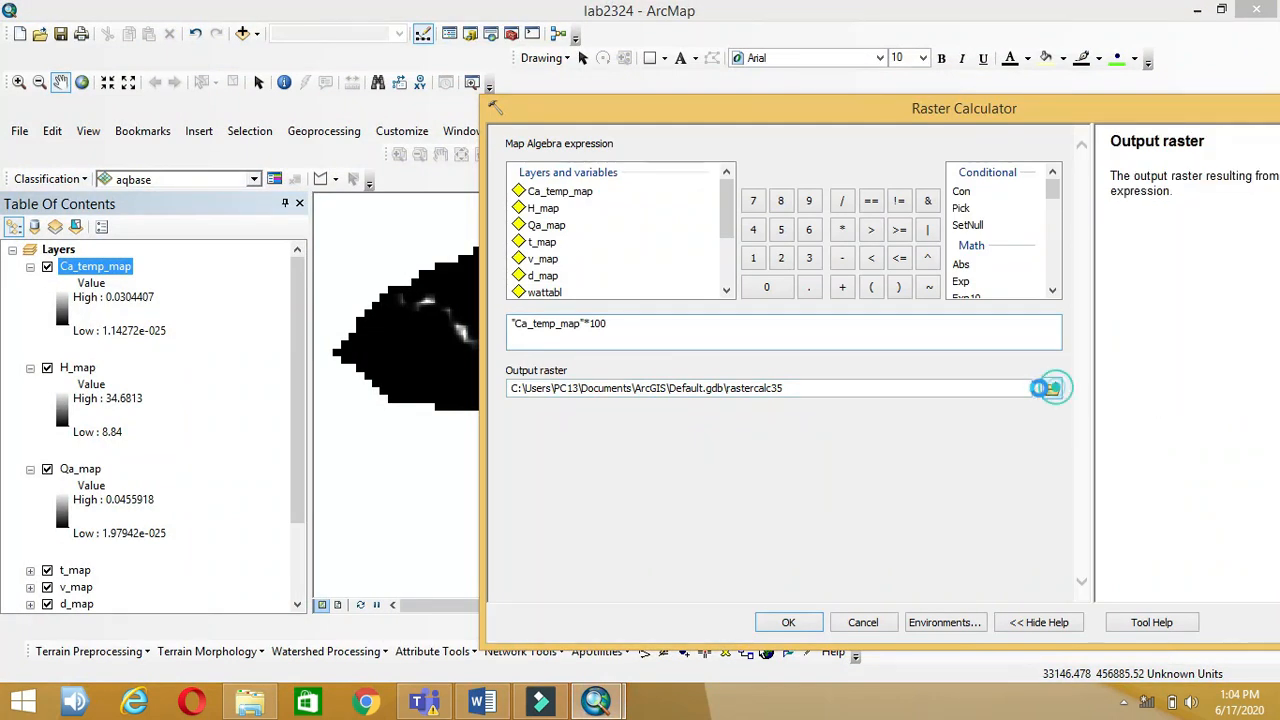
{"action": "type", "text": "a"}
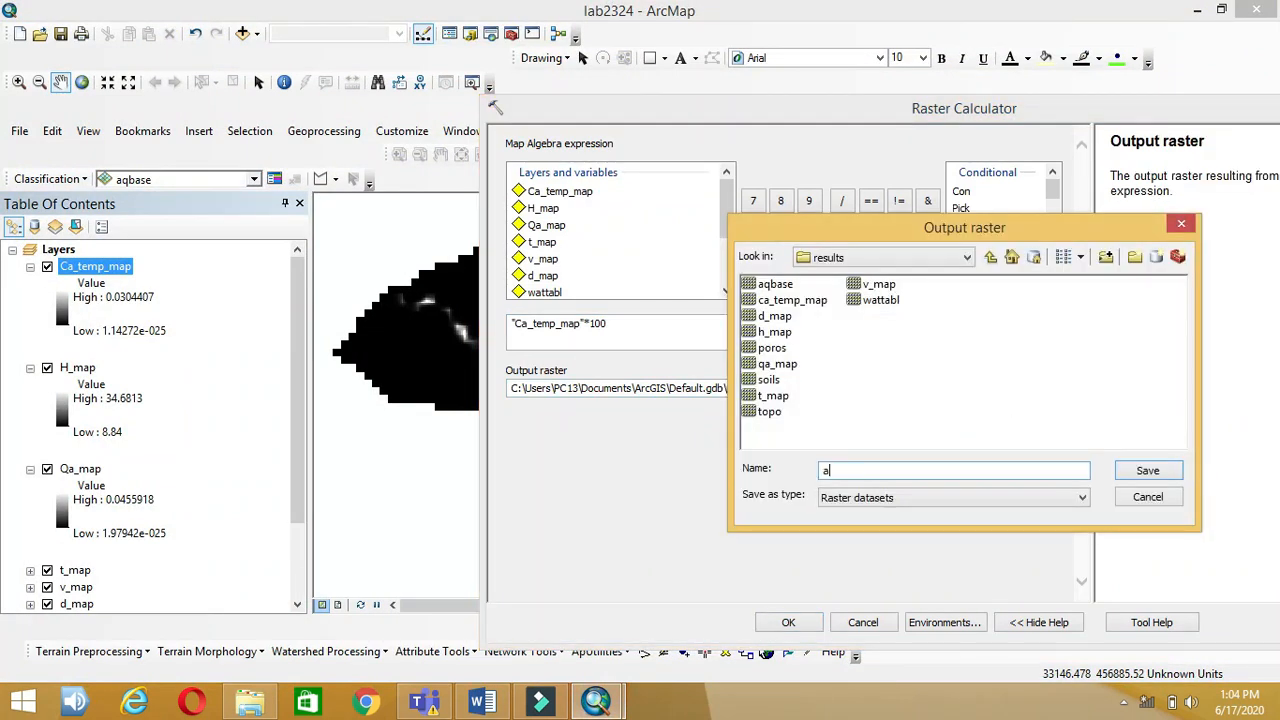
{"action": "key", "text": "BackSpace"}
{"action": "key", "text": "BackSpace"}
{"action": "key", "text": "BackSpace"}
{"action": "key", "text": "BackSpace"}
{"action": "key", "text": "BackSpace"}
{"action": "left_click", "coordinate": [1160, 472]}
{"action": "left_click", "coordinate": [792, 620]}
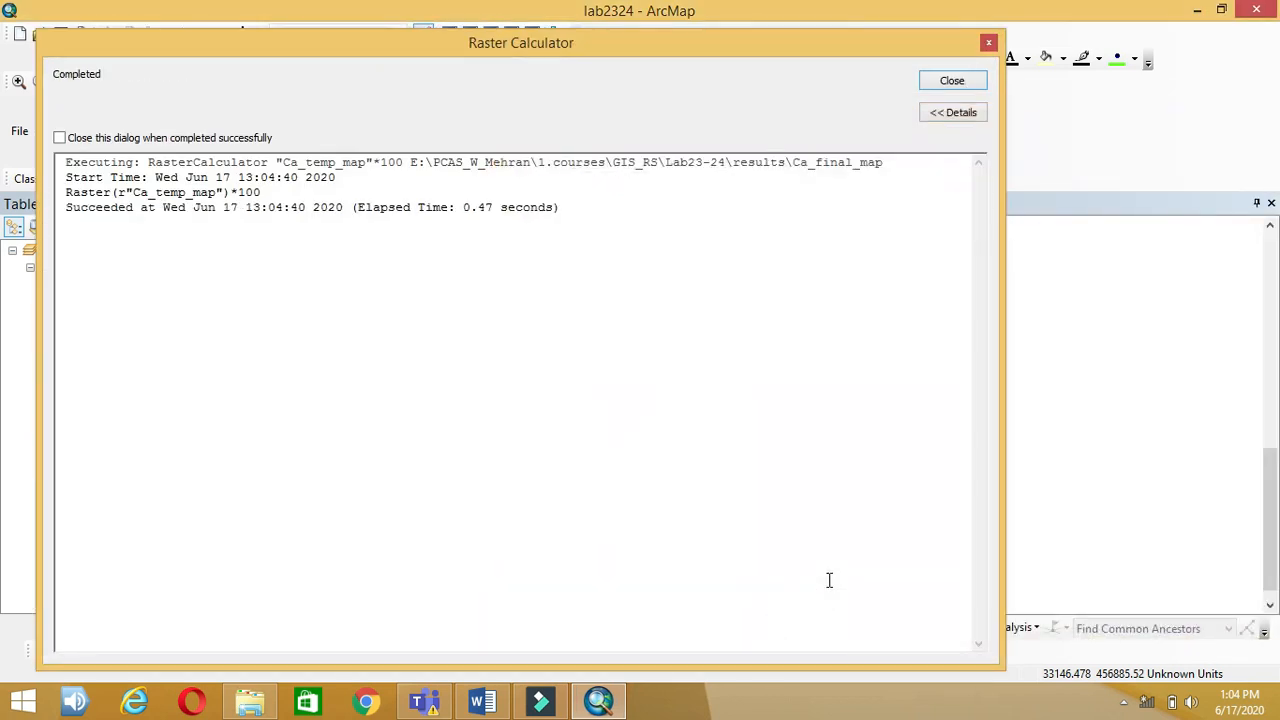
{"action": "left_click", "coordinate": [962, 84]}
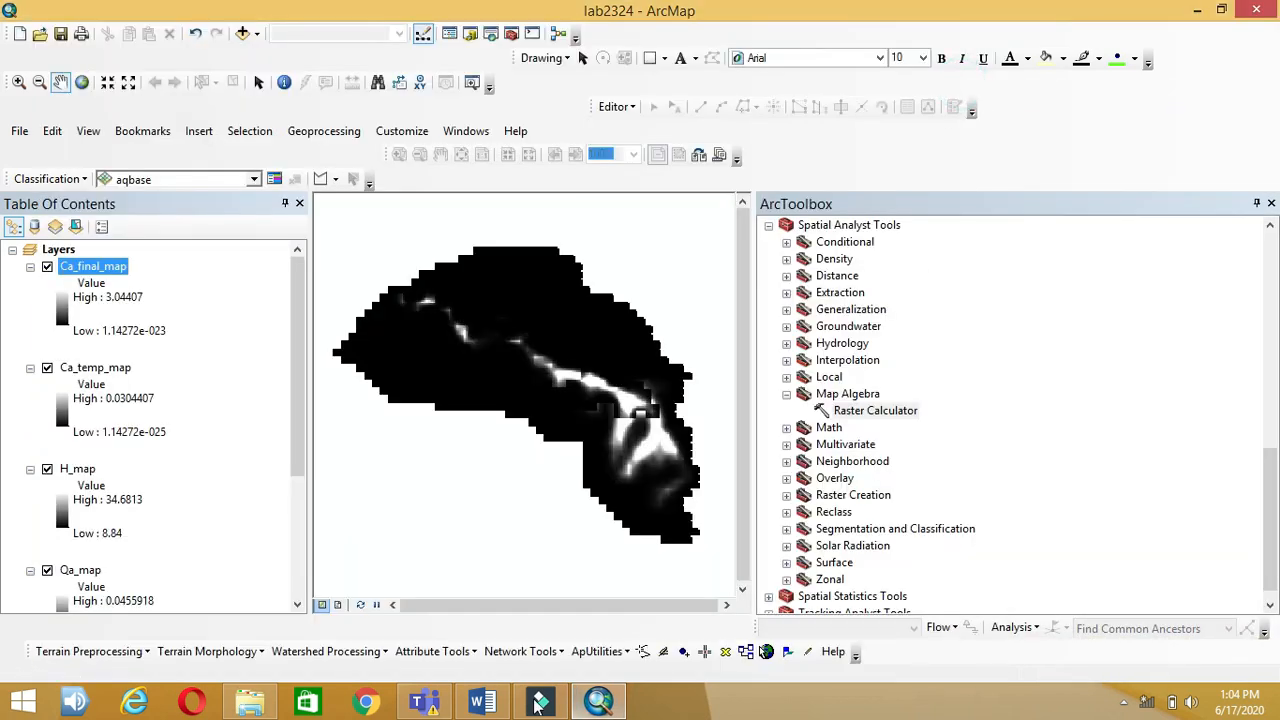
- Read step 11 of the Word procedure on the zonal risk analysis and correct the misspelled "Jut" to "Just"
{"action": "left_click", "coordinate": [481, 701]}
{"action": "scroll", "coordinate": [516, 563], "scroll_direction": "down", "scroll_amount": 2}
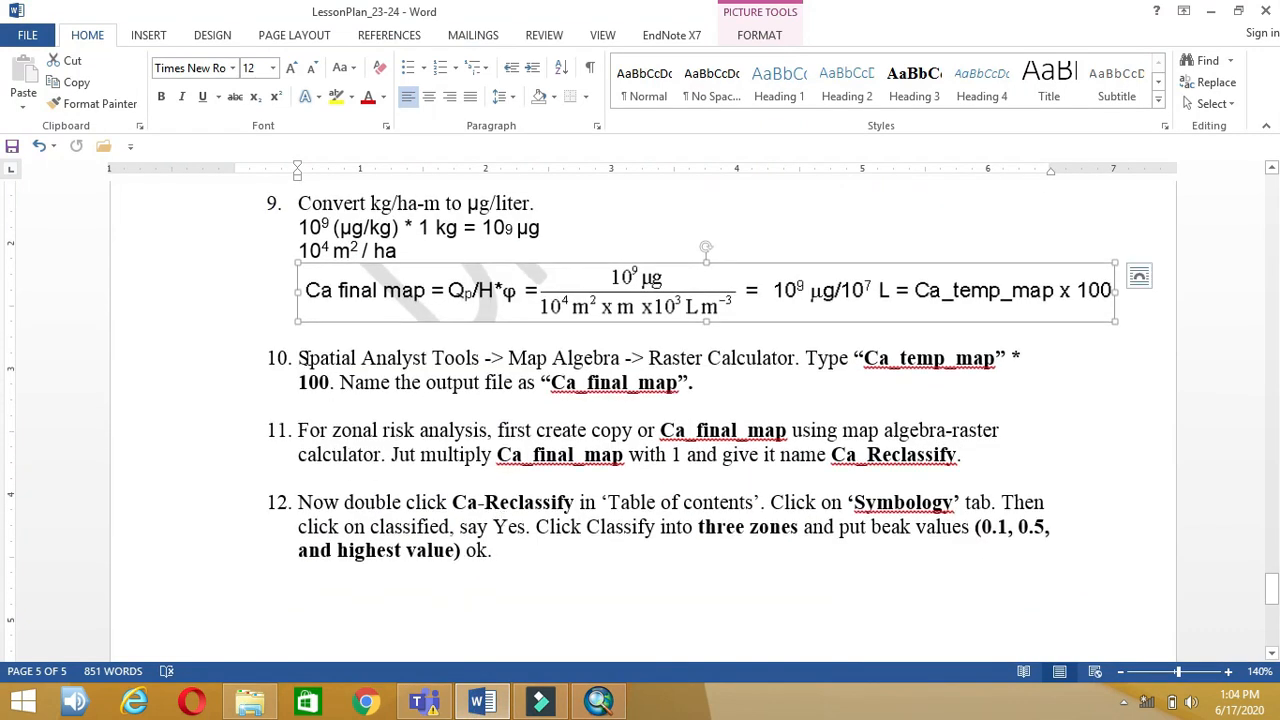
{"action": "left_click", "coordinate": [297, 431]}
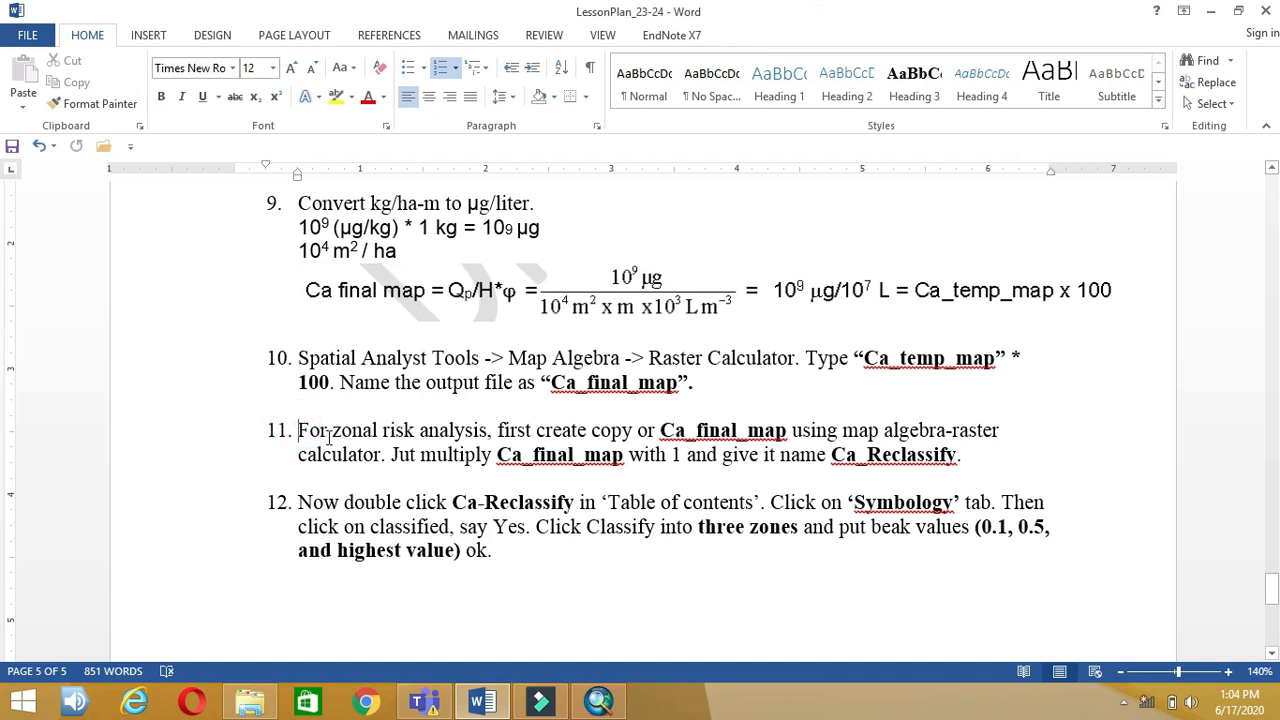
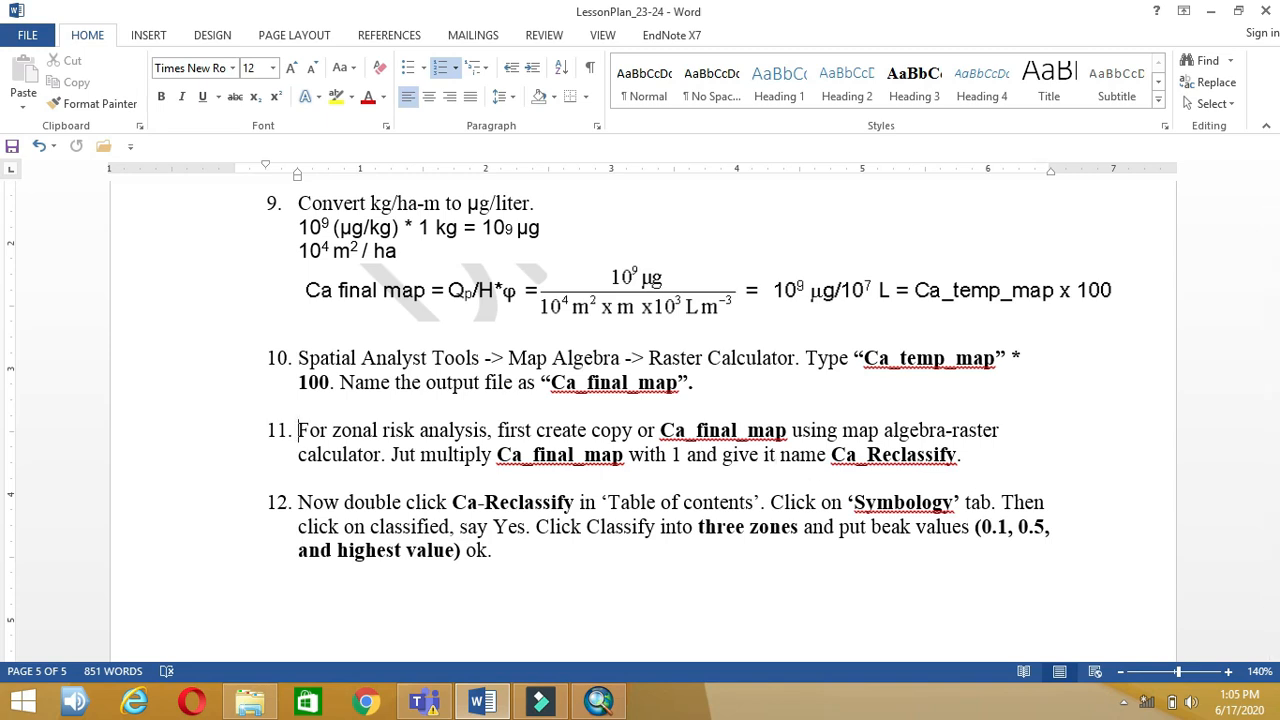
{"action": "left_click", "coordinate": [409, 454]}
{"action": "type", "text": "s"}
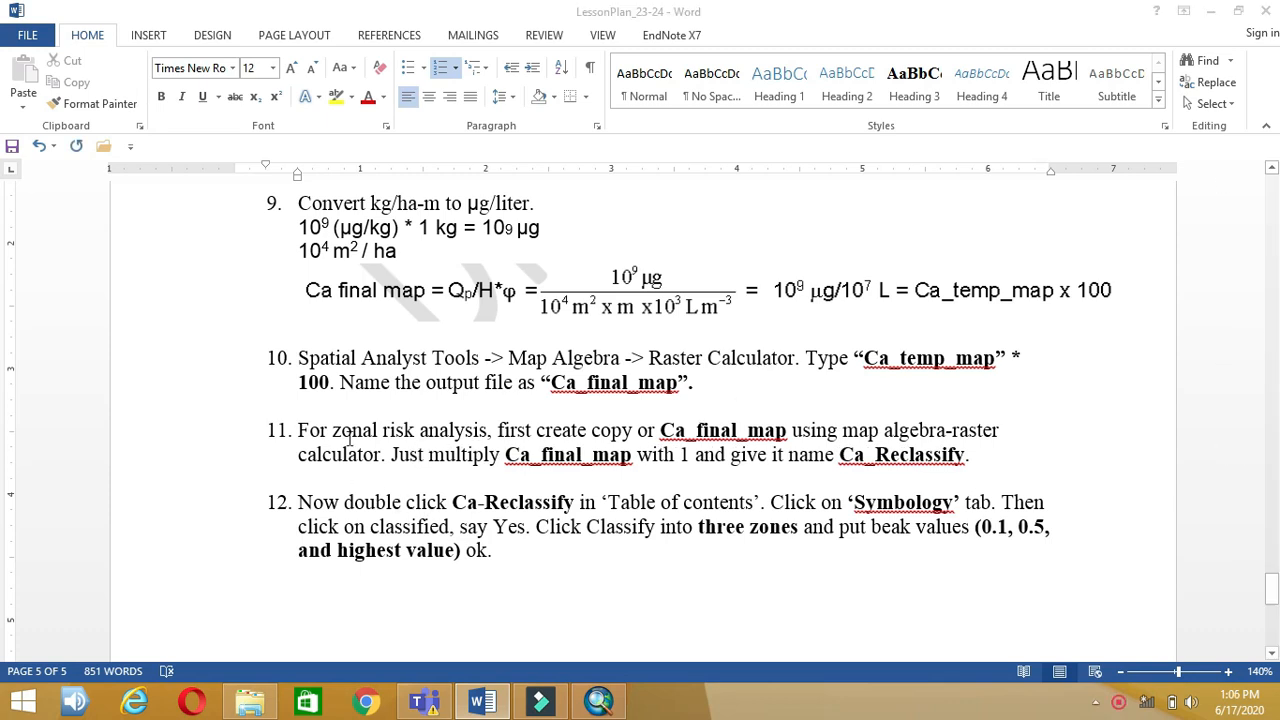
- Copy the output name Ca_Reclassify from step 11 of the Word procedure
{"action": "left_click_drag", "start_coordinate": [298, 430], "coordinate": [840, 455]}
{"action": "left_click", "coordinate": [945, 465]}
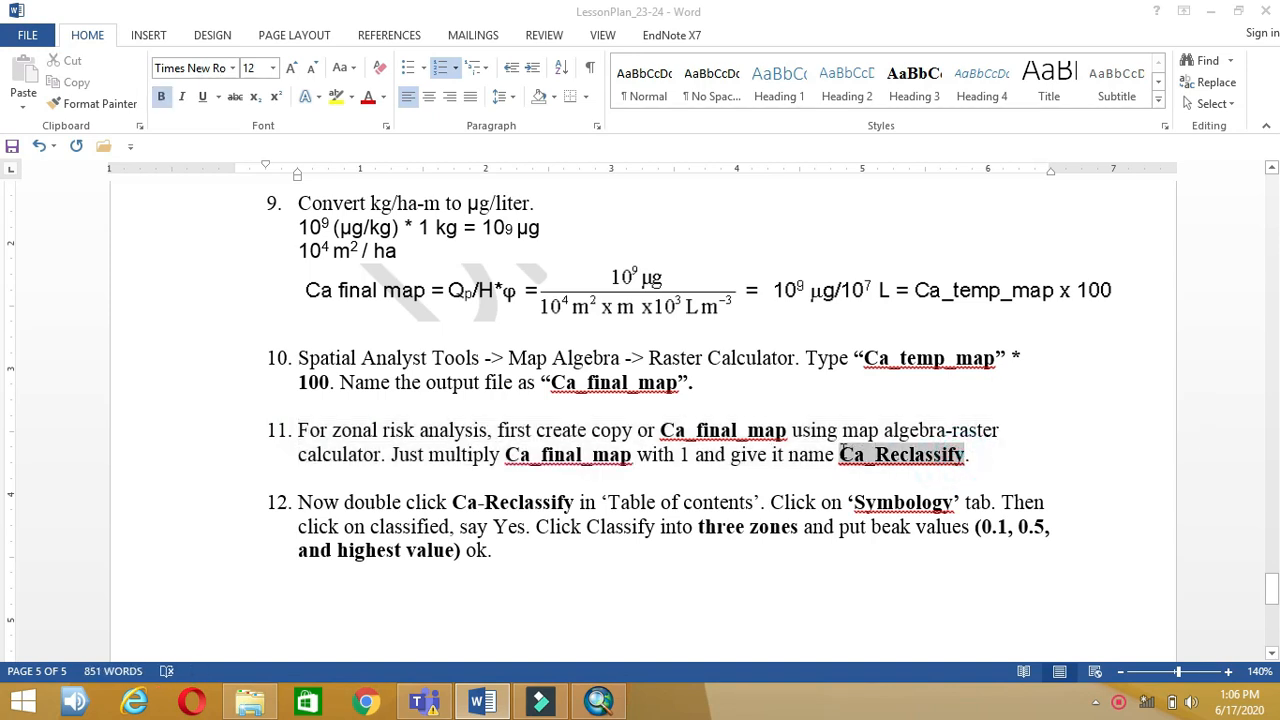
{"action": "key", "text": "ctrl+c"}
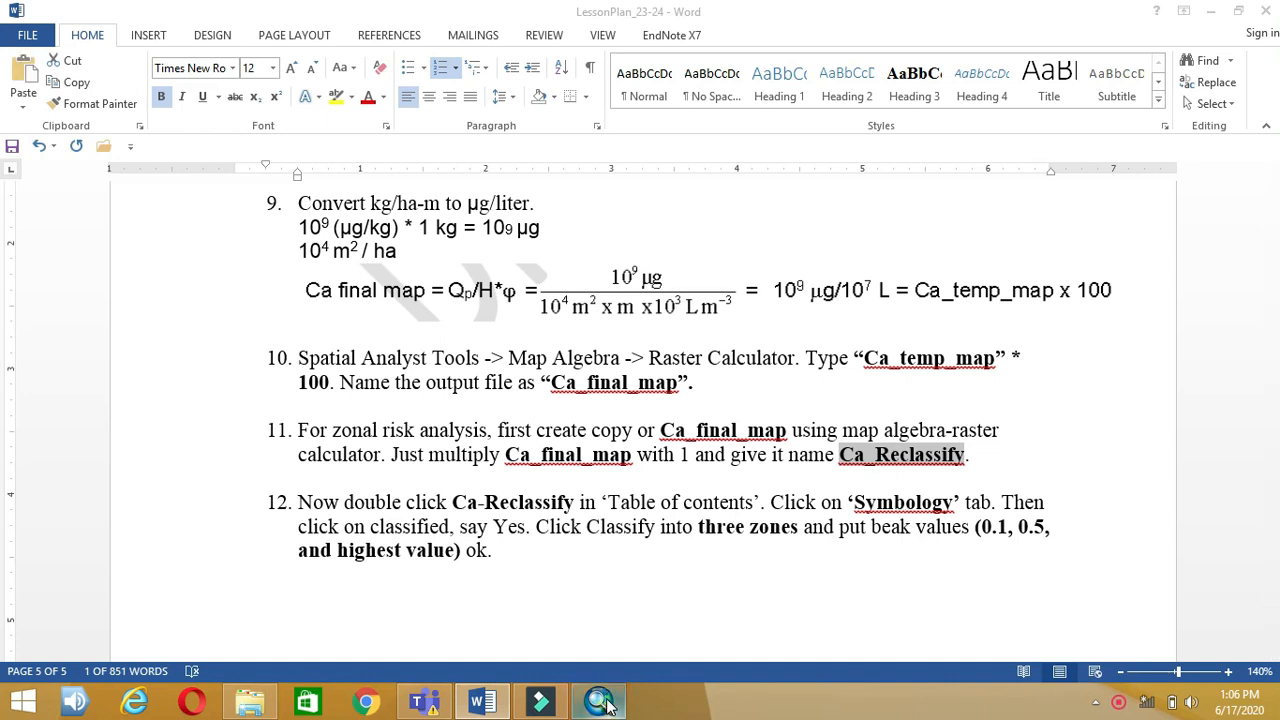
- Switch to ArcMap, open Raster Calculator and build the expression "Ca_final_map"*1
{"action": "left_click", "coordinate": [599, 701]}
{"action": "double_click", "coordinate": [858, 412]}
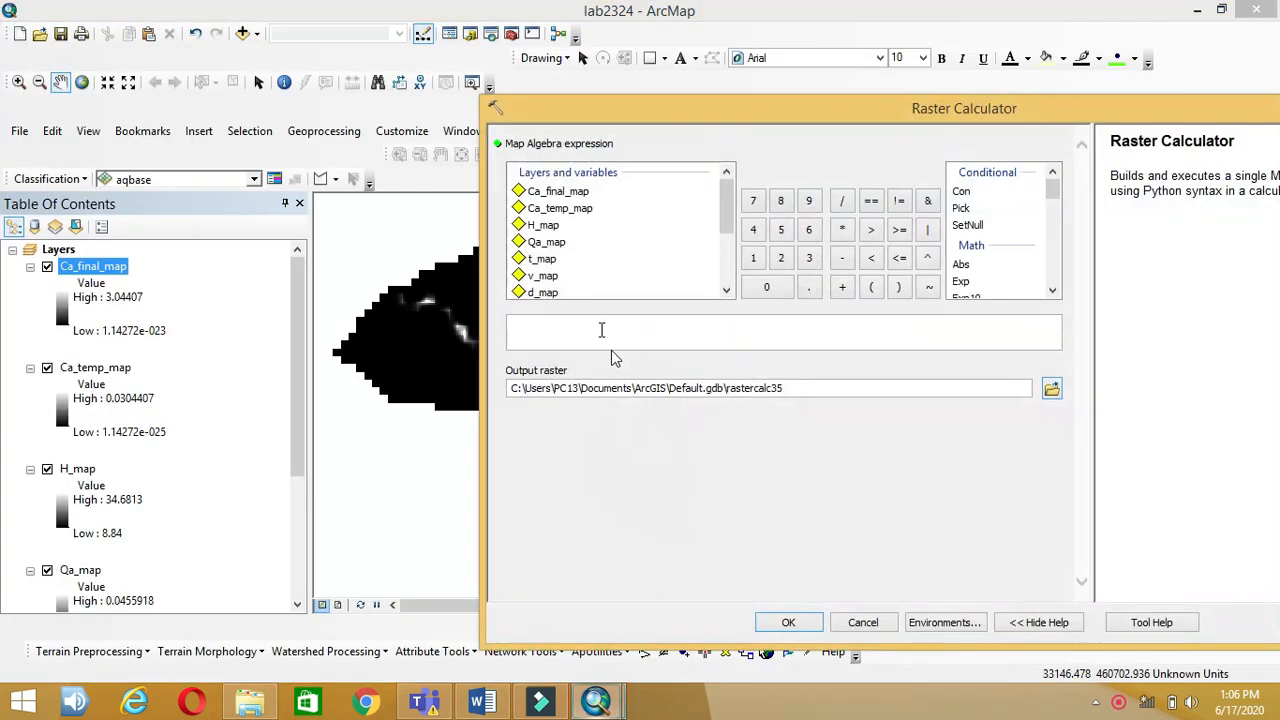
{"action": "double_click", "coordinate": [558, 191]}
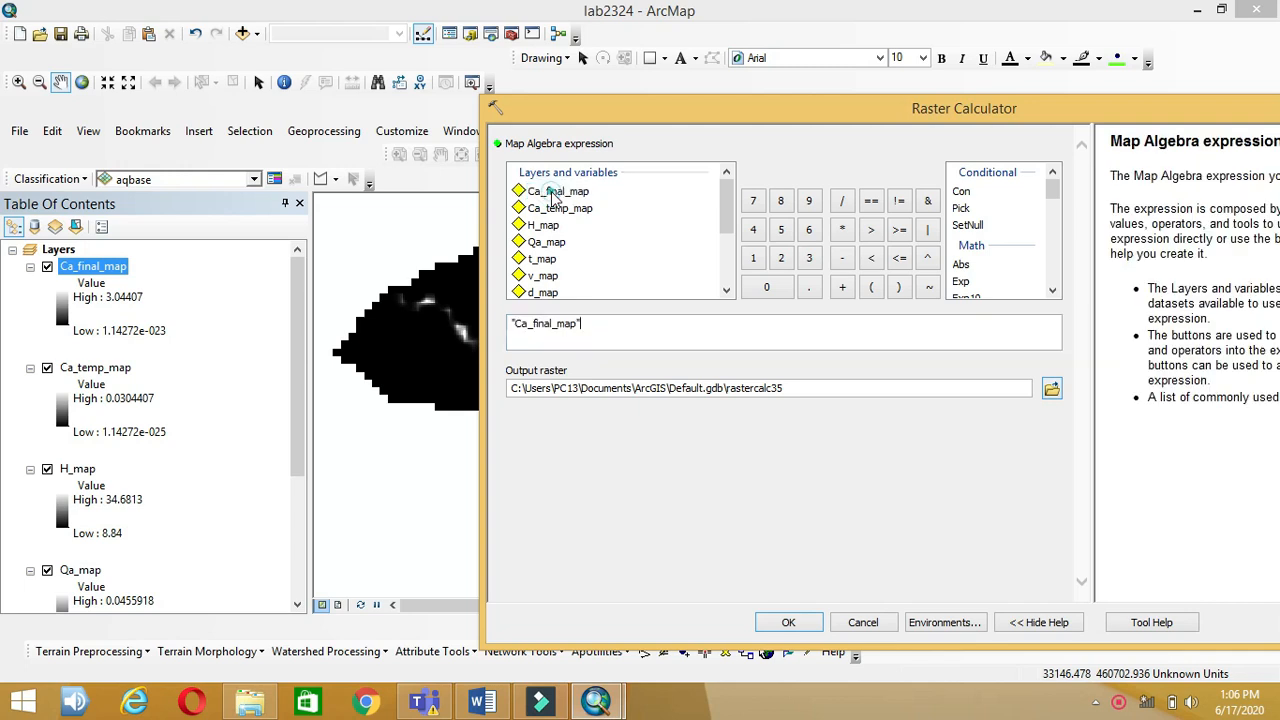
{"action": "type", "text": "*"}
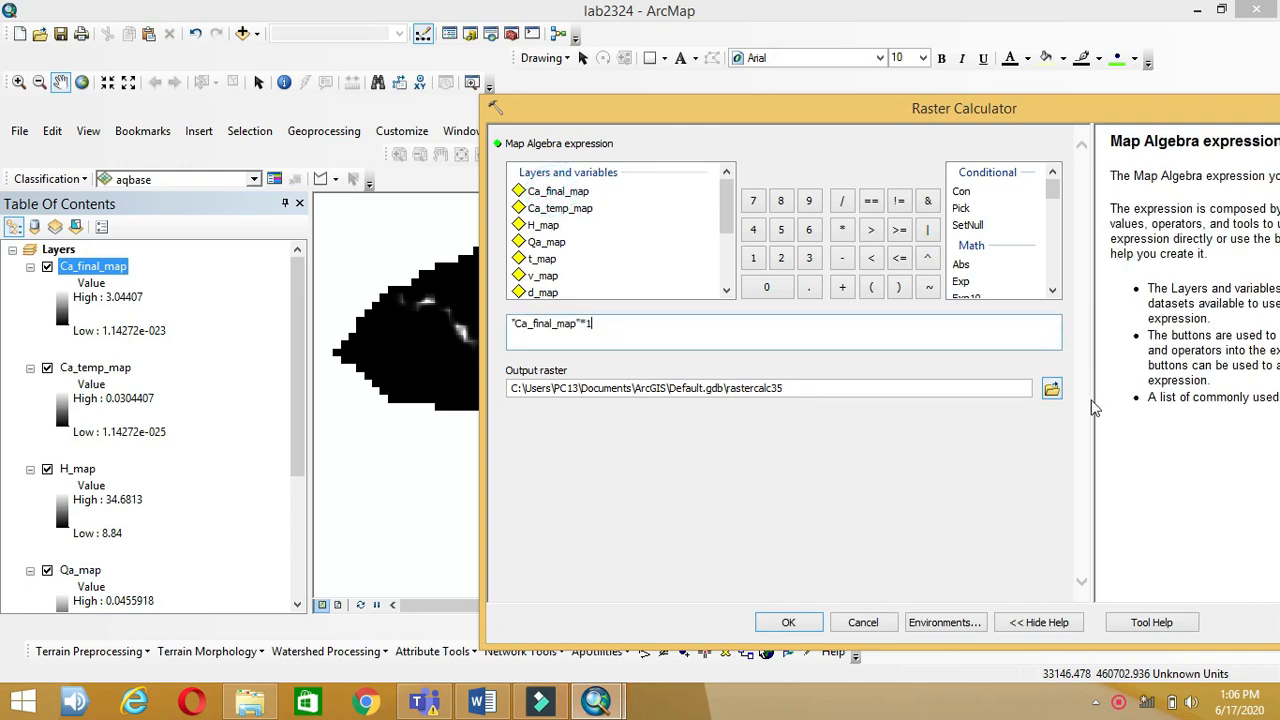
- Save the output raster as Ca_Reclassify in the results folder, run Raster Calculator and dismiss the finished run
{"action": "left_click", "coordinate": [1042, 395]}
{"action": "left_click", "coordinate": [1055, 396]}
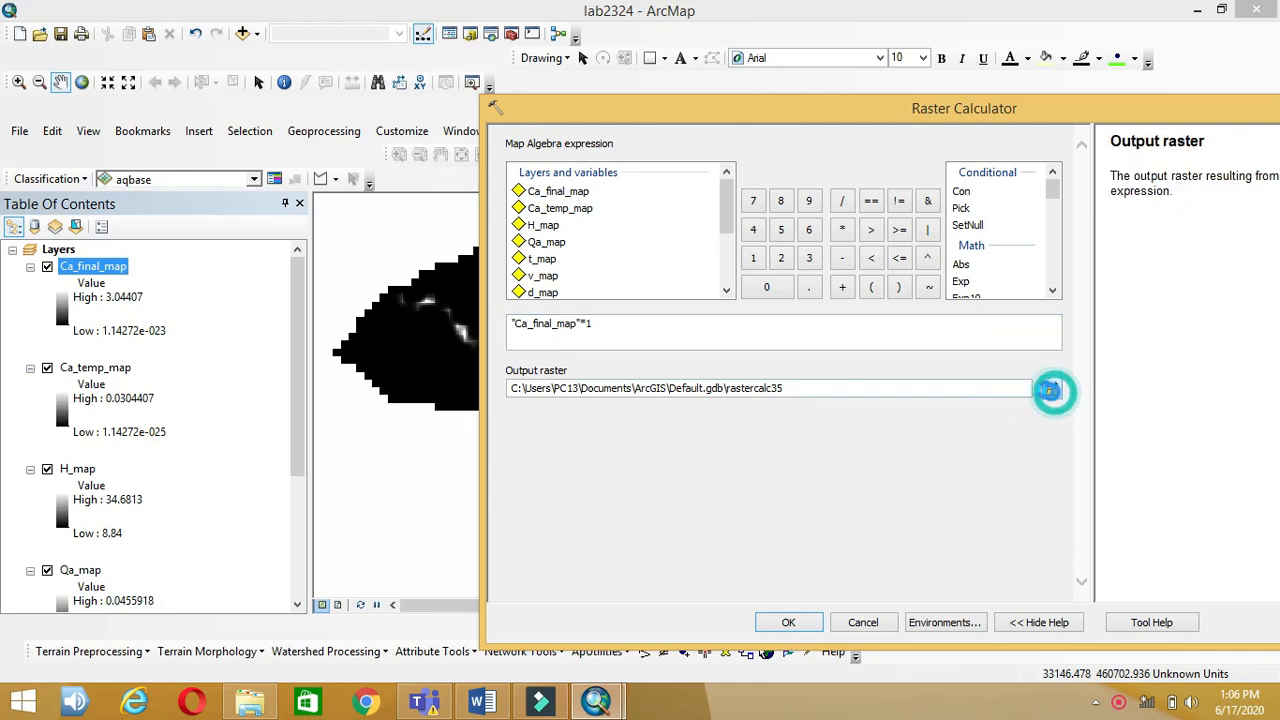
{"action": "type", "text": "Ca_Reclassify"}
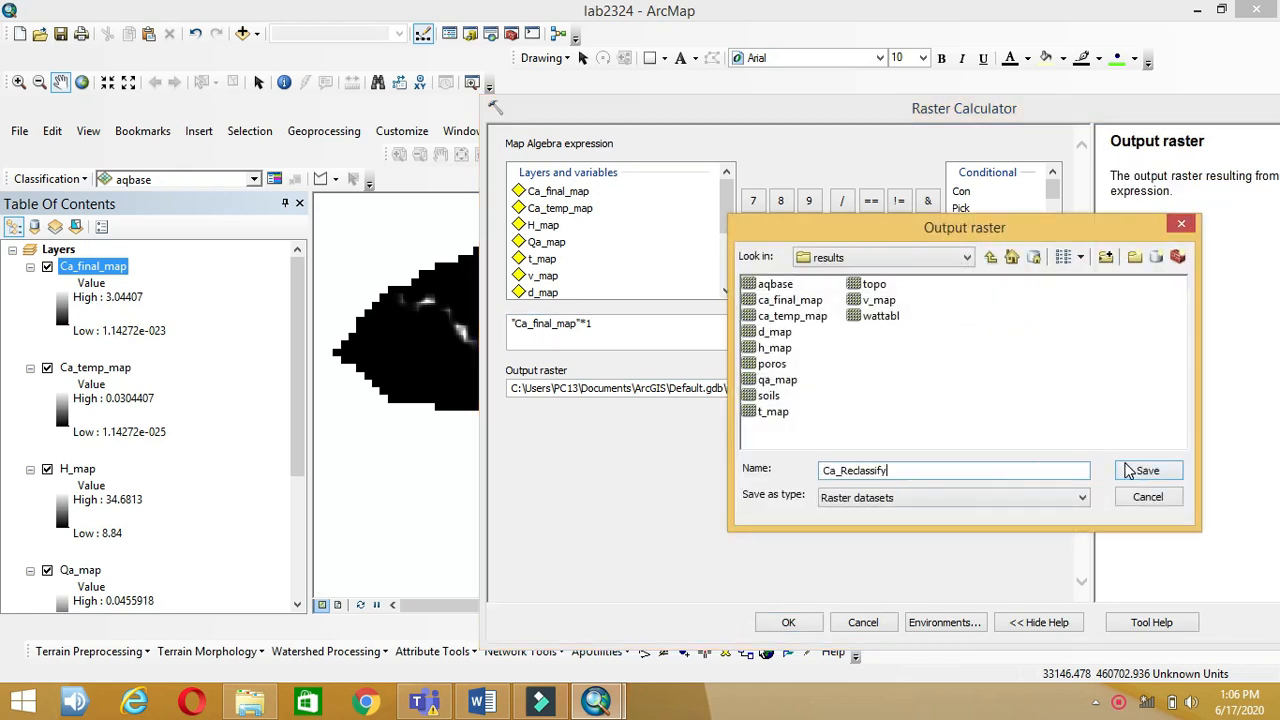
{"action": "left_click", "coordinate": [1145, 471]}
{"action": "left_click", "coordinate": [788, 622]}
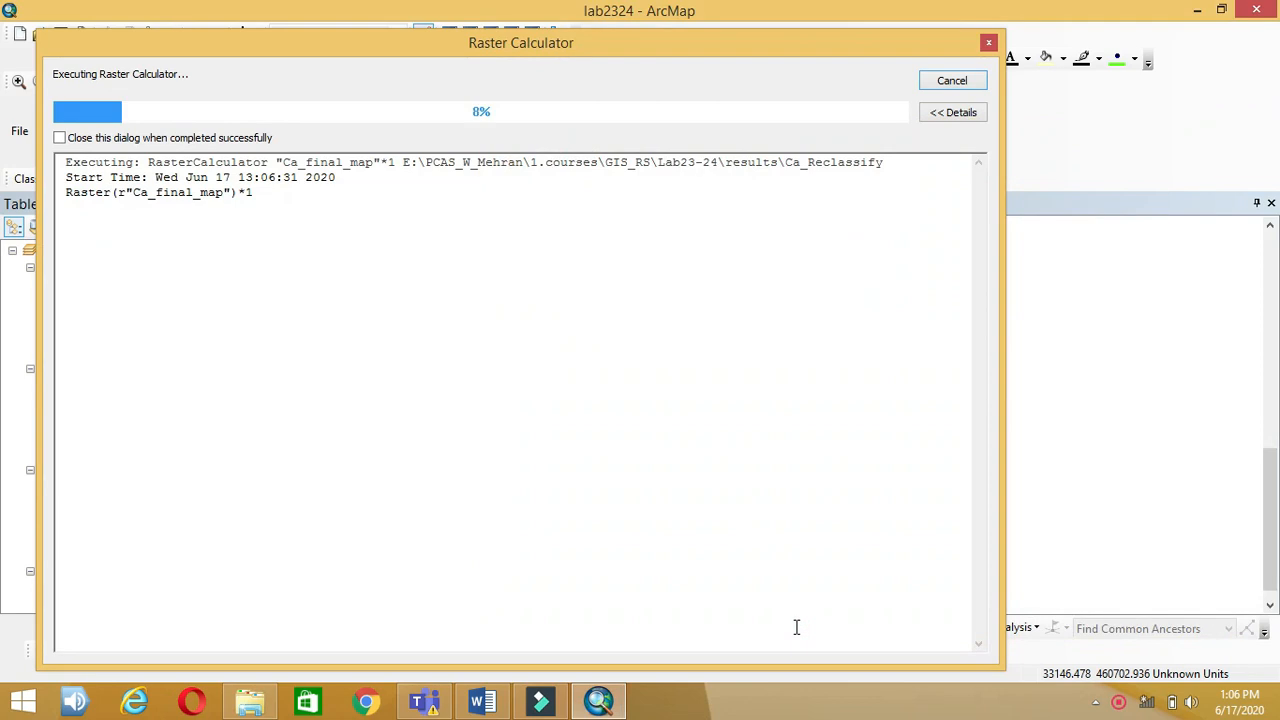
{"action": "left_click", "coordinate": [951, 79]}
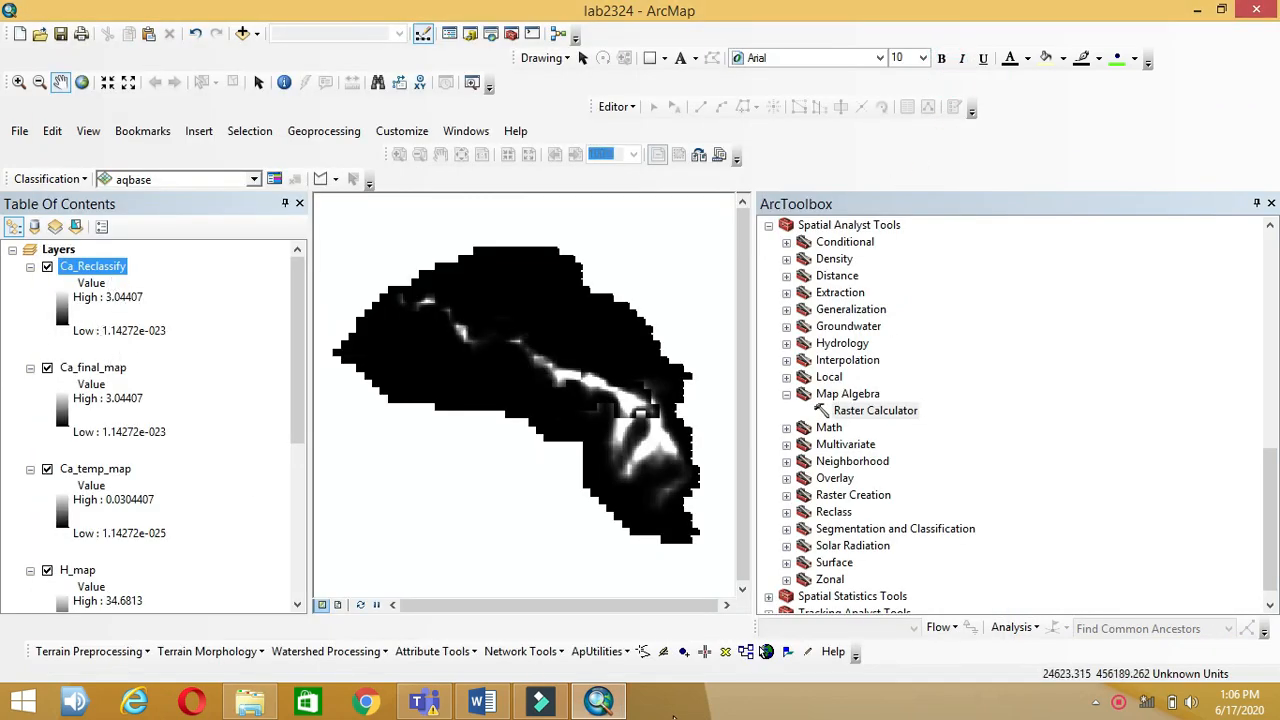
- Check step 12 in Word, then in ArcMap set Ca_Reclassify's symbology to Classified with a computed histogram and 3 classes
{"action": "left_click", "coordinate": [482, 702]}
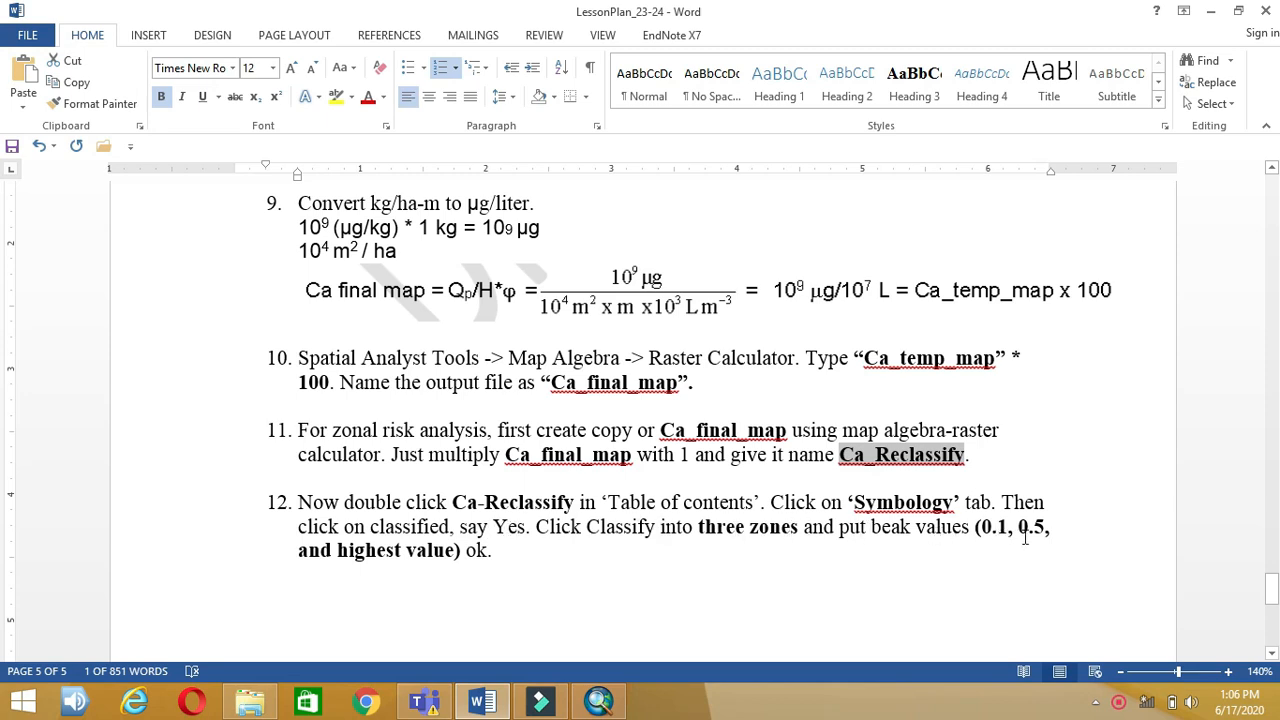
{"action": "left_click", "coordinate": [599, 700]}
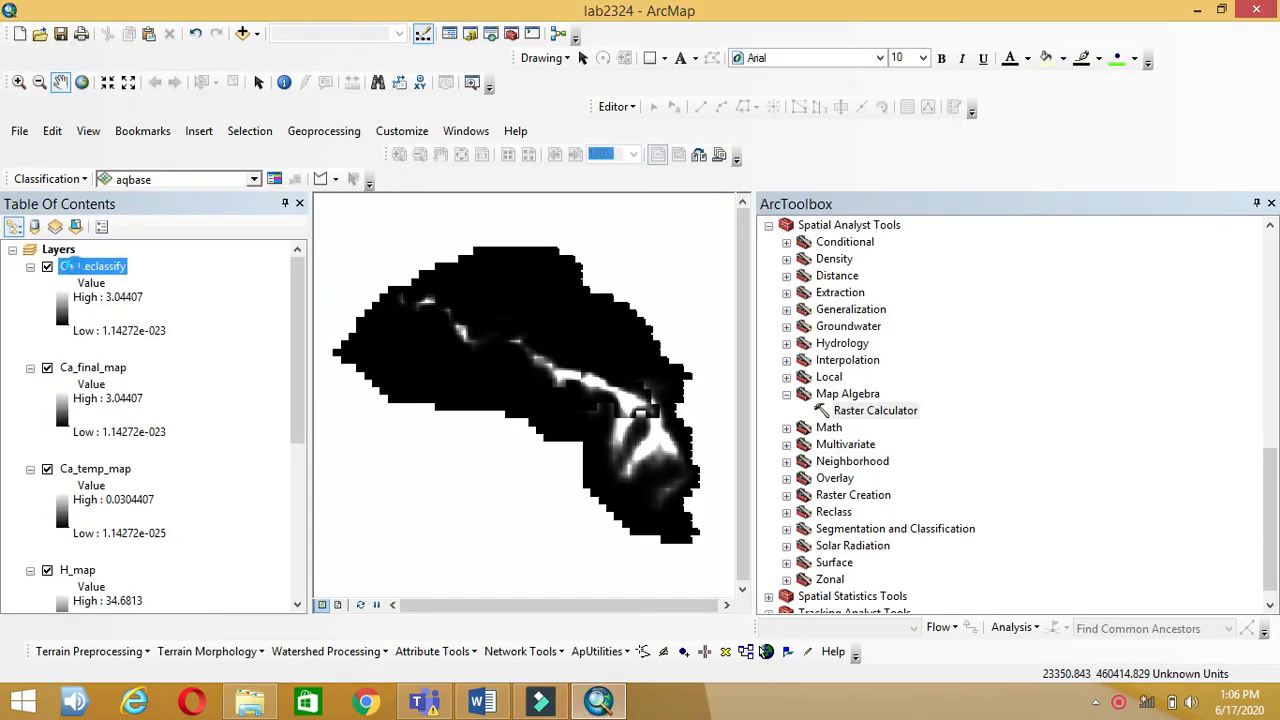
{"action": "right_click", "coordinate": [70, 267]}
{"action": "left_click", "coordinate": [134, 535]}
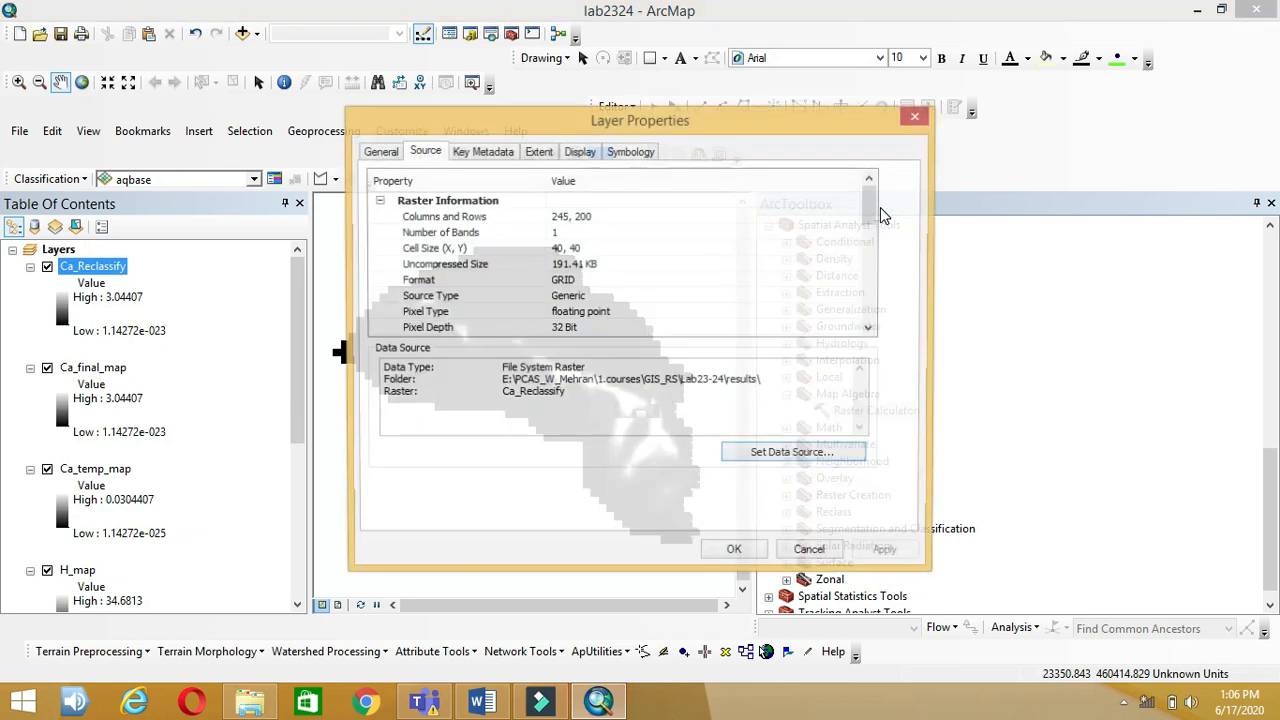
{"action": "left_click", "coordinate": [614, 153]}
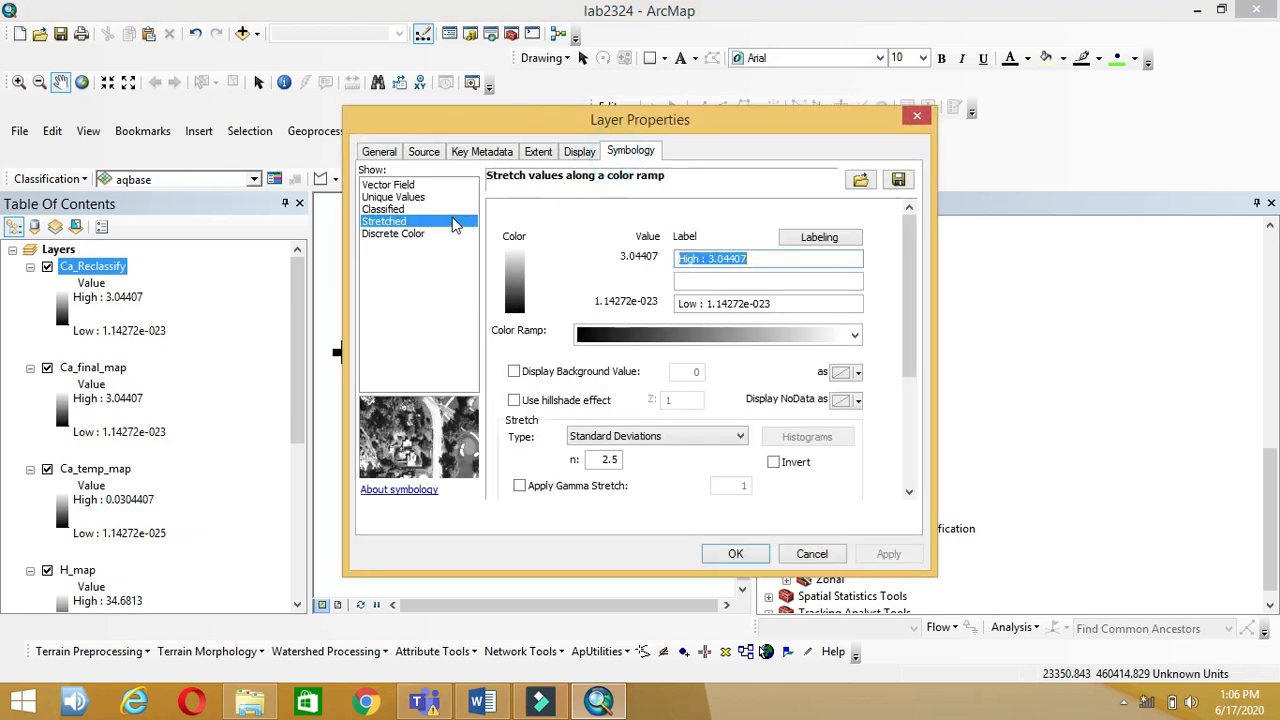
{"action": "left_click", "coordinate": [387, 209]}
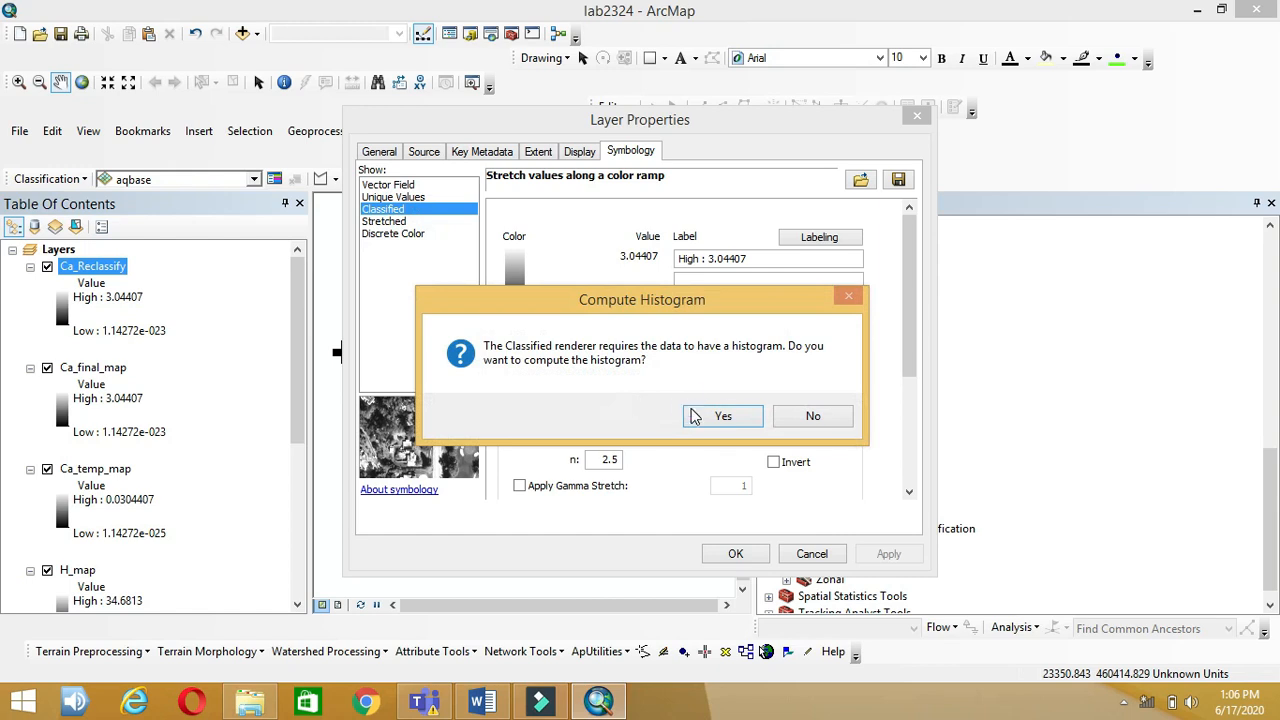
{"action": "left_click", "coordinate": [695, 416]}
{"action": "left_click", "coordinate": [792, 268]}
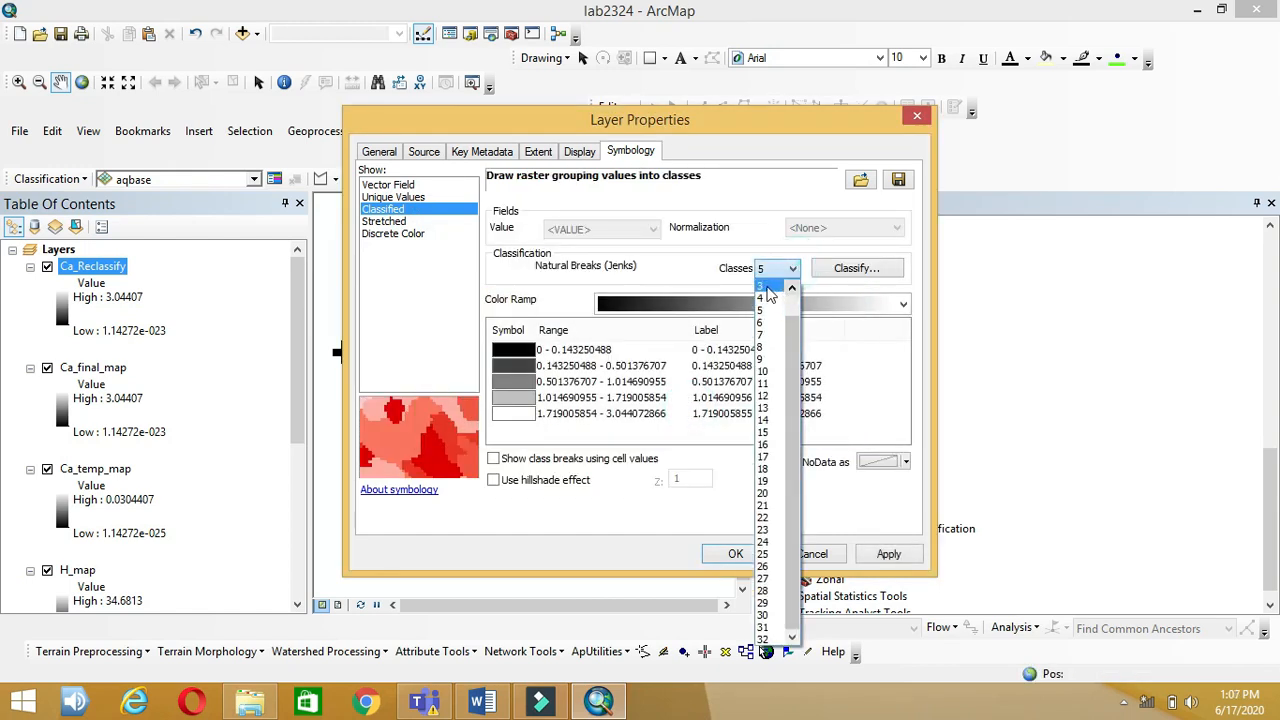
{"action": "left_click", "coordinate": [763, 287]}
- Set the first two class break values of Ca_Reclassify to 0.1 and 0.5, keeping the highest value as the last break
{"action": "left_click", "coordinate": [848, 268]}
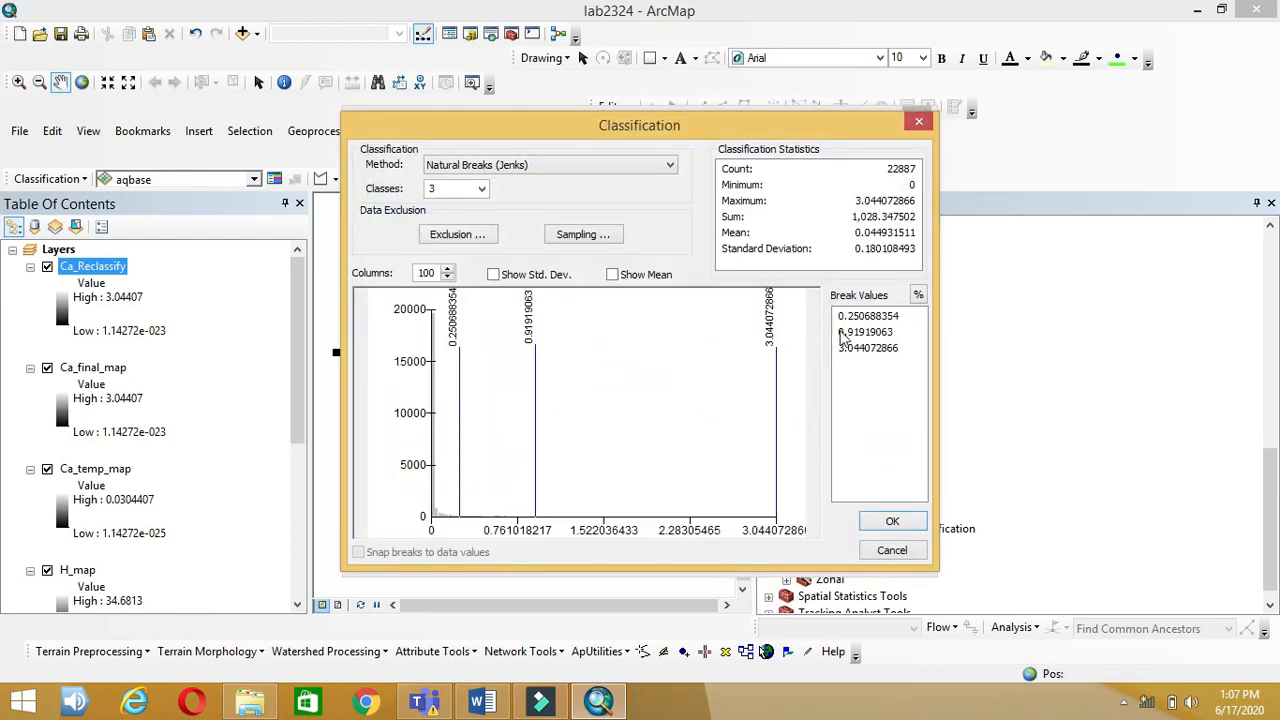
{"action": "left_click", "coordinate": [503, 706]}
{"action": "left_click", "coordinate": [503, 706]}
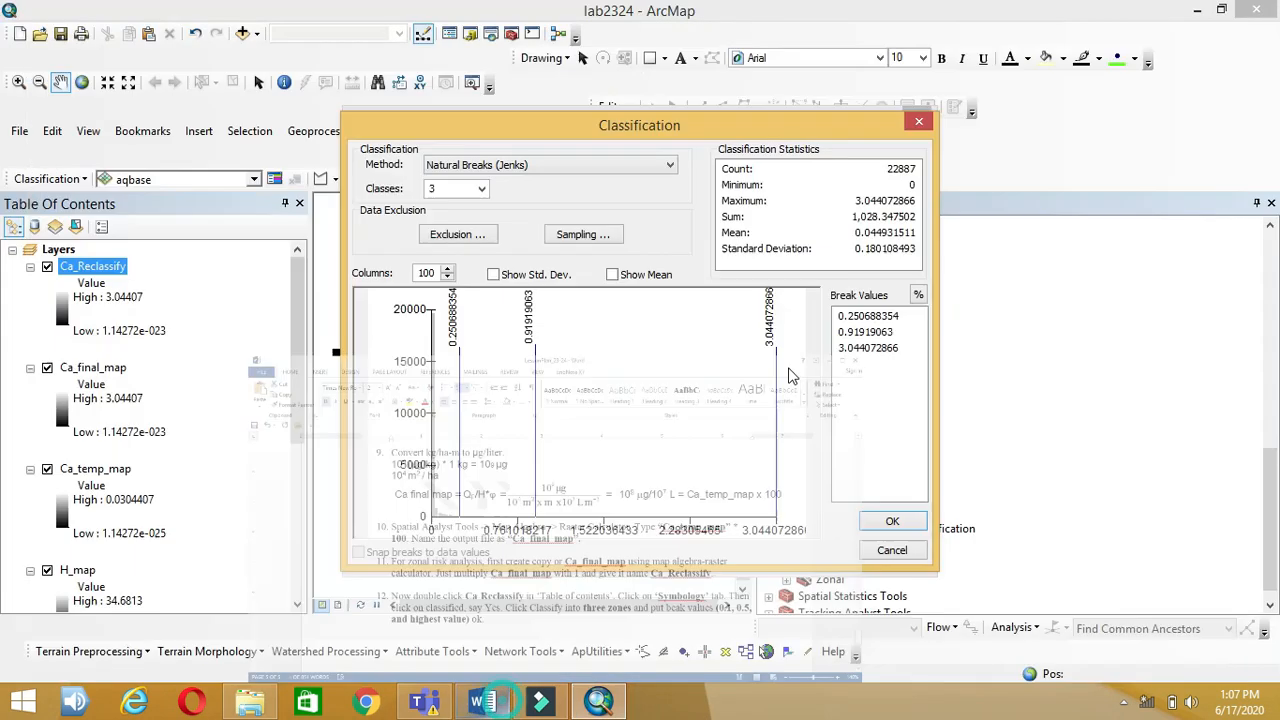
{"action": "left_click", "coordinate": [855, 318]}
{"action": "type", "text": "0.1"}
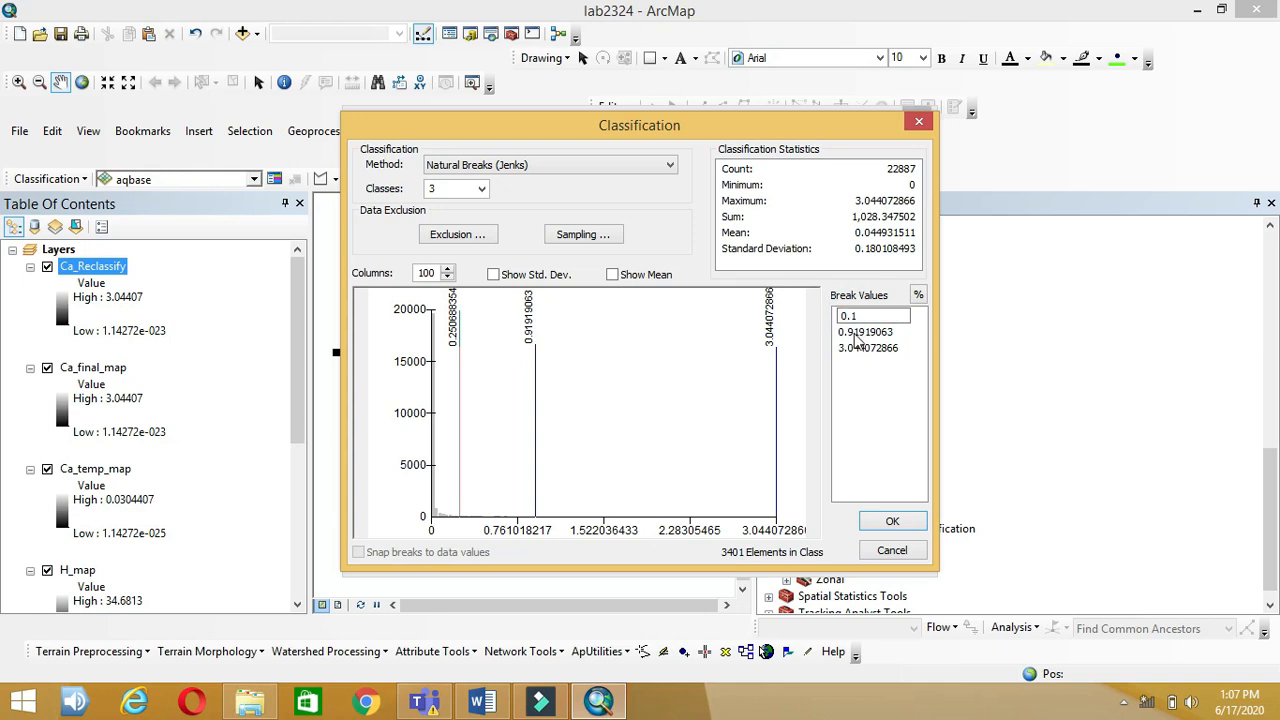
{"action": "left_click", "coordinate": [857, 340]}
{"action": "left_click", "coordinate": [857, 340]}
{"action": "type", "text": "0"}
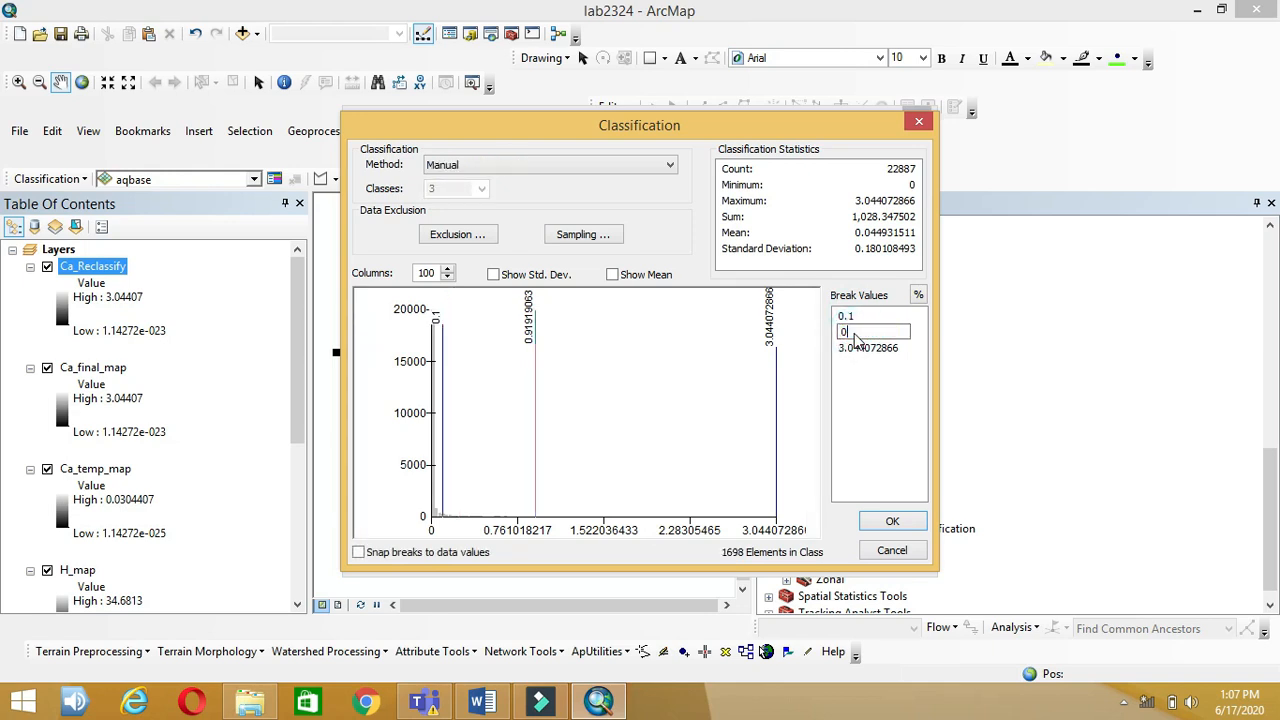
{"action": "type", "text": ".5"}
{"action": "left_click", "coordinate": [866, 372]}
{"action": "left_click", "coordinate": [890, 521]}
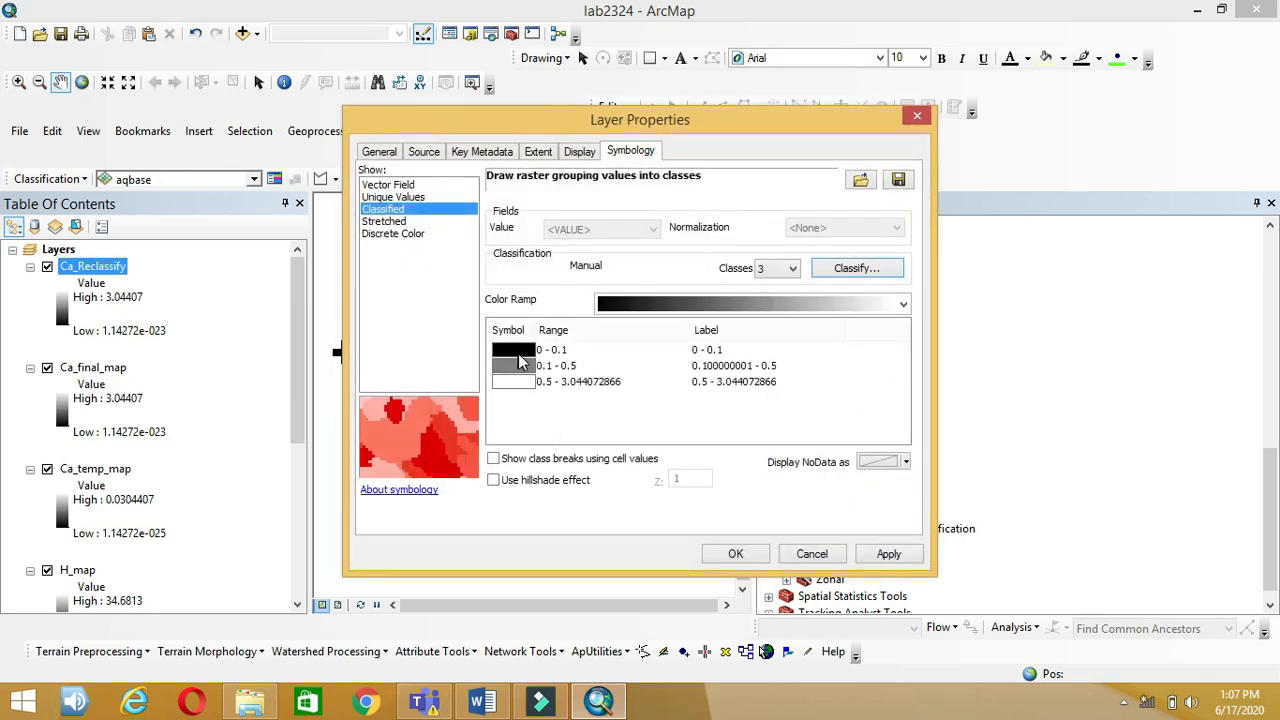
- Colour the 0 - 0.1 class Light Apple green, 0.1 - 0.5 light orange and the highest class red, and accept the symbology
{"action": "left_click", "coordinate": [513, 350]}
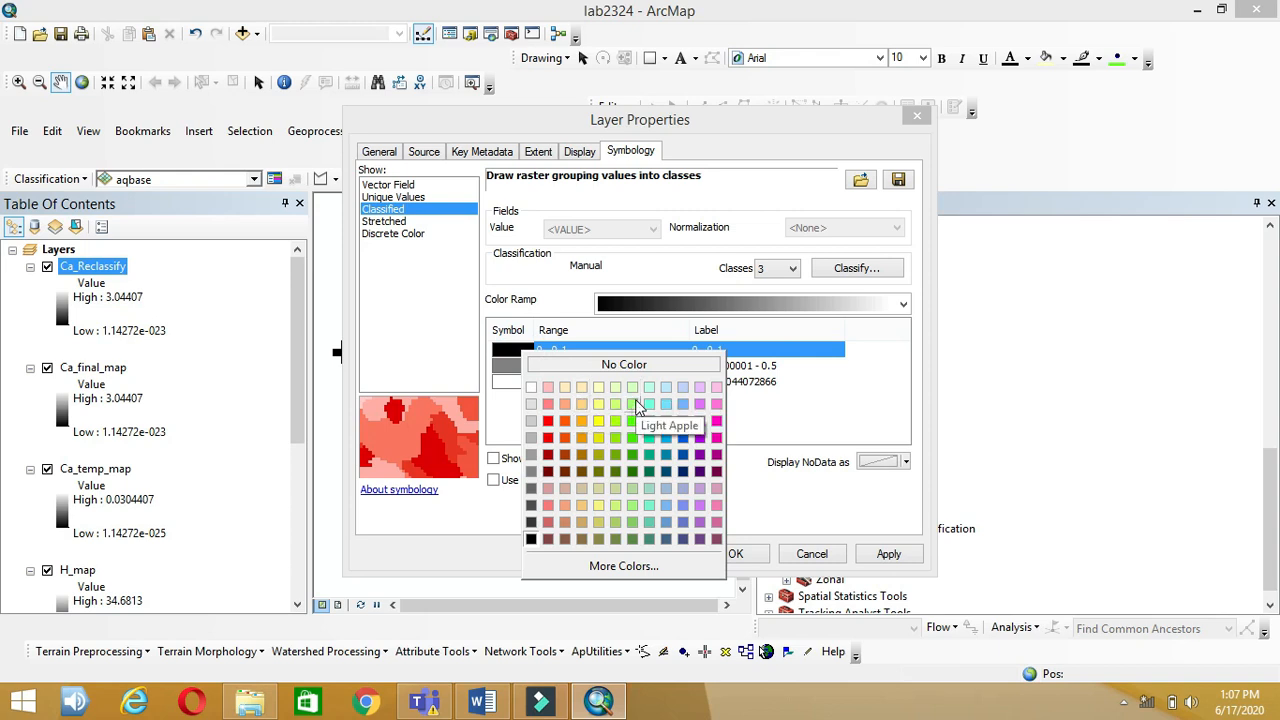
{"action": "left_click", "coordinate": [632, 403]}
{"action": "left_click", "coordinate": [528, 366]}
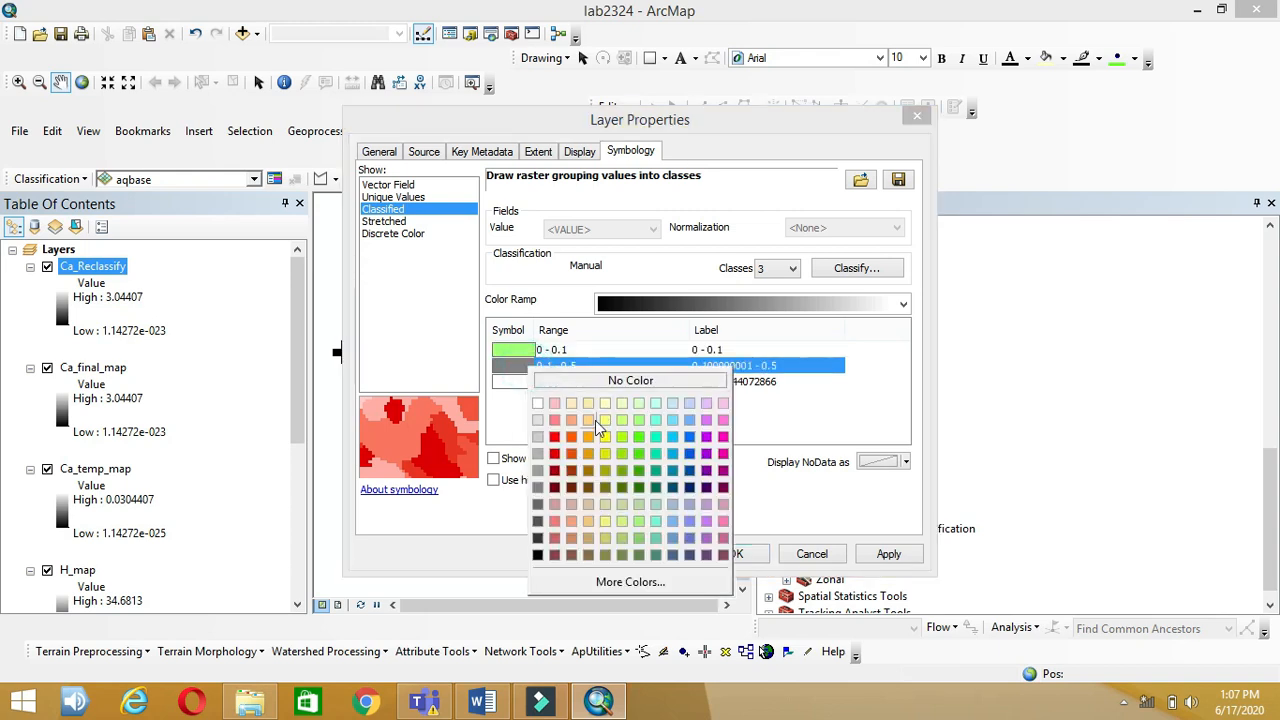
{"action": "left_click", "coordinate": [593, 423]}
{"action": "left_click", "coordinate": [512, 382]}
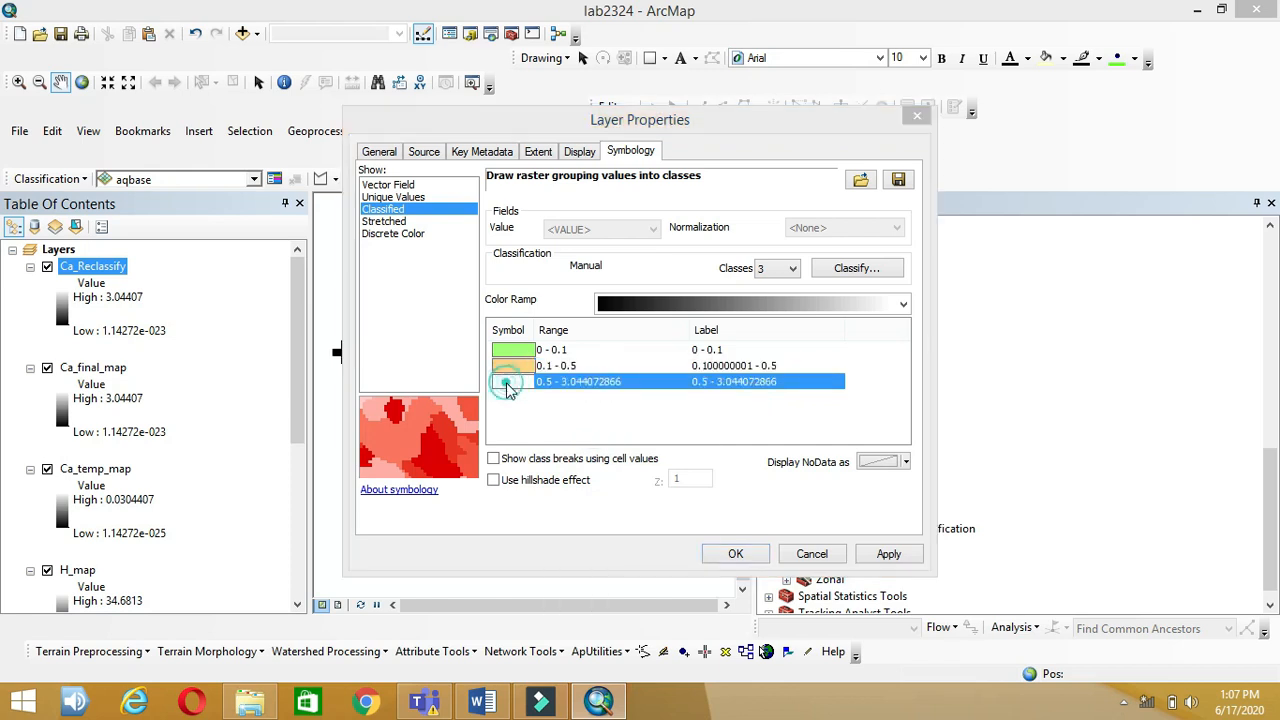
{"action": "left_click", "coordinate": [533, 454]}
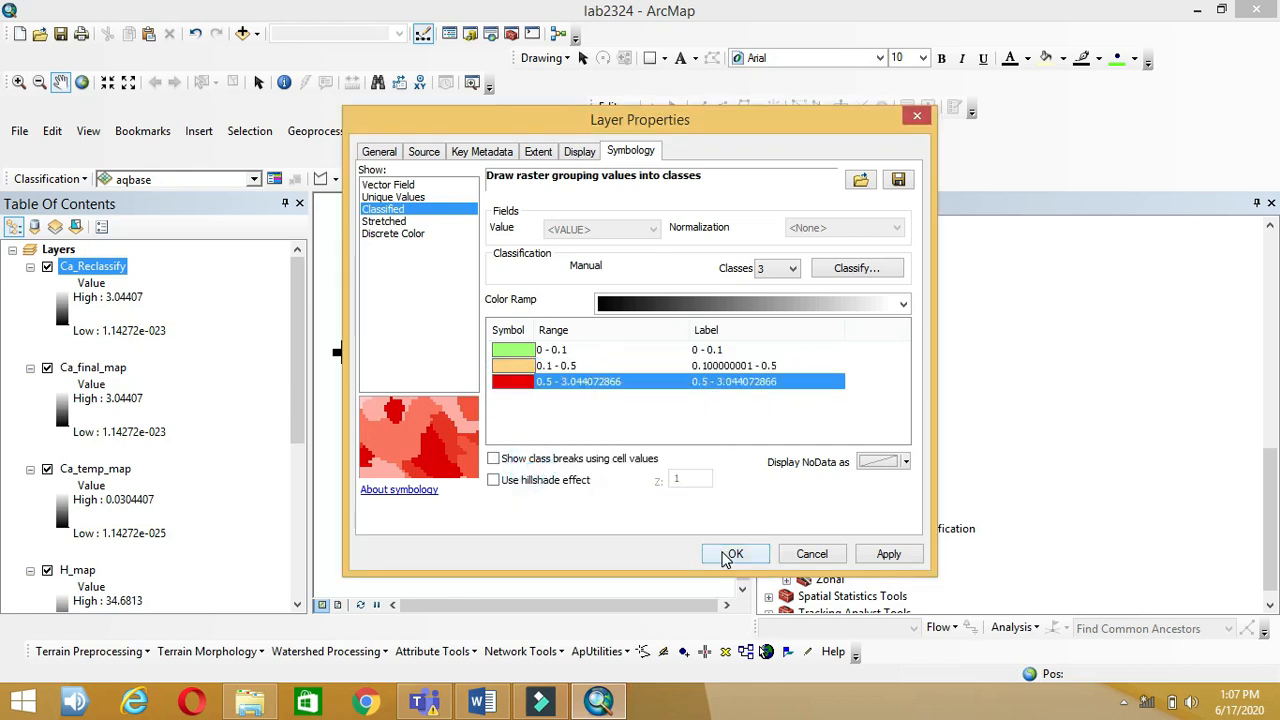
{"action": "left_click", "coordinate": [724, 553]}
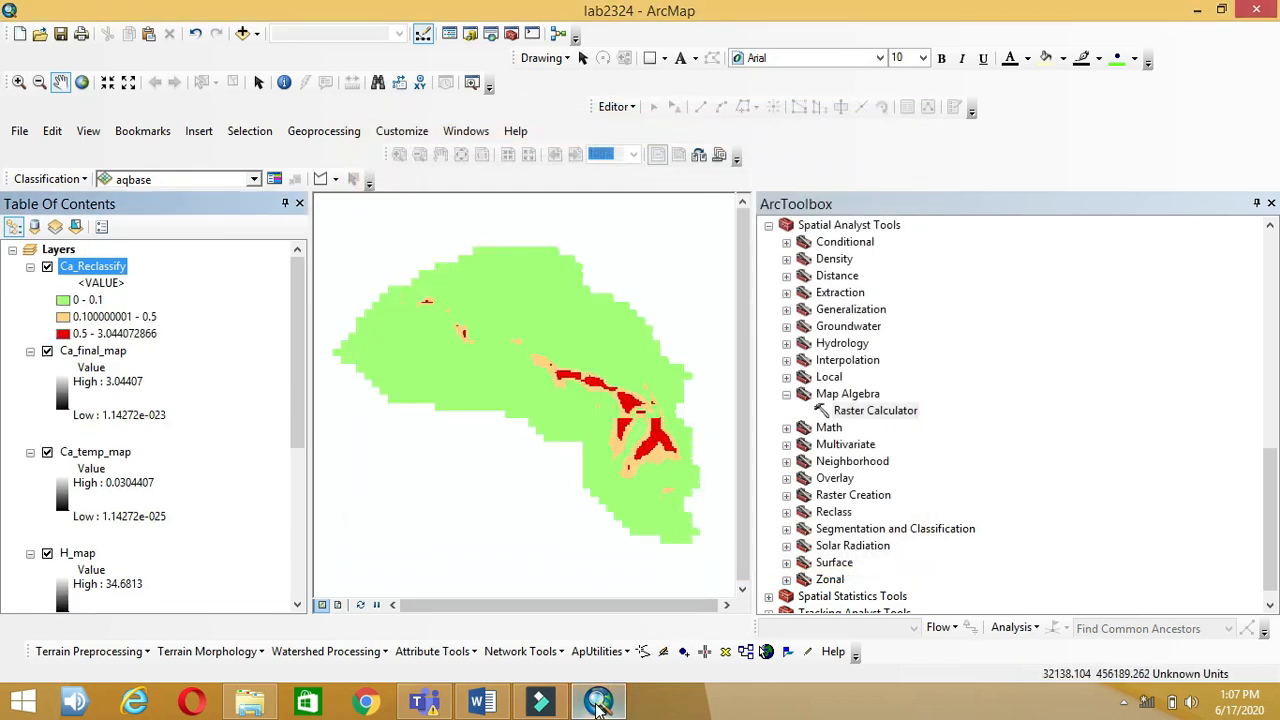
- Review step 12 of the Word procedure, check for any further instructions after it and return to ArcMap
{"action": "left_click", "coordinate": [484, 703]}
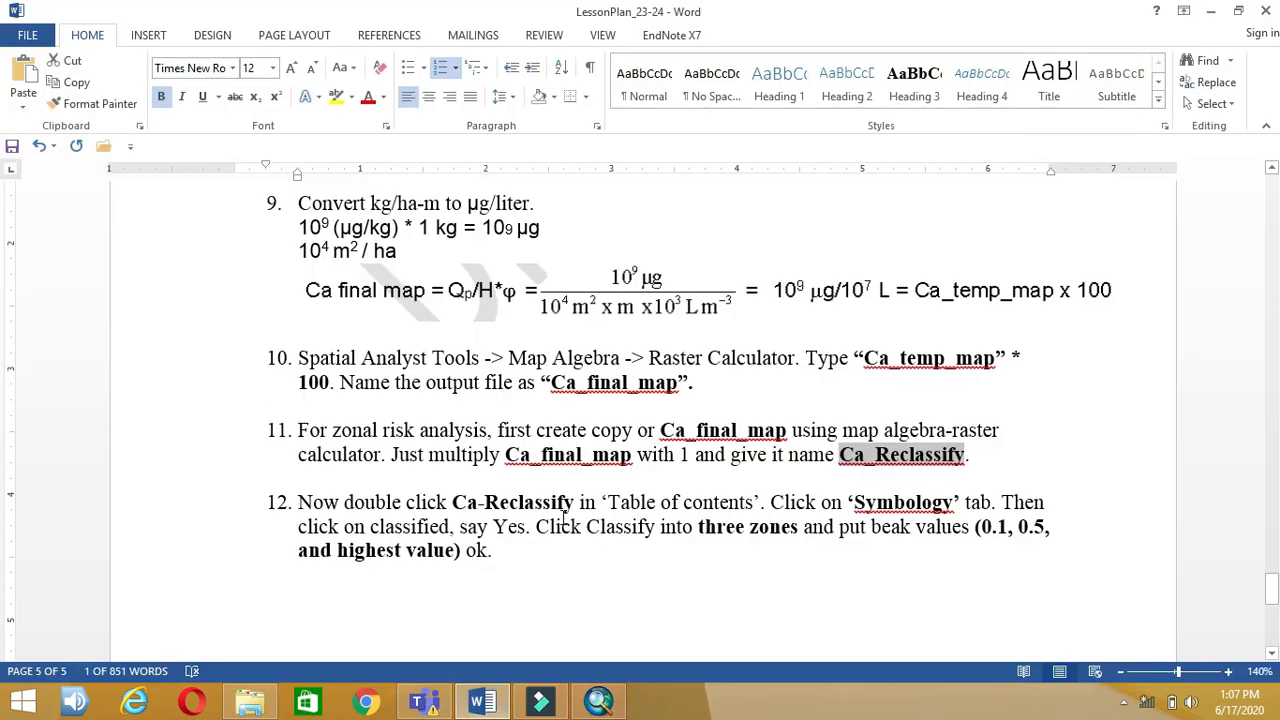
{"action": "scroll", "coordinate": [563, 517], "scroll_direction": "down", "scroll_amount": 10}
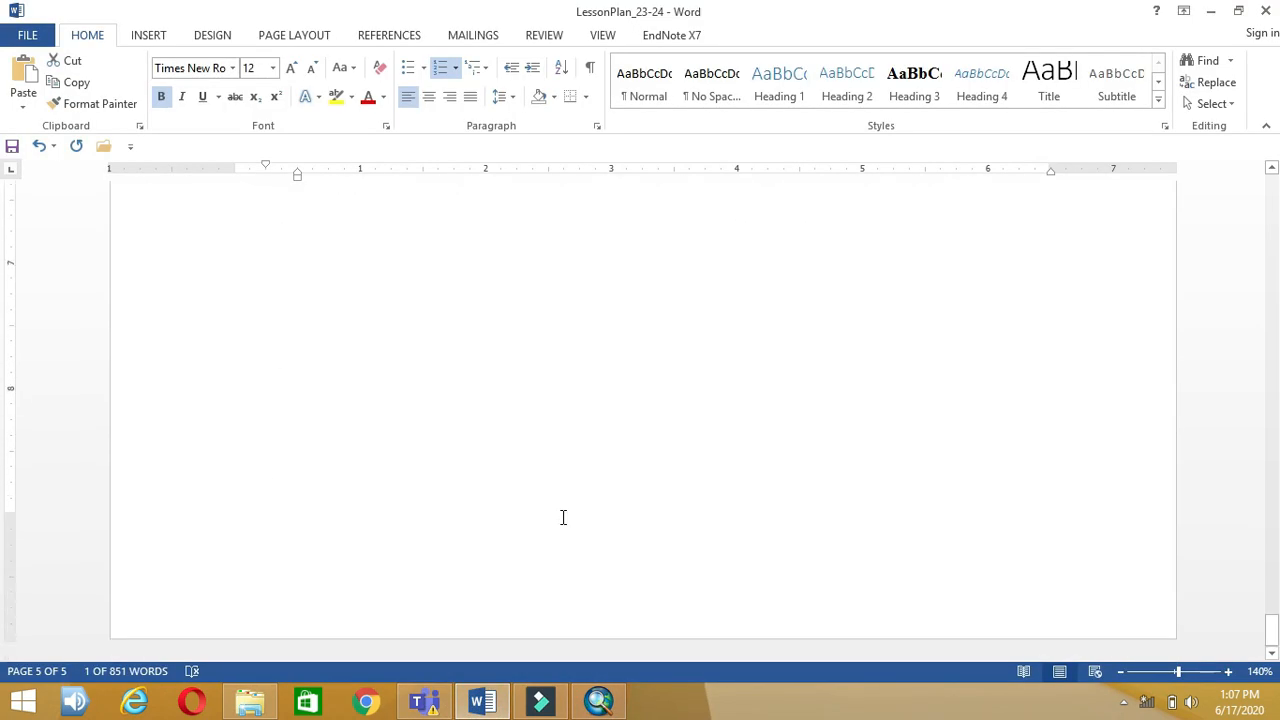
{"action": "scroll", "coordinate": [563, 517], "scroll_direction": "up", "scroll_amount": 5}
{"action": "left_click", "coordinate": [531, 509]}
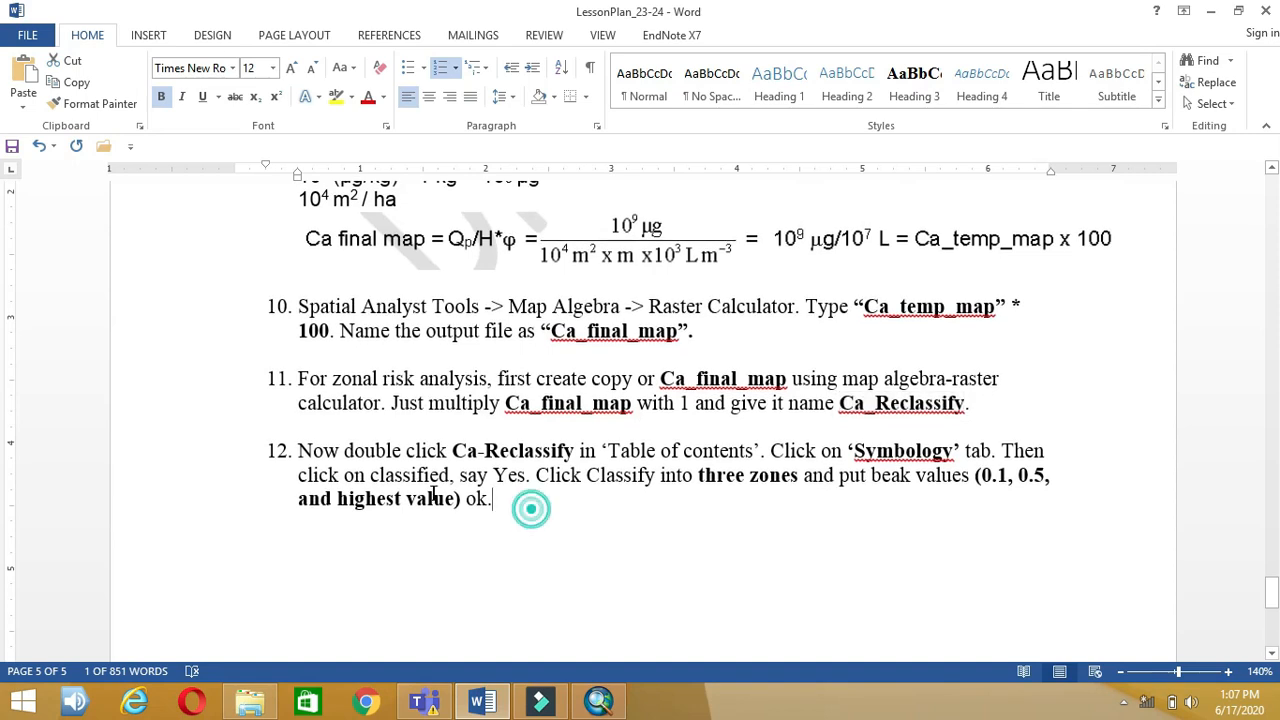
{"action": "left_click_drag", "start_coordinate": [531, 509], "coordinate": [301, 451]}
{"action": "left_click", "coordinate": [599, 702]}
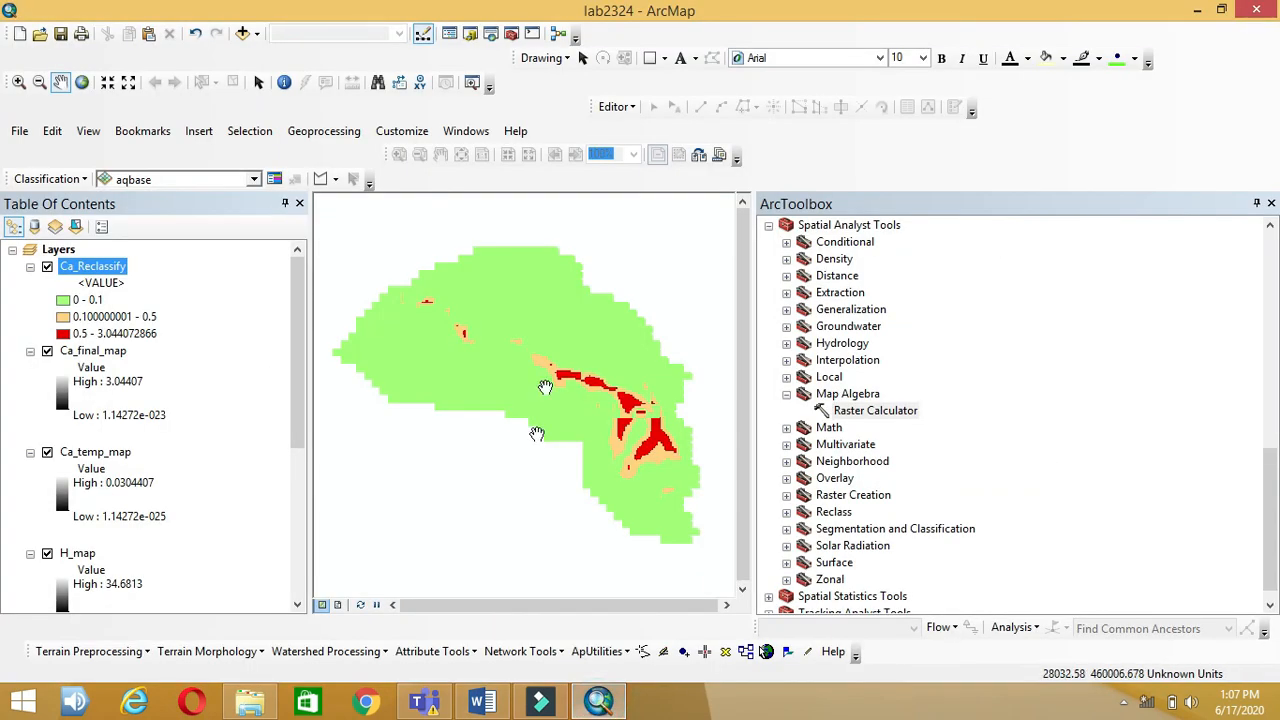
- Switch to the page layout, insert the title "Zonal Pesticide Contamination Map" and move it down inside the map frame above the raster
{"action": "left_click", "coordinate": [338, 605]}
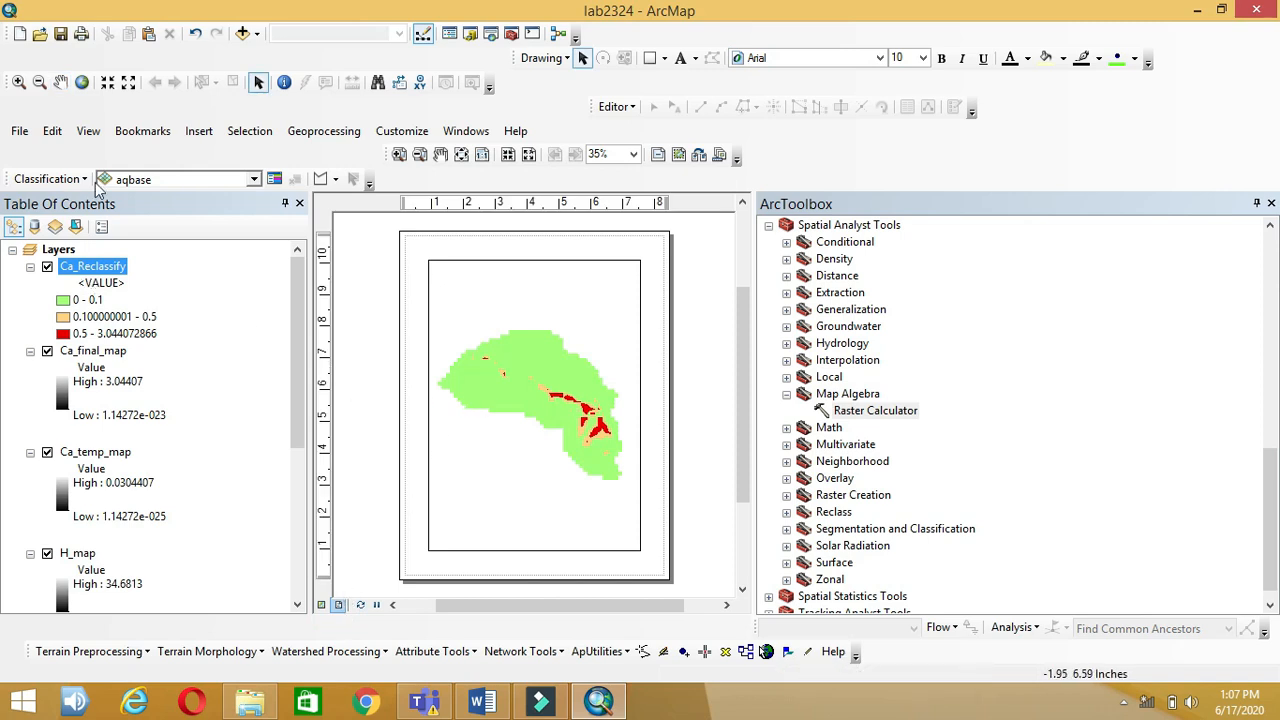
{"action": "left_click", "coordinate": [212, 140]}
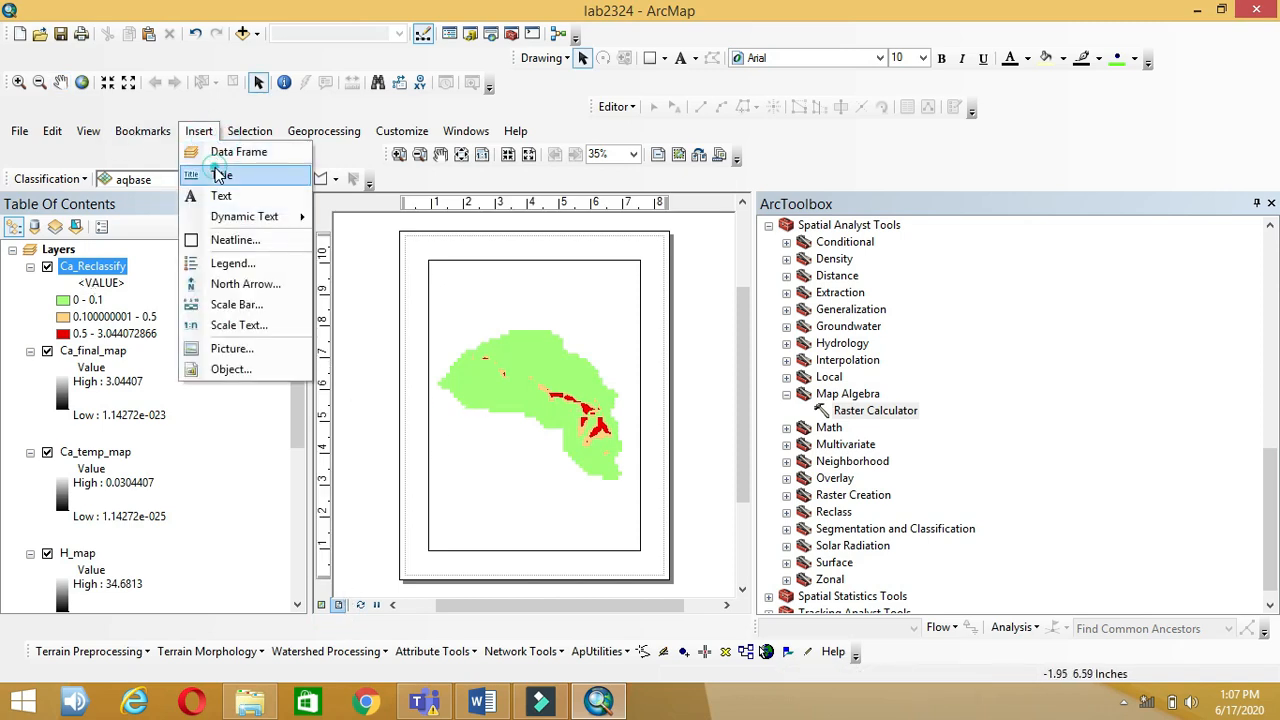
{"action": "left_click", "coordinate": [210, 174]}
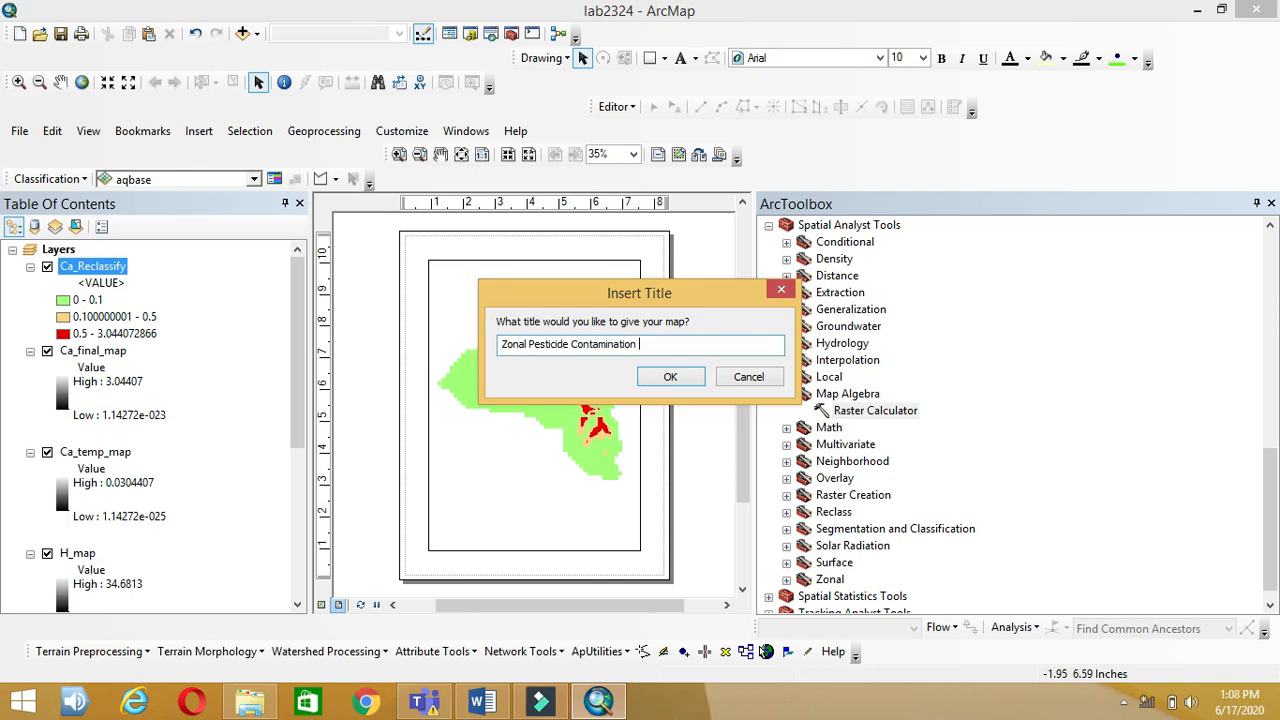
{"action": "key", "text": "Return"}
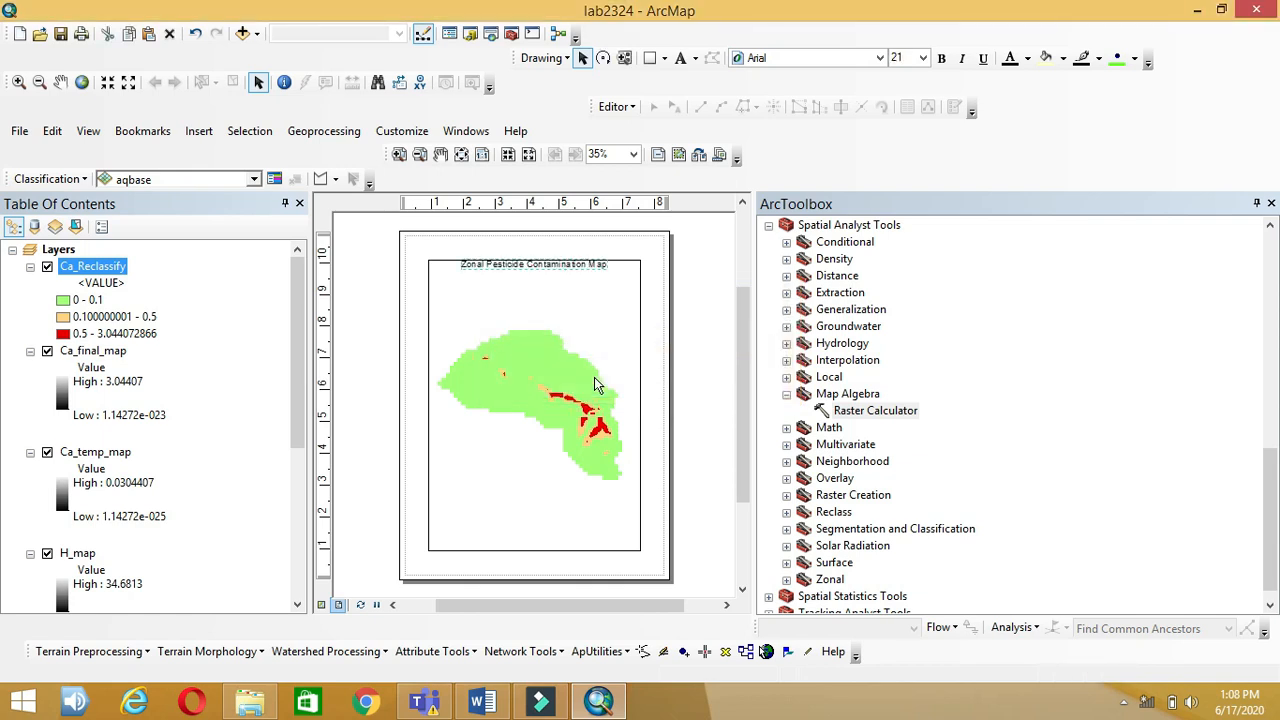
{"action": "left_click_drag", "start_coordinate": [565, 270], "coordinate": [565, 299]}
{"action": "left_click", "coordinate": [551, 470]}
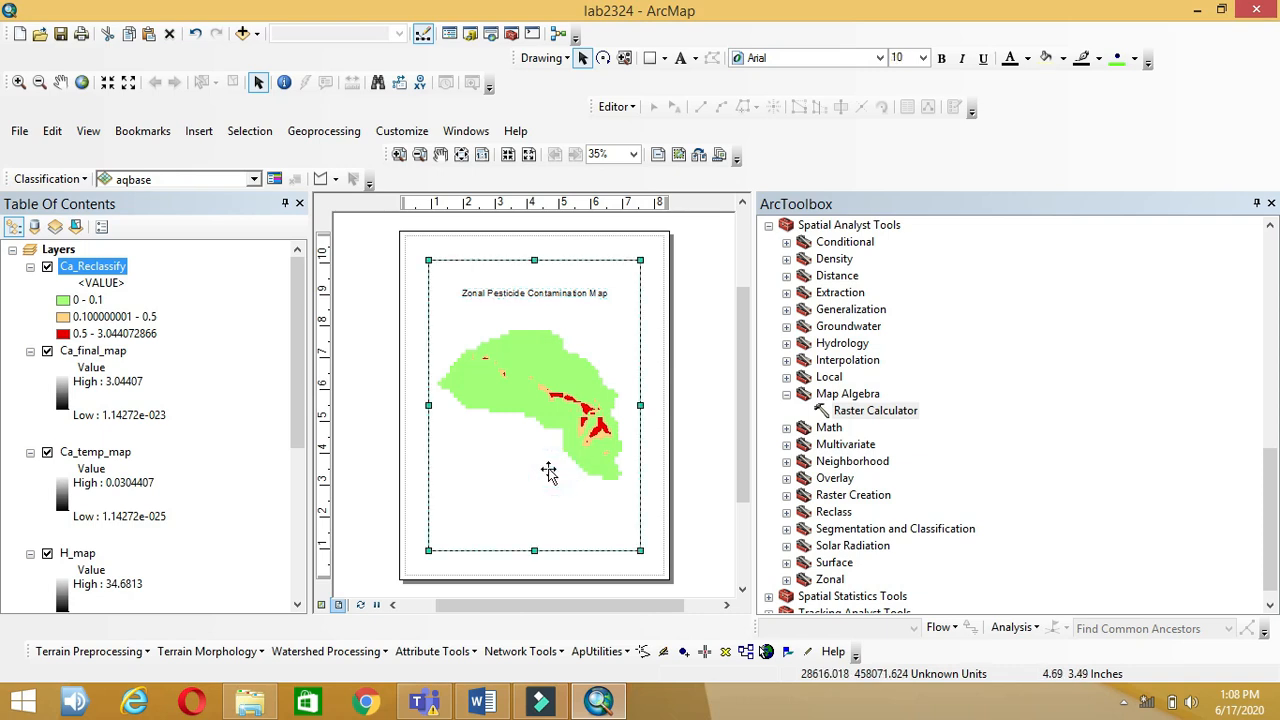
- Insert the ESRI North 1 north arrow into the map layout
{"action": "left_click", "coordinate": [198, 131]}
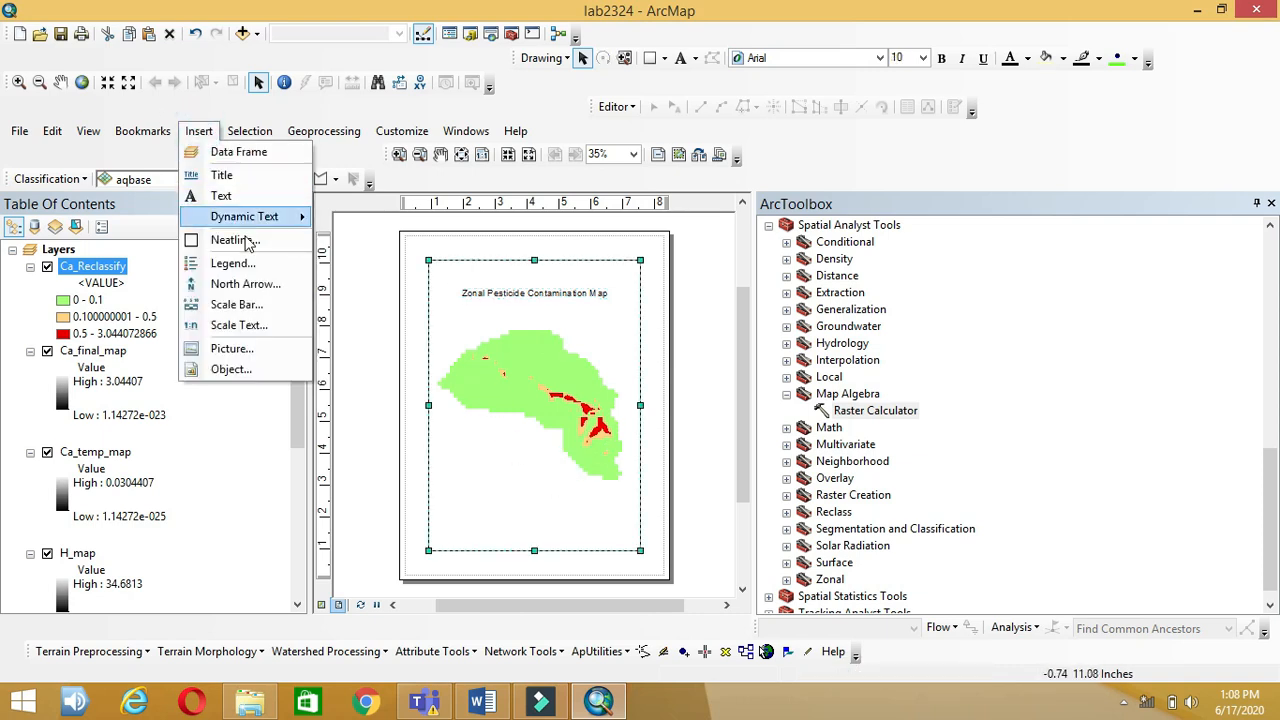
{"action": "left_click", "coordinate": [262, 285]}
{"action": "left_click", "coordinate": [75, 118]}
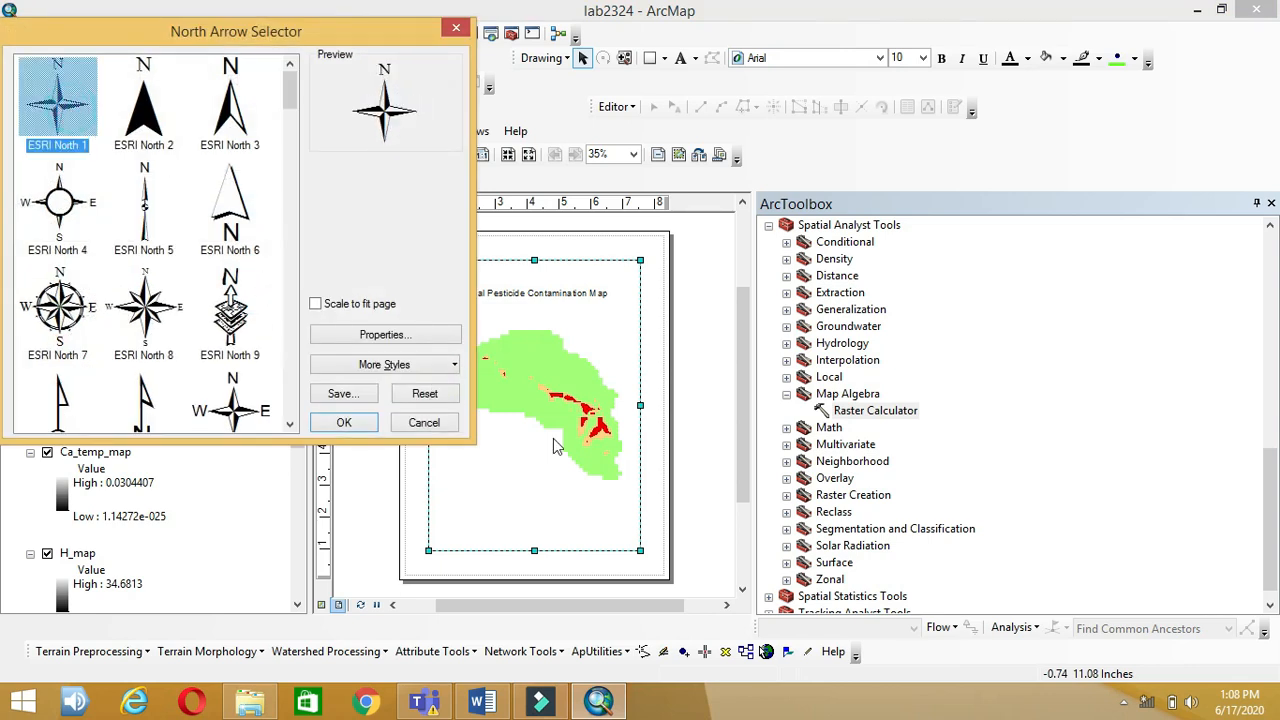
{"action": "left_click", "coordinate": [344, 422]}
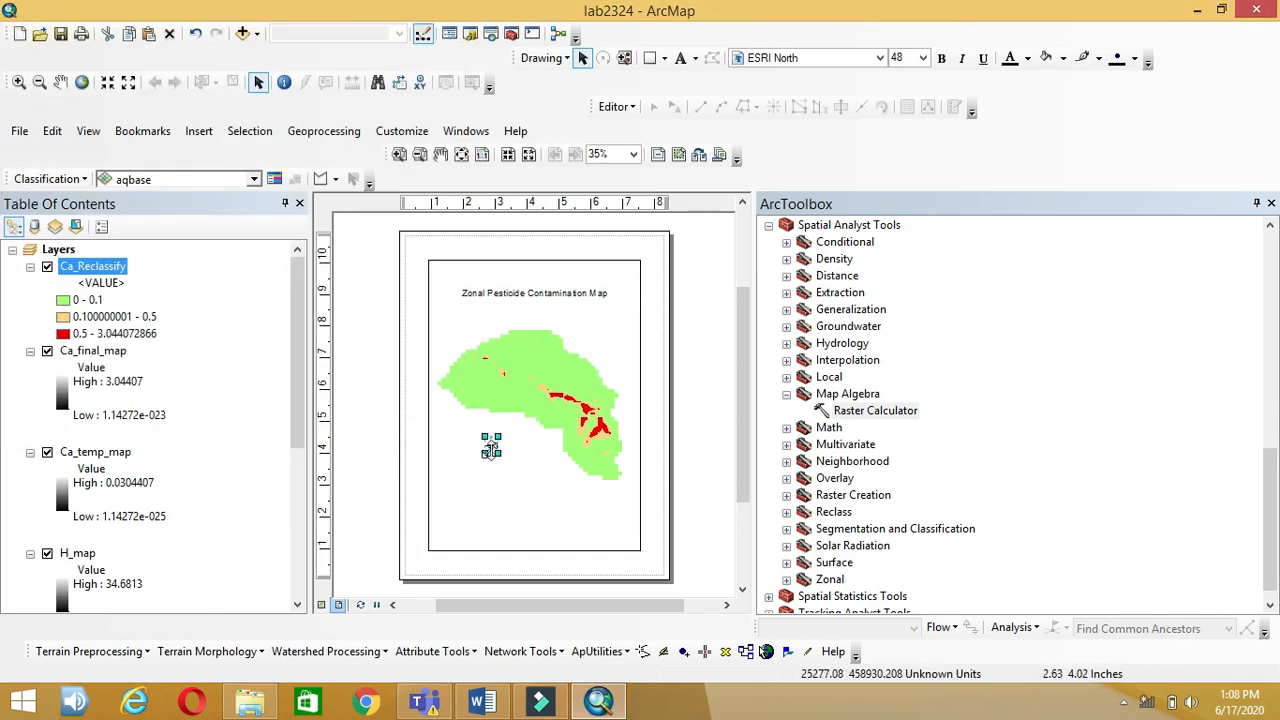
- Enlarge the north arrow and place it in the lower-left corner of the map frame
{"action": "left_click_drag", "start_coordinate": [484, 452], "coordinate": [450, 531]}
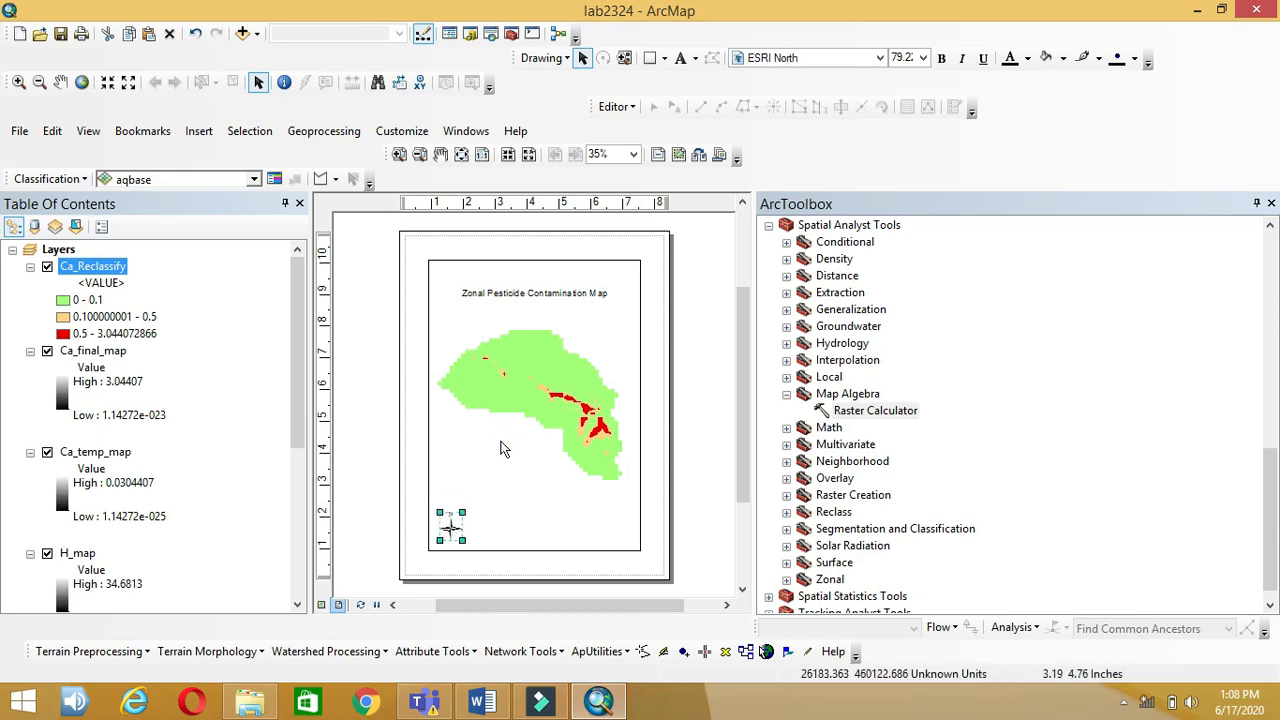
{"action": "left_click", "coordinate": [500, 443]}
{"action": "left_click", "coordinate": [656, 335]}
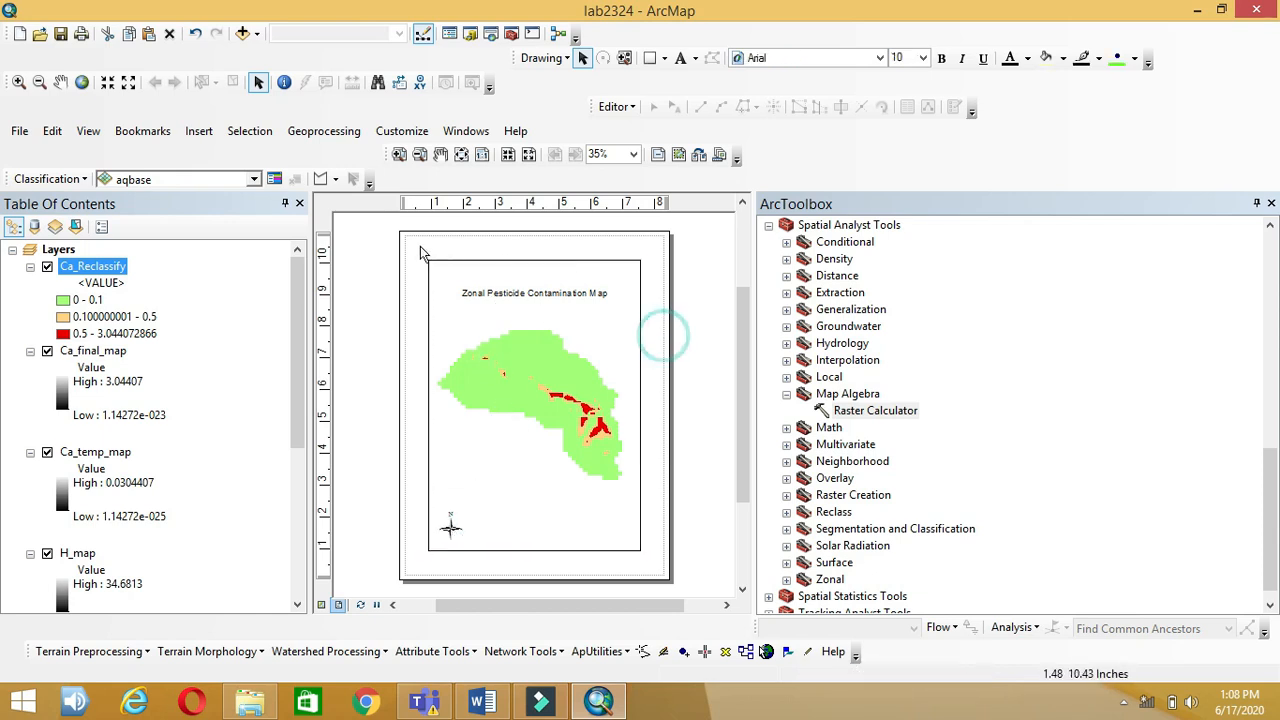
- Insert a legend listing only the Ca_Reclassify layer, keeping the default title, frame and spacing settings
{"action": "left_click", "coordinate": [199, 137]}
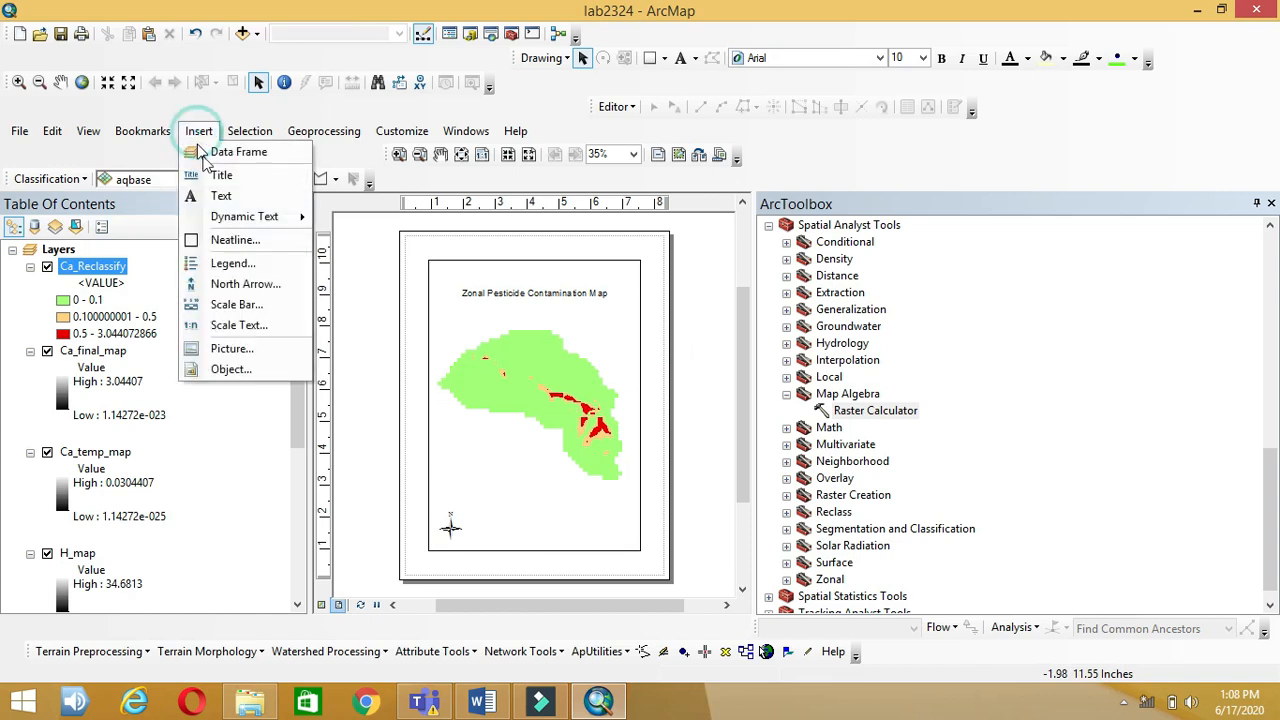
{"action": "left_click", "coordinate": [240, 268]}
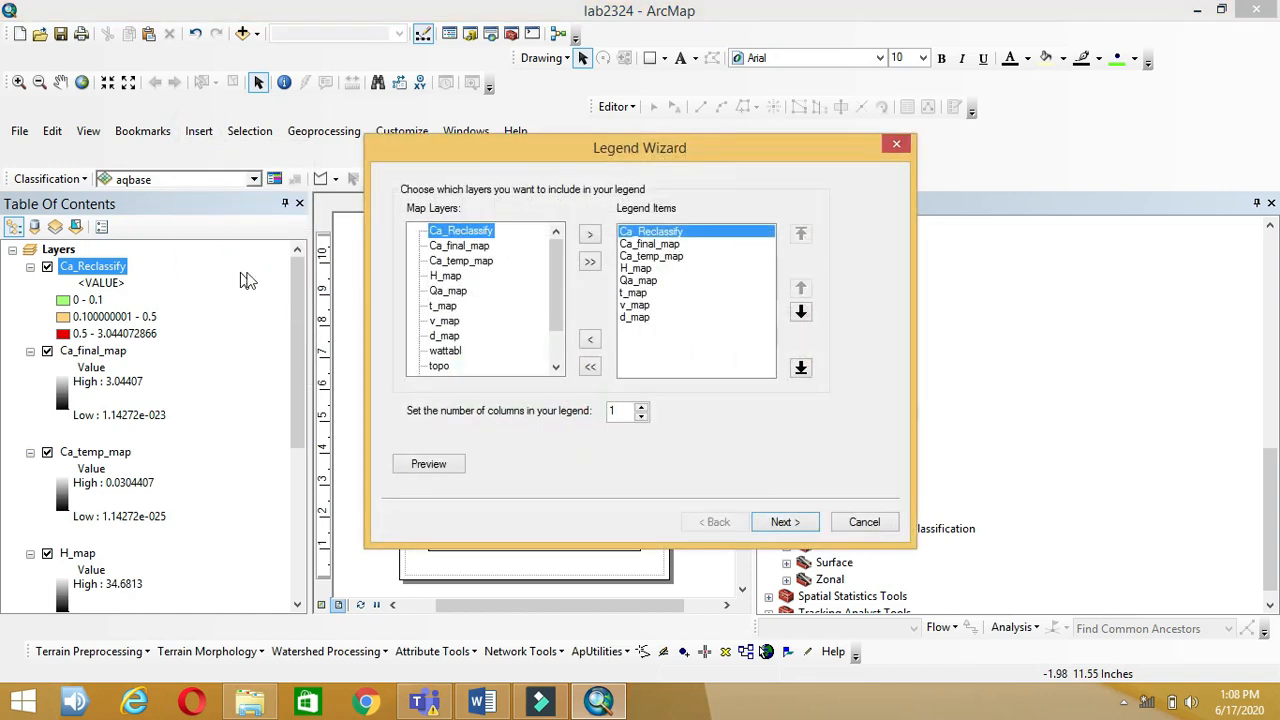
{"action": "left_click", "coordinate": [590, 367]}
{"action": "left_click", "coordinate": [589, 234]}
{"action": "left_click", "coordinate": [773, 521]}
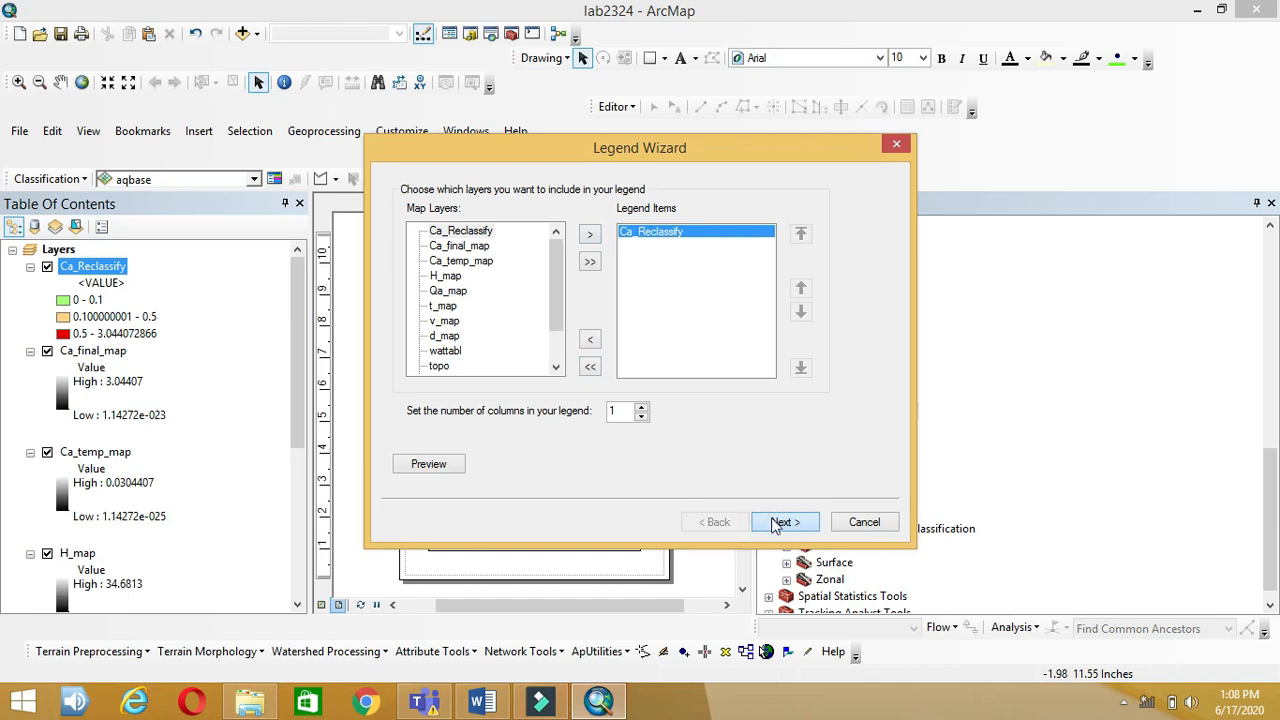
{"action": "left_click", "coordinate": [781, 524]}
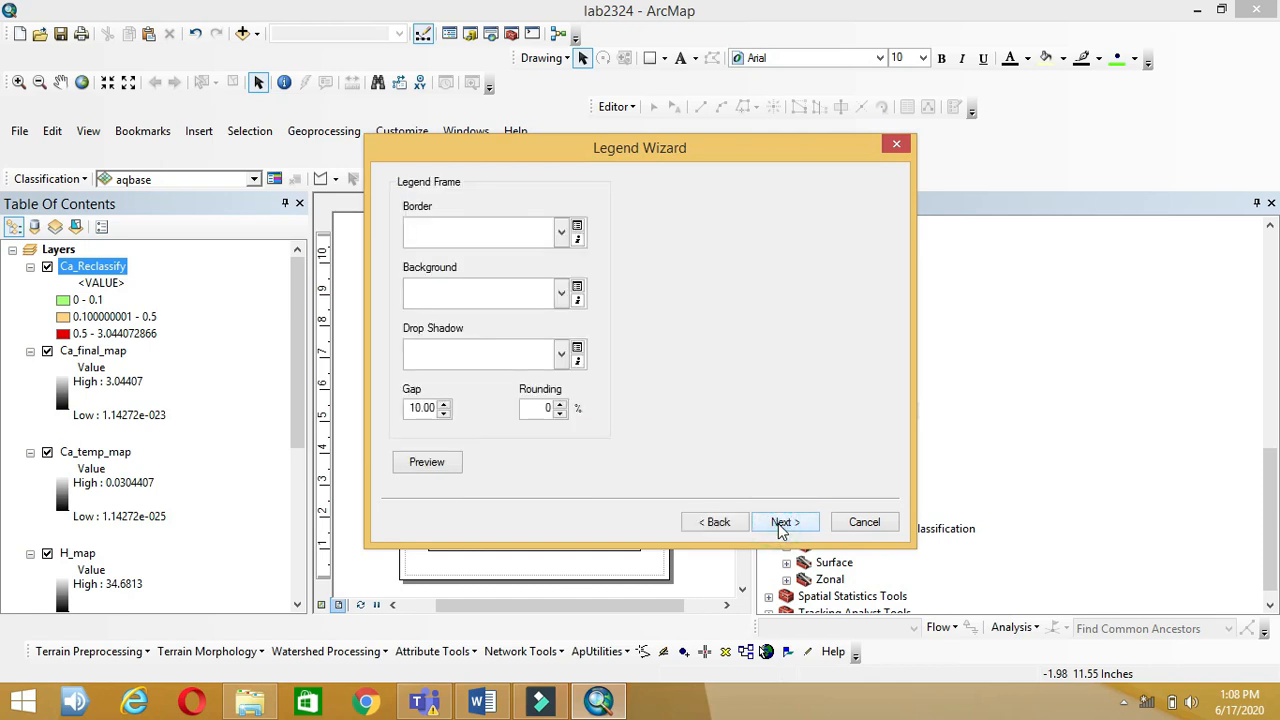
{"action": "left_click", "coordinate": [780, 522]}
{"action": "left_click", "coordinate": [780, 522]}
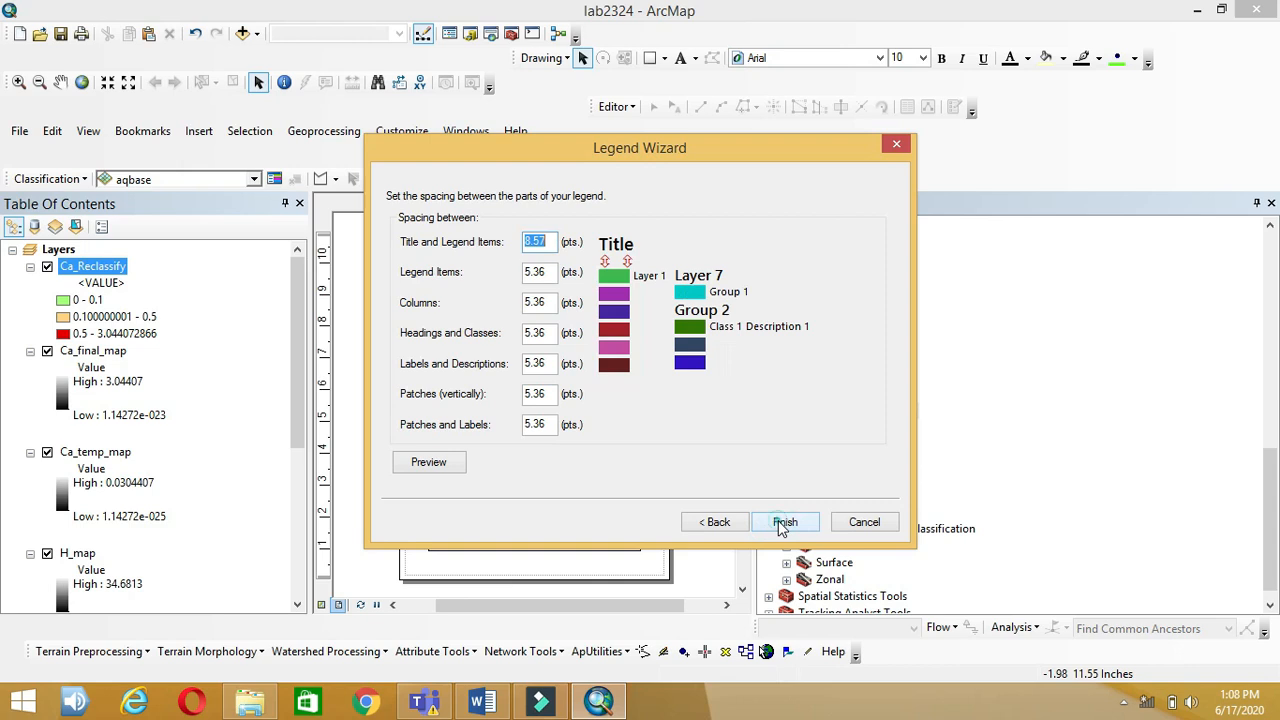
{"action": "left_click", "coordinate": [783, 523]}
- Arrange the map frame with the legend at lower left, the title centred along the bottom and the north arrow in the upper-right corner
{"action": "left_click_drag", "start_coordinate": [484, 453], "coordinate": [637, 325]}
{"action": "left_click", "coordinate": [450, 525]}
{"action": "left_click", "coordinate": [588, 292]}
{"action": "left_click_drag", "start_coordinate": [573, 295], "coordinate": [592, 567]}
{"action": "left_click_drag", "start_coordinate": [531, 509], "coordinate": [483, 518]}
{"action": "left_click", "coordinate": [611, 521]}
{"action": "left_click", "coordinate": [593, 562]}
{"action": "left_click_drag", "start_coordinate": [593, 561], "coordinate": [604, 537]}
{"action": "left_click_drag", "start_coordinate": [476, 508], "coordinate": [472, 477]}
{"action": "left_click_drag", "start_coordinate": [566, 542], "coordinate": [538, 541]}
{"action": "left_click_drag", "start_coordinate": [615, 325], "coordinate": [621, 287]}
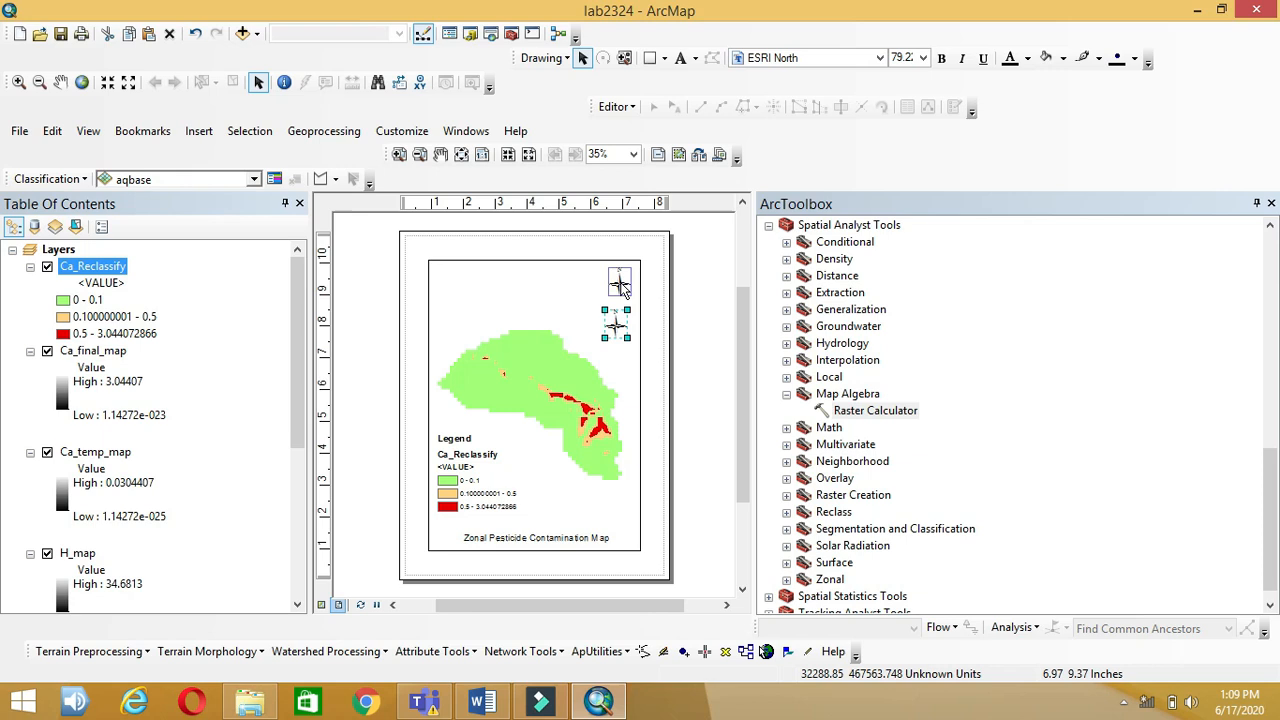
{"action": "left_click", "coordinate": [669, 304]}
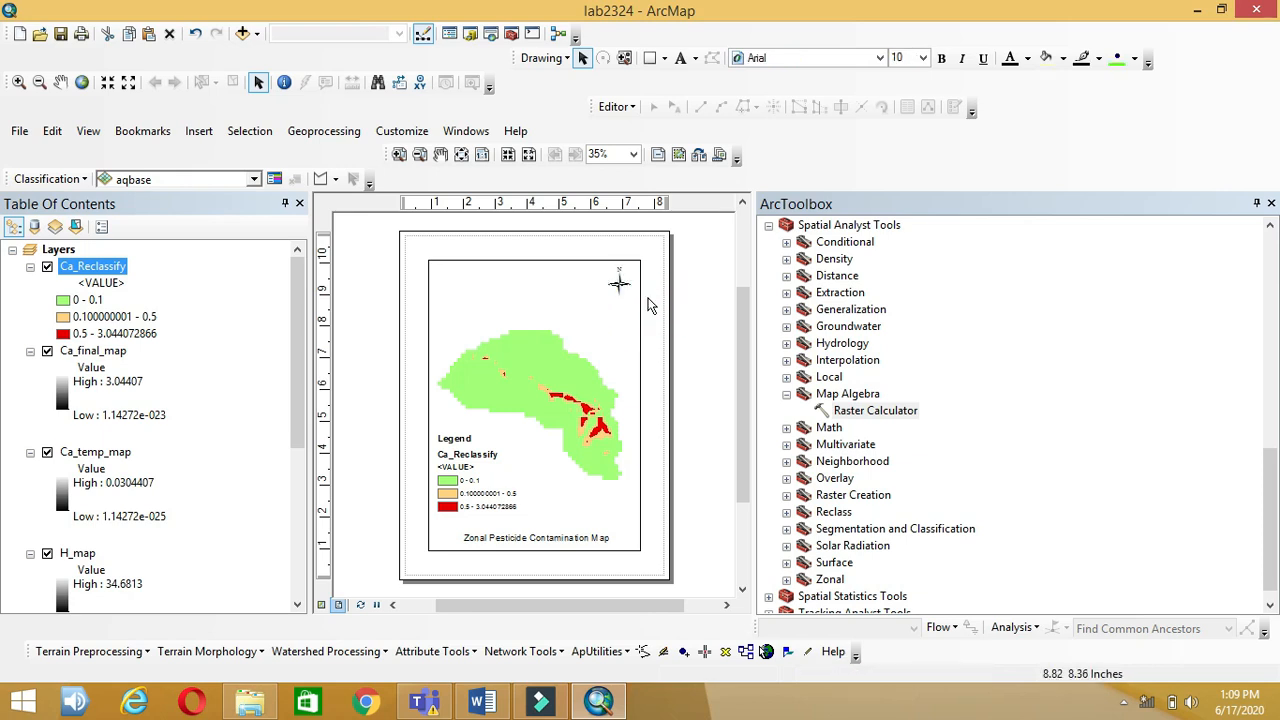
- Start exporting the map and create a new folder named map inside the Lab23-24 folder
{"action": "left_click", "coordinate": [19, 131]}
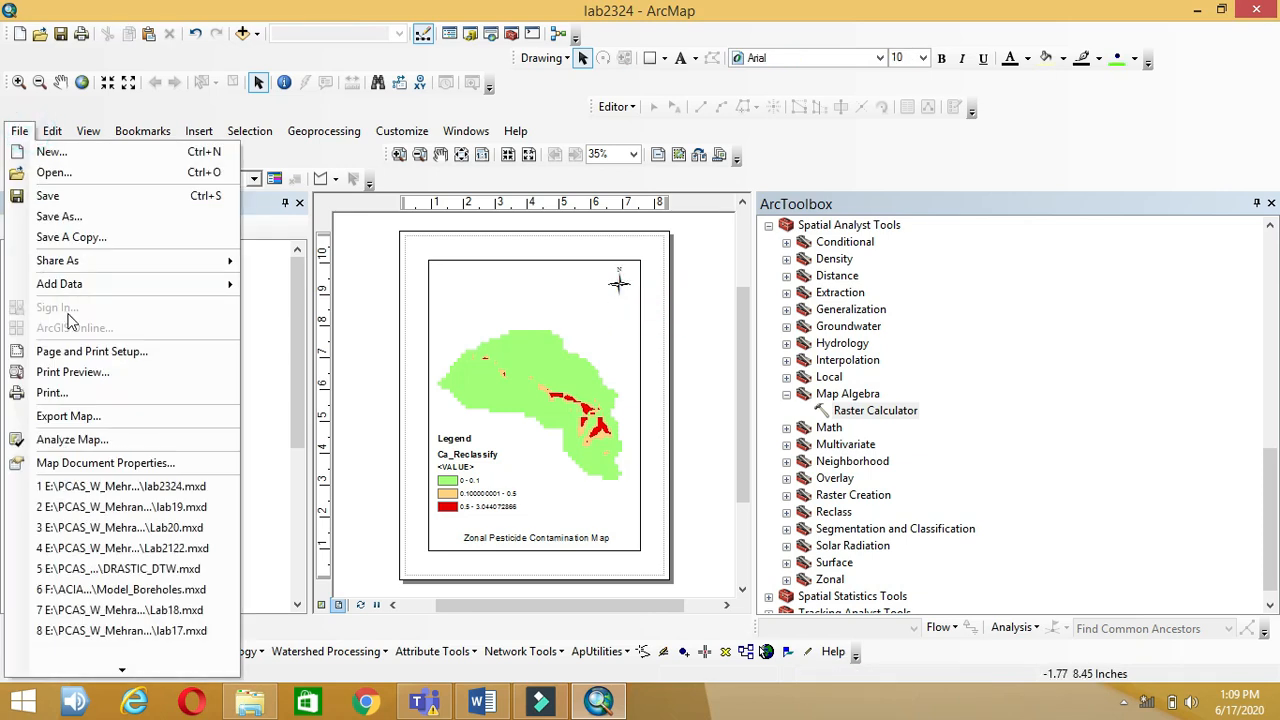
{"action": "left_click", "coordinate": [70, 416]}
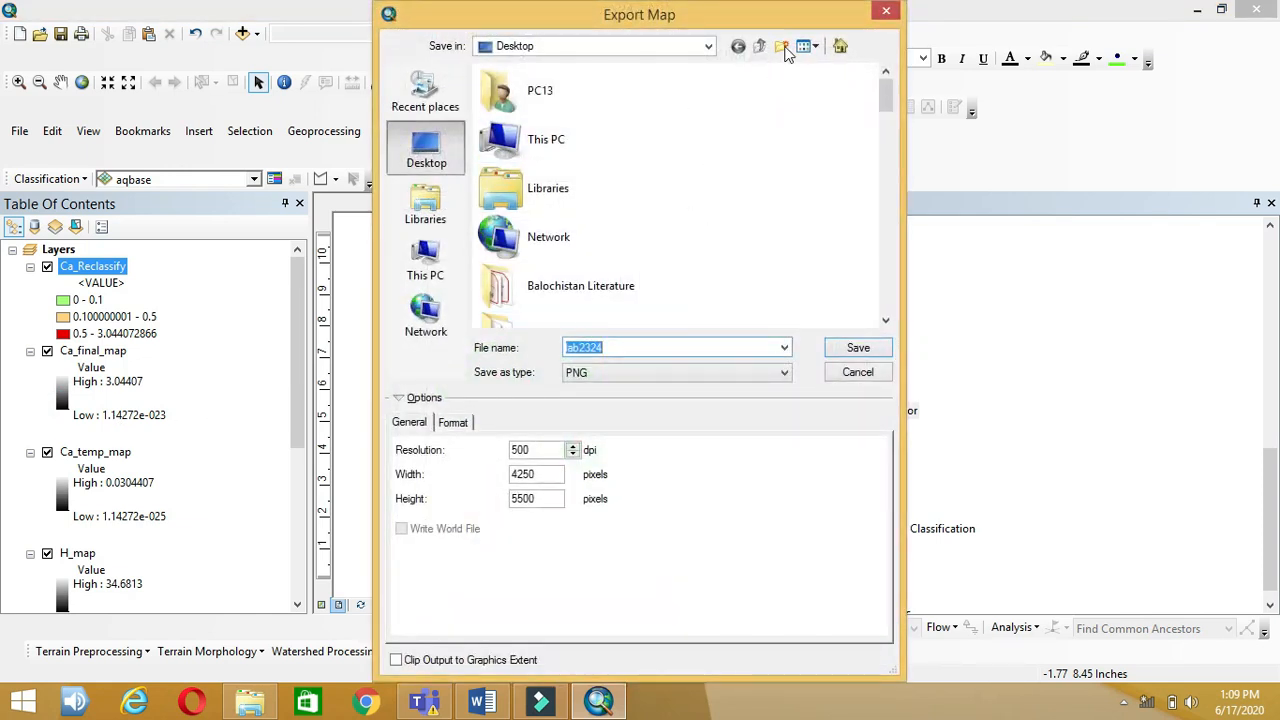
{"action": "left_click", "coordinate": [840, 46]}
{"action": "left_click", "coordinate": [842, 48]}
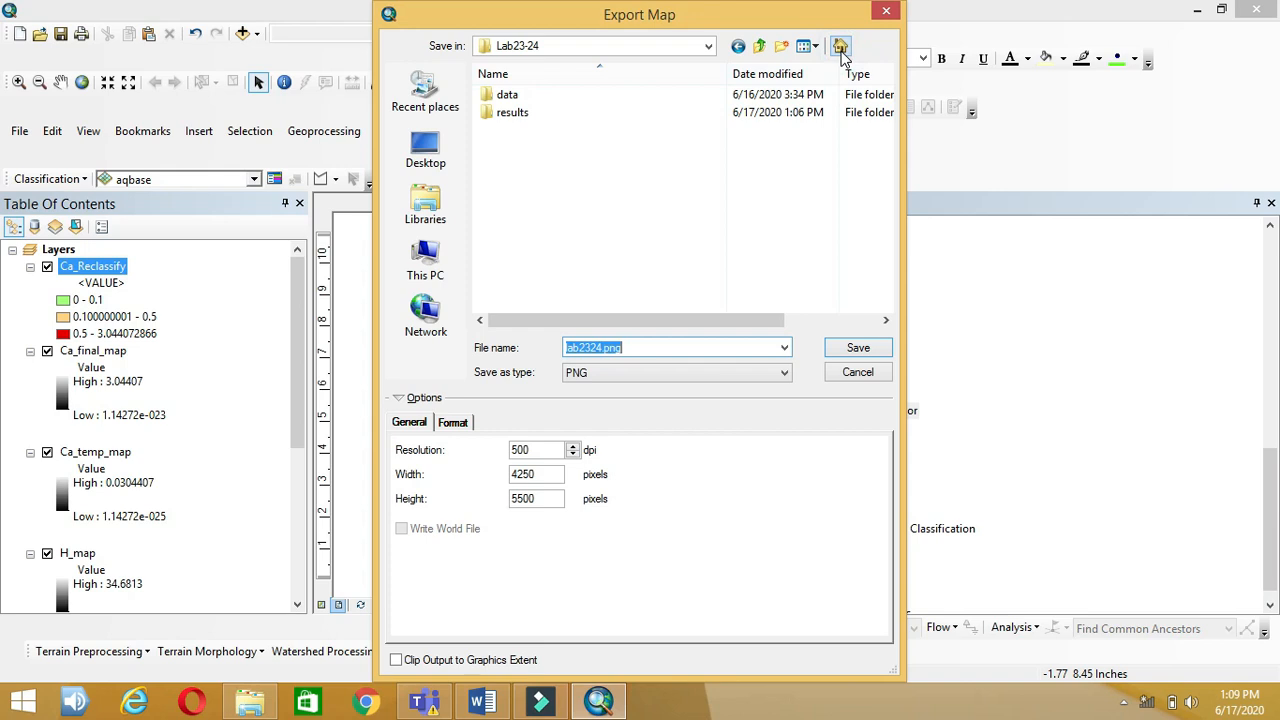
{"action": "left_click", "coordinate": [781, 46]}
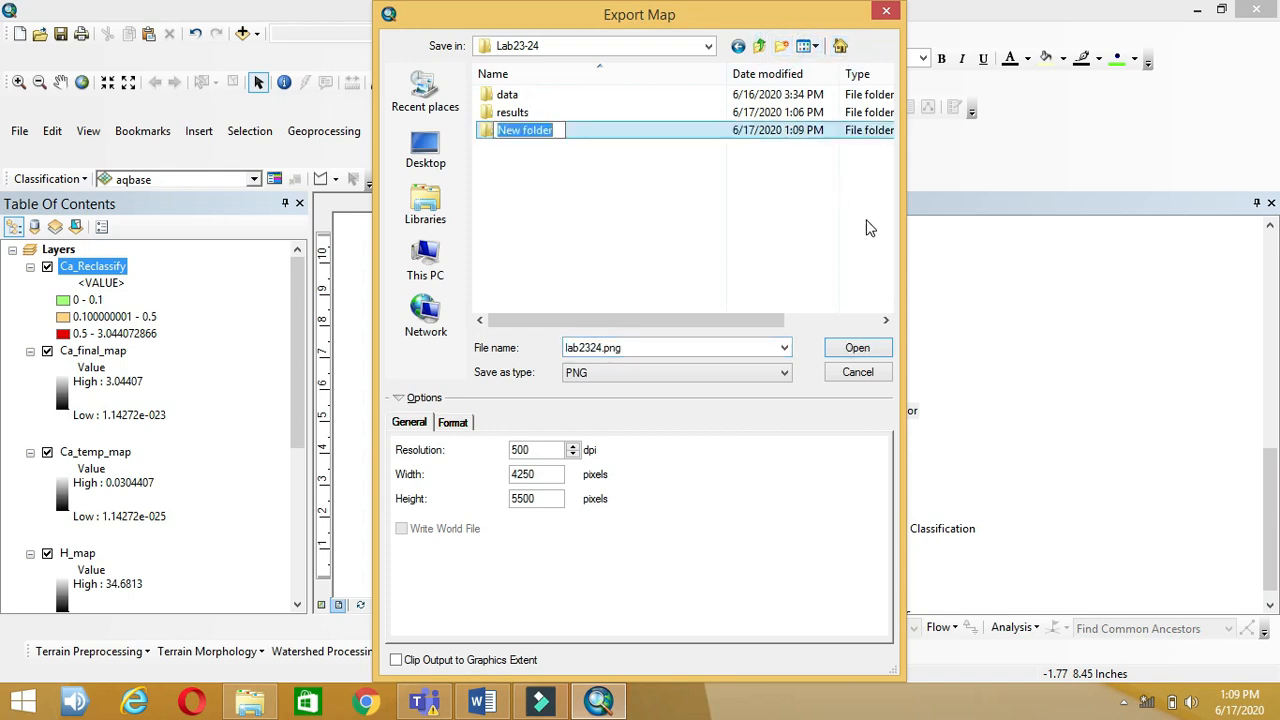
{"action": "type", "text": "m"}
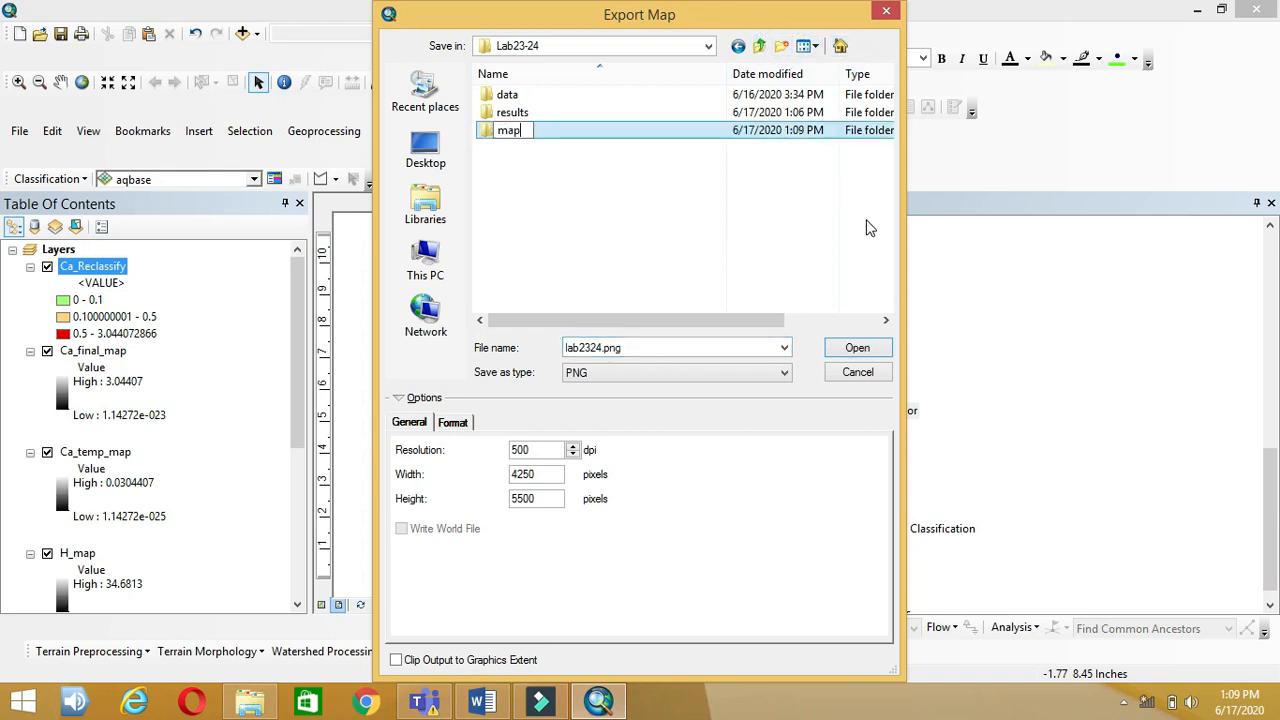
{"action": "type", "text": "ap"}
{"action": "key", "text": "Return"}
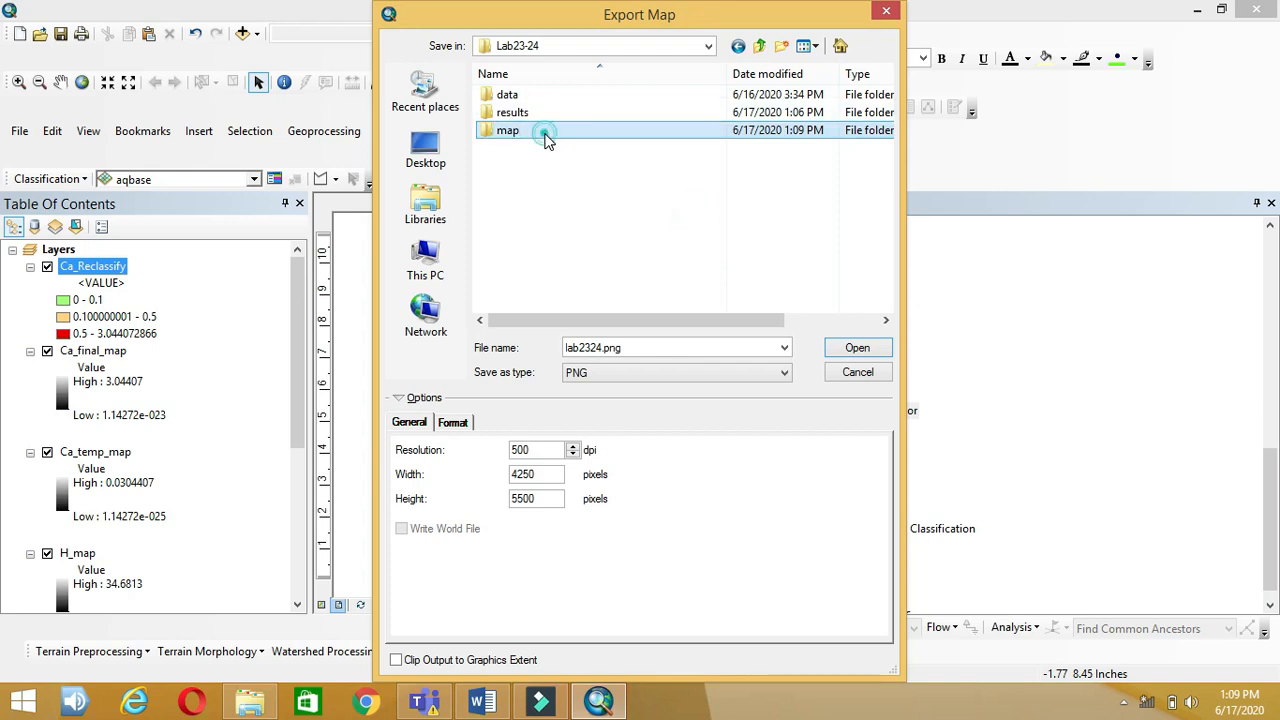
- Export the layout into the map folder as a PNG image named Zonal
{"action": "double_click", "coordinate": [541, 131]}
{"action": "double_click", "coordinate": [640, 346]}
{"action": "type", "text": "Zonal"}
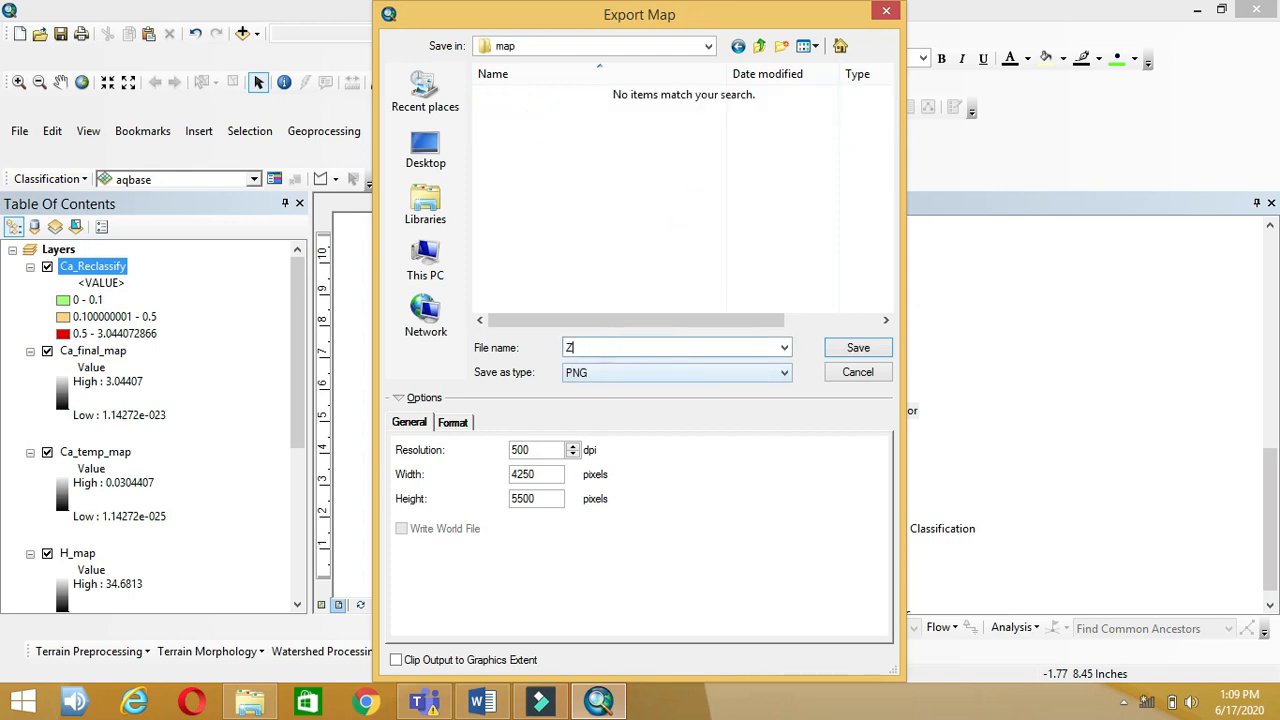
{"action": "left_click", "coordinate": [855, 349]}
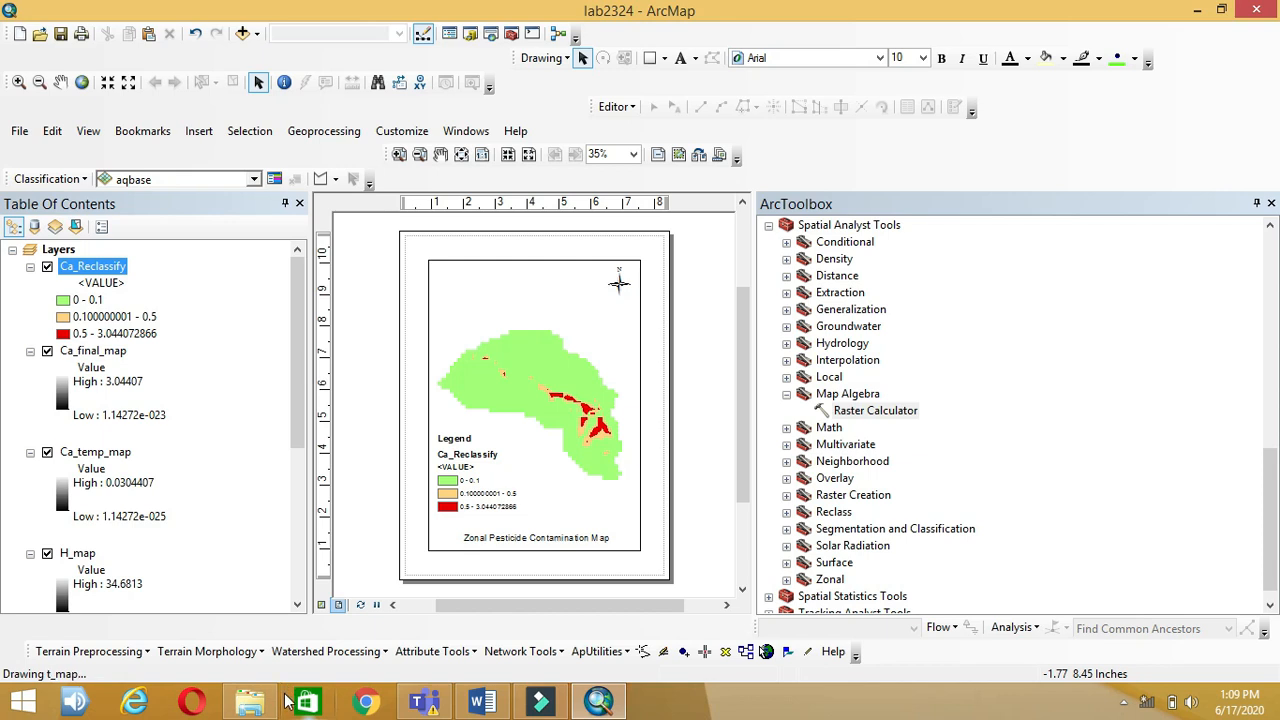
- Switch to File Explorer, open the exported Zonal image from the Lab23-24 map folder and inspect its legend and title up close
{"action": "mouse_move", "coordinate": [277, 706]}
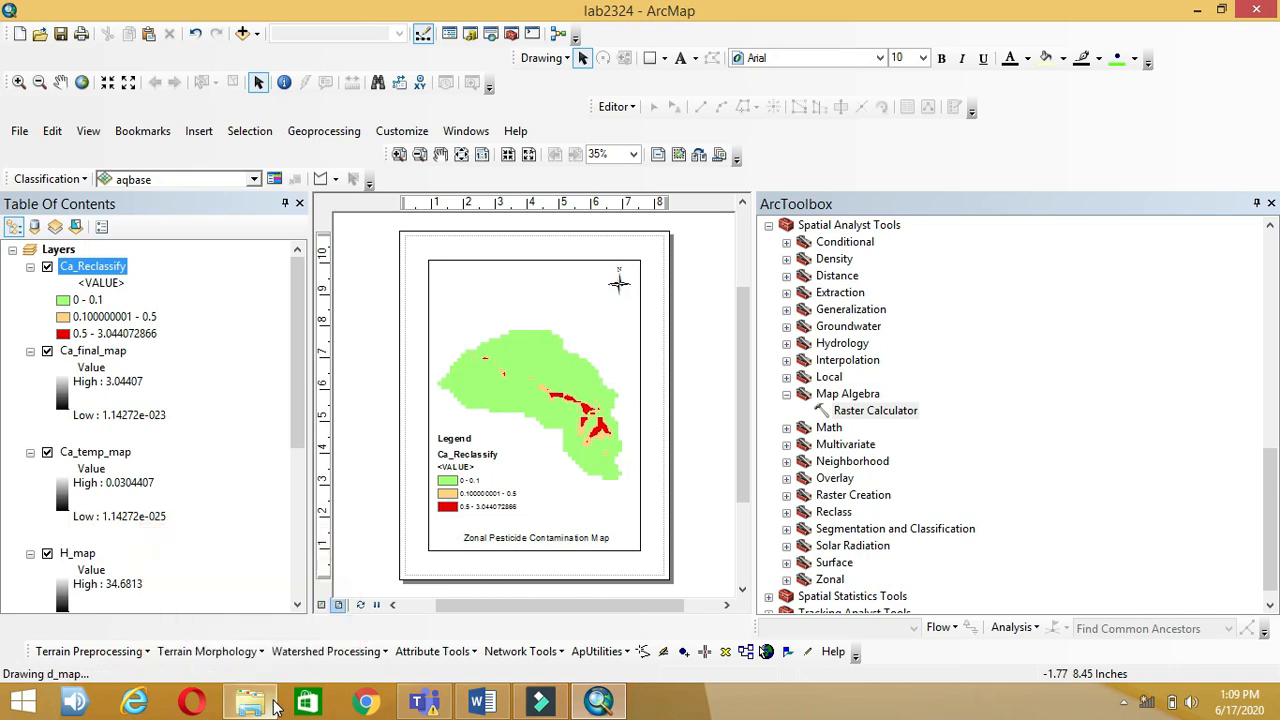
{"action": "left_click", "coordinate": [274, 704]}
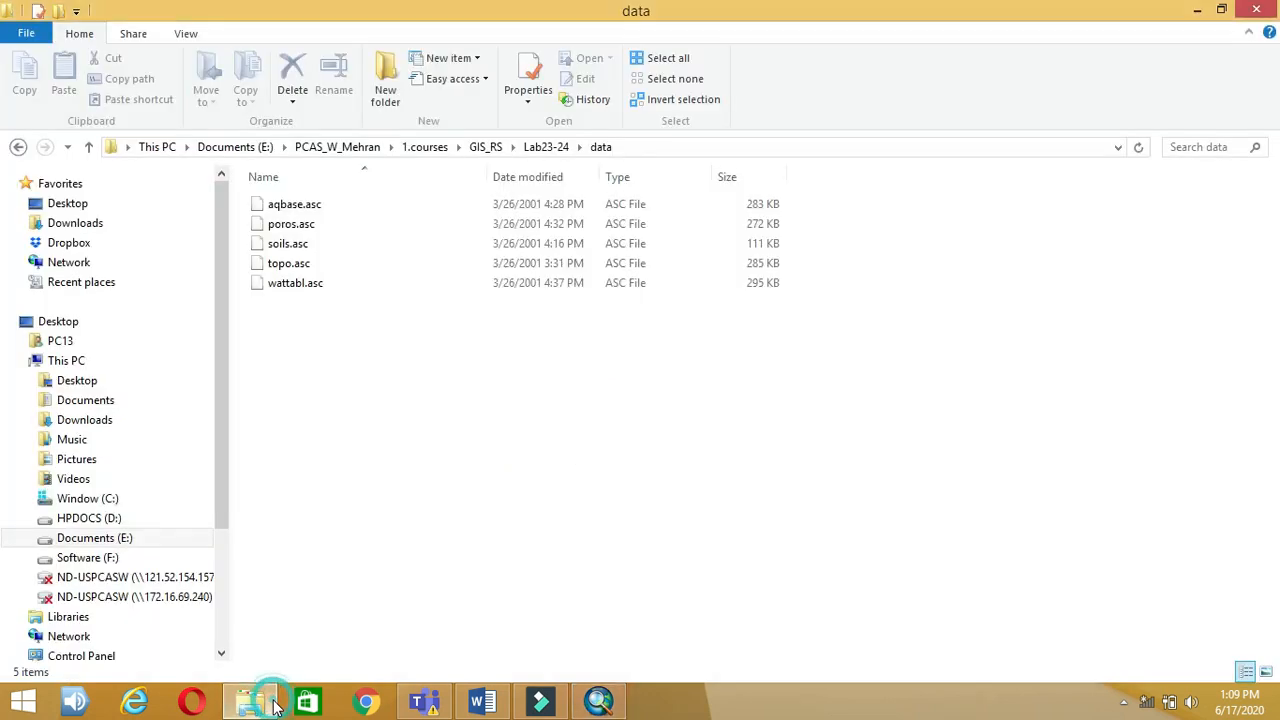
{"action": "left_click", "coordinate": [560, 147]}
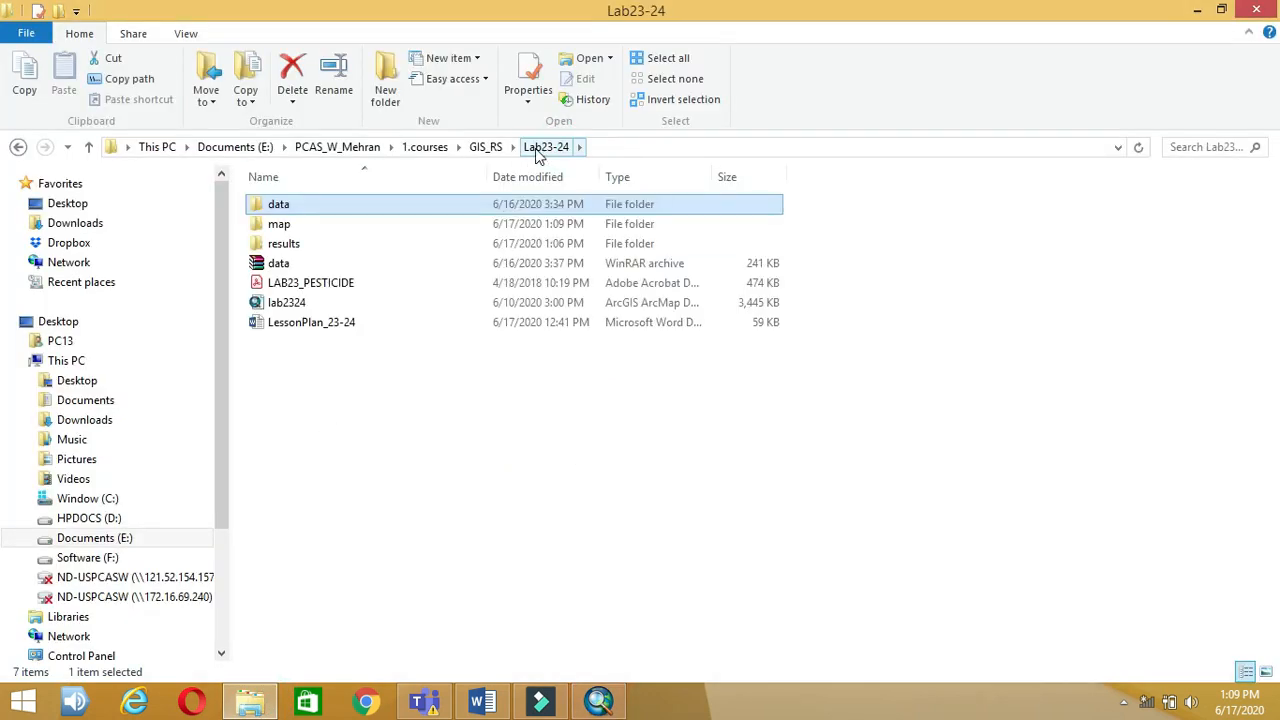
{"action": "double_click", "coordinate": [471, 231]}
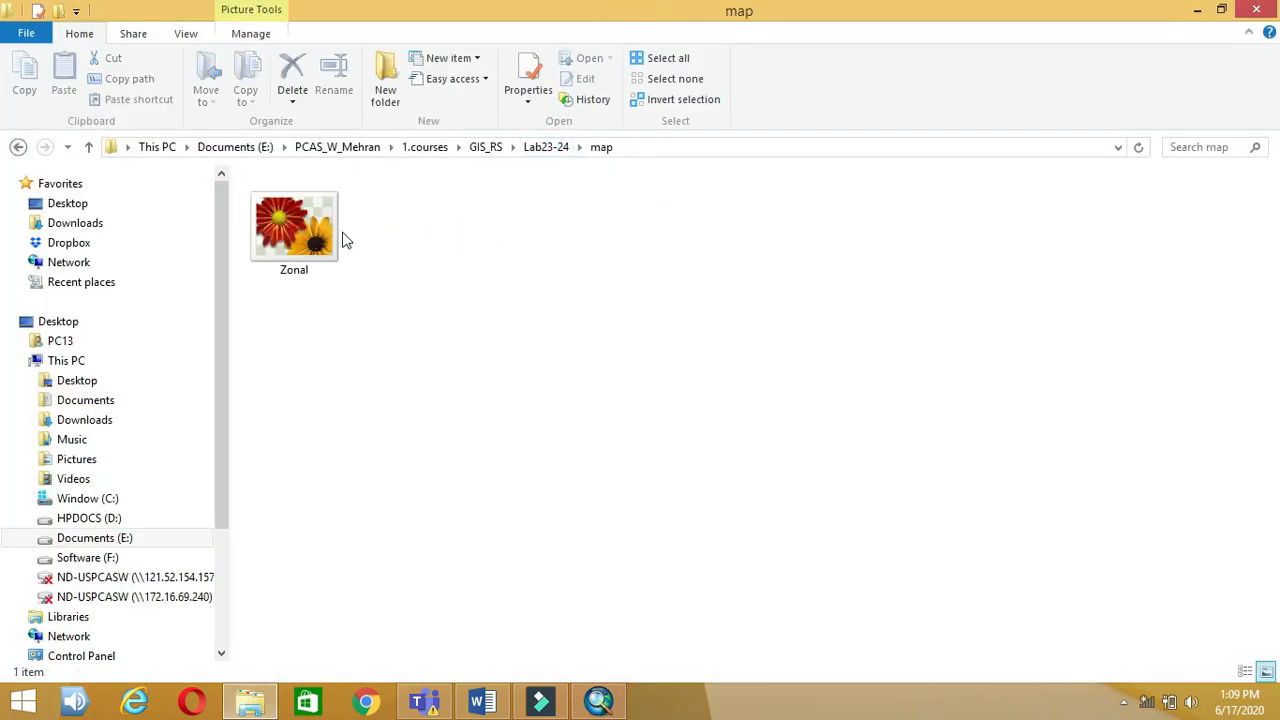
{"action": "left_click", "coordinate": [315, 222]}
{"action": "double_click", "coordinate": [315, 222]}
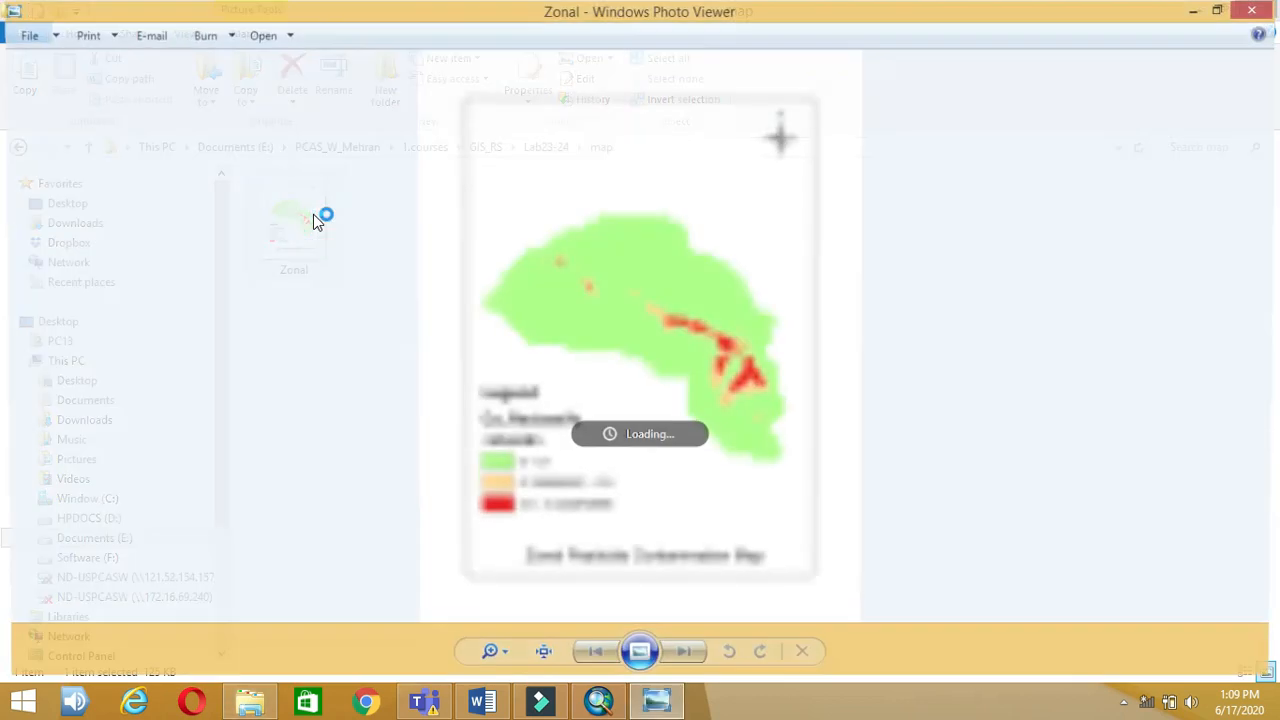
{"action": "scroll", "coordinate": [566, 510], "scroll_direction": "up", "scroll_amount": 2}
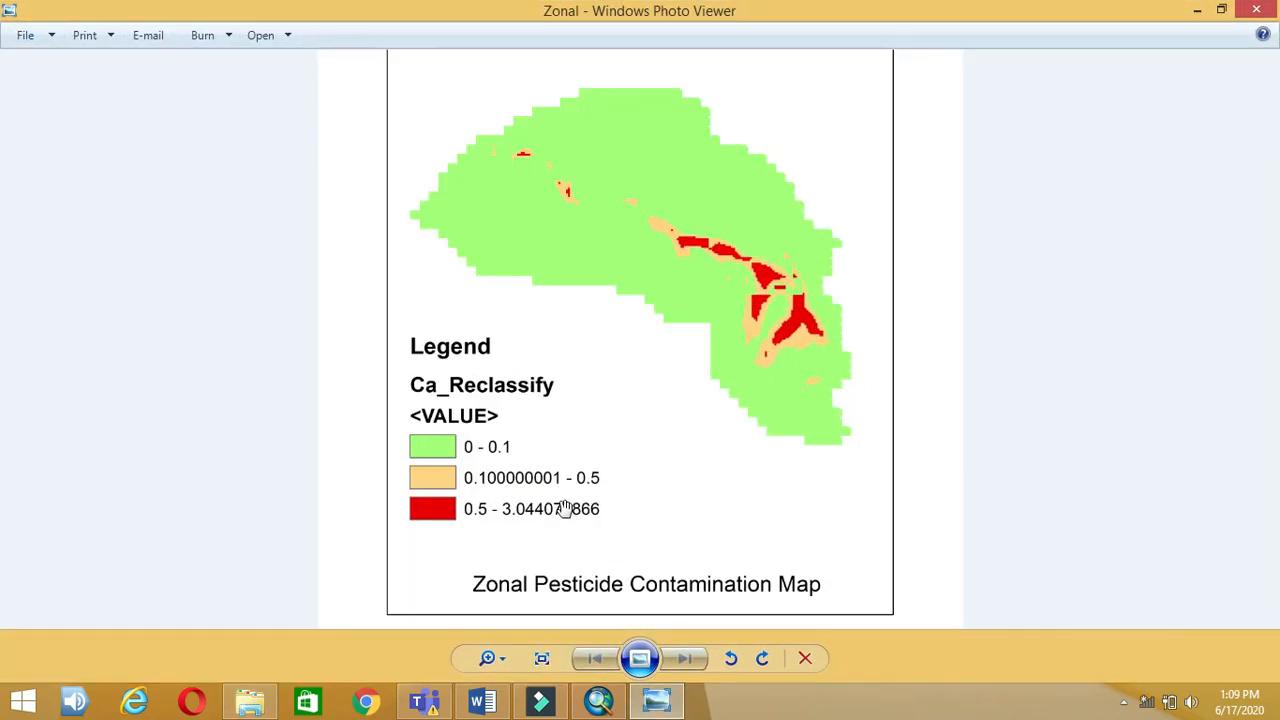
{"action": "scroll", "coordinate": [565, 510], "scroll_direction": "down", "scroll_amount": 2}
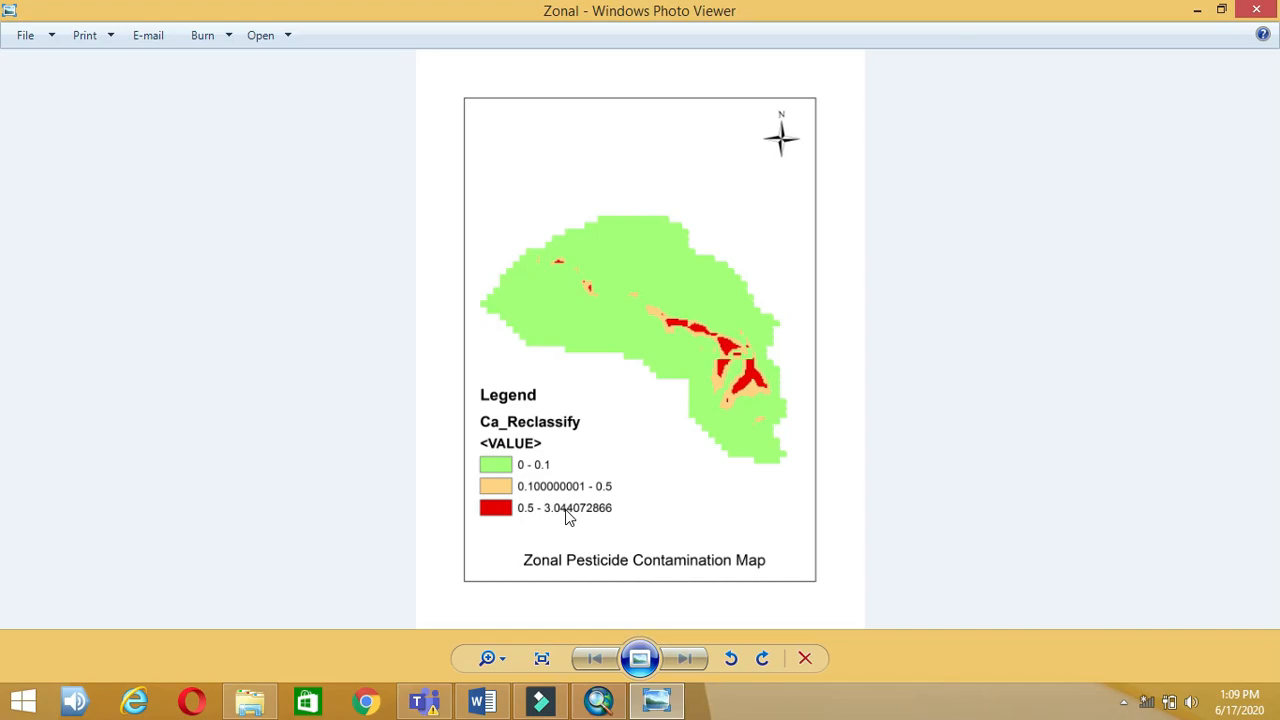